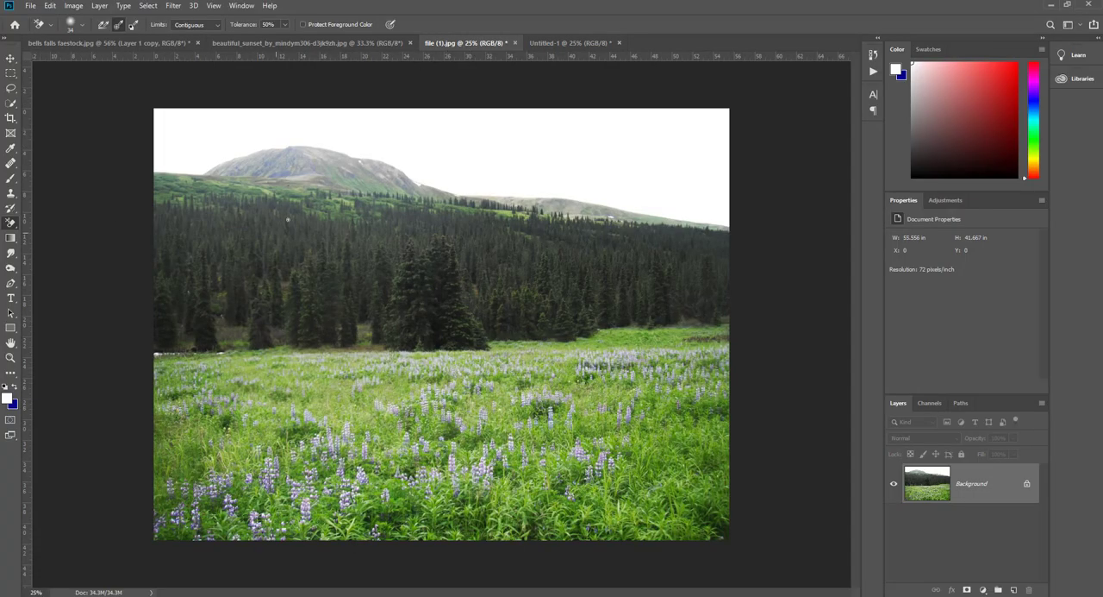
- Make a rectangular selection around the flower meadow from just above its far edge downward, and copy it
{"action": "left_click", "coordinate": [12, 73]}
{"action": "left_click_drag", "start_coordinate": [151, 341], "coordinate": [748, 544]}
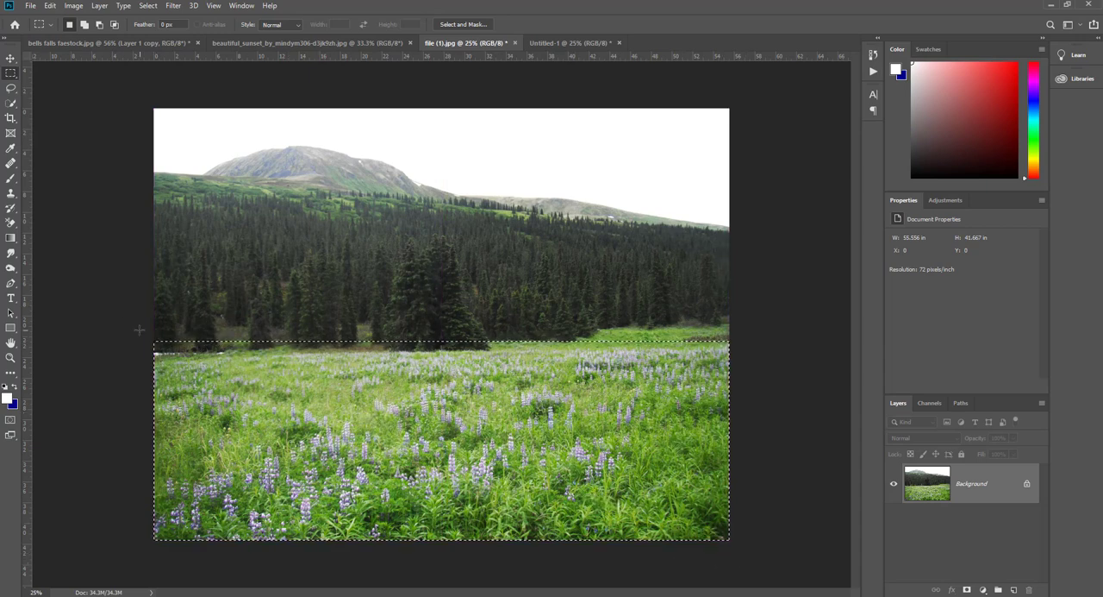
{"action": "left_click_drag", "start_coordinate": [146, 329], "coordinate": [789, 552]}
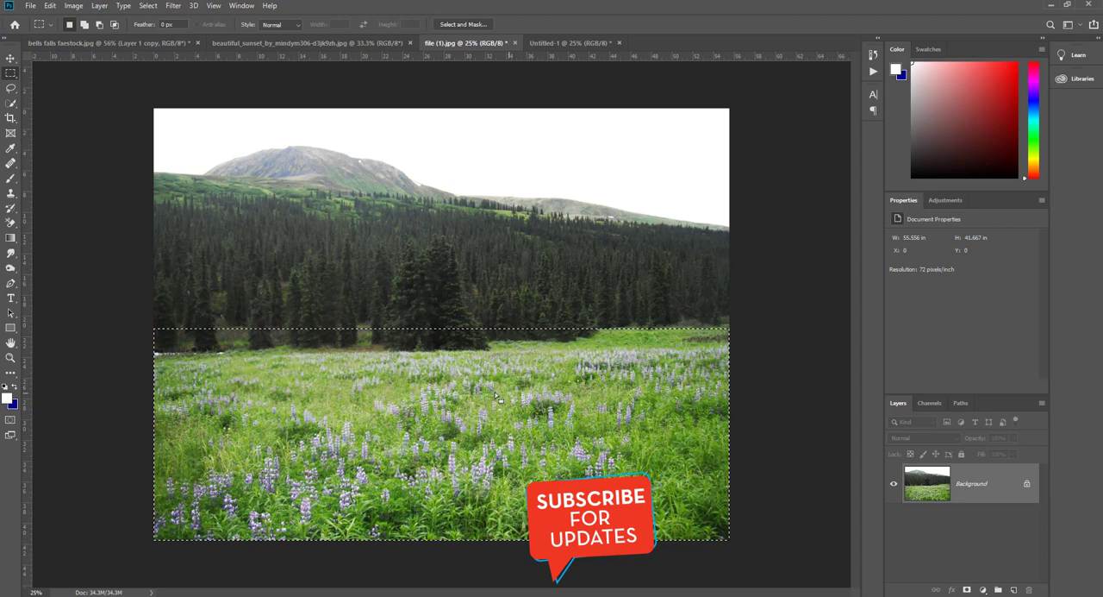
{"action": "left_click", "coordinate": [50, 5]}
{"action": "left_click", "coordinate": [159, 86]}
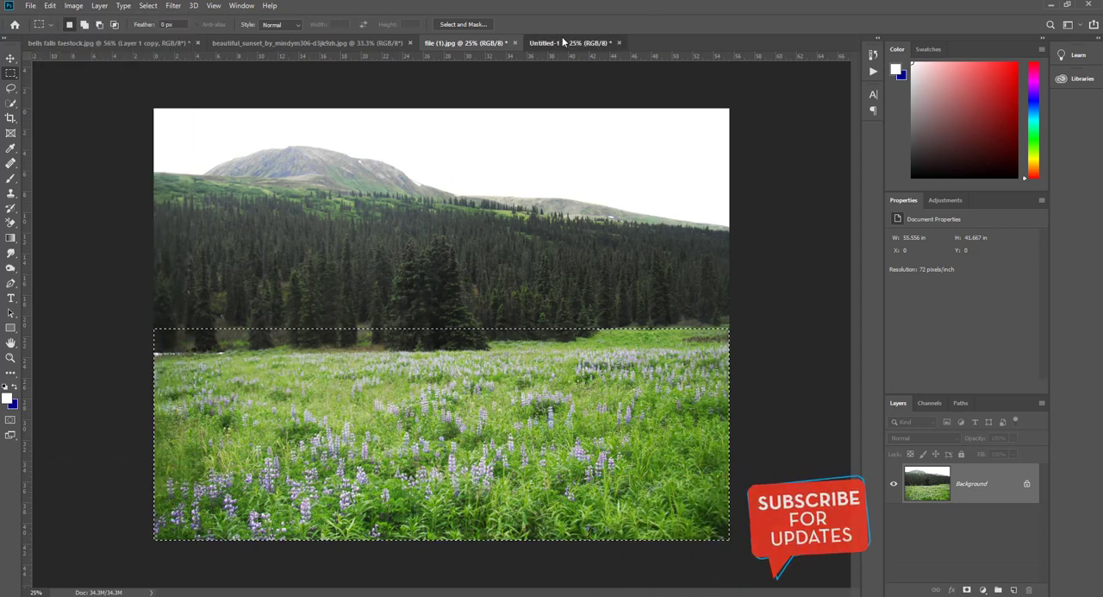
- Paste the meadow into the Untitled-1 document and move it down to fill the bottom of the canvas
{"action": "left_click", "coordinate": [562, 42]}
{"action": "right_click", "coordinate": [444, 274]}
{"action": "left_click", "coordinate": [49, 6]}
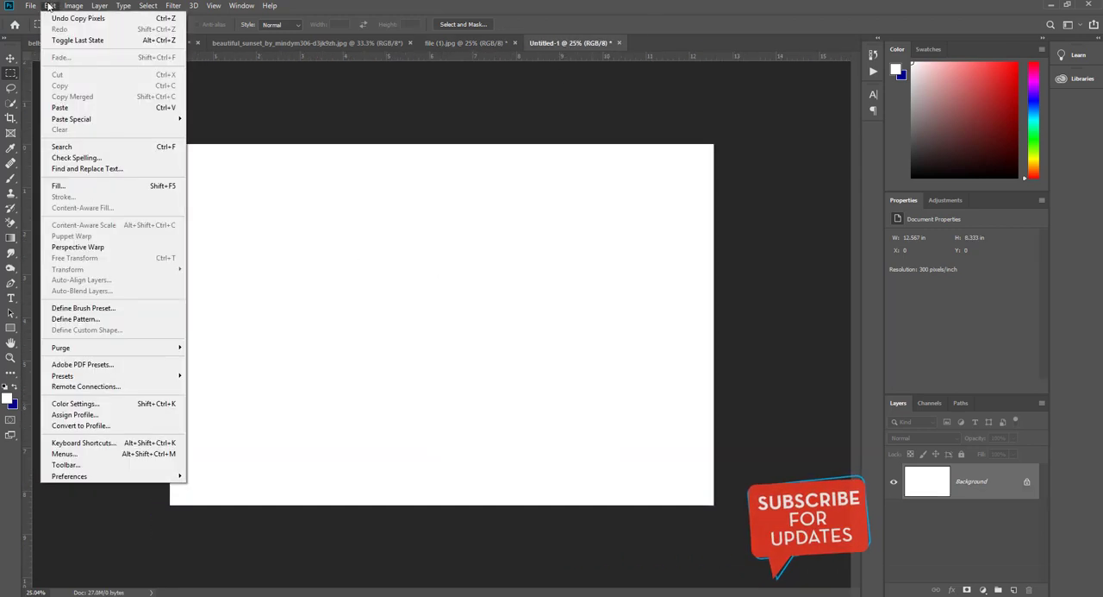
{"action": "left_click", "coordinate": [67, 108]}
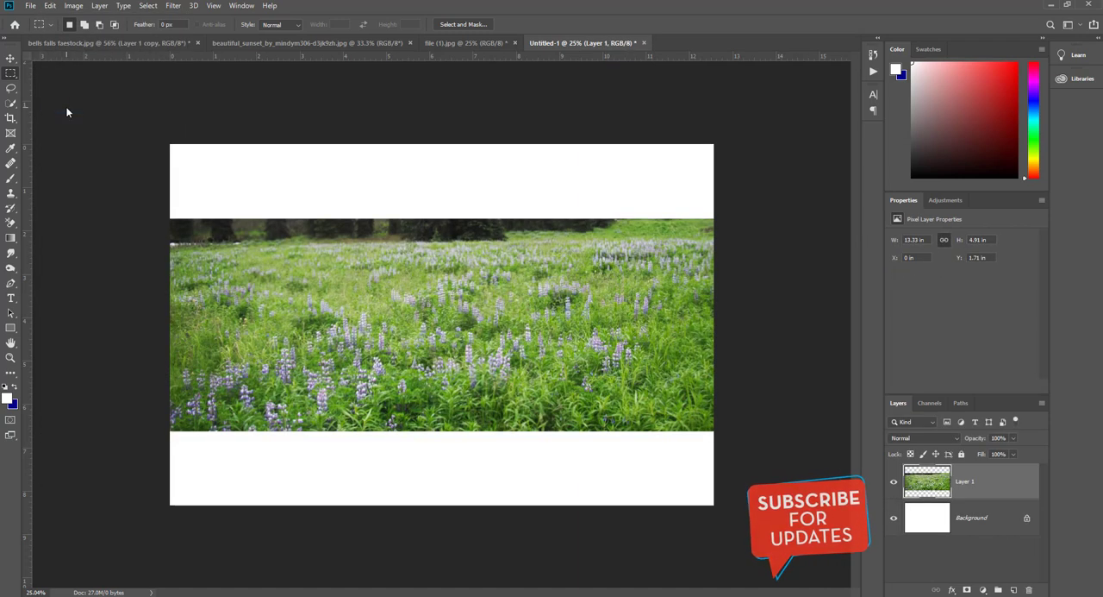
{"action": "left_click", "coordinate": [10, 58]}
{"action": "left_click_drag", "start_coordinate": [472, 390], "coordinate": [471, 467]}
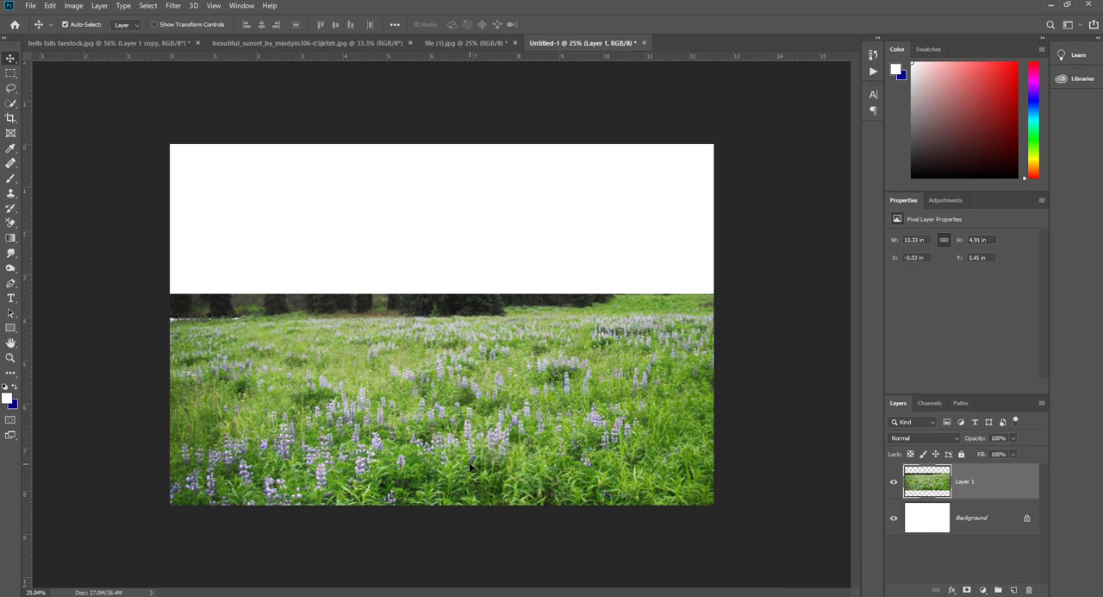
- Erase the dark tree line along the meadow's upper edge with a soft round 432 px Eraser
{"action": "right_click", "coordinate": [11, 222]}
{"action": "left_click", "coordinate": [51, 221]}
{"action": "right_click", "coordinate": [236, 159]}
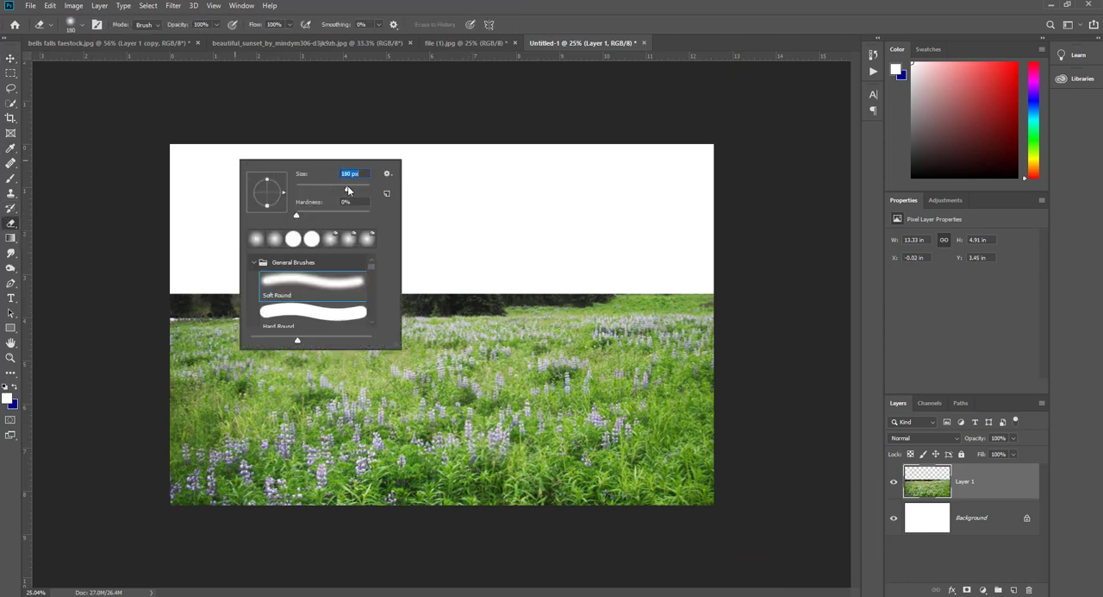
{"action": "left_click", "coordinate": [255, 236]}
{"action": "mouse_move", "coordinate": [169, 262]}
{"action": "left_mouse_down"}
{"action": "mouse_move", "coordinate": [322, 272]}
{"action": "mouse_move", "coordinate": [362, 232]}
{"action": "mouse_move", "coordinate": [288, 259]}
{"action": "mouse_move", "coordinate": [638, 241]}
{"action": "left_mouse_up"}
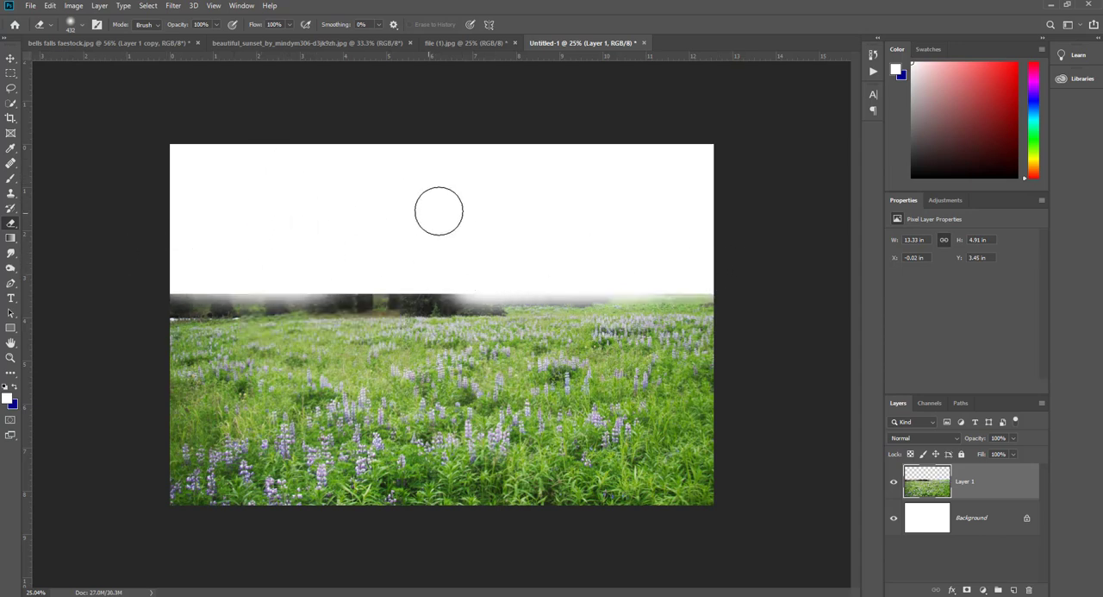
{"action": "left_click_drag", "start_coordinate": [386, 253], "coordinate": [788, 266]}
{"action": "mouse_move", "coordinate": [427, 285]}
{"action": "left_mouse_down"}
{"action": "mouse_move", "coordinate": [463, 265]}
{"action": "mouse_move", "coordinate": [164, 278]}
{"action": "mouse_move", "coordinate": [325, 259]}
{"action": "mouse_move", "coordinate": [436, 216]}
{"action": "left_mouse_up"}
{"action": "mouse_move", "coordinate": [187, 236]}
{"action": "left_mouse_down"}
{"action": "mouse_move", "coordinate": [214, 281]}
{"action": "mouse_move", "coordinate": [234, 284]}
{"action": "mouse_move", "coordinate": [524, 285]}
{"action": "mouse_move", "coordinate": [786, 255]}
{"action": "left_mouse_up"}
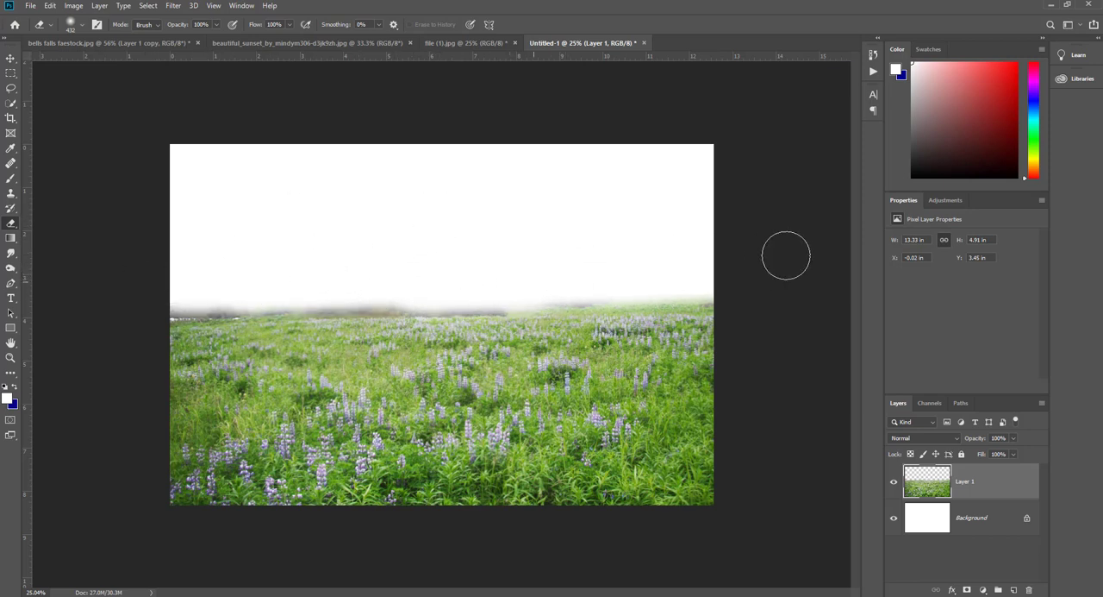
- Enlarge the eraser to 800 px and fade the meadow's horizon into a soft, even edge across the full width
{"action": "key", "text": "bracketright"}
{"action": "key", "text": "bracketright"}
{"action": "key", "text": "bracketright"}
{"action": "key", "text": "bracketright"}
{"action": "key", "text": "bracketright"}
{"action": "mouse_move", "coordinate": [442, 239]}
{"action": "left_mouse_down"}
{"action": "mouse_move", "coordinate": [731, 258]}
{"action": "mouse_move", "coordinate": [290, 247]}
{"action": "mouse_move", "coordinate": [353, 261]}
{"action": "mouse_move", "coordinate": [541, 269]}
{"action": "mouse_move", "coordinate": [92, 262]}
{"action": "mouse_move", "coordinate": [343, 255]}
{"action": "mouse_move", "coordinate": [294, 234]}
{"action": "mouse_move", "coordinate": [0, 279]}
{"action": "mouse_move", "coordinate": [295, 269]}
{"action": "mouse_move", "coordinate": [195, 230]}
{"action": "left_mouse_up"}
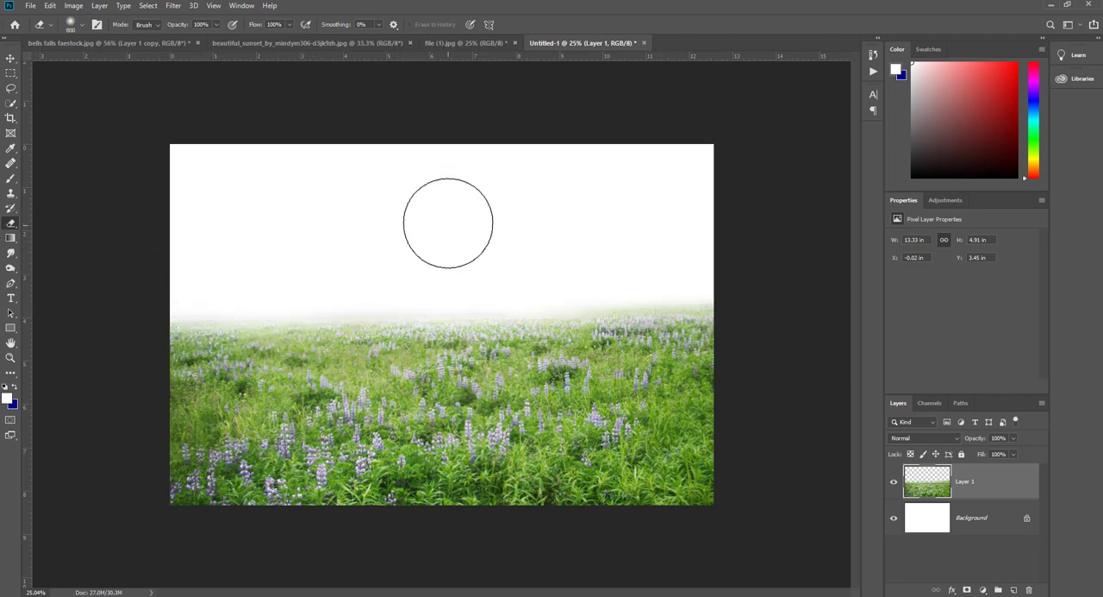
{"action": "left_click_drag", "start_coordinate": [432, 260], "coordinate": [541, 213]}
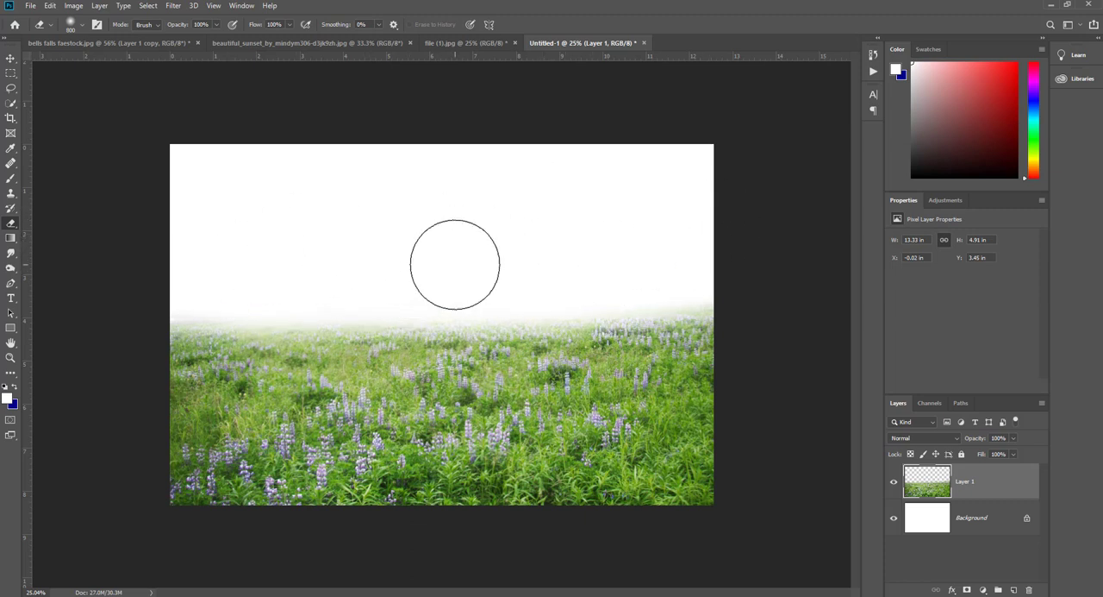
{"action": "left_click_drag", "start_coordinate": [550, 269], "coordinate": [704, 245]}
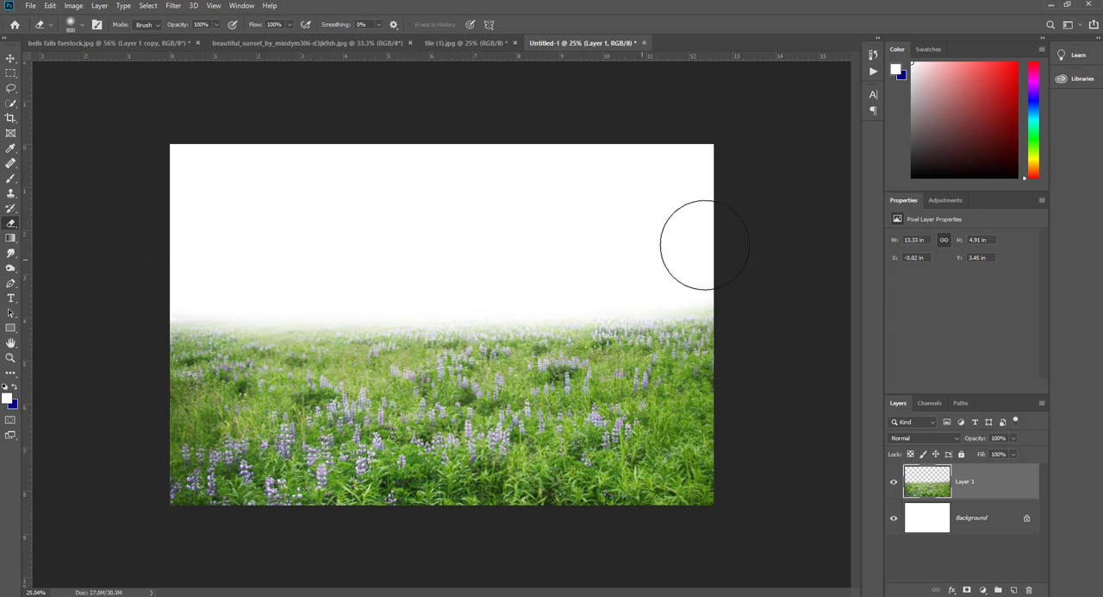
{"action": "mouse_move", "coordinate": [637, 249]}
{"action": "left_mouse_down"}
{"action": "mouse_move", "coordinate": [718, 252]}
{"action": "mouse_move", "coordinate": [388, 252]}
{"action": "mouse_move", "coordinate": [819, 221]}
{"action": "mouse_move", "coordinate": [396, 262]}
{"action": "mouse_move", "coordinate": [729, 262]}
{"action": "mouse_move", "coordinate": [333, 170]}
{"action": "mouse_move", "coordinate": [508, 188]}
{"action": "mouse_move", "coordinate": [675, 263]}
{"action": "mouse_move", "coordinate": [902, 282]}
{"action": "mouse_move", "coordinate": [651, 257]}
{"action": "mouse_move", "coordinate": [809, 270]}
{"action": "mouse_move", "coordinate": [684, 265]}
{"action": "mouse_move", "coordinate": [792, 318]}
{"action": "left_mouse_up"}
{"action": "key", "text": "ctrl+z"}
{"action": "mouse_move", "coordinate": [670, 269]}
{"action": "left_mouse_down"}
{"action": "mouse_move", "coordinate": [758, 287]}
{"action": "mouse_move", "coordinate": [256, 198]}
{"action": "left_mouse_up"}
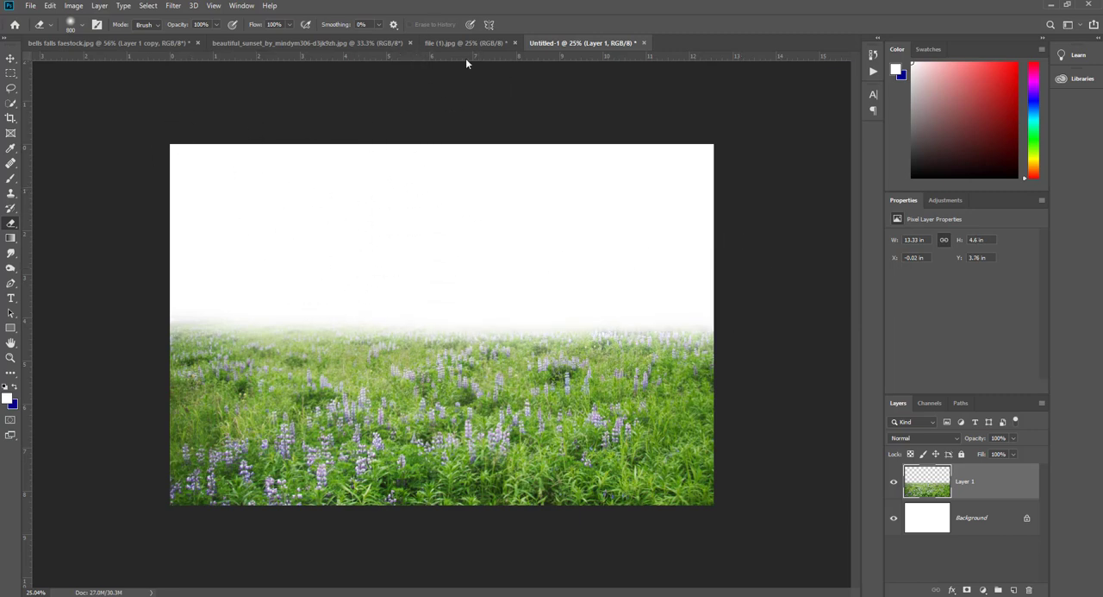
- Unlock the background layer of the beautiful_sunset image and bring the sky into the Untitled-1 document
{"action": "left_click", "coordinate": [328, 44]}
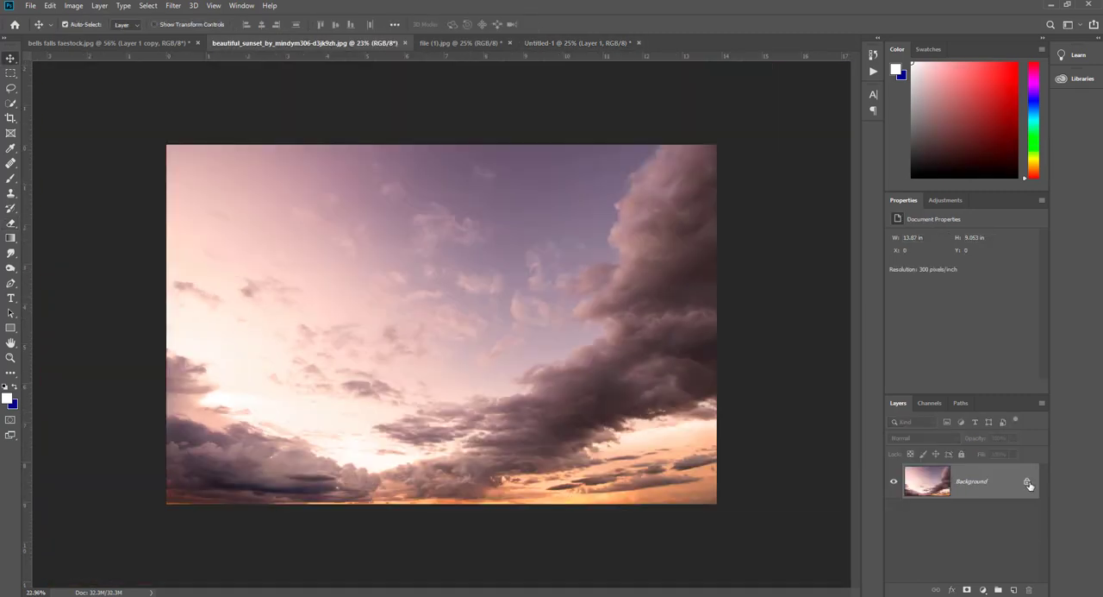
{"action": "left_click", "coordinate": [1027, 482]}
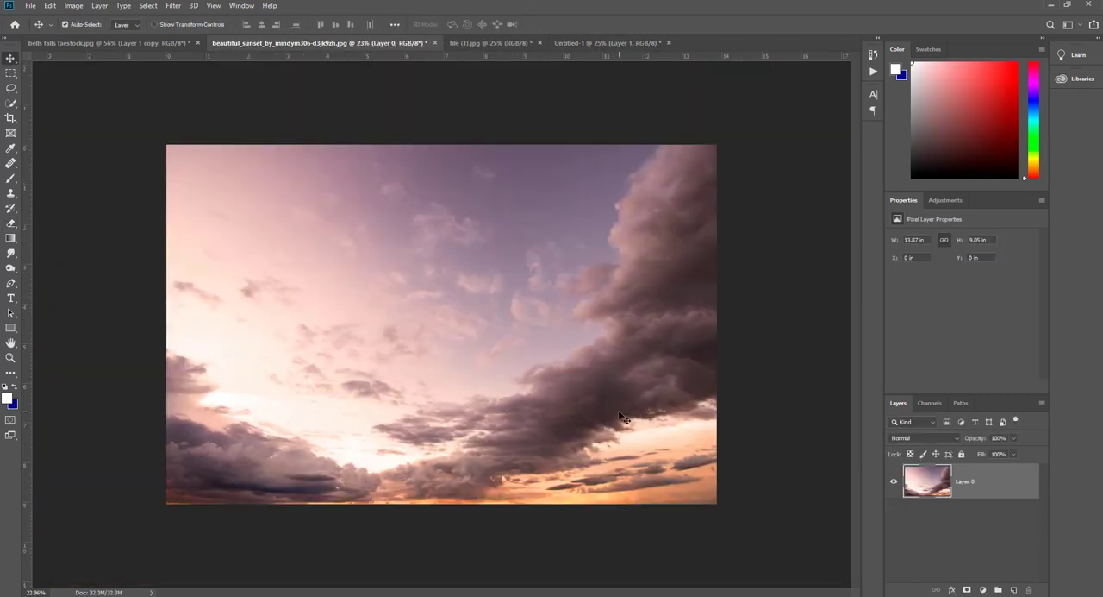
{"action": "left_click_drag", "start_coordinate": [490, 356], "coordinate": [509, 389]}
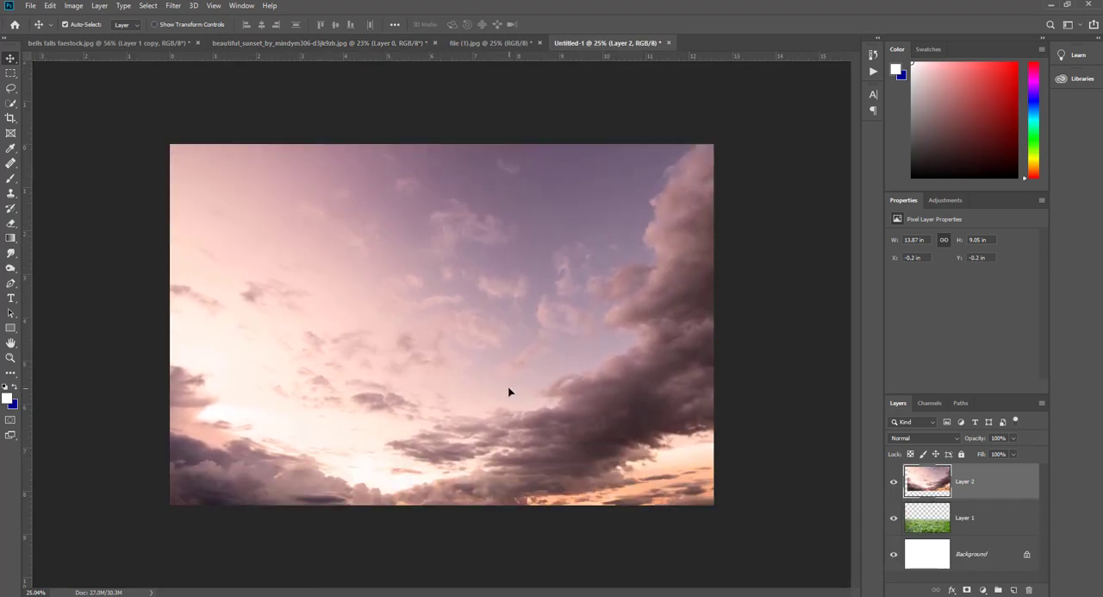
- Scale the sky layer to about 12.85 in wide over the upper canvas and place it beneath the meadow layer
{"action": "left_click", "coordinate": [155, 24]}
{"action": "left_click_drag", "start_coordinate": [461, 526], "coordinate": [483, 479]}
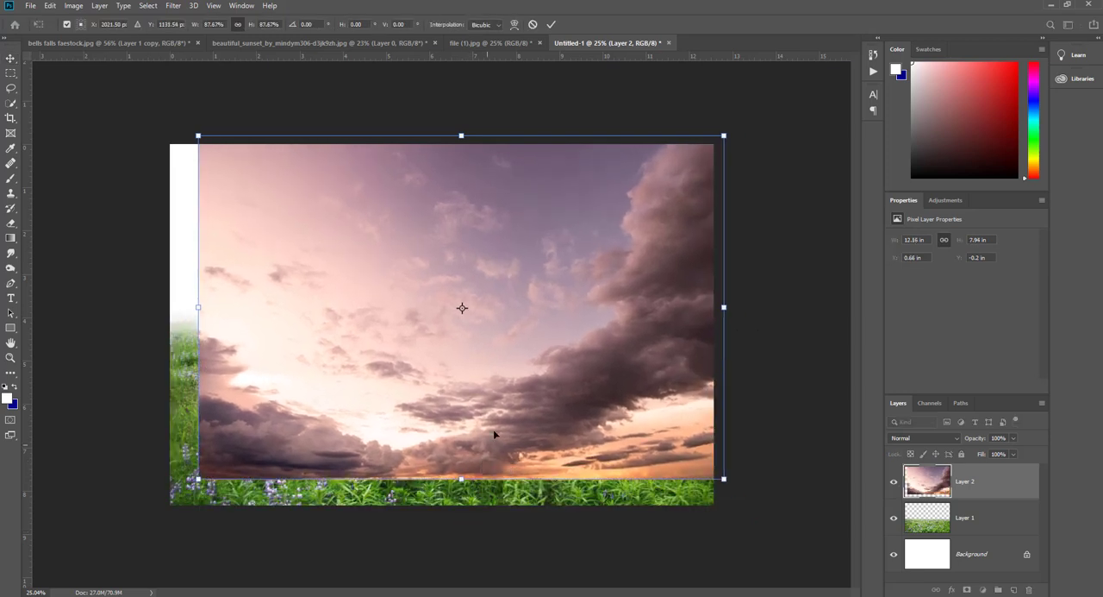
{"action": "left_click_drag", "start_coordinate": [494, 434], "coordinate": [468, 401]}
{"action": "left_click_drag", "start_coordinate": [689, 294], "coordinate": [719, 296]}
{"action": "left_click", "coordinate": [551, 24]}
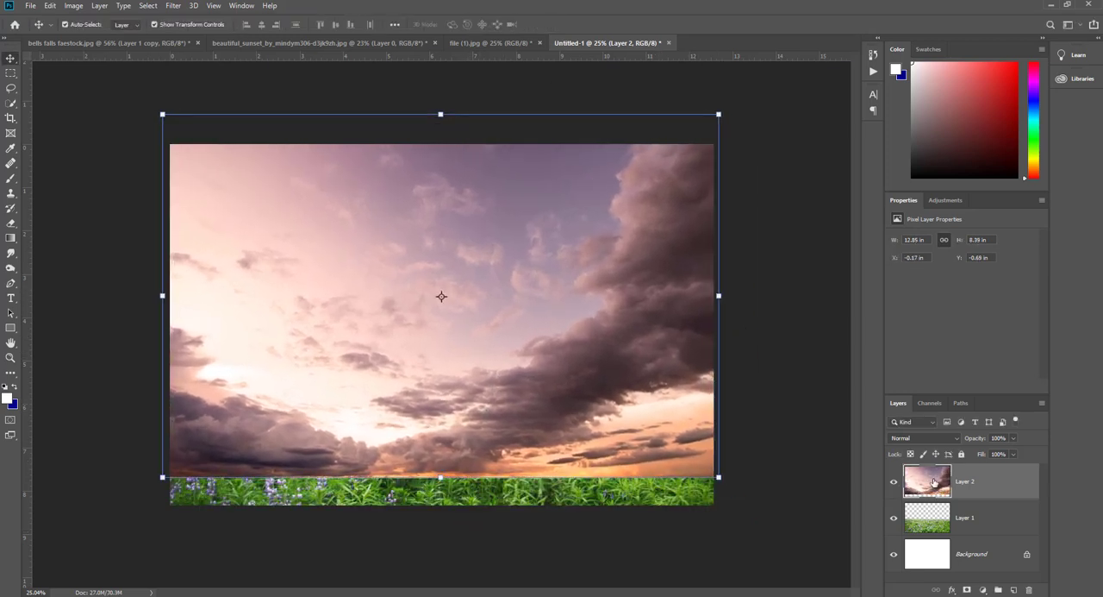
{"action": "left_click_drag", "start_coordinate": [934, 482], "coordinate": [937, 526]}
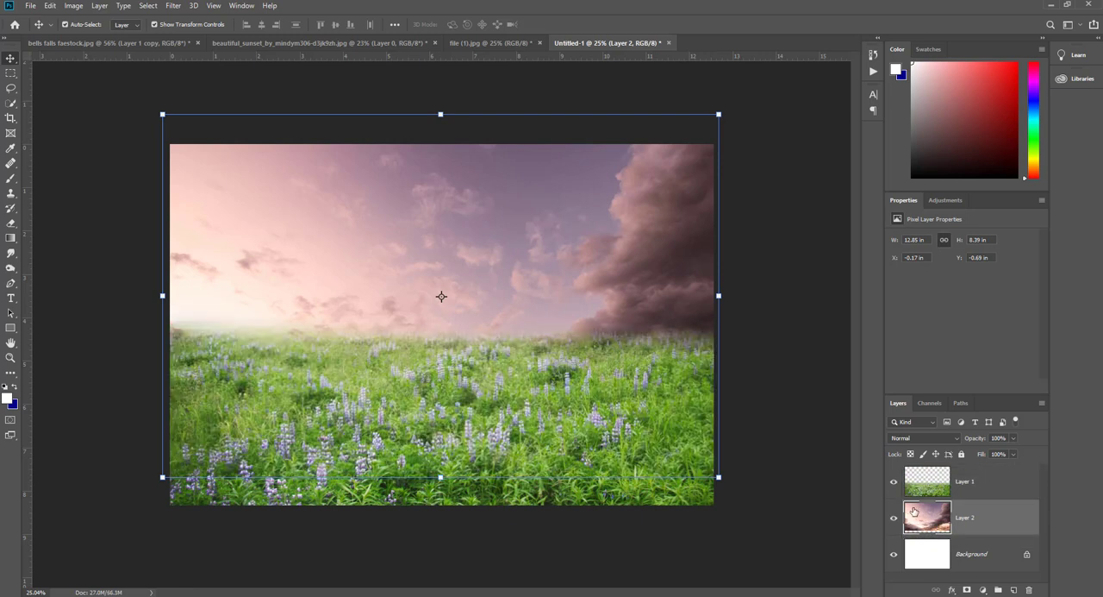
- Enlarge the sky layer to about 120% and shift it so its softer clouds sit above the meadow
{"action": "left_click_drag", "start_coordinate": [463, 257], "coordinate": [469, 258]}
{"action": "left_click_drag", "start_coordinate": [778, 296], "coordinate": [834, 296]}
{"action": "mouse_move", "coordinate": [521, 241]}
{"action": "left_mouse_down"}
{"action": "mouse_move", "coordinate": [523, 204]}
{"action": "mouse_move", "coordinate": [530, 253]}
{"action": "mouse_move", "coordinate": [519, 255]}
{"action": "left_mouse_up"}
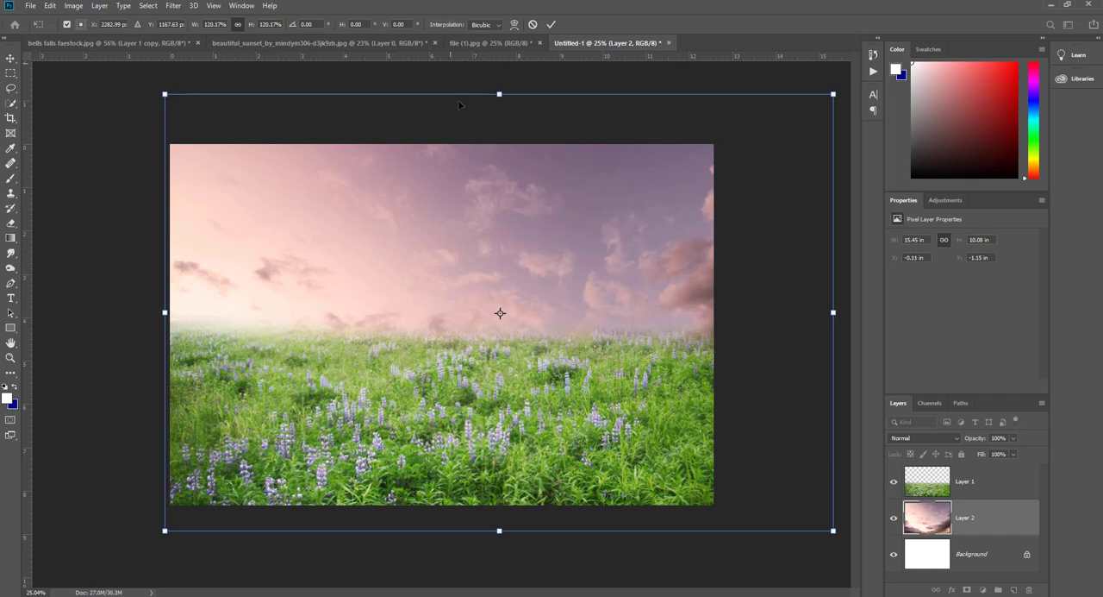
{"action": "left_click", "coordinate": [551, 24]}
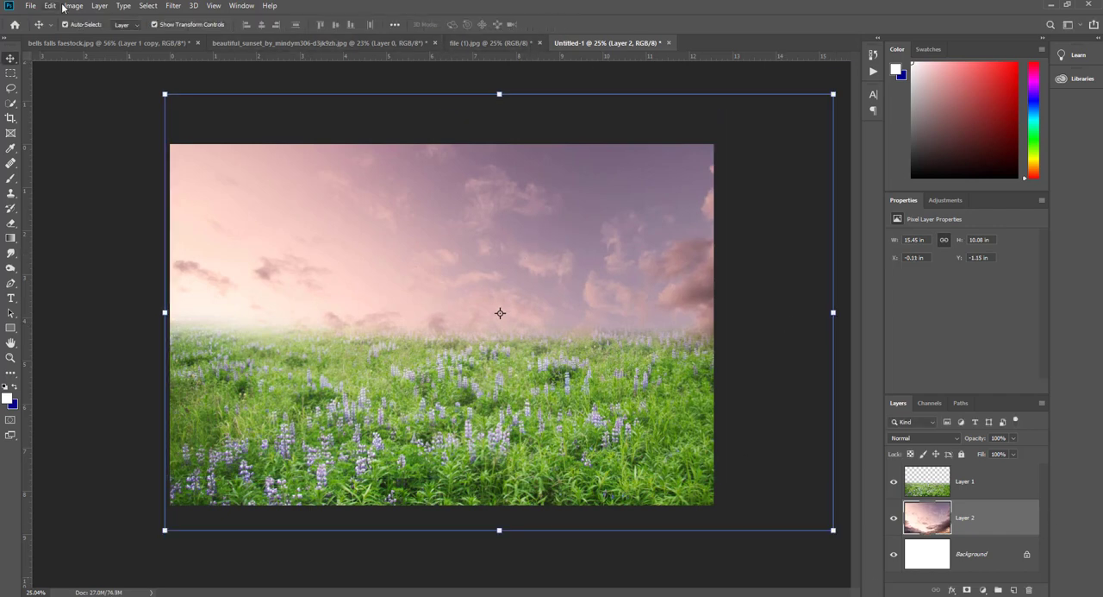
{"action": "left_click", "coordinate": [152, 24]}
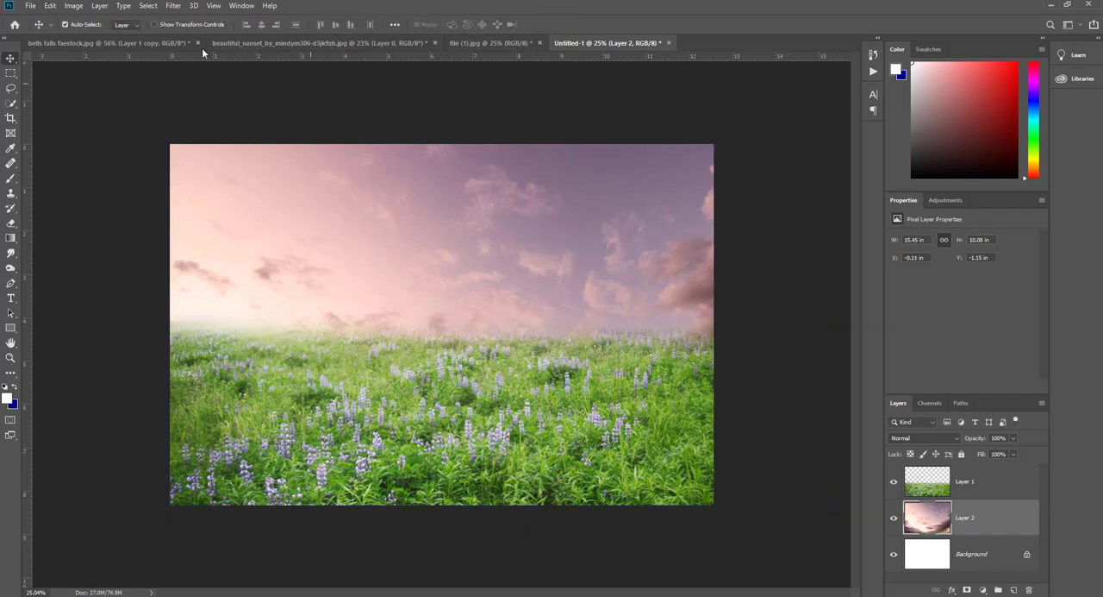
- Add a Hue/Saturation adjustment layer clipped to the sky layer
{"action": "left_click", "coordinate": [984, 590]}
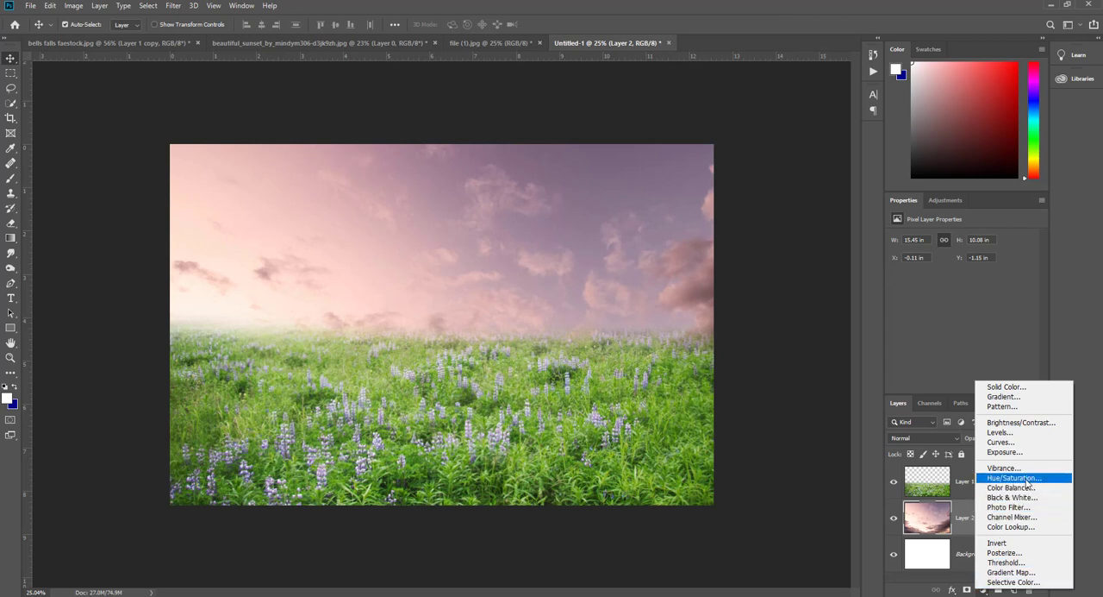
{"action": "left_click", "coordinate": [1013, 478]}
{"action": "left_click", "coordinate": [963, 386]}
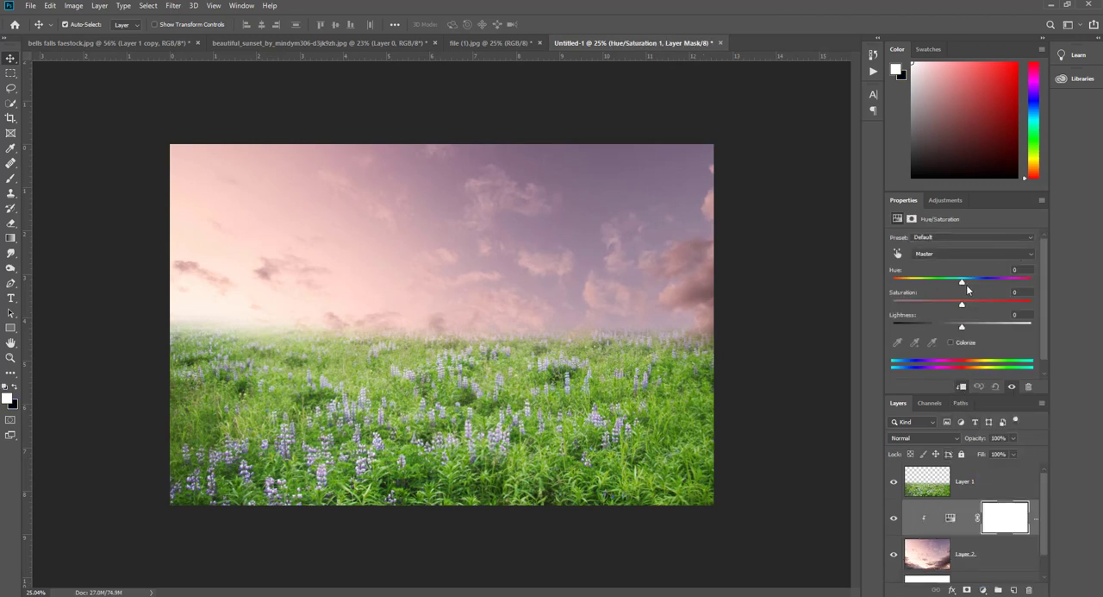
- Set the sky adjustment's Hue to -133, keeping Saturation and Lightness at 0
{"action": "left_click_drag", "start_coordinate": [964, 282], "coordinate": [1025, 284]}
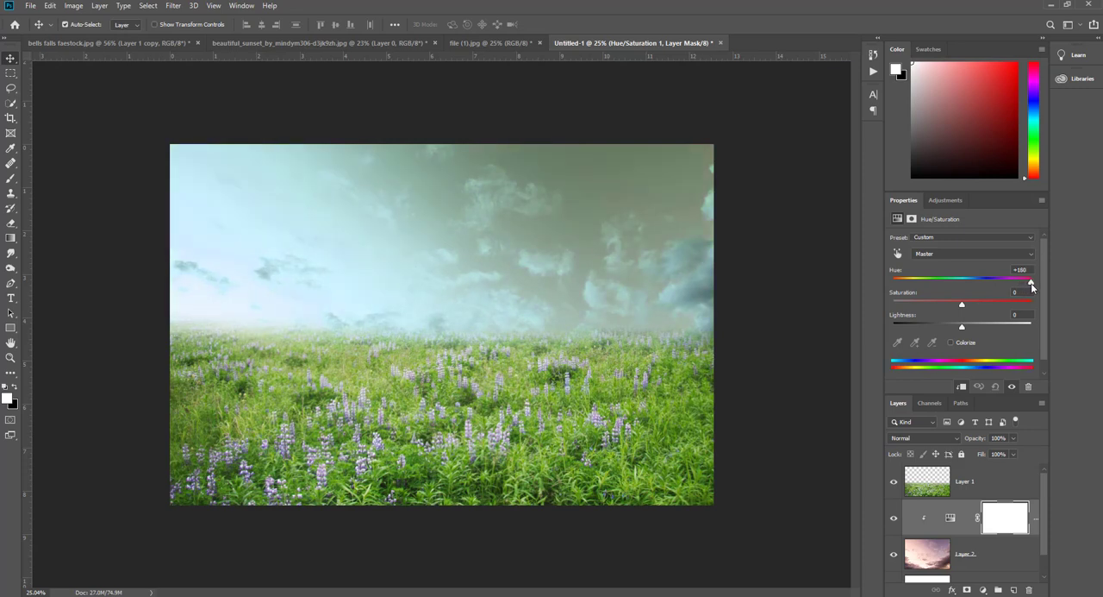
{"action": "left_click_drag", "start_coordinate": [1036, 282], "coordinate": [898, 285]}
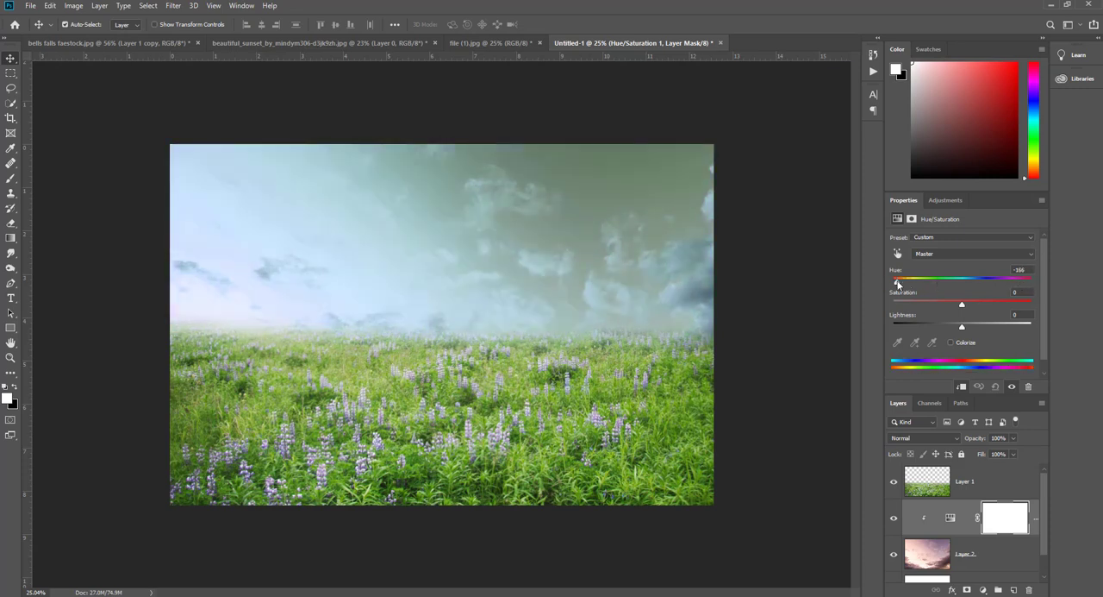
{"action": "left_click", "coordinate": [978, 304]}
{"action": "mouse_move", "coordinate": [964, 326]}
{"action": "left_mouse_down"}
{"action": "mouse_move", "coordinate": [976, 324]}
{"action": "mouse_move", "coordinate": [963, 323]}
{"action": "left_mouse_up"}
{"action": "left_click_drag", "start_coordinate": [894, 282], "coordinate": [906, 286]}
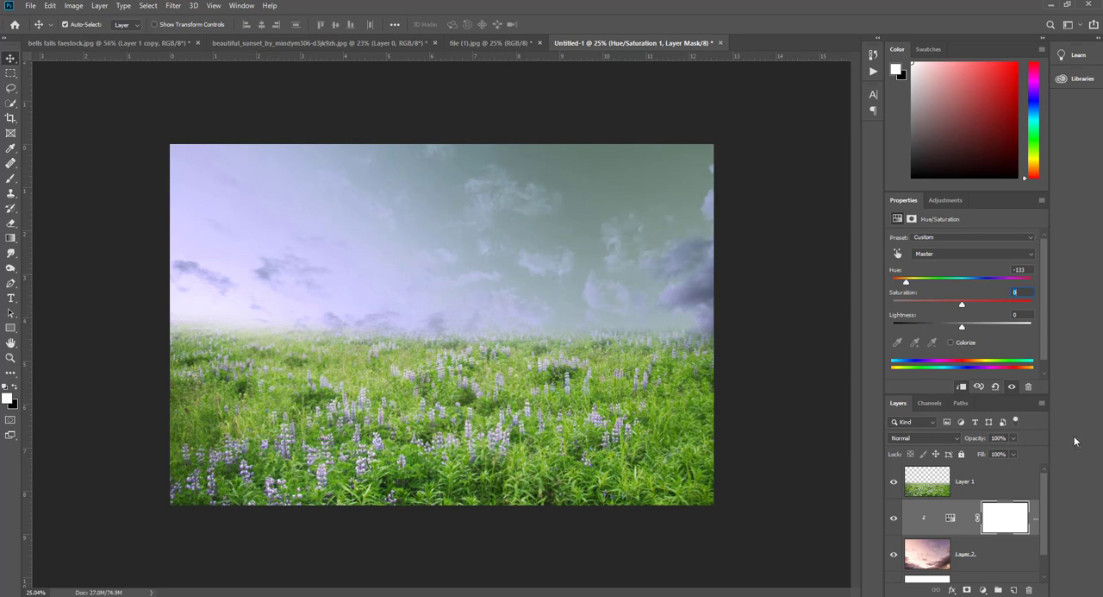
{"action": "left_click", "coordinate": [918, 514]}
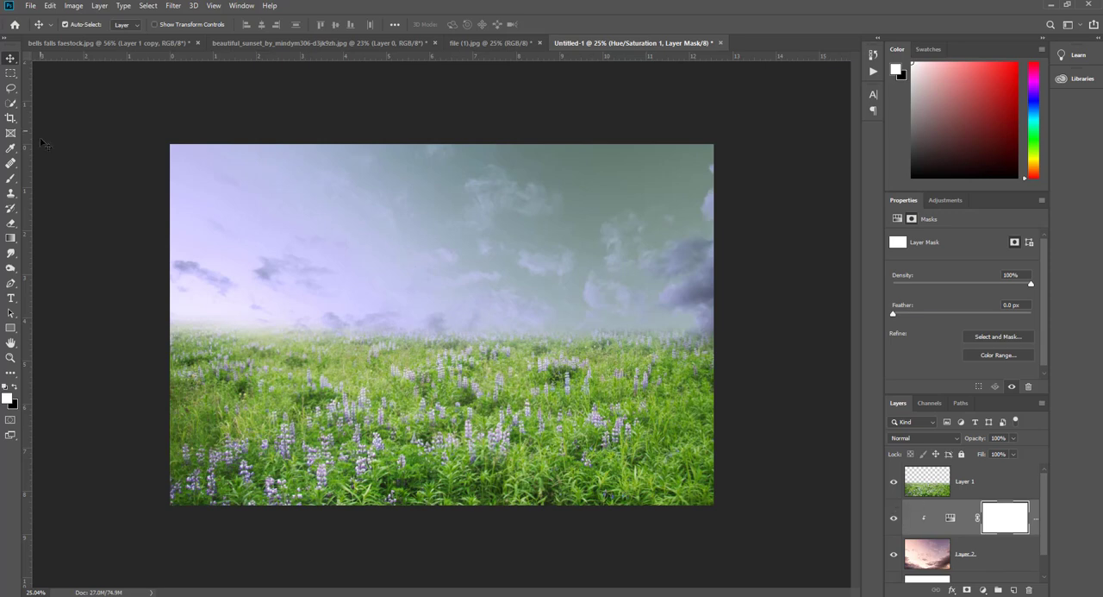
- Bring the masked woman cutout from the bells falls image into Untitled-1 and place it above the meadow layer
{"action": "left_click", "coordinate": [69, 43]}
{"action": "scroll", "coordinate": [417, 259], "scroll_direction": "down", "scroll_amount": 1}
{"action": "scroll", "coordinate": [436, 237], "scroll_direction": "up", "scroll_amount": 3}
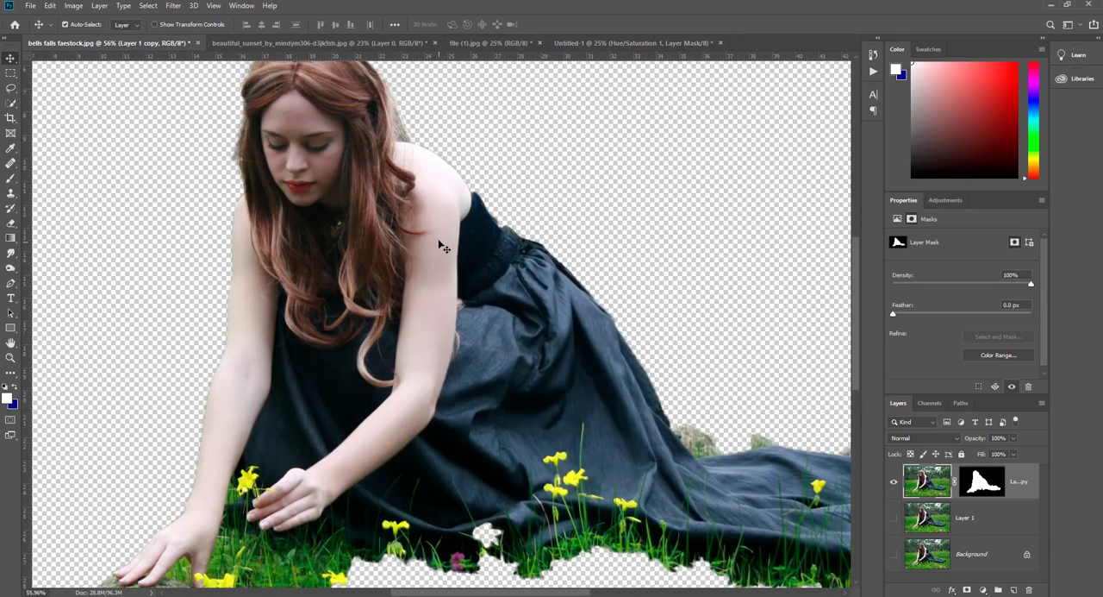
{"action": "left_click_drag", "start_coordinate": [419, 248], "coordinate": [457, 284]}
{"action": "left_click_drag", "start_coordinate": [927, 517], "coordinate": [913, 470]}
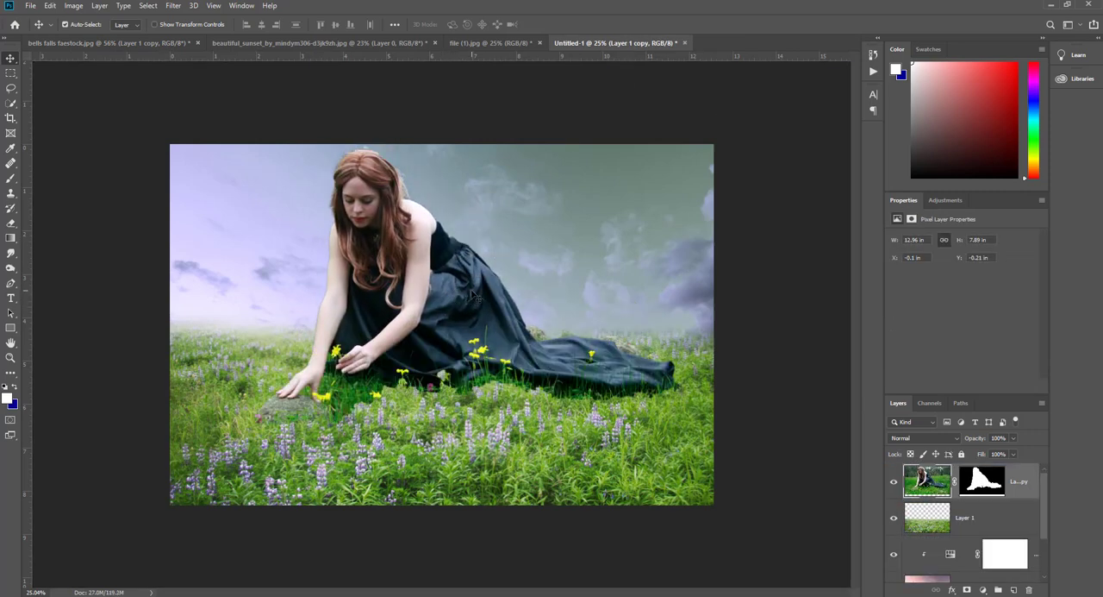
- Scale the woman down to about 8.55 in layer width and seat her in the right half of the meadow
{"action": "left_click_drag", "start_coordinate": [473, 297], "coordinate": [488, 308]}
{"action": "key", "text": "ctrl+t"}
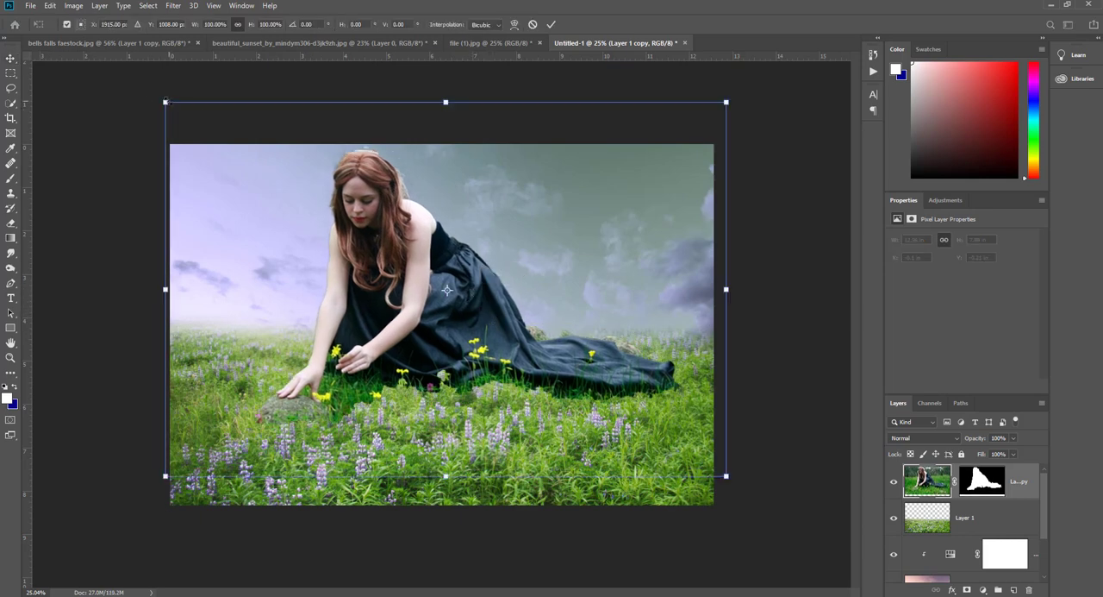
{"action": "left_click_drag", "start_coordinate": [165, 102], "coordinate": [337, 261]}
{"action": "key", "text": "Return"}
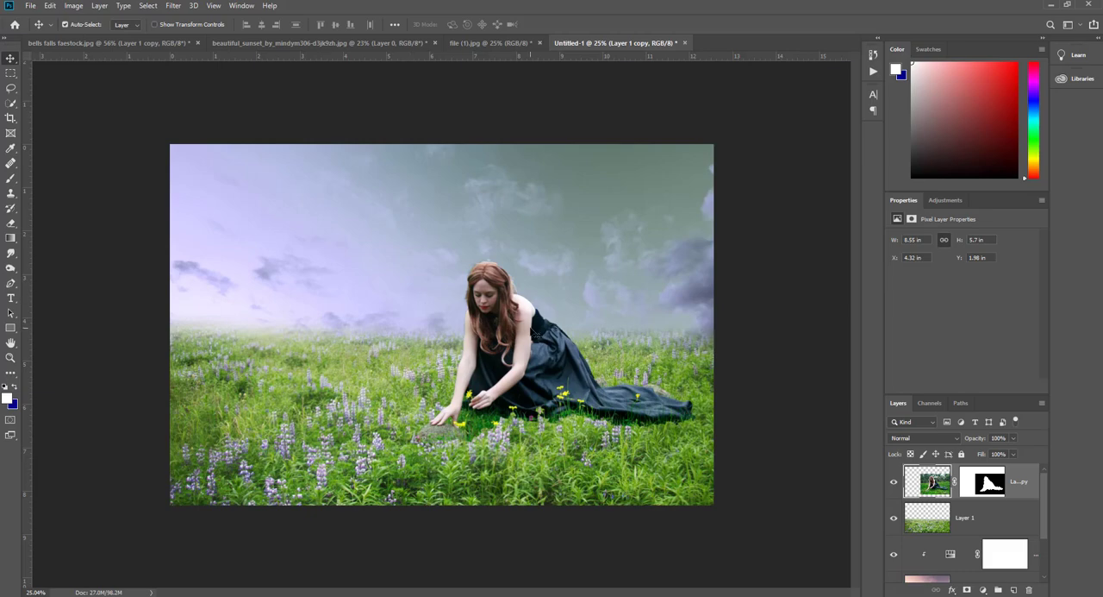
- Erase the light background remnants above the crown of the woman's hair on her layer with a 70 px eraser
{"action": "scroll", "coordinate": [517, 307], "scroll_direction": "up", "scroll_amount": 12}
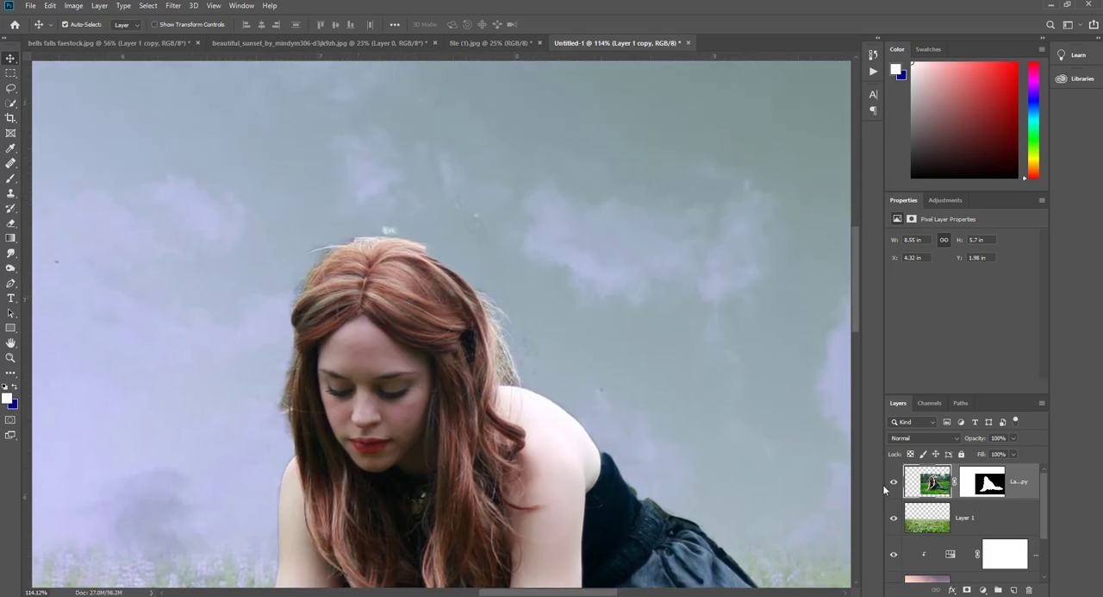
{"action": "left_click", "coordinate": [894, 482]}
{"action": "left_click", "coordinate": [894, 482]}
{"action": "right_click", "coordinate": [11, 224]}
{"action": "left_click", "coordinate": [40, 224]}
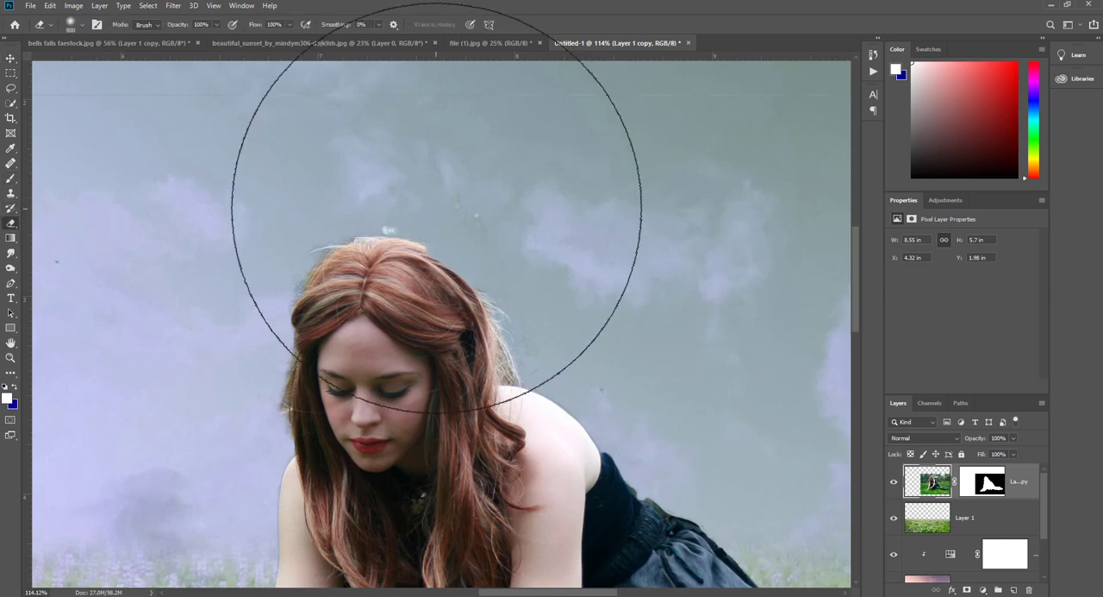
{"action": "key", "text": "["}
{"action": "key", "text": "["}
{"action": "key", "text": "["}
{"action": "key", "text": "["}
{"action": "key", "text": "["}
{"action": "key", "text": "["}
{"action": "key", "text": "["}
{"action": "key", "text": "["}
{"action": "key", "text": "["}
{"action": "key", "text": "["}
{"action": "key", "text": "["}
{"action": "key", "text": "["}
{"action": "key", "text": "["}
{"action": "key", "text": "["}
{"action": "left_click_drag", "start_coordinate": [390, 229], "coordinate": [612, 389]}
{"action": "mouse_move", "coordinate": [444, 239]}
{"action": "left_mouse_down"}
{"action": "mouse_move", "coordinate": [381, 224]}
{"action": "mouse_move", "coordinate": [447, 222]}
{"action": "left_mouse_up"}
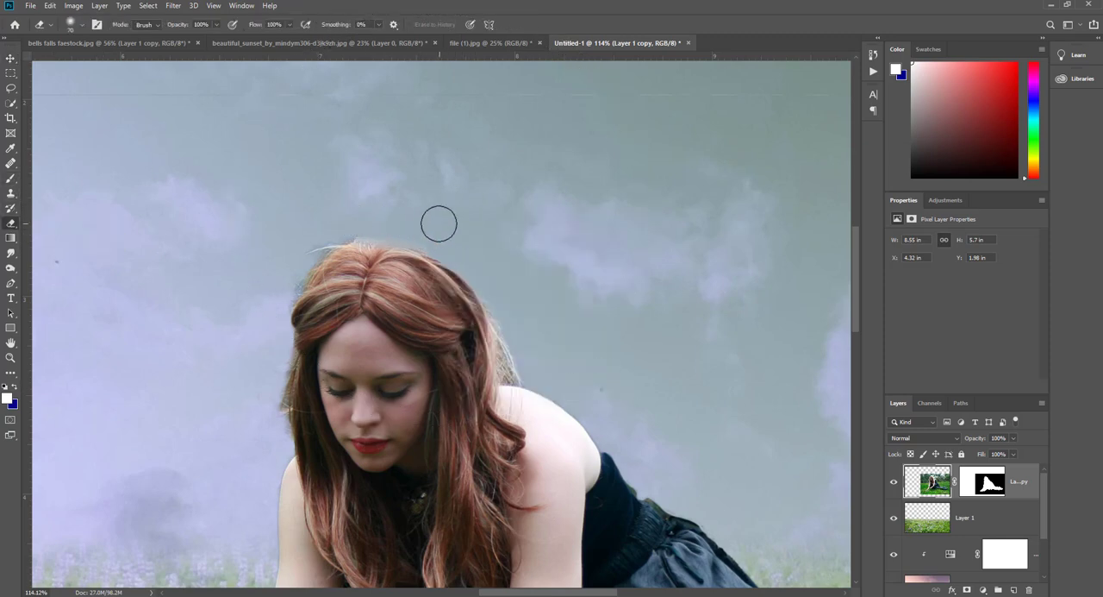
{"action": "key", "text": "ctrl+z"}
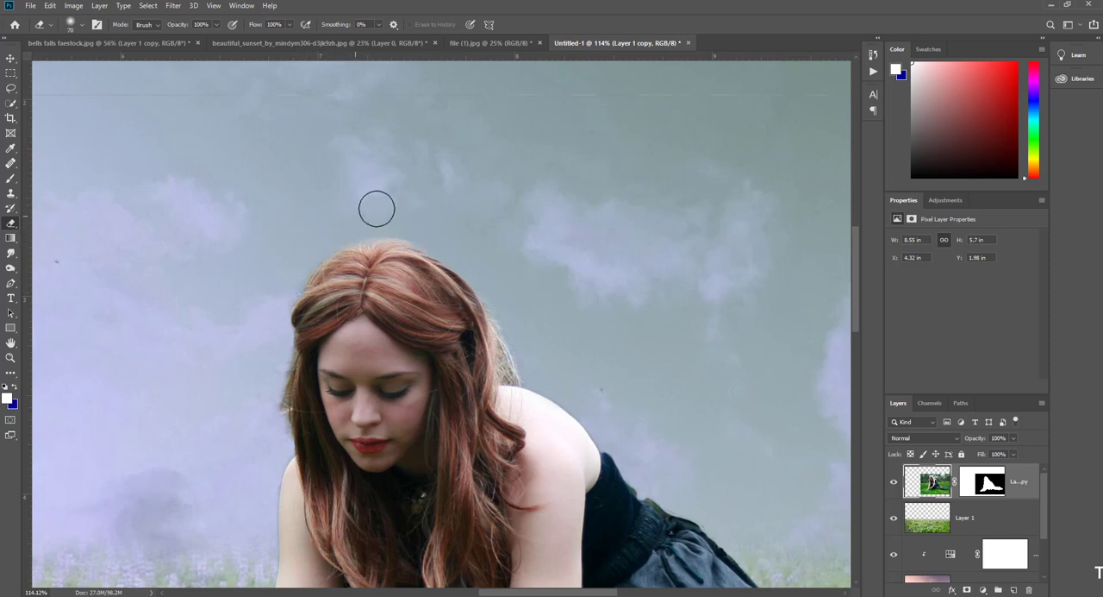
- Touch up the background fringe along the outer side of the woman's hair with the eraser, undoing unwanted strokes
{"action": "scroll", "coordinate": [275, 356], "scroll_direction": "down", "scroll_amount": 3}
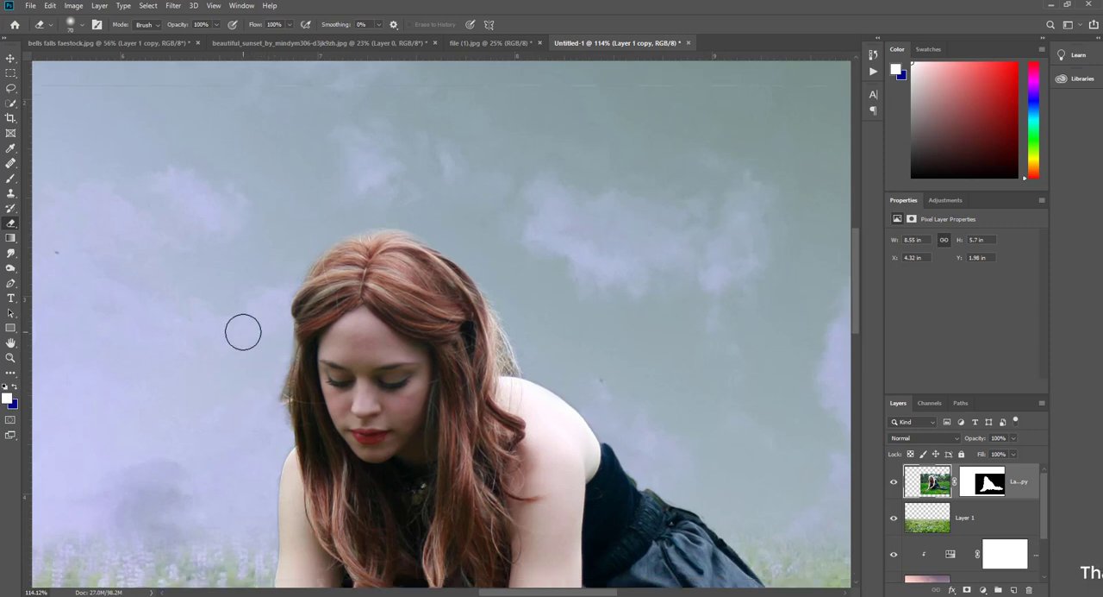
{"action": "key", "text": "ctrl+z"}
{"action": "mouse_move", "coordinate": [280, 265]}
{"action": "left_mouse_down"}
{"action": "mouse_move", "coordinate": [272, 294]}
{"action": "mouse_move", "coordinate": [276, 259]}
{"action": "left_mouse_up"}
{"action": "key", "text": "ctrl+z"}
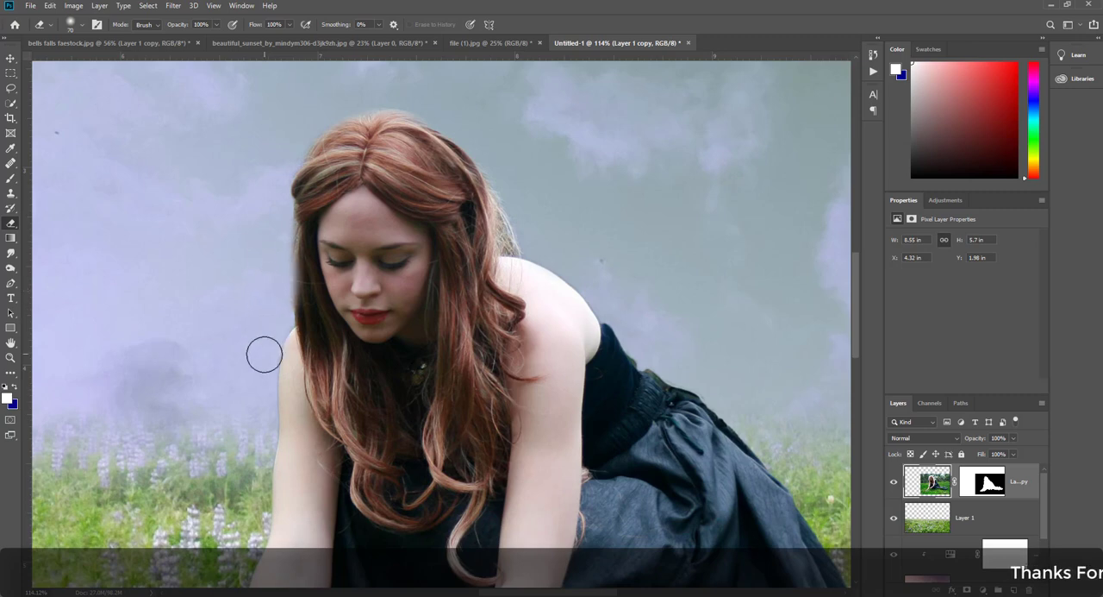
- Paint black on the woman's layer mask along the outer edge of her far arm, reducing the soft brush to 35 px
{"action": "scroll", "coordinate": [265, 355], "scroll_direction": "down", "scroll_amount": 2}
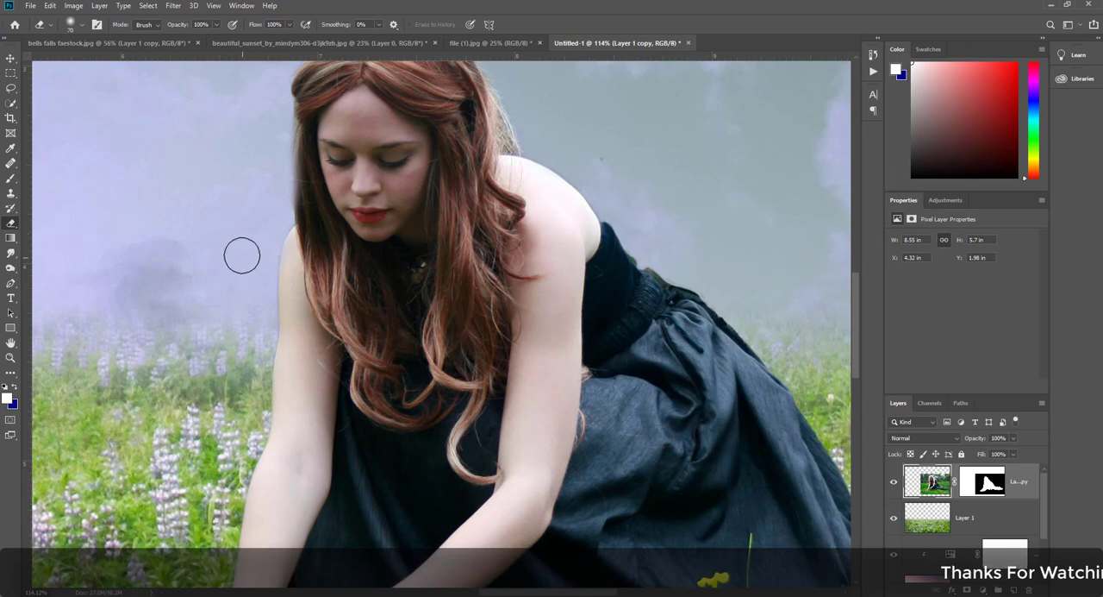
{"action": "key", "text": "b"}
{"action": "left_click", "coordinate": [6, 387]}
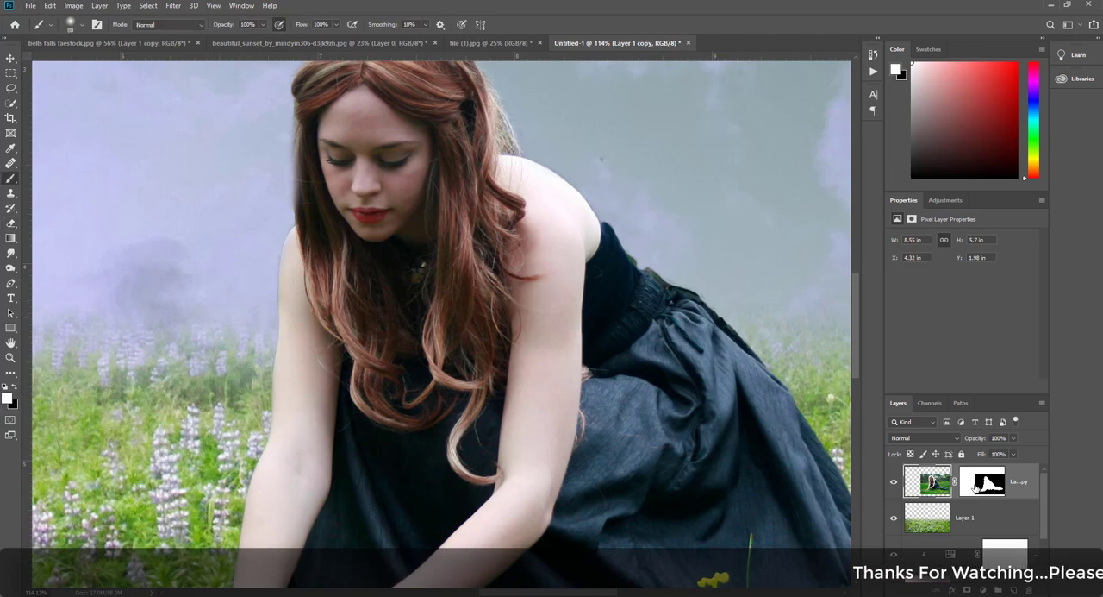
{"action": "left_click", "coordinate": [975, 487]}
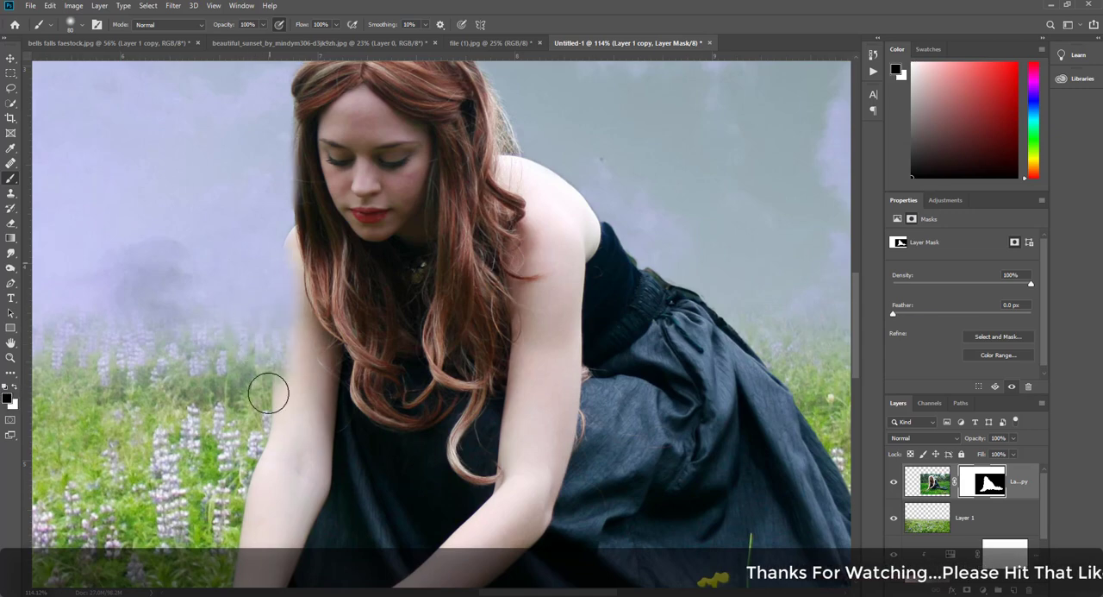
{"action": "scroll", "coordinate": [247, 278], "scroll_direction": "up", "scroll_amount": 5}
{"action": "key", "text": "bracketleft"}
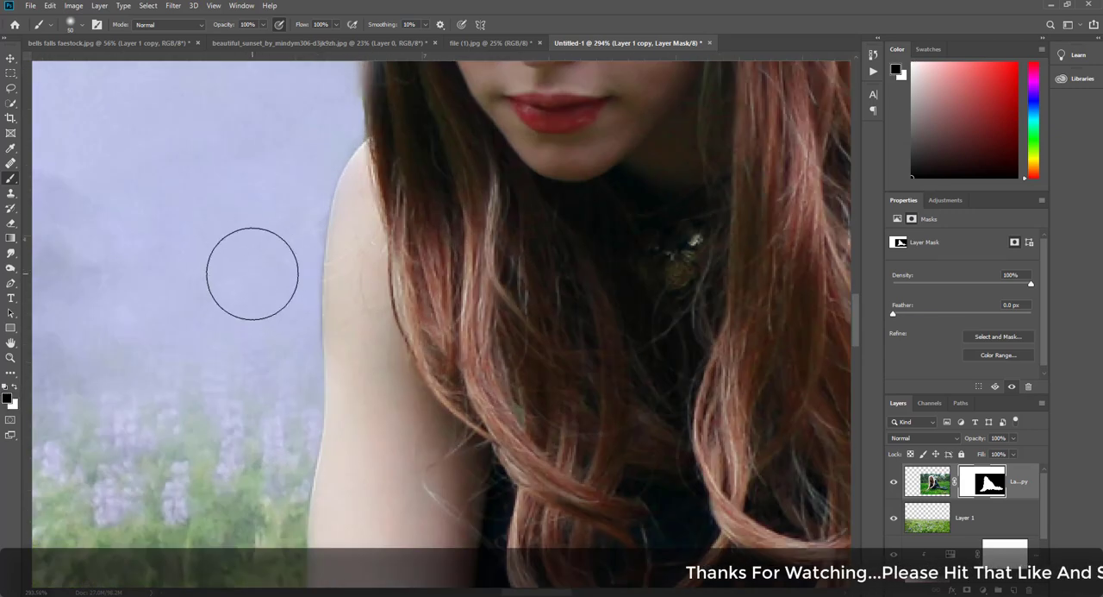
{"action": "key", "text": "bracketleft"}
{"action": "key", "text": "bracketleft"}
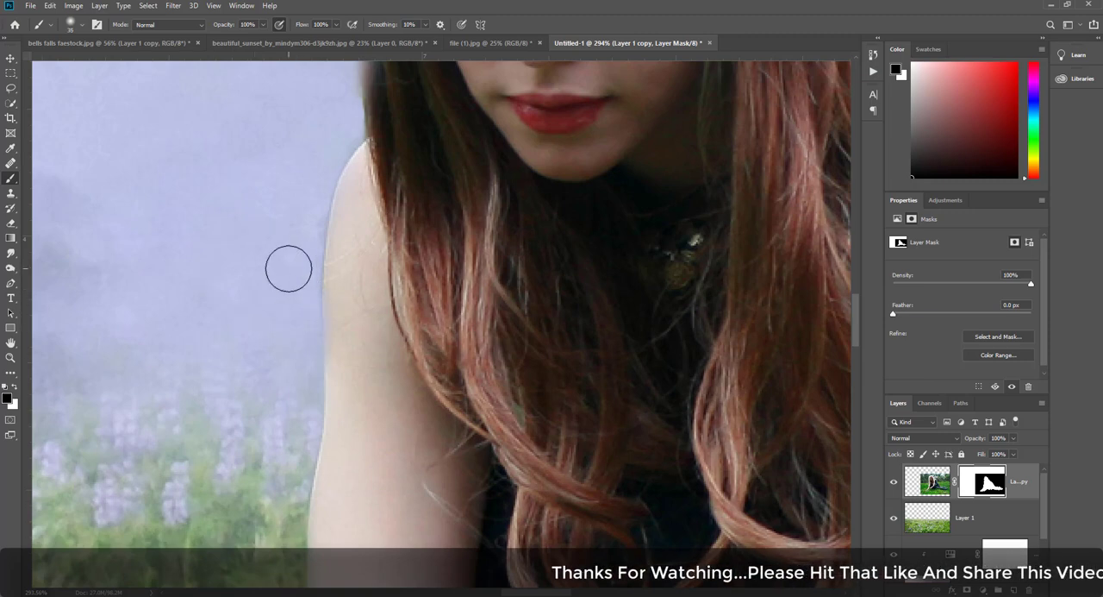
- Refine the mask in black along the outer edge of her hair, from the shoulder up and over the crown
{"action": "scroll", "coordinate": [331, 164], "scroll_direction": "up", "scroll_amount": 3}
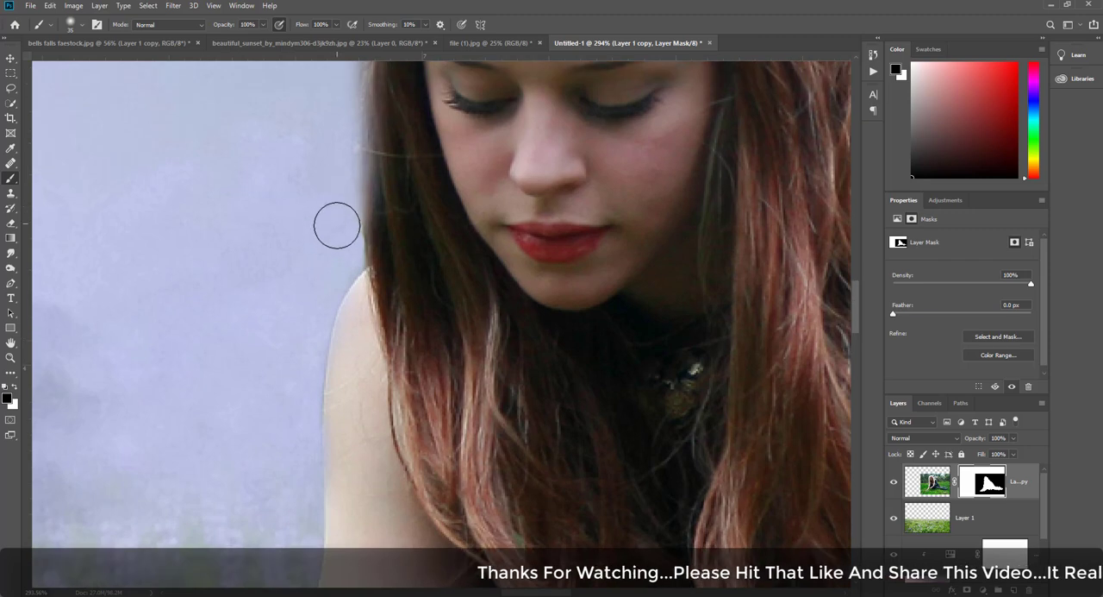
{"action": "scroll", "coordinate": [335, 172], "scroll_direction": "up", "scroll_amount": 2}
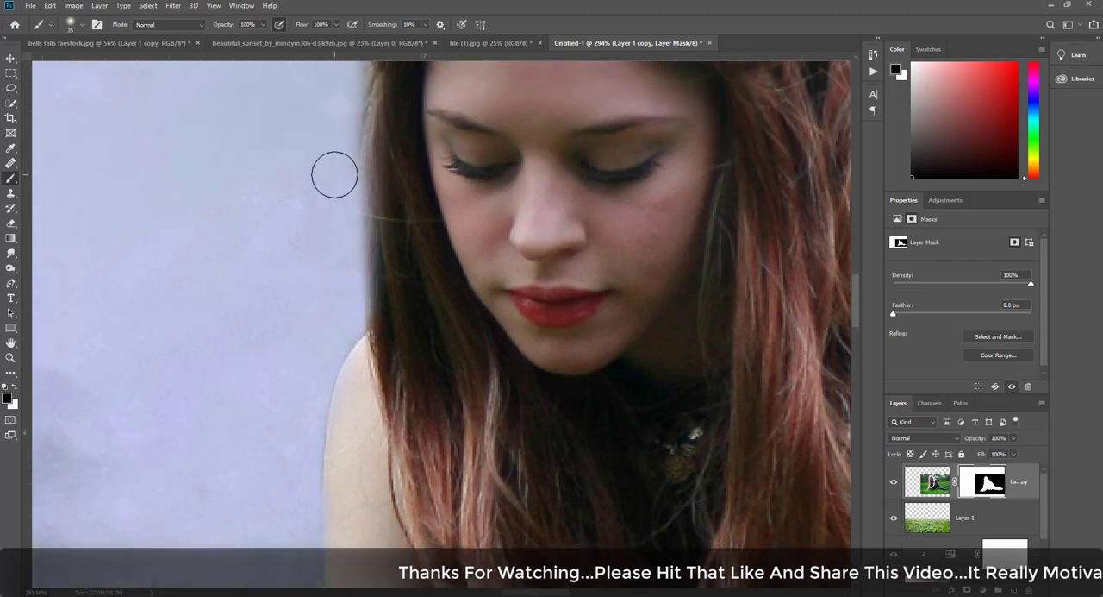
{"action": "scroll", "coordinate": [334, 174], "scroll_direction": "up", "scroll_amount": 3}
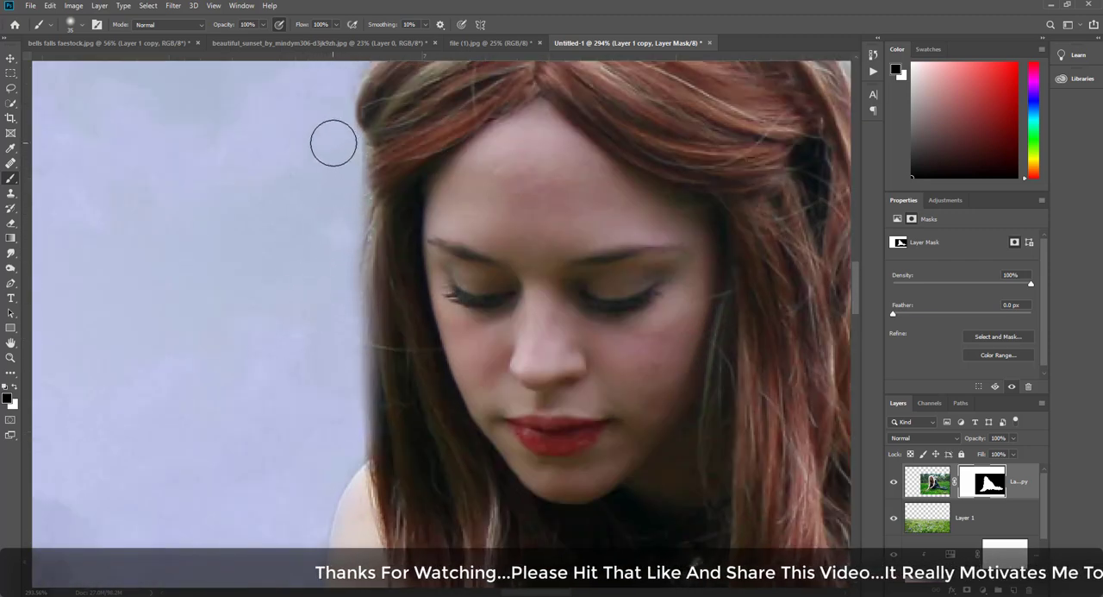
{"action": "scroll", "coordinate": [328, 207], "scroll_direction": "up", "scroll_amount": 2}
{"action": "scroll", "coordinate": [364, 143], "scroll_direction": "up", "scroll_amount": 2}
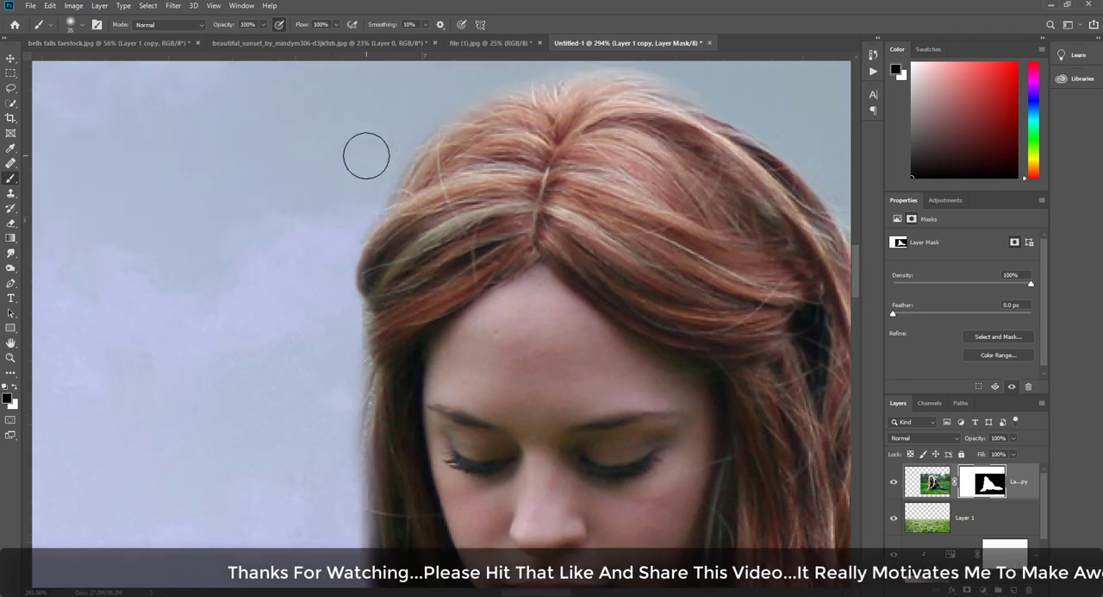
{"action": "scroll", "coordinate": [366, 155], "scroll_direction": "up", "scroll_amount": 2}
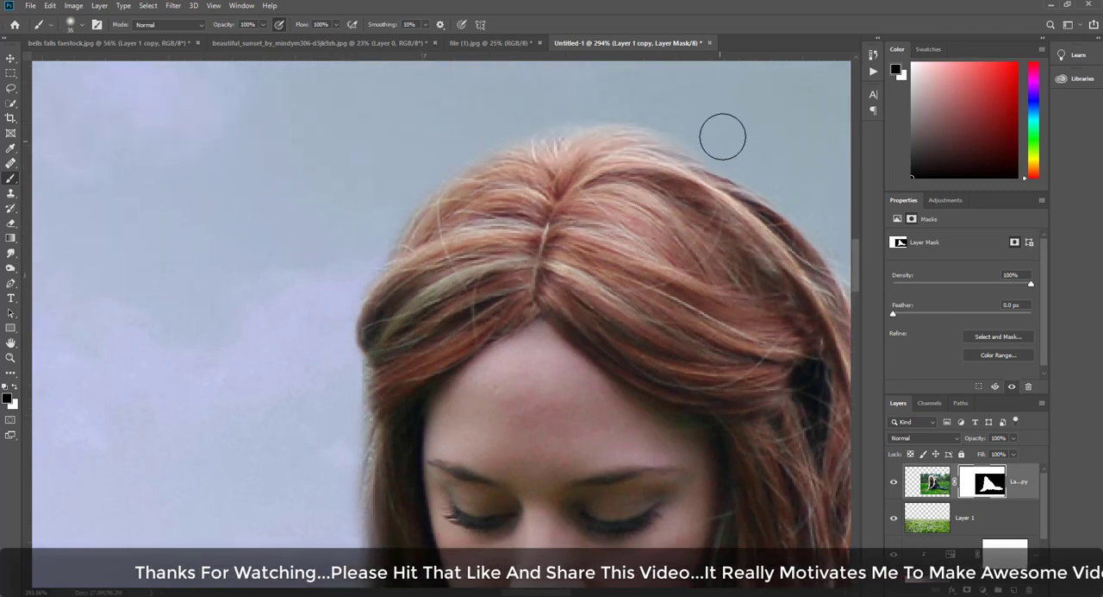
{"action": "left_click_drag", "start_coordinate": [715, 160], "coordinate": [424, 112]}
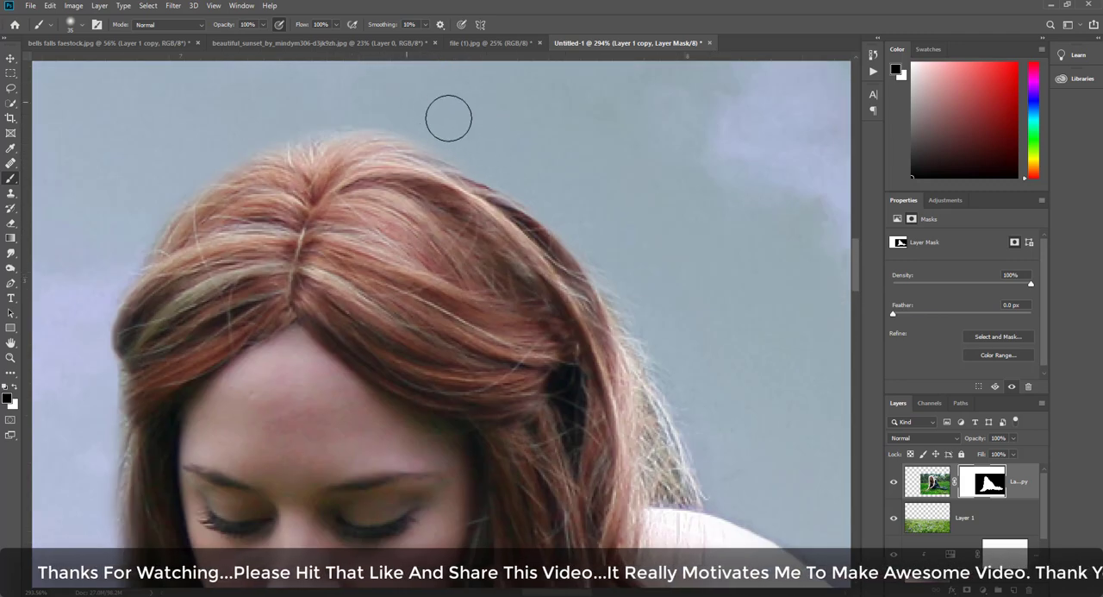
{"action": "scroll", "coordinate": [590, 208], "scroll_direction": "down", "scroll_amount": 1}
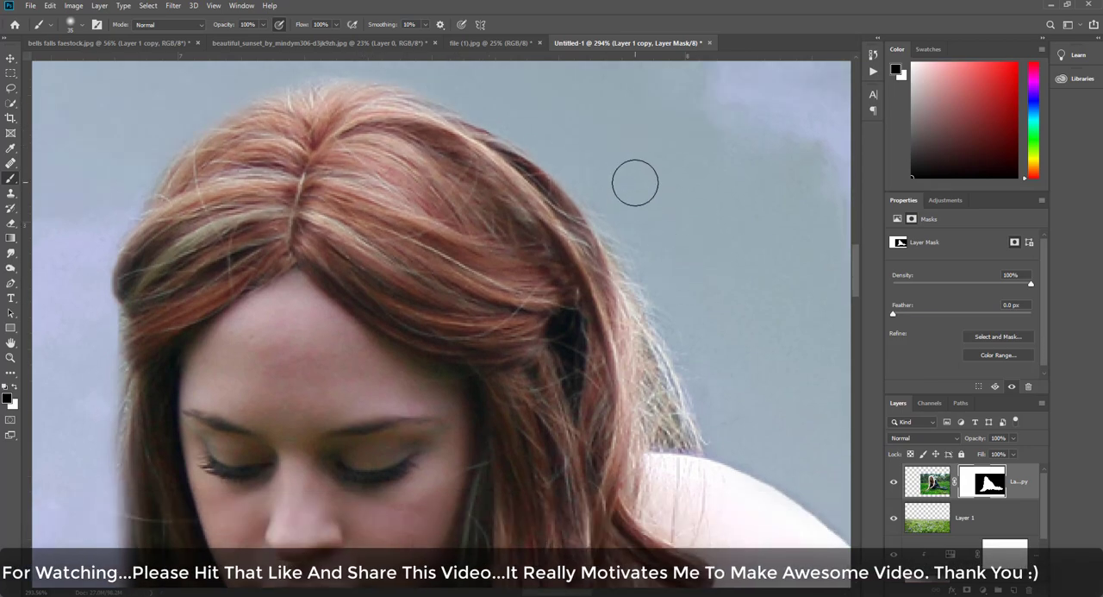
- Mask out the leftover background behind the dress's waistband with a 10 px black brush
{"action": "left_click_drag", "start_coordinate": [649, 277], "coordinate": [559, 180]}
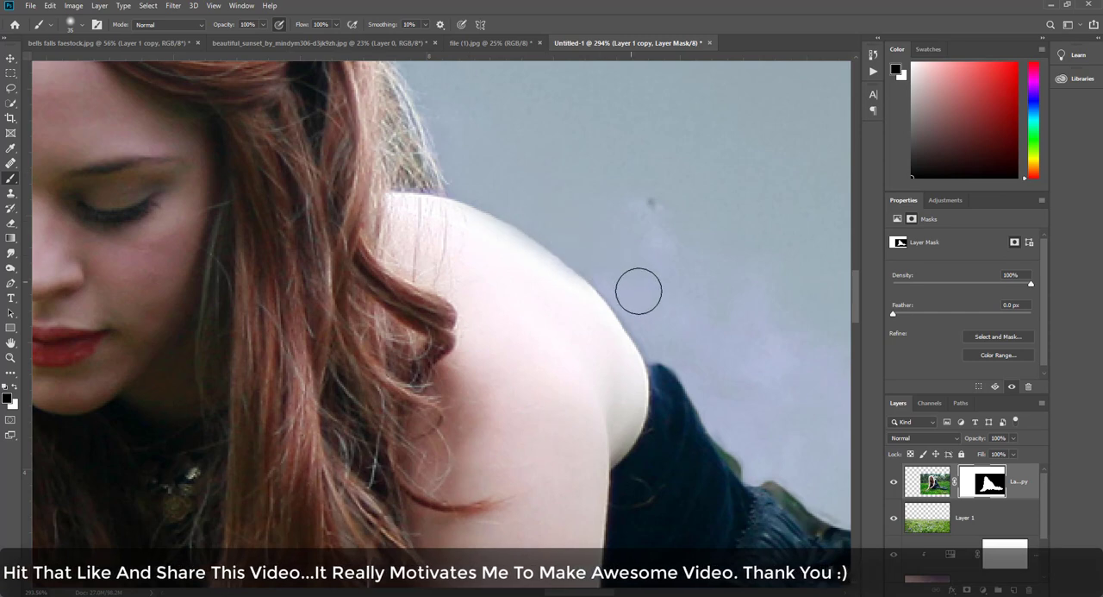
{"action": "left_click_drag", "start_coordinate": [758, 368], "coordinate": [516, 147]}
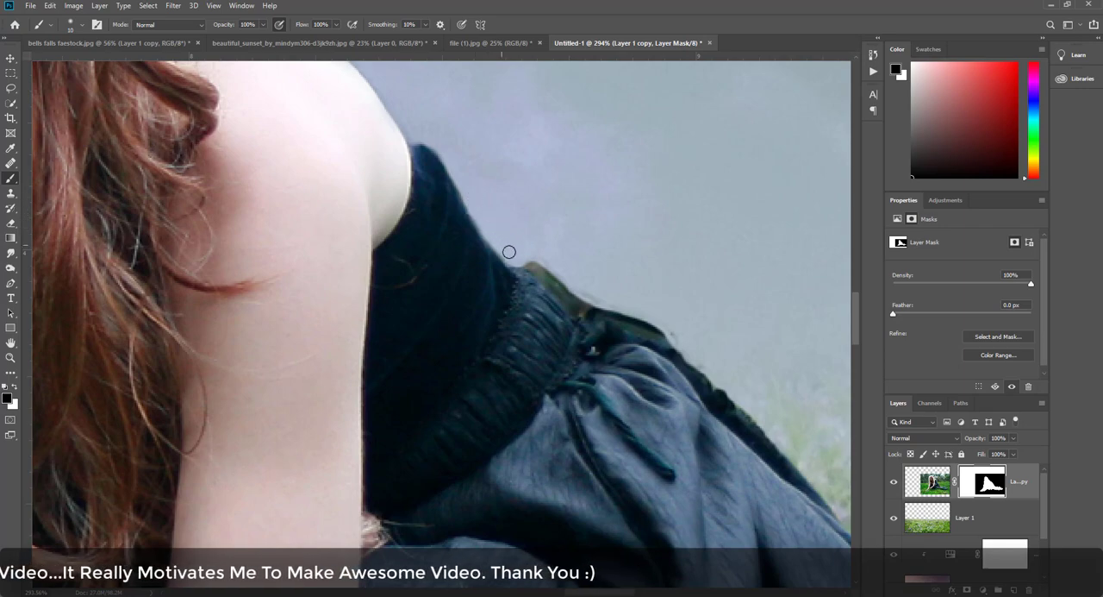
{"action": "mouse_move", "coordinate": [554, 278]}
{"action": "left_mouse_down"}
{"action": "mouse_move", "coordinate": [579, 300]}
{"action": "mouse_move", "coordinate": [658, 316]}
{"action": "left_mouse_up"}
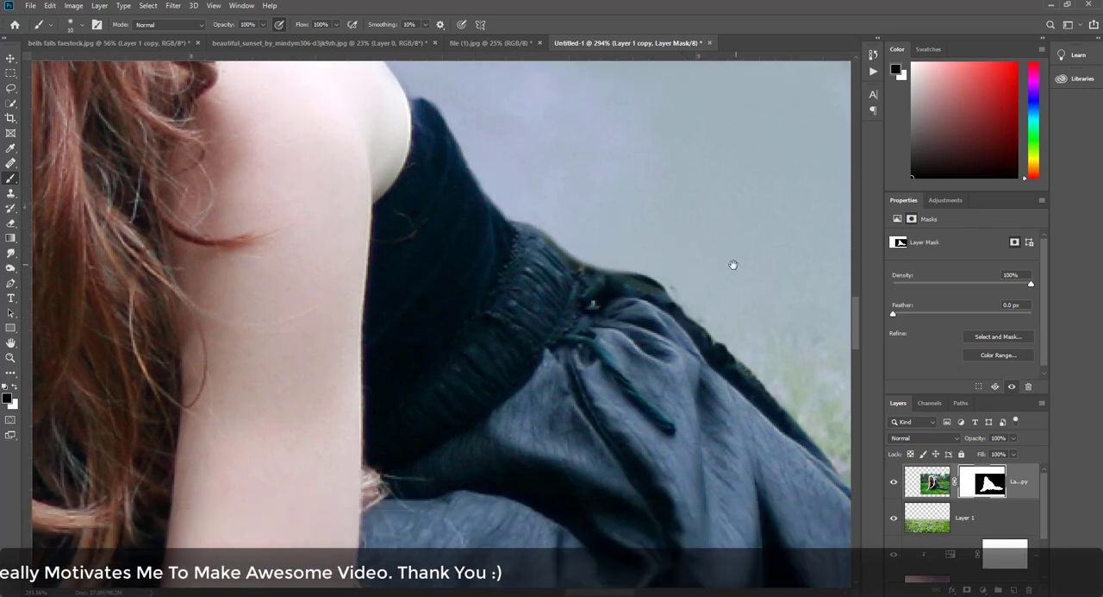
{"action": "mouse_move", "coordinate": [732, 264]}
{"action": "left_mouse_down"}
{"action": "mouse_move", "coordinate": [510, 160]}
{"action": "mouse_move", "coordinate": [661, 223]}
{"action": "left_mouse_up"}
{"action": "scroll", "coordinate": [658, 228], "scroll_direction": "down", "scroll_amount": 9}
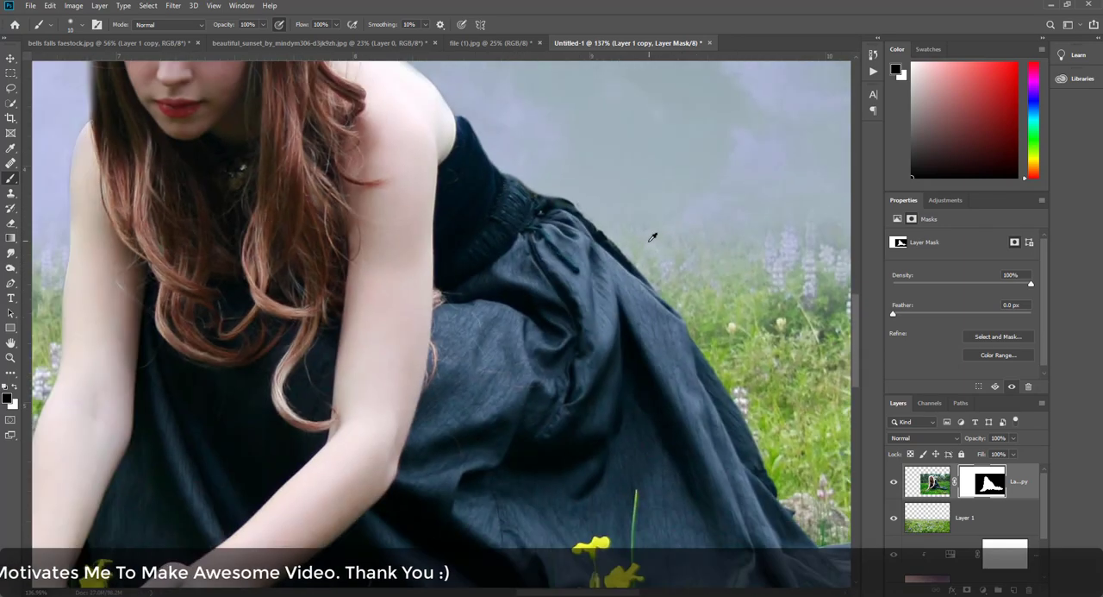
- Smooth the mask edge along the back of the waist and upper skirt using 25 px and 15 px black brushes
{"action": "scroll", "coordinate": [658, 230], "scroll_direction": "up", "scroll_amount": 12}
{"action": "left_click_drag", "start_coordinate": [561, 178], "coordinate": [553, 228]}
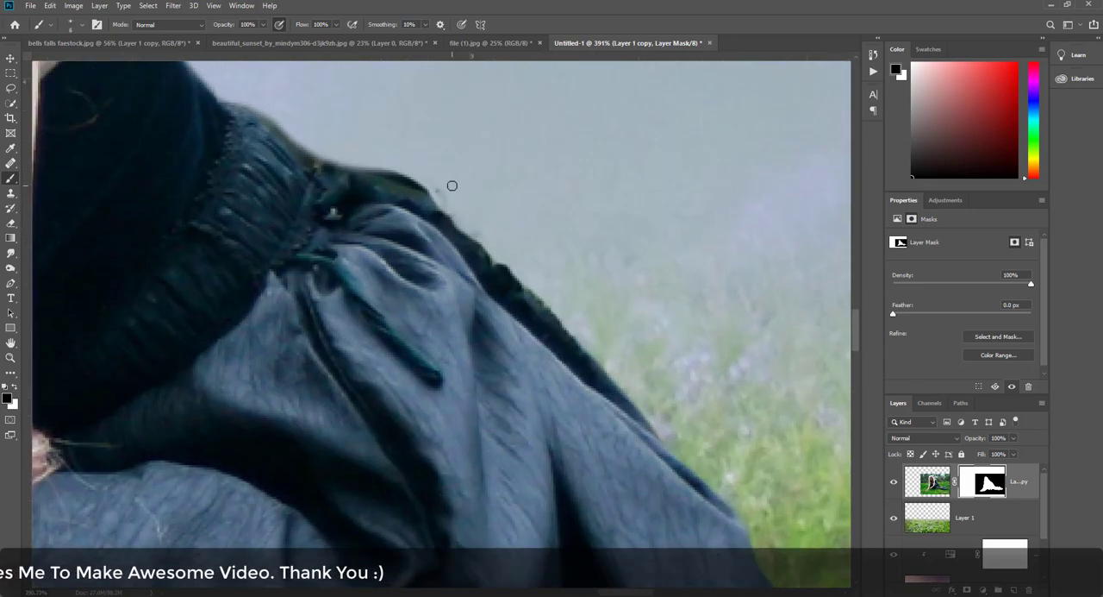
{"action": "key", "text": "bracketright"}
{"action": "key", "text": "bracketright"}
{"action": "key", "text": "bracketright"}
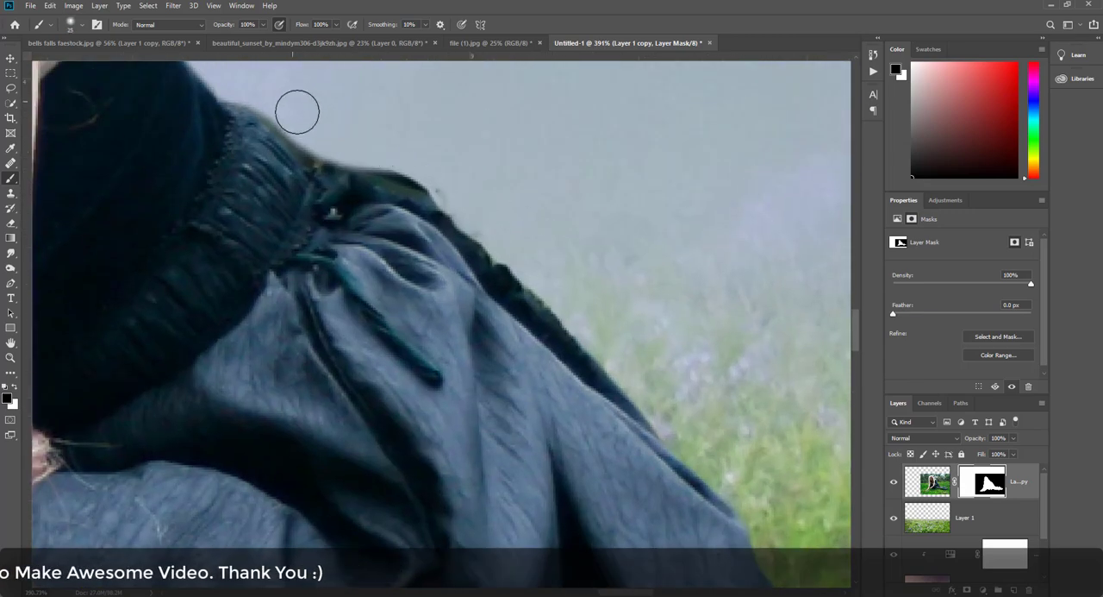
{"action": "left_click_drag", "start_coordinate": [344, 142], "coordinate": [493, 194]}
{"action": "key", "text": "bracketleft"}
{"action": "key", "text": "bracketleft"}
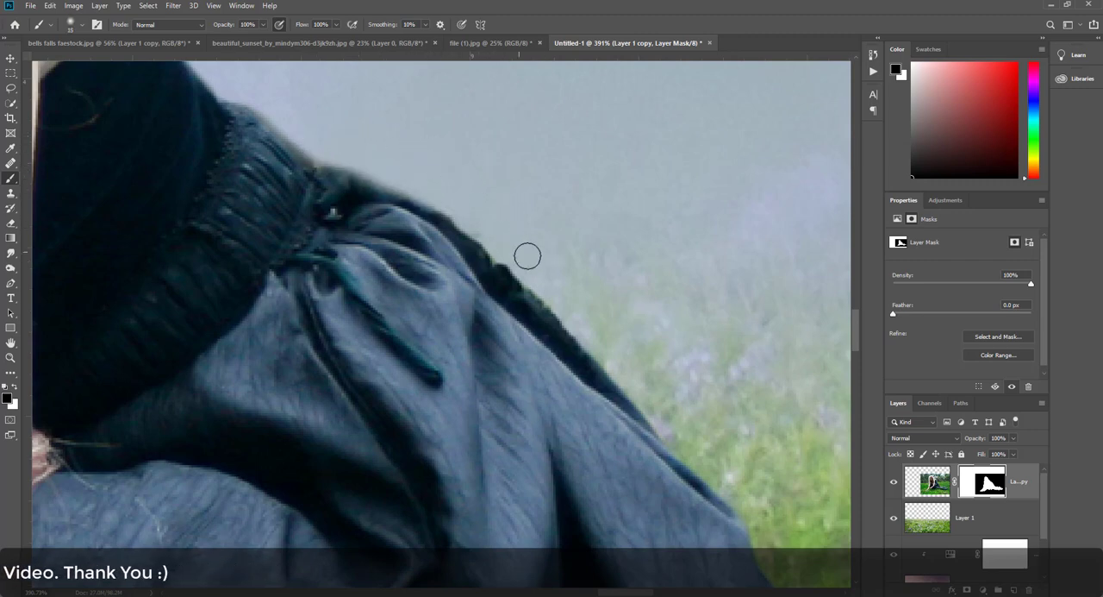
{"action": "left_click_drag", "start_coordinate": [513, 252], "coordinate": [574, 313]}
{"action": "scroll", "coordinate": [518, 242], "scroll_direction": "down", "scroll_amount": 1}
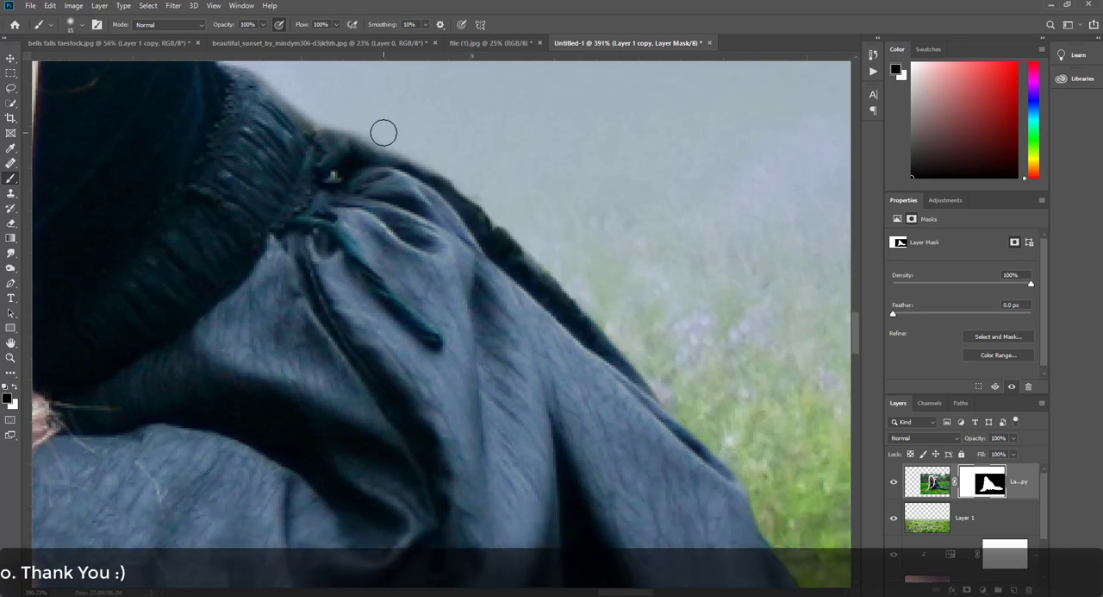
{"action": "scroll", "coordinate": [345, 142], "scroll_direction": "up", "scroll_amount": 2}
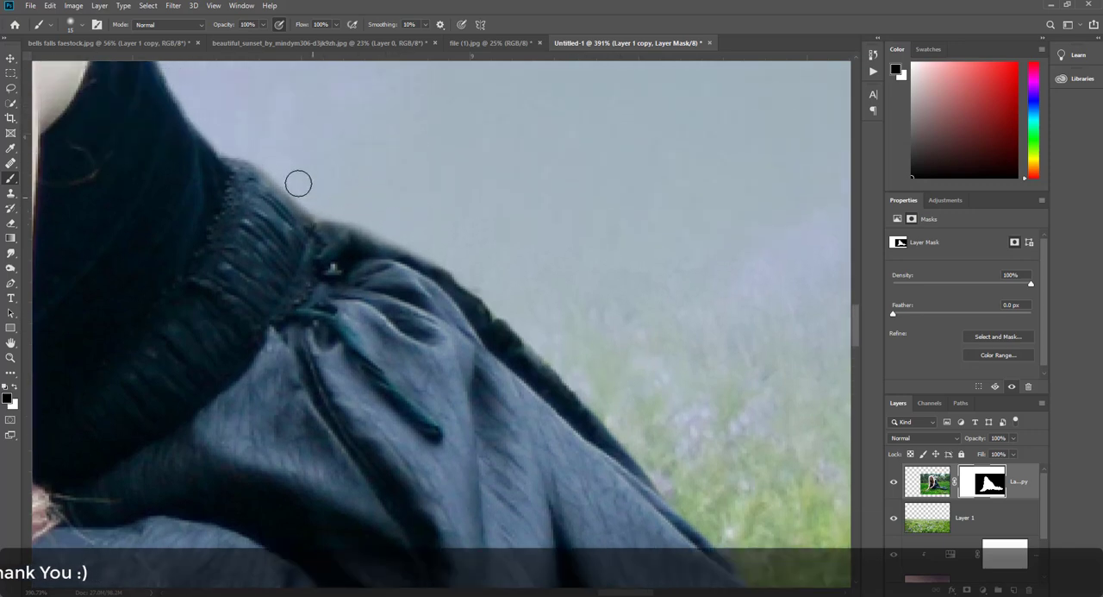
{"action": "scroll", "coordinate": [337, 170], "scroll_direction": "down", "scroll_amount": 1}
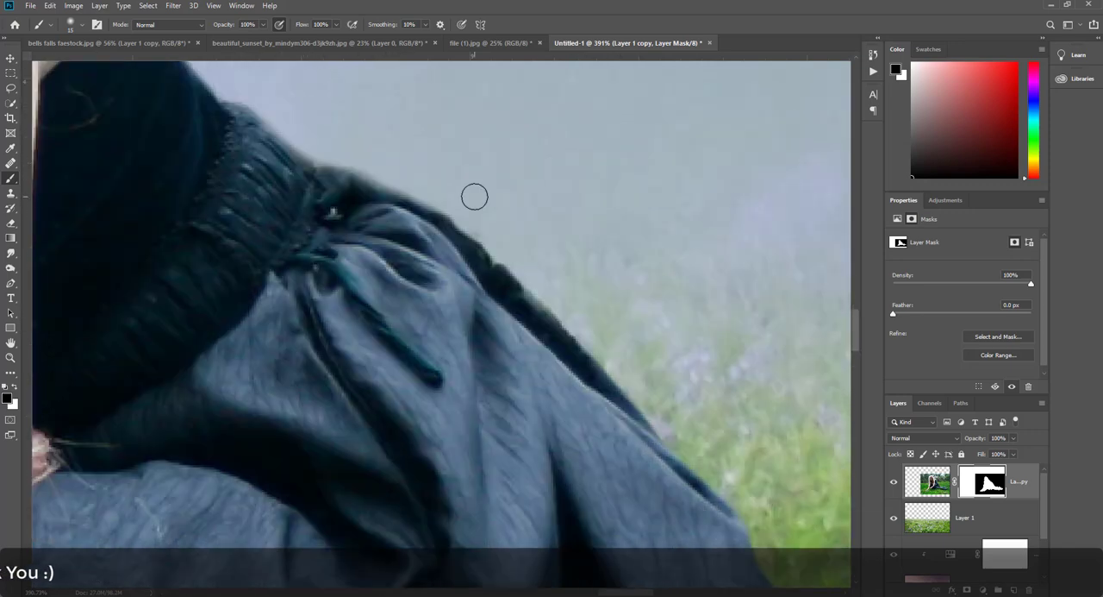
- Examine the cutout edges along the skirt, its train, the foreground grass and the hand resting on the stone
{"action": "left_click_drag", "start_coordinate": [706, 423], "coordinate": [518, 82]}
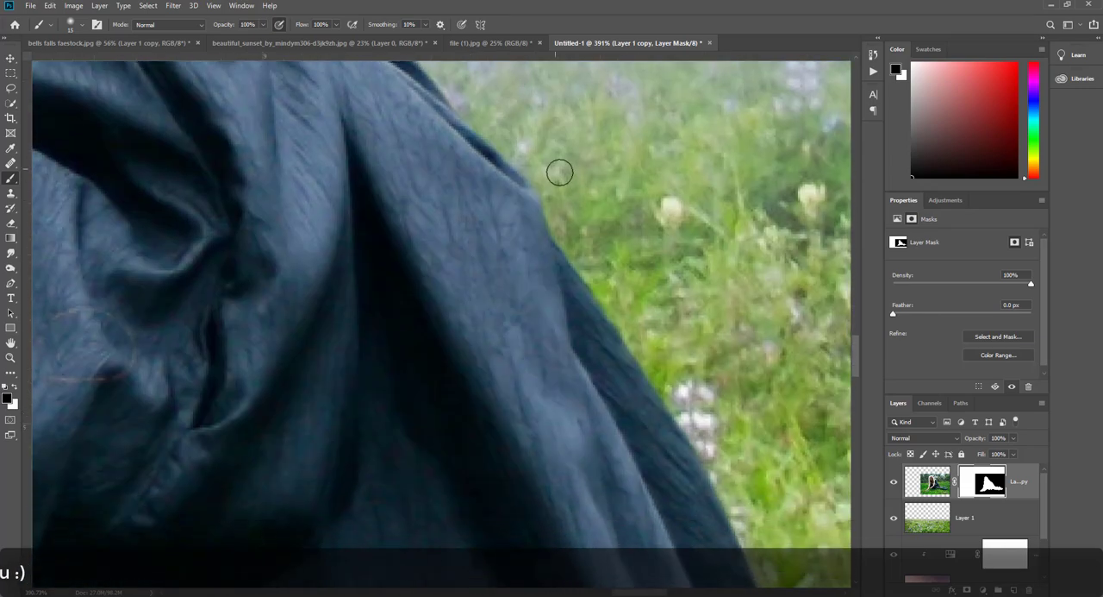
{"action": "left_click_drag", "start_coordinate": [678, 364], "coordinate": [628, 12]}
{"action": "left_click_drag", "start_coordinate": [729, 248], "coordinate": [422, 92]}
{"action": "left_click_drag", "start_coordinate": [785, 221], "coordinate": [483, 177]}
{"action": "left_click_drag", "start_coordinate": [755, 271], "coordinate": [496, 237]}
{"action": "left_click_drag", "start_coordinate": [798, 334], "coordinate": [480, 249]}
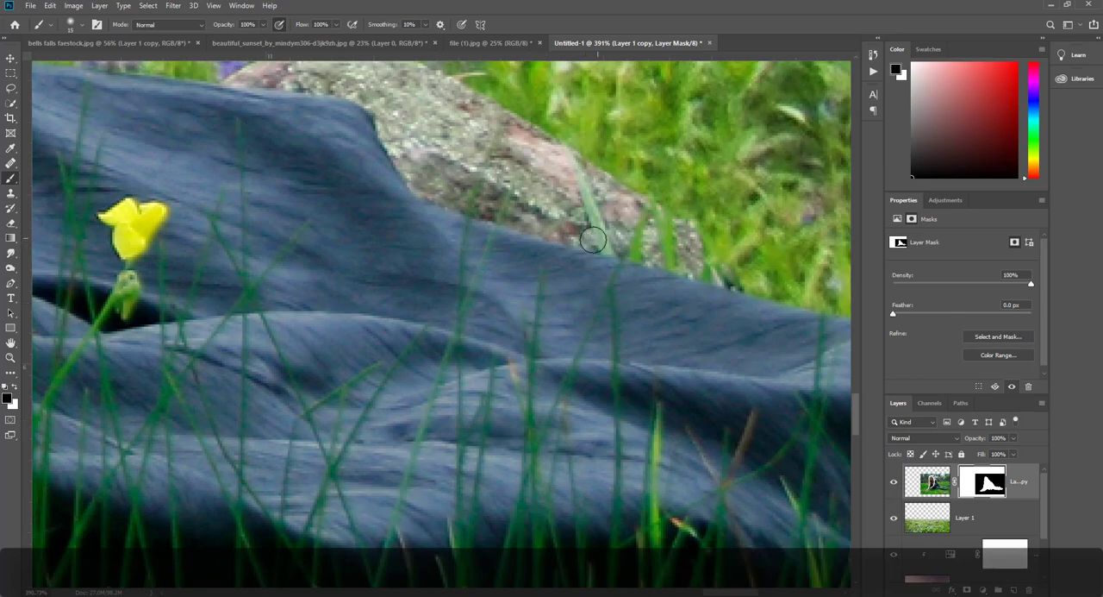
{"action": "scroll", "coordinate": [631, 258], "scroll_direction": "down", "scroll_amount": 6}
{"action": "left_click_drag", "start_coordinate": [498, 370], "coordinate": [805, 313]}
{"action": "left_click_drag", "start_coordinate": [371, 293], "coordinate": [695, 332]}
{"action": "scroll", "coordinate": [474, 310], "scroll_direction": "down", "scroll_amount": 3}
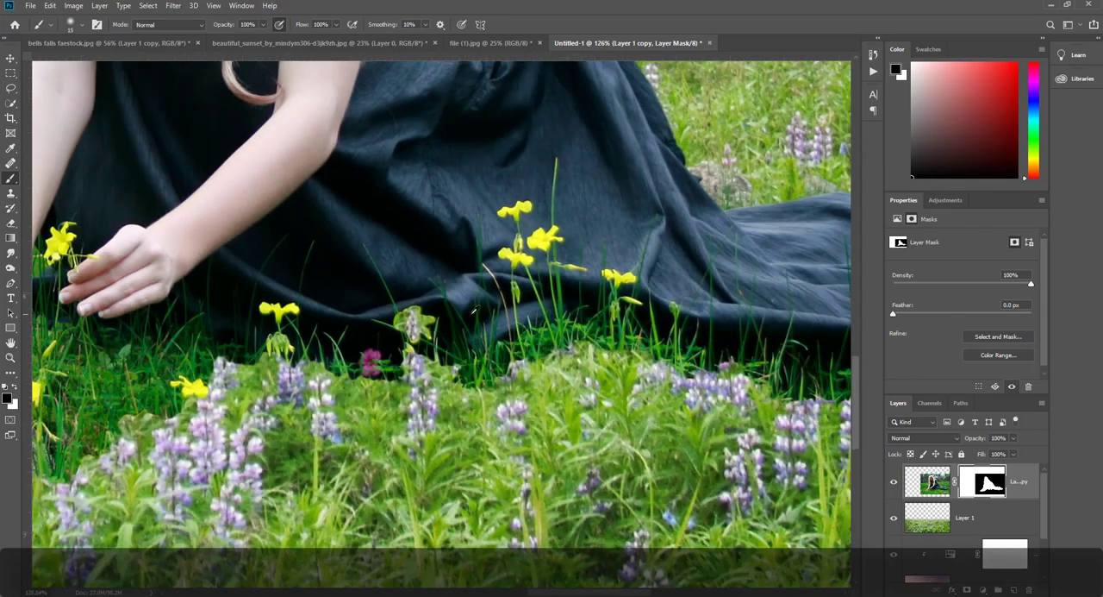
{"action": "left_click_drag", "start_coordinate": [421, 319], "coordinate": [650, 365]}
{"action": "left_click_drag", "start_coordinate": [435, 379], "coordinate": [636, 327]}
{"action": "left_click_drag", "start_coordinate": [556, 346], "coordinate": [625, 321]}
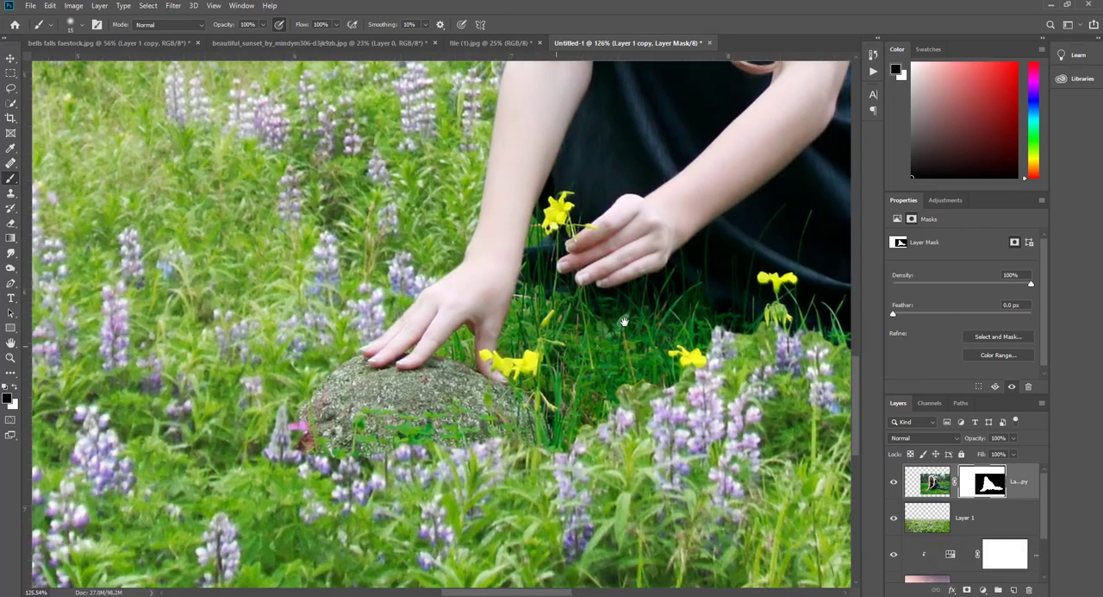
- Activate the Move tool and target the woman's layer image instead of its mask
{"action": "scroll", "coordinate": [612, 337], "scroll_direction": "down", "scroll_amount": 5}
{"action": "scroll", "coordinate": [633, 253], "scroll_direction": "down", "scroll_amount": 4}
{"action": "left_click_drag", "start_coordinate": [646, 245], "coordinate": [558, 342]}
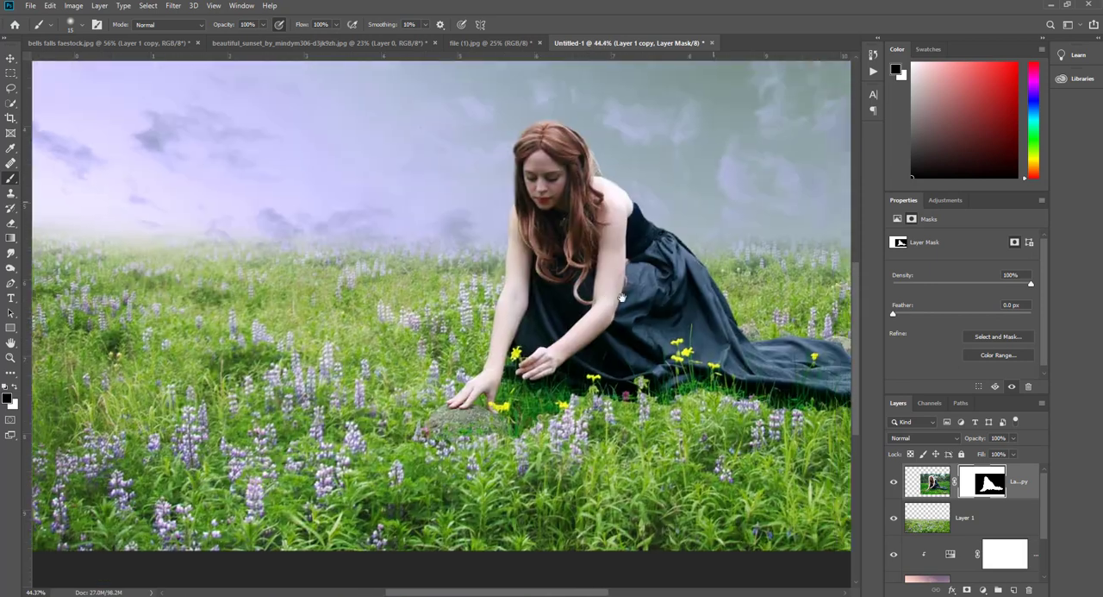
{"action": "scroll", "coordinate": [558, 342], "scroll_direction": "down", "scroll_amount": 3}
{"action": "key", "text": "v"}
{"action": "left_click", "coordinate": [933, 484]}
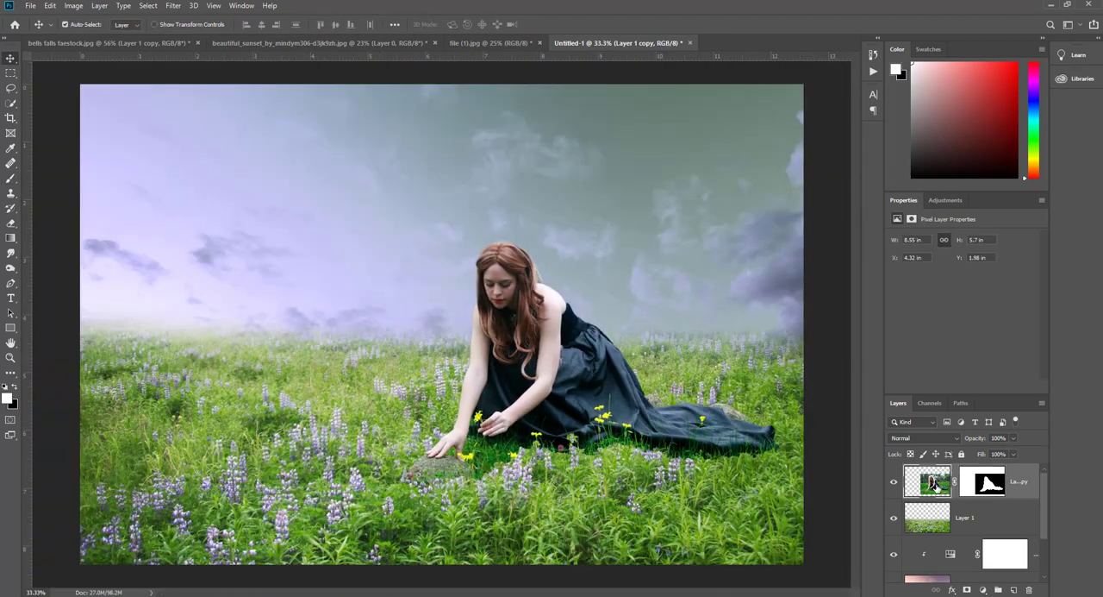
- Apply a Camera Raw filter to the woman's layer: exposure +0.30, highlights +3, shadows +4, whites +7, blacks -10, clarity -3, vibrance +18
{"action": "left_click", "coordinate": [169, 6]}
{"action": "left_click", "coordinate": [189, 77]}
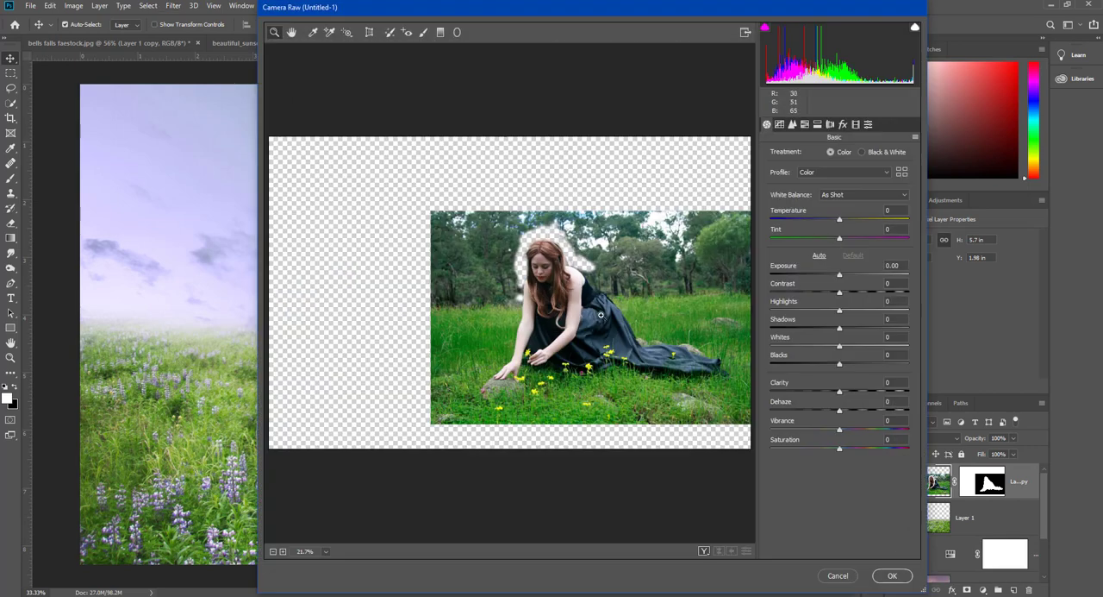
{"action": "left_click_drag", "start_coordinate": [831, 6], "coordinate": [826, 43]}
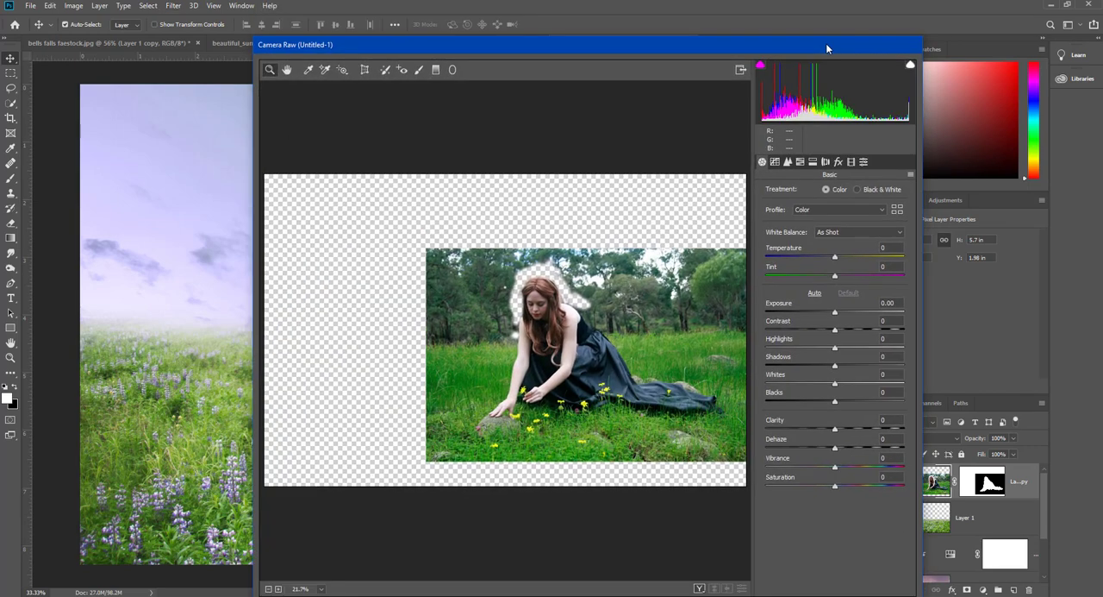
{"action": "left_click", "coordinate": [579, 423]}
{"action": "left_click", "coordinate": [669, 353]}
{"action": "left_click", "coordinate": [586, 360]}
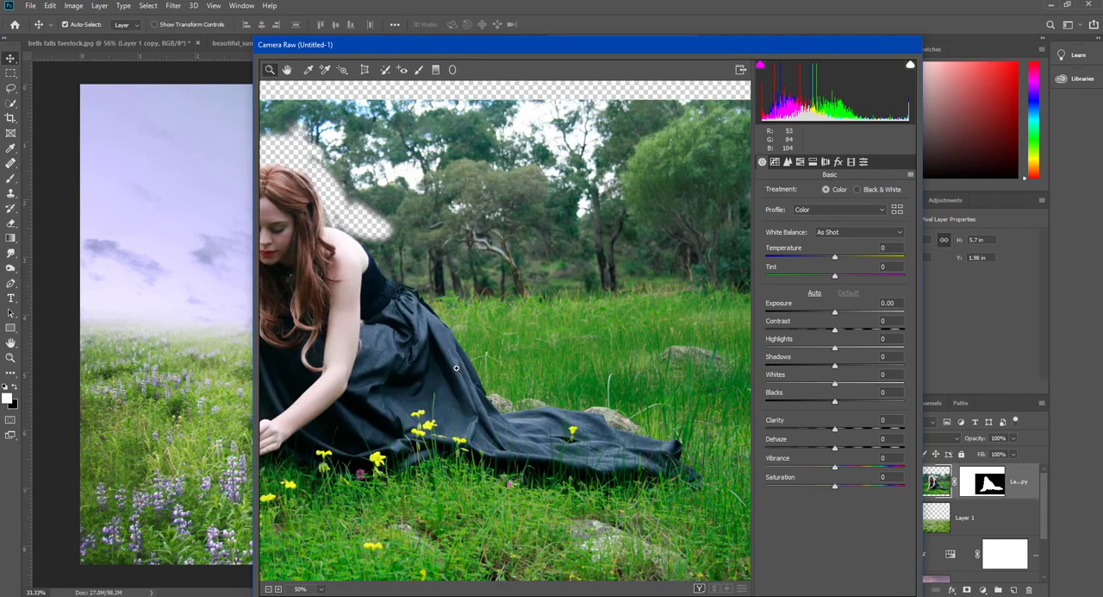
{"action": "left_click_drag", "start_coordinate": [429, 342], "coordinate": [565, 323]}
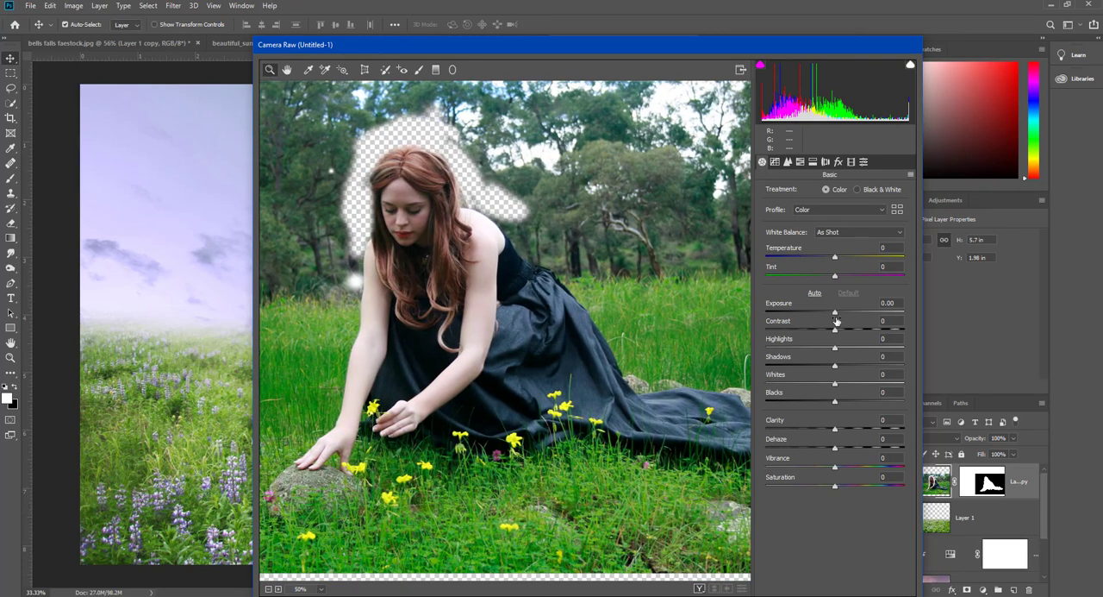
{"action": "left_click_drag", "start_coordinate": [836, 319], "coordinate": [830, 430]}
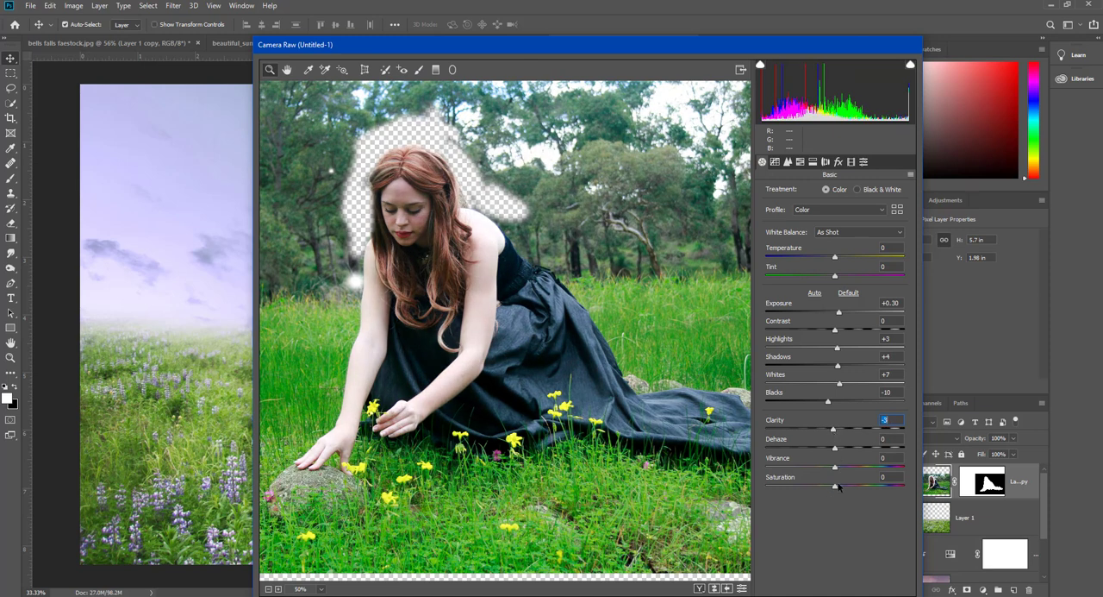
{"action": "mouse_move", "coordinate": [836, 466]}
{"action": "left_mouse_down"}
{"action": "mouse_move", "coordinate": [804, 467]}
{"action": "mouse_move", "coordinate": [847, 472]}
{"action": "left_mouse_up"}
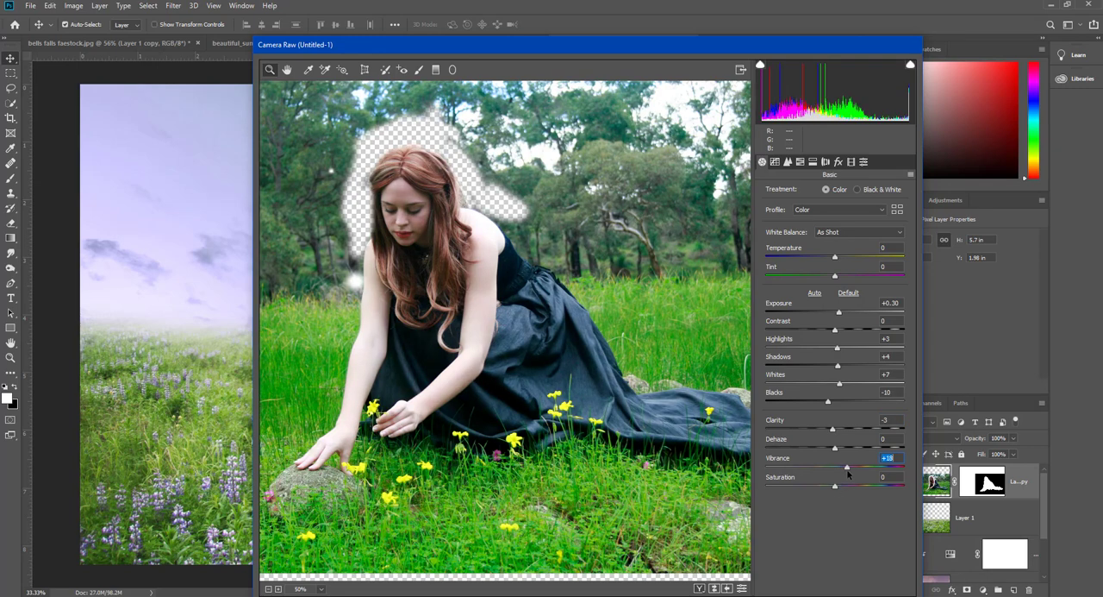
{"action": "key", "text": "Return"}
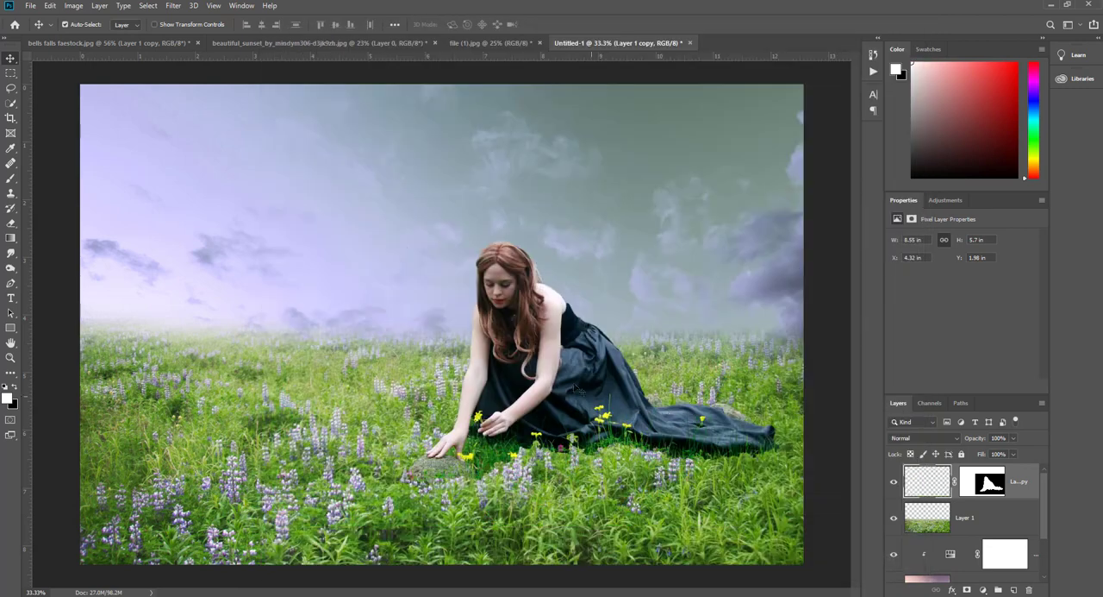
- Soften the skin of the woman's face using the Blur tool at 10% strength with a 25 px brush
{"action": "scroll", "coordinate": [537, 331], "scroll_direction": "up", "scroll_amount": 14}
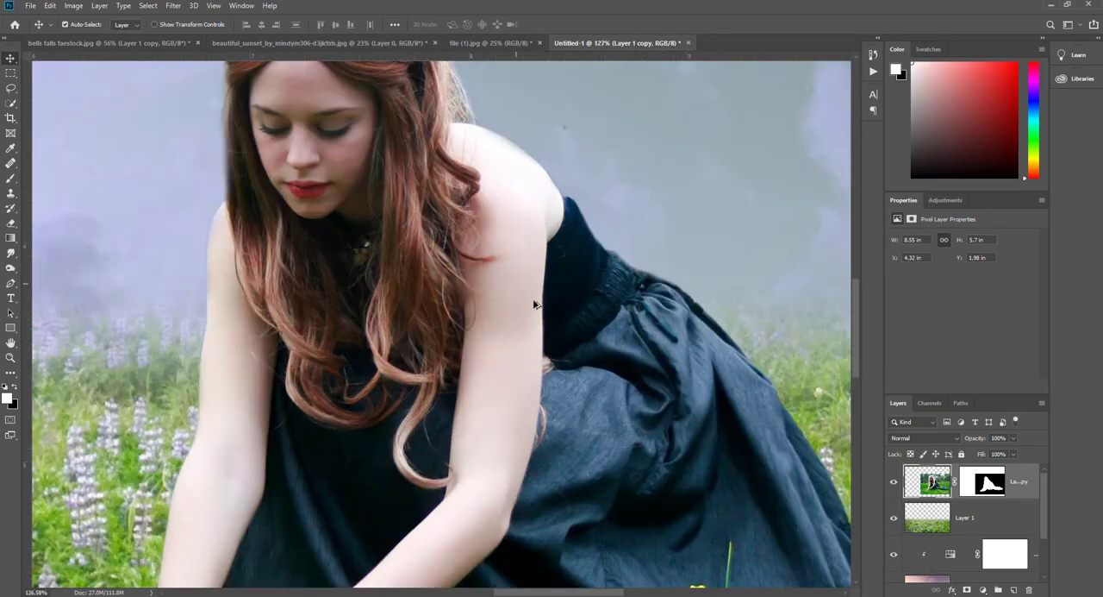
{"action": "scroll", "coordinate": [469, 228], "scroll_direction": "up", "scroll_amount": 6}
{"action": "left_click_drag", "start_coordinate": [587, 159], "coordinate": [726, 379]}
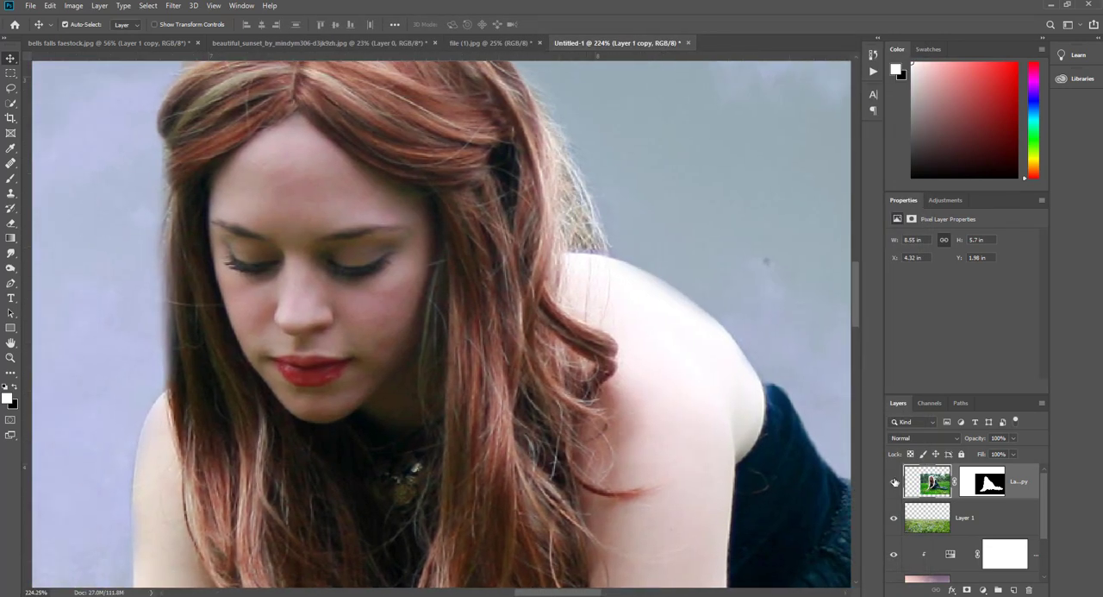
{"action": "left_click", "coordinate": [895, 482]}
{"action": "left_click", "coordinate": [895, 482]}
{"action": "scroll", "coordinate": [417, 263], "scroll_direction": "up", "scroll_amount": 2}
{"action": "left_click_drag", "start_coordinate": [363, 219], "coordinate": [437, 245]}
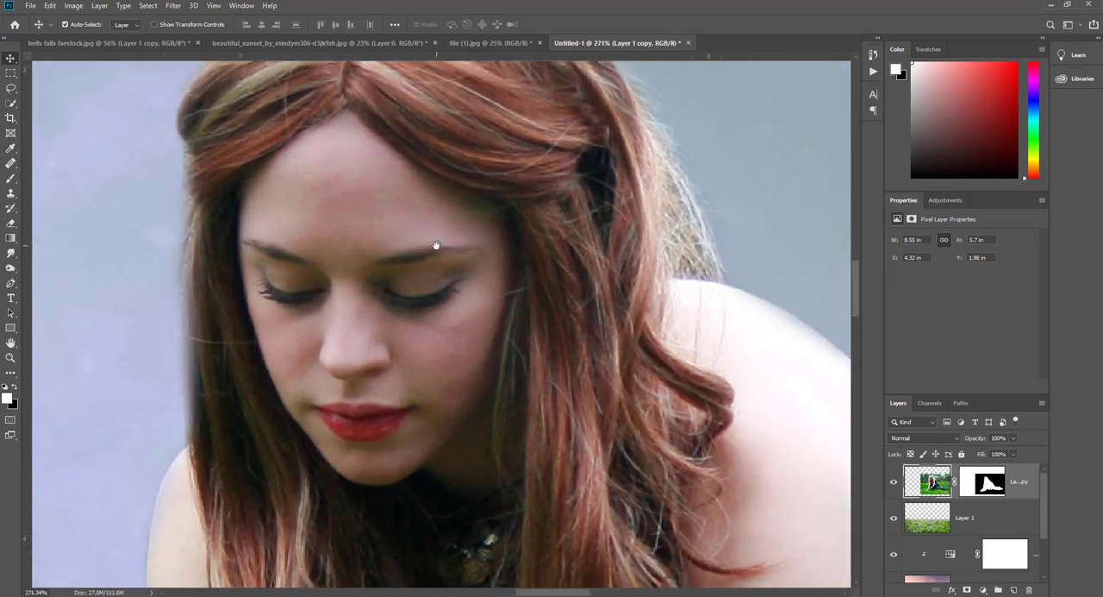
{"action": "left_click", "coordinate": [10, 268]}
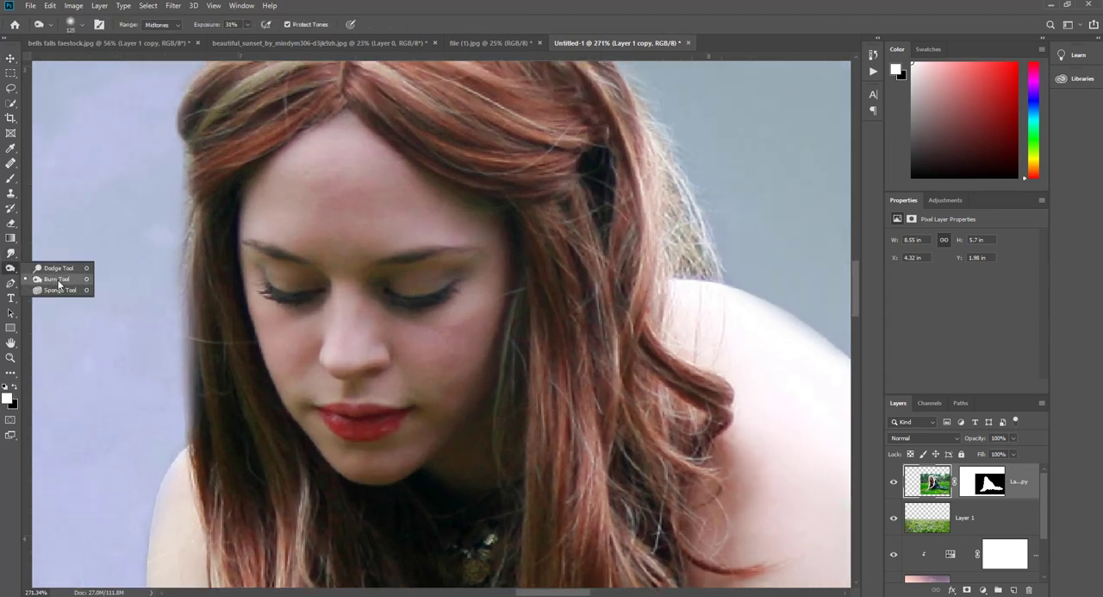
{"action": "left_click", "coordinate": [11, 252]}
{"action": "left_click", "coordinate": [52, 255]}
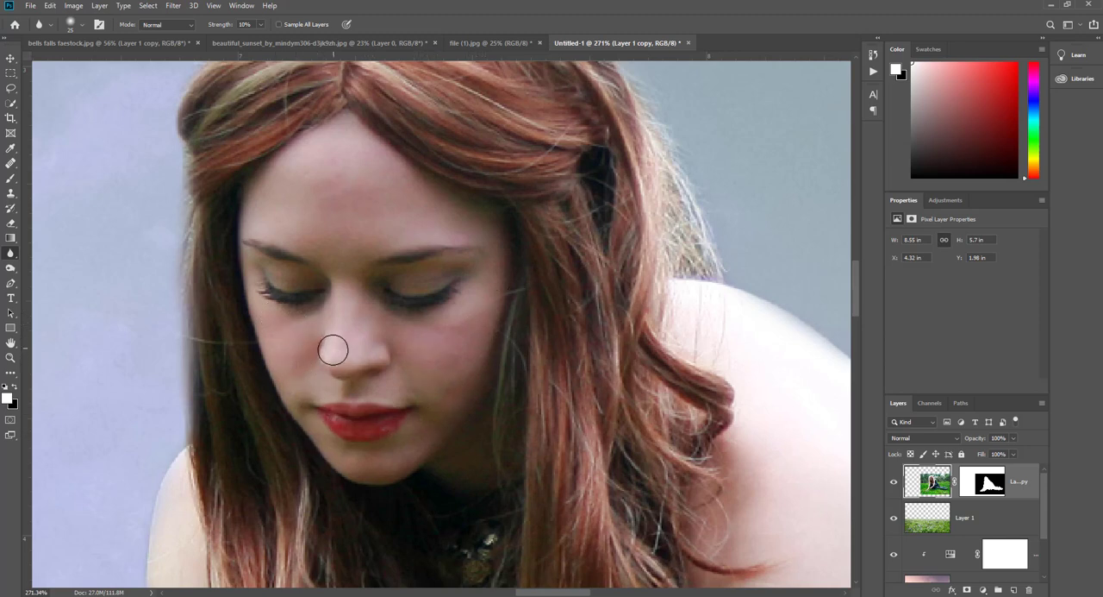
- Brighten the woman's forehead, cheeks and chin using the Dodge tool at 20% exposure with a 62 px soft brush on midtones
{"action": "right_click", "coordinate": [12, 268]}
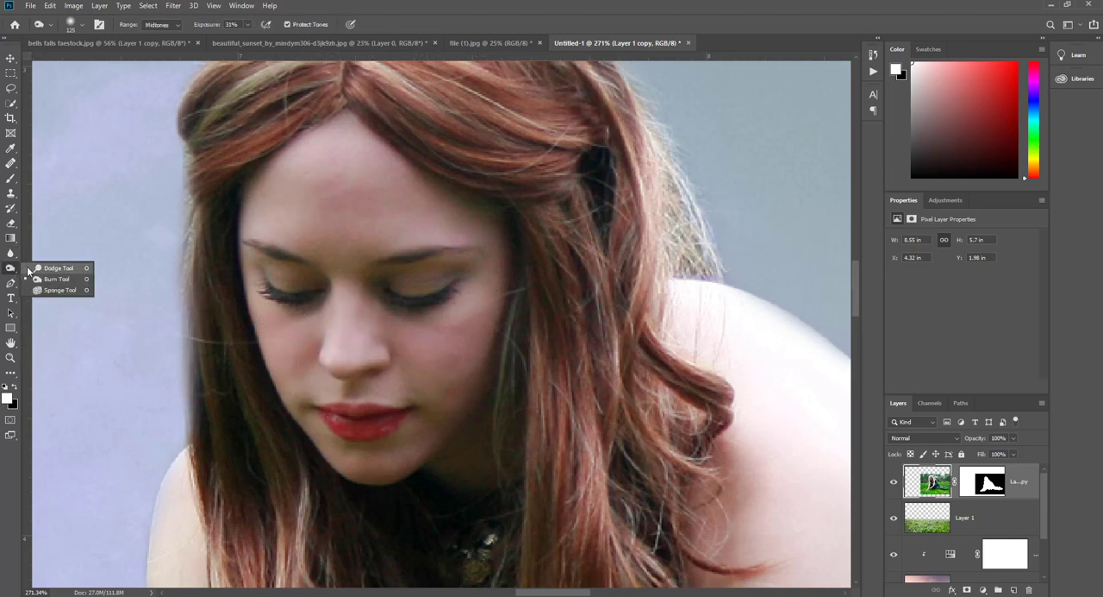
{"action": "left_click", "coordinate": [54, 268]}
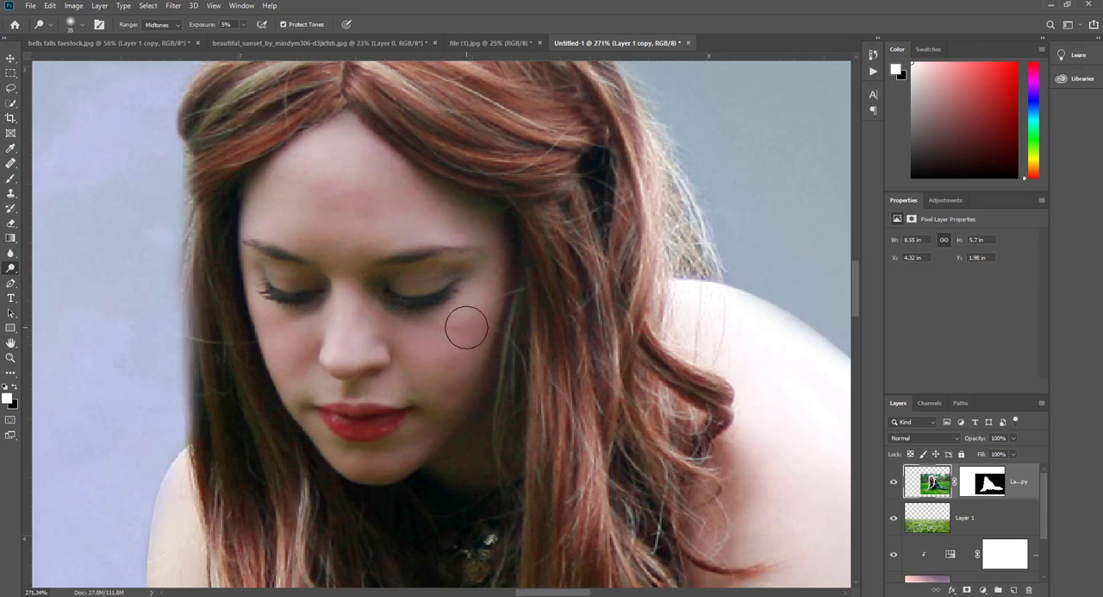
{"action": "left_click_drag", "start_coordinate": [197, 25], "coordinate": [208, 26]}
{"action": "right_click", "coordinate": [323, 175]}
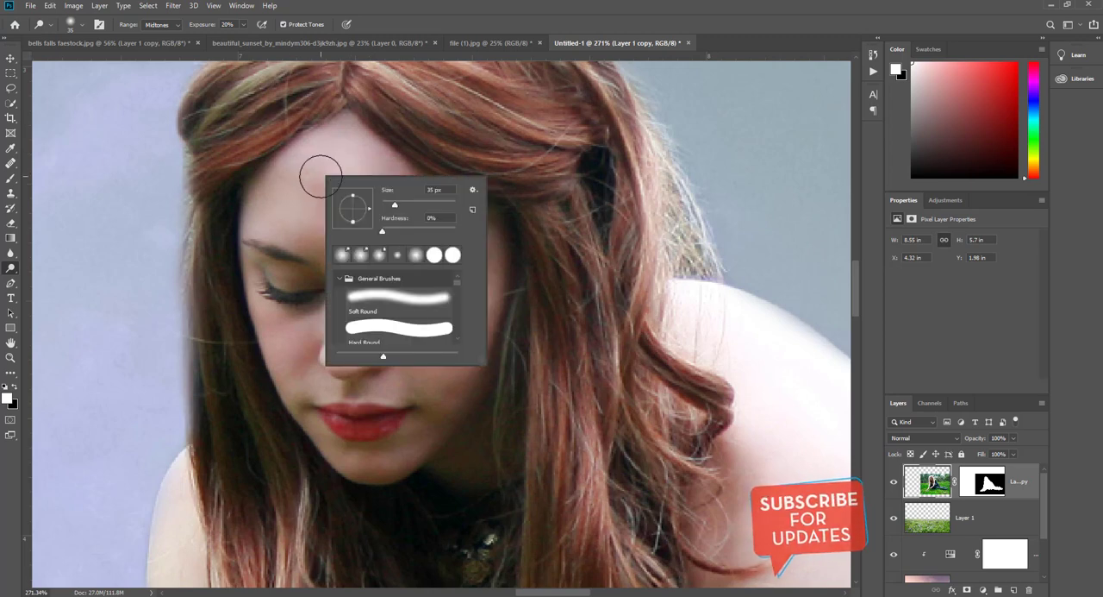
{"action": "left_click", "coordinate": [405, 204]}
{"action": "mouse_move", "coordinate": [323, 176]}
{"action": "left_mouse_down"}
{"action": "mouse_move", "coordinate": [350, 216]}
{"action": "mouse_move", "coordinate": [324, 153]}
{"action": "mouse_move", "coordinate": [482, 228]}
{"action": "mouse_move", "coordinate": [293, 211]}
{"action": "mouse_move", "coordinate": [395, 195]}
{"action": "mouse_move", "coordinate": [492, 322]}
{"action": "mouse_move", "coordinate": [449, 338]}
{"action": "mouse_move", "coordinate": [445, 418]}
{"action": "mouse_move", "coordinate": [369, 420]}
{"action": "mouse_move", "coordinate": [296, 359]}
{"action": "mouse_move", "coordinate": [342, 442]}
{"action": "mouse_move", "coordinate": [396, 433]}
{"action": "left_mouse_up"}
{"action": "scroll", "coordinate": [396, 434], "scroll_direction": "down", "scroll_amount": 3}
{"action": "scroll", "coordinate": [717, 278], "scroll_direction": "down", "scroll_amount": 3}
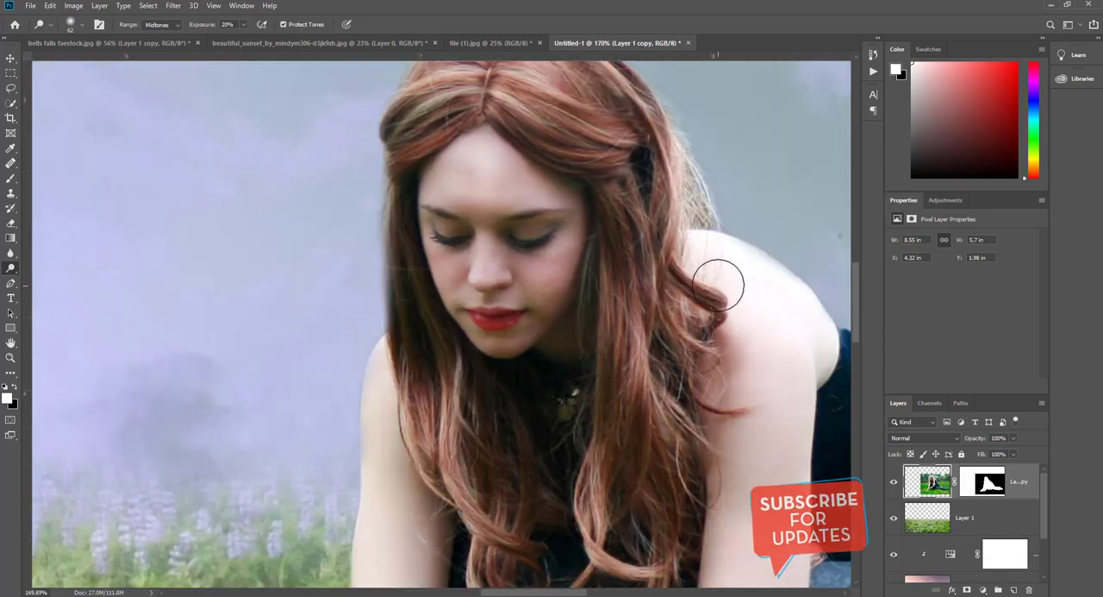
- Lighten the woman's shoulder, arms and hands with the 62 px Dodge brush at 20% exposure
{"action": "left_click_drag", "start_coordinate": [779, 316], "coordinate": [649, 238]}
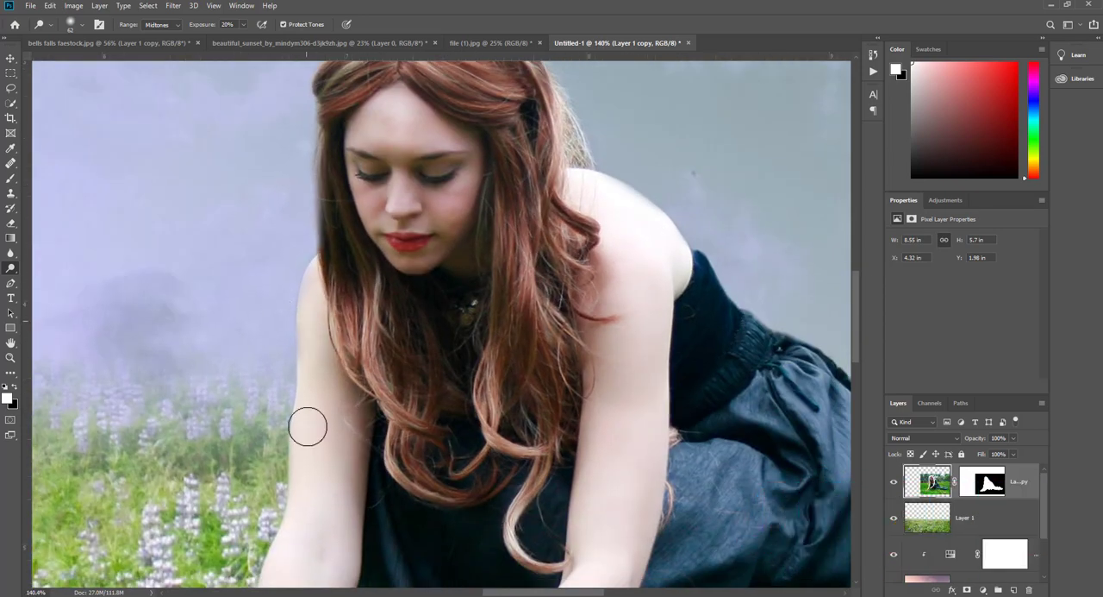
{"action": "left_click_drag", "start_coordinate": [397, 380], "coordinate": [397, 334]}
{"action": "scroll", "coordinate": [397, 334], "scroll_direction": "down", "scroll_amount": 7}
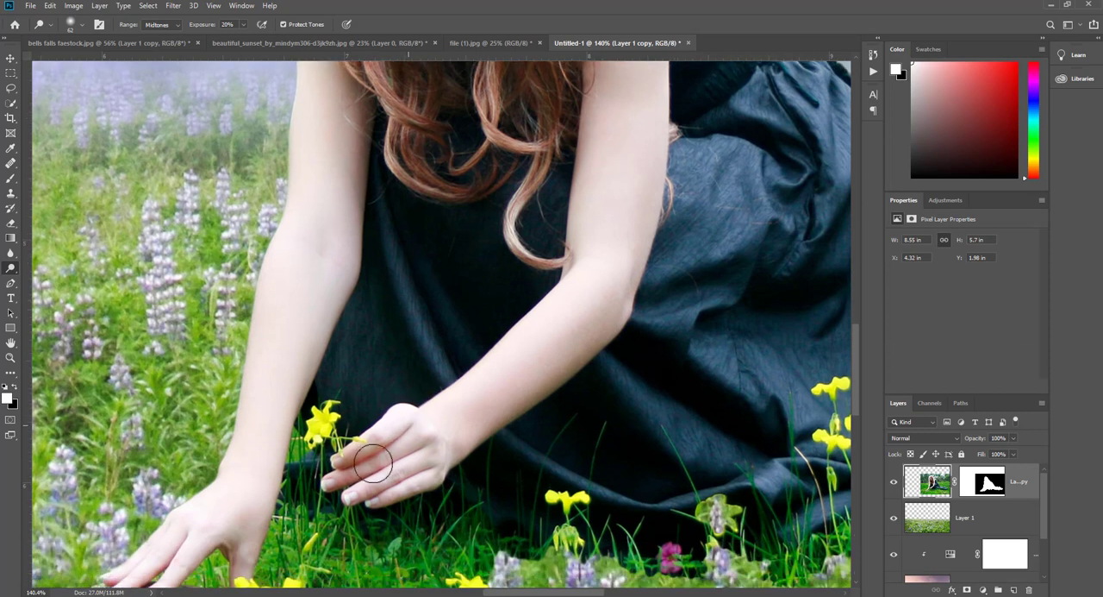
{"action": "scroll", "coordinate": [569, 365], "scroll_direction": "up", "scroll_amount": 2}
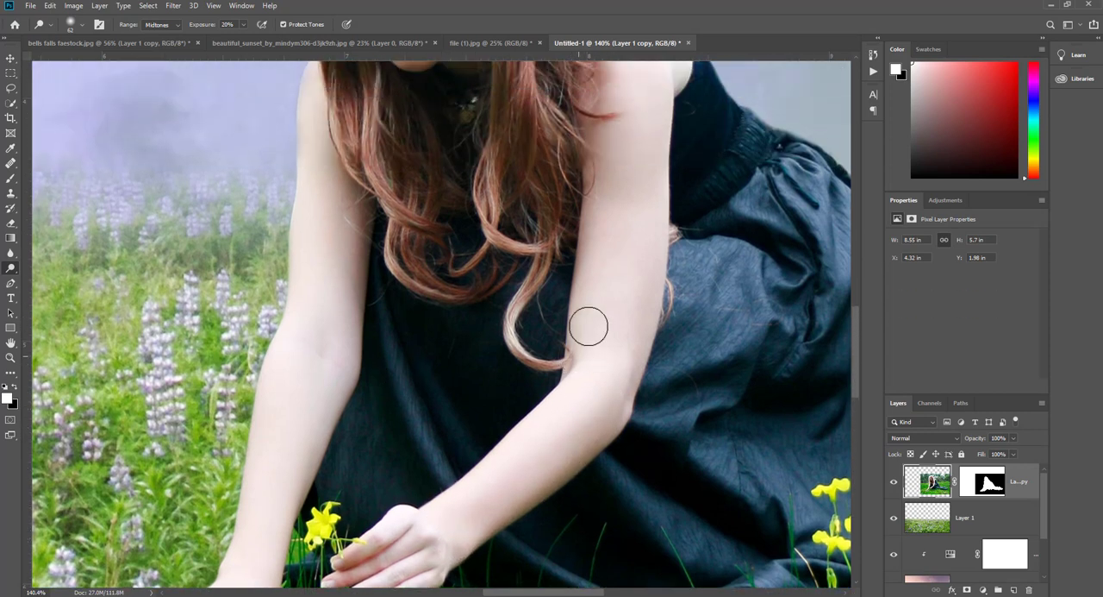
{"action": "scroll", "coordinate": [478, 297], "scroll_direction": "down", "scroll_amount": 3}
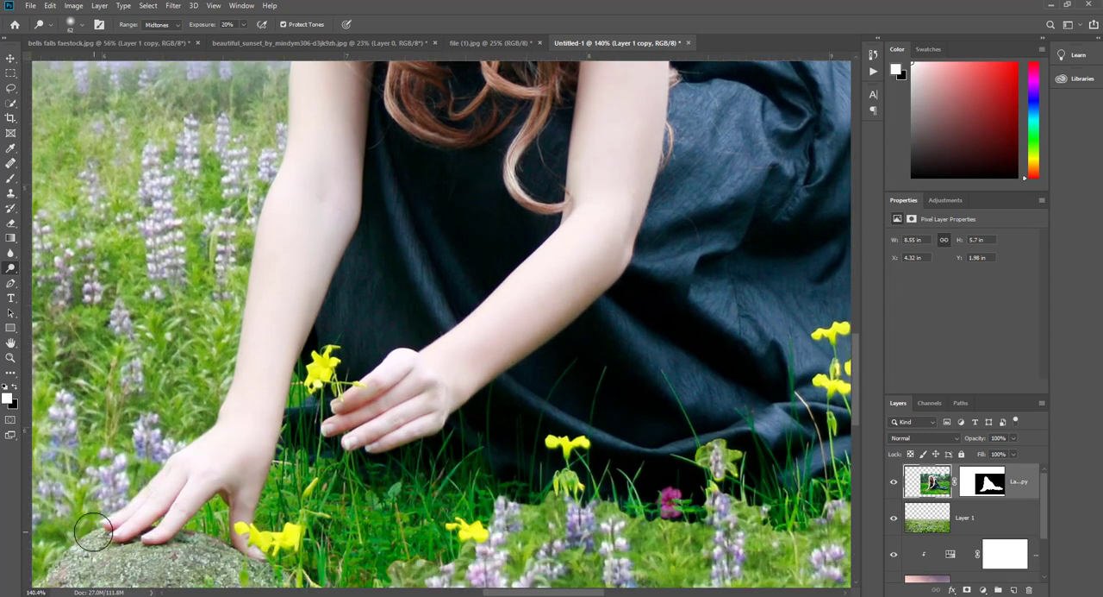
{"action": "scroll", "coordinate": [311, 250], "scroll_direction": "up", "scroll_amount": 7}
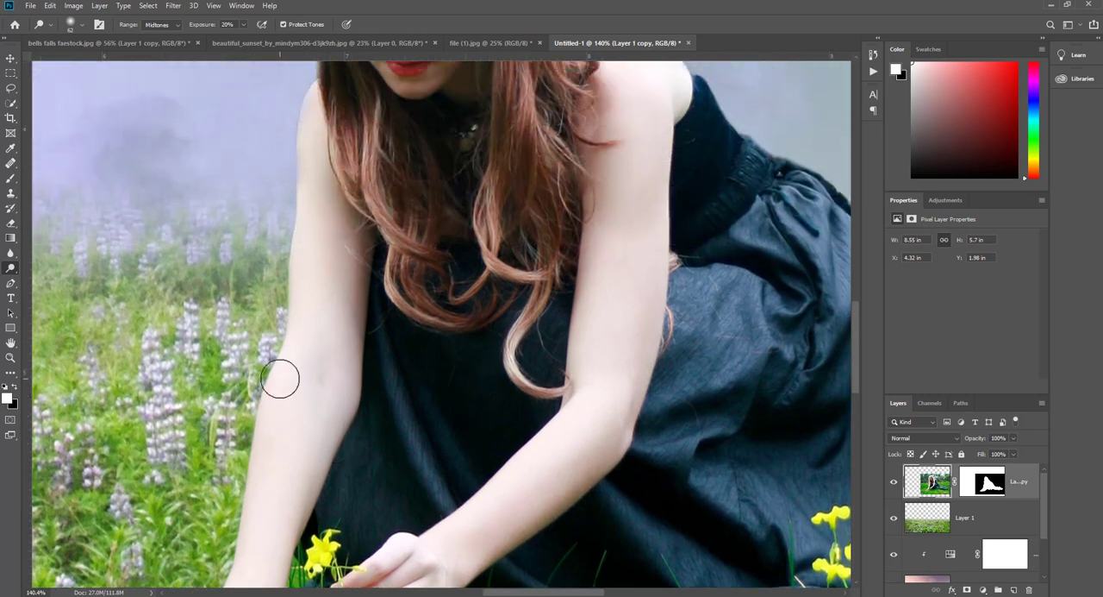
{"action": "scroll", "coordinate": [304, 220], "scroll_direction": "up", "scroll_amount": 4}
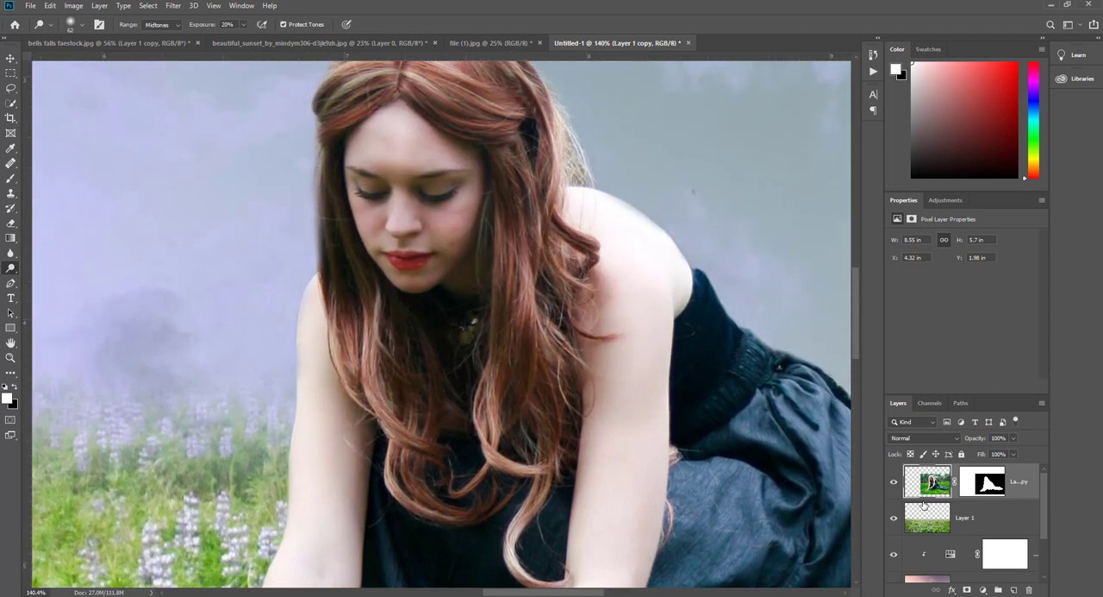
{"action": "left_click", "coordinate": [974, 478]}
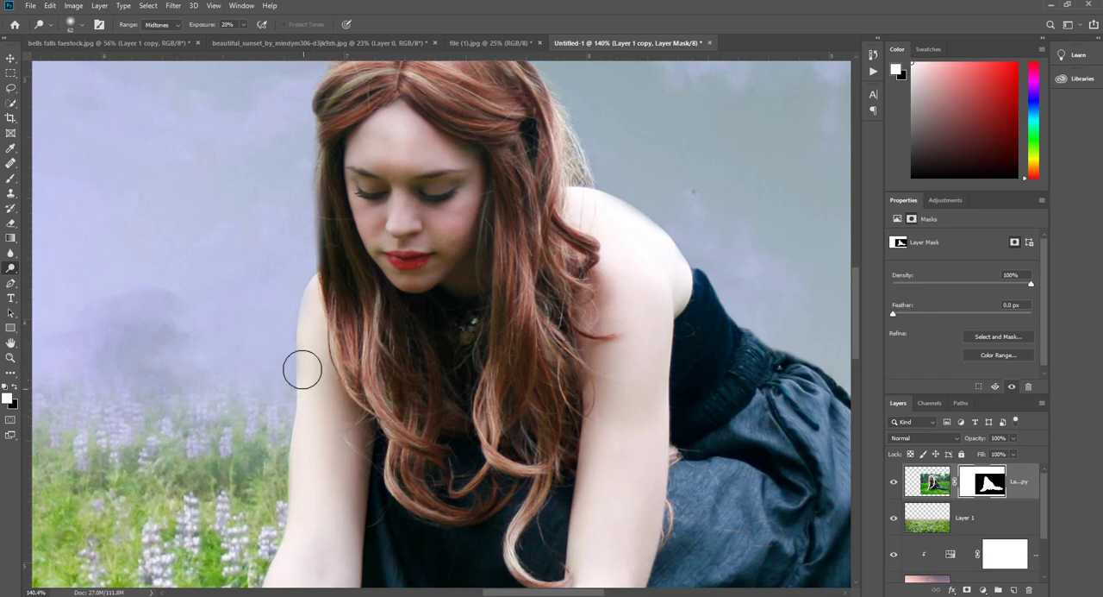
{"action": "scroll", "coordinate": [344, 411], "scroll_direction": "up", "scroll_amount": 3}
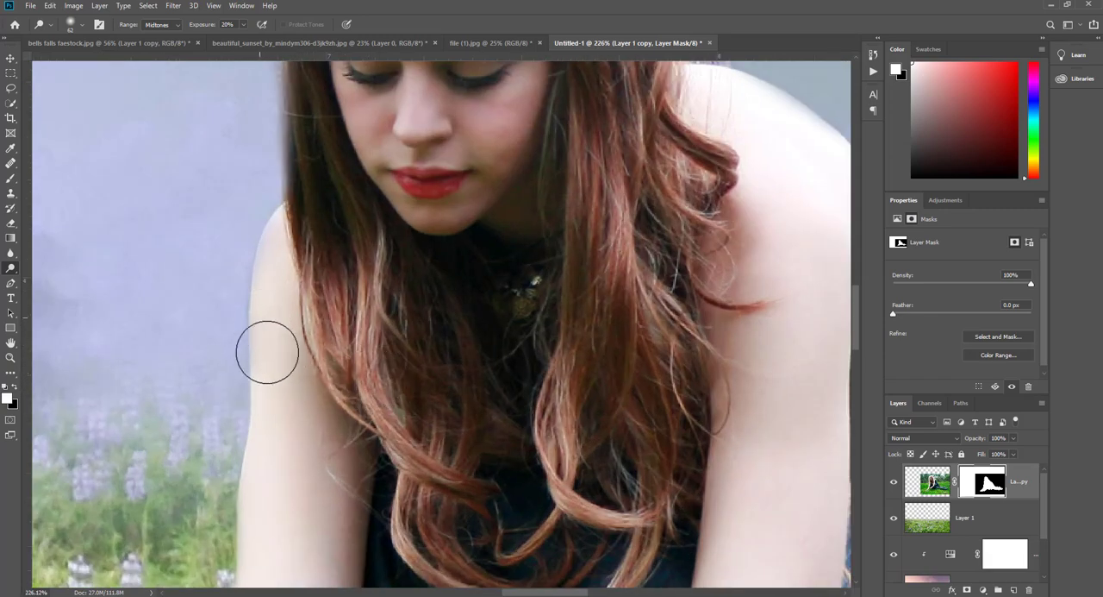
{"action": "scroll", "coordinate": [380, 355], "scroll_direction": "down", "scroll_amount": 3}
{"action": "left_click", "coordinate": [928, 474]}
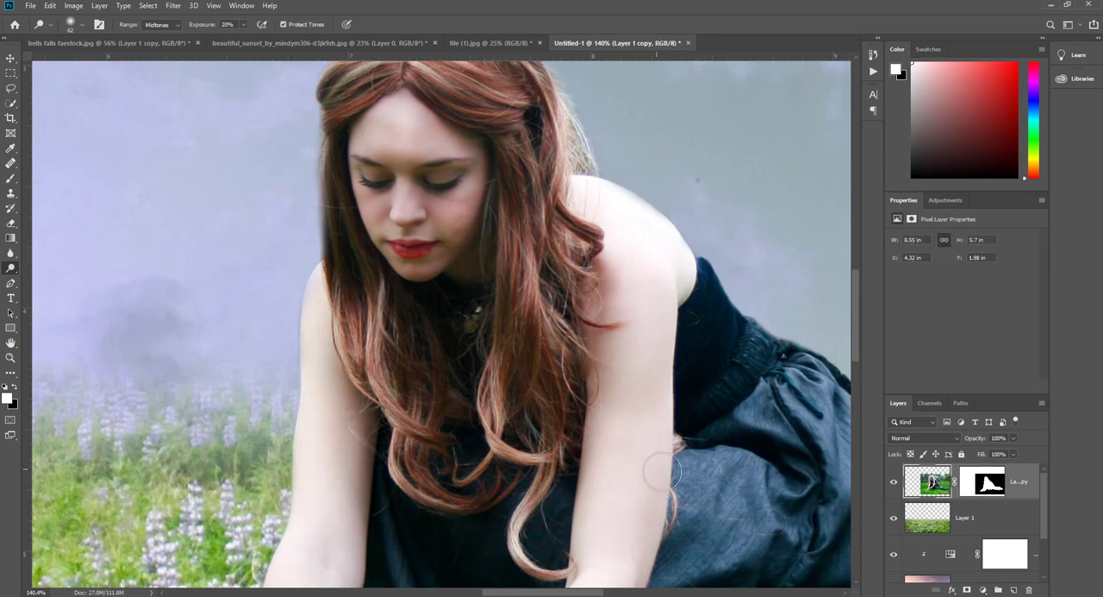
- Deepen the shadows in the woman's hair and beside her arms using the Burn tool at 31% exposure with a 60 px brush
{"action": "scroll", "coordinate": [660, 462], "scroll_direction": "up", "scroll_amount": 3}
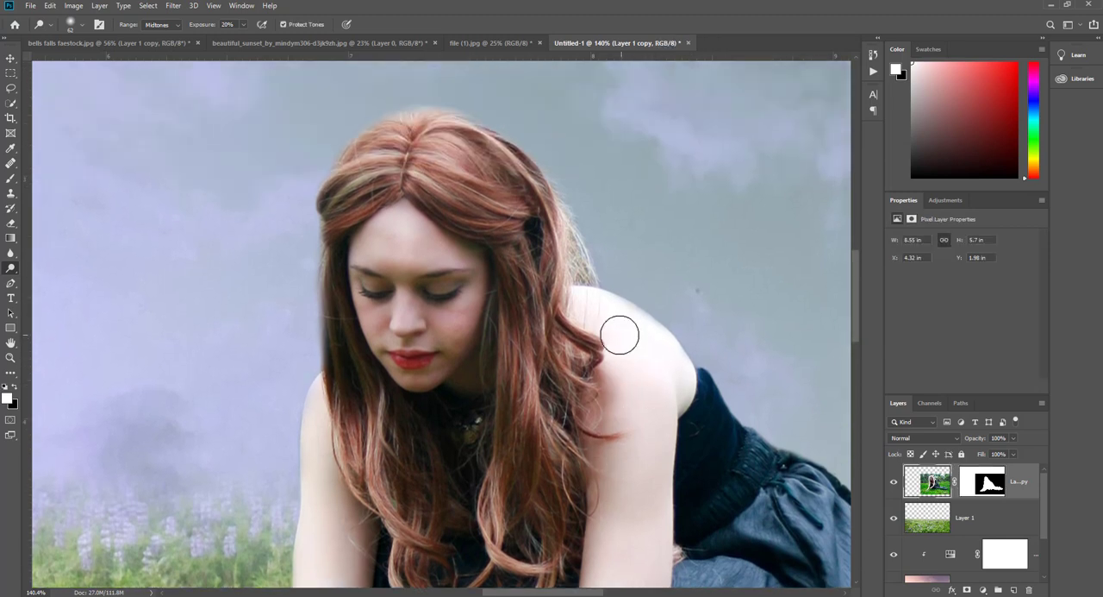
{"action": "right_click", "coordinate": [17, 271]}
{"action": "left_click", "coordinate": [52, 278]}
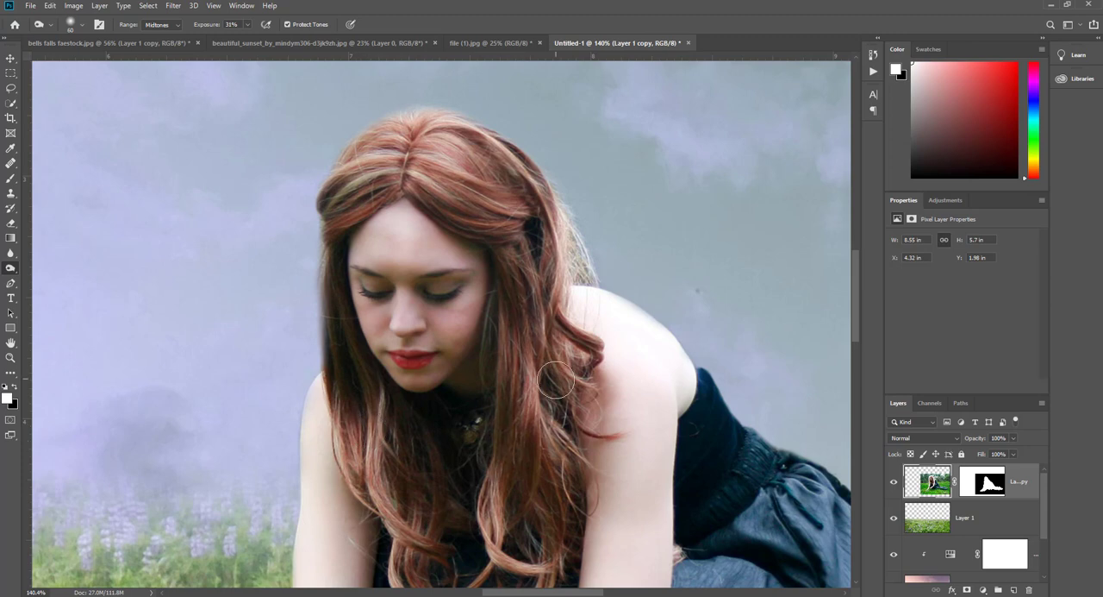
{"action": "scroll", "coordinate": [575, 431], "scroll_direction": "down", "scroll_amount": 1}
{"action": "scroll", "coordinate": [575, 431], "scroll_direction": "down", "scroll_amount": 1}
{"action": "scroll", "coordinate": [308, 382], "scroll_direction": "down", "scroll_amount": 1}
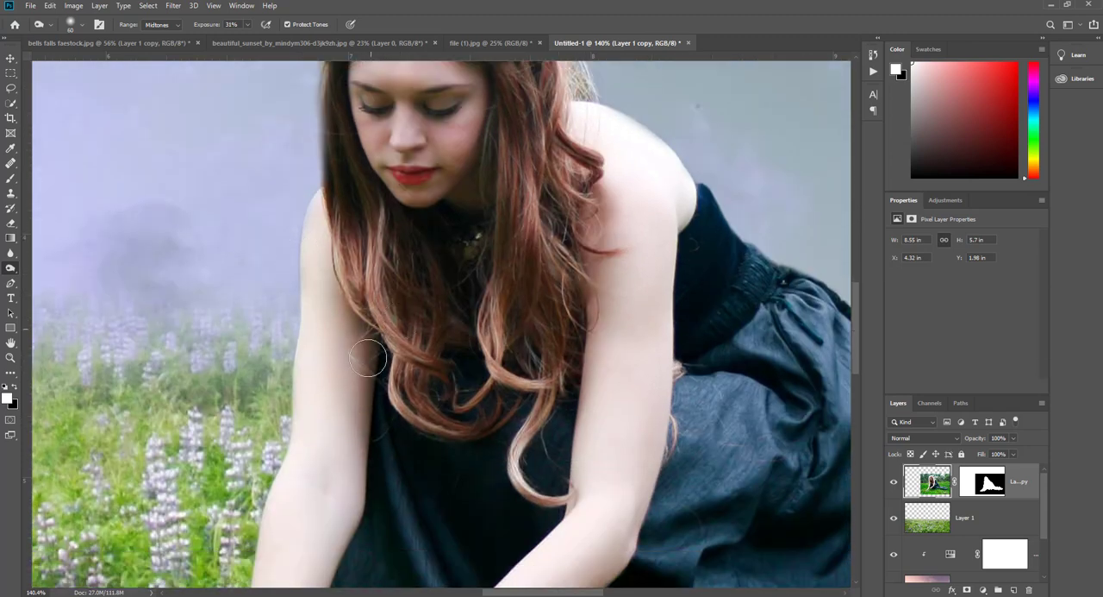
- Darken the front of the dress, its waistband and the back edge of the skirt with the 60 px Burn brush
{"action": "scroll", "coordinate": [474, 406], "scroll_direction": "down", "scroll_amount": 2}
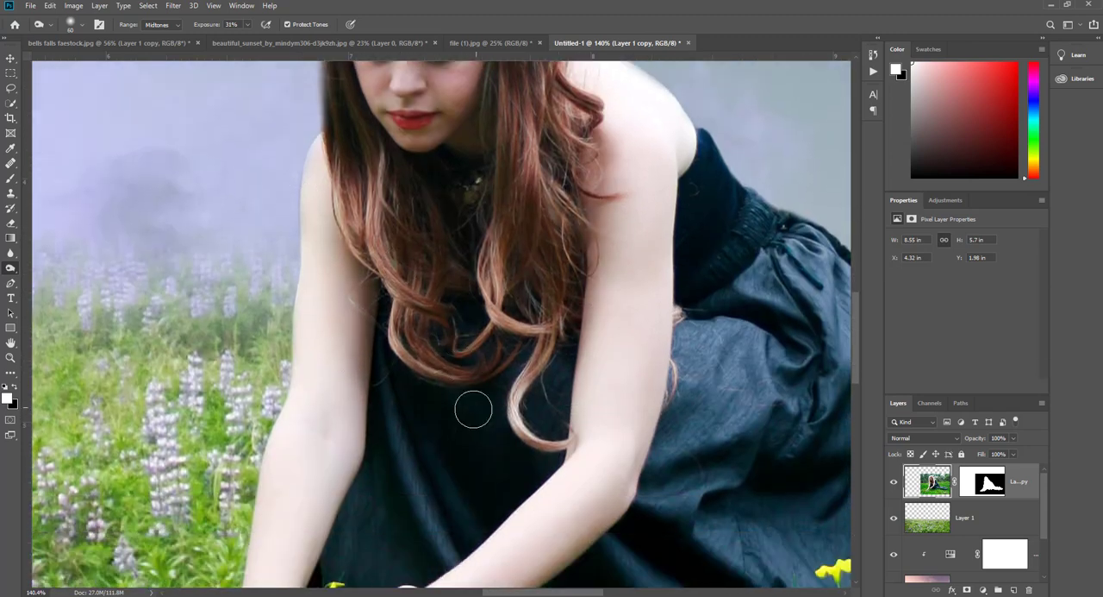
{"action": "scroll", "coordinate": [518, 336], "scroll_direction": "down", "scroll_amount": 2}
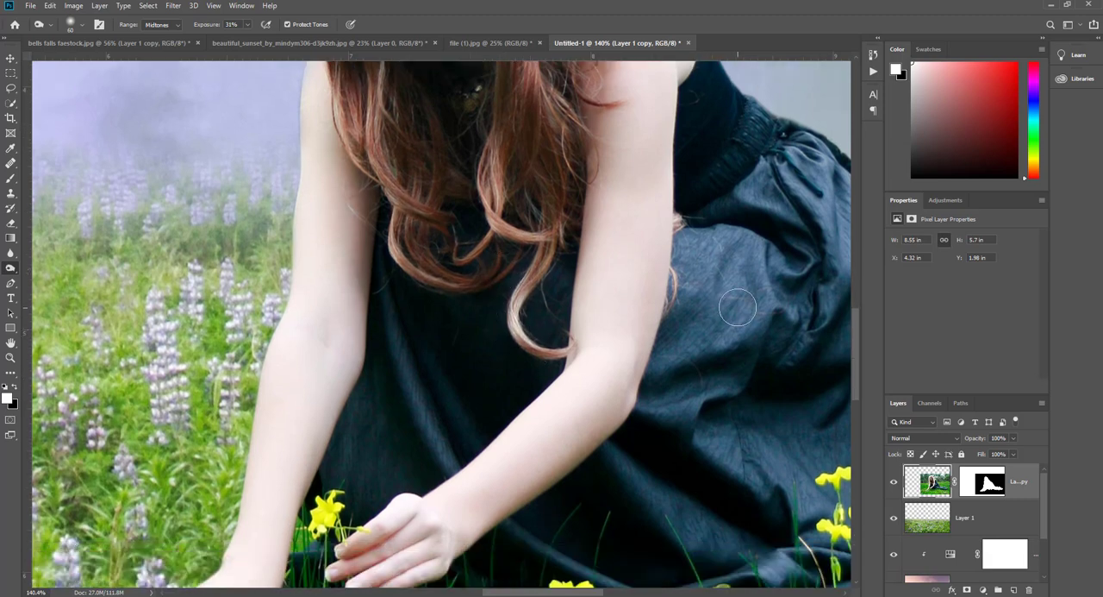
{"action": "scroll", "coordinate": [716, 307], "scroll_direction": "down", "scroll_amount": 3}
{"action": "left_click_drag", "start_coordinate": [705, 292], "coordinate": [456, 358]}
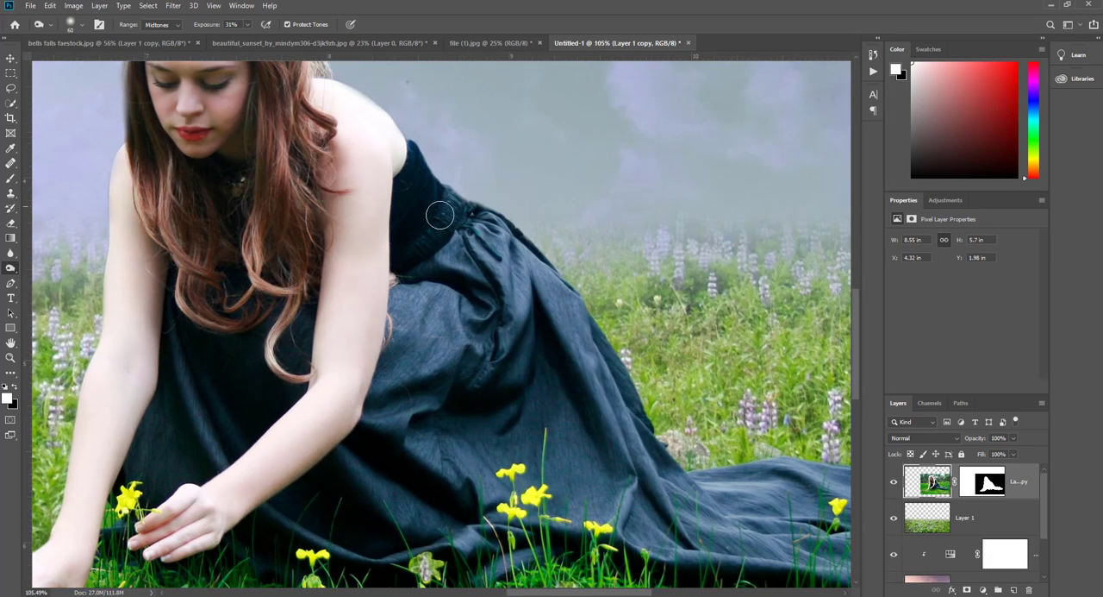
{"action": "left_click_drag", "start_coordinate": [459, 203], "coordinate": [630, 426]}
- Burn shadows into the dress's train and hem and the grass beneath the woman's hands
{"action": "left_click_drag", "start_coordinate": [655, 375], "coordinate": [462, 217]}
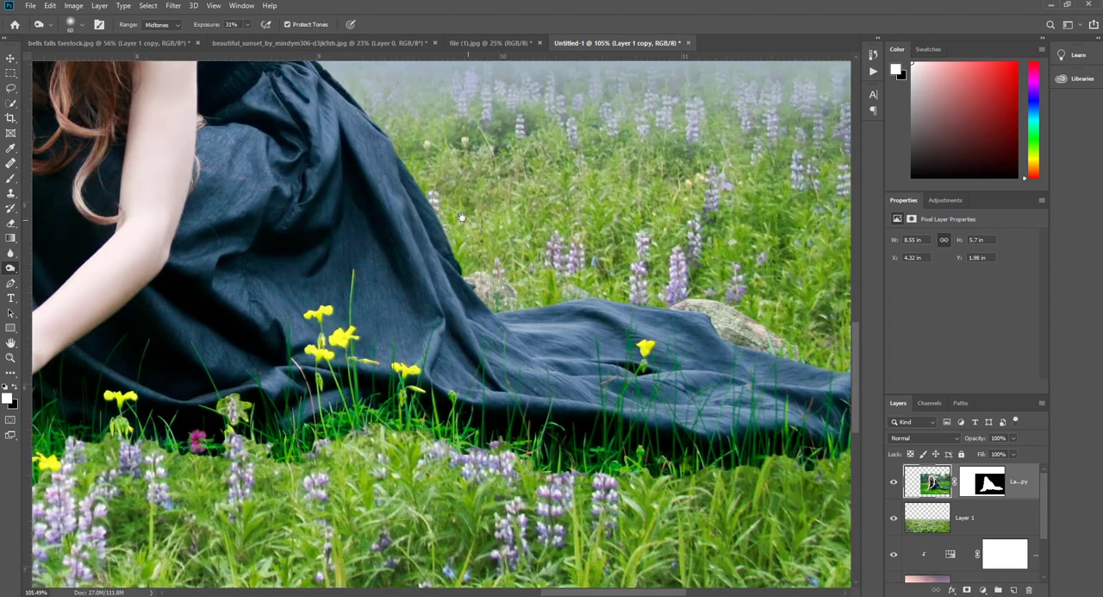
{"action": "mouse_move", "coordinate": [475, 288]}
{"action": "left_mouse_down"}
{"action": "mouse_move", "coordinate": [476, 299]}
{"action": "mouse_move", "coordinate": [725, 342]}
{"action": "mouse_move", "coordinate": [492, 250]}
{"action": "left_mouse_up"}
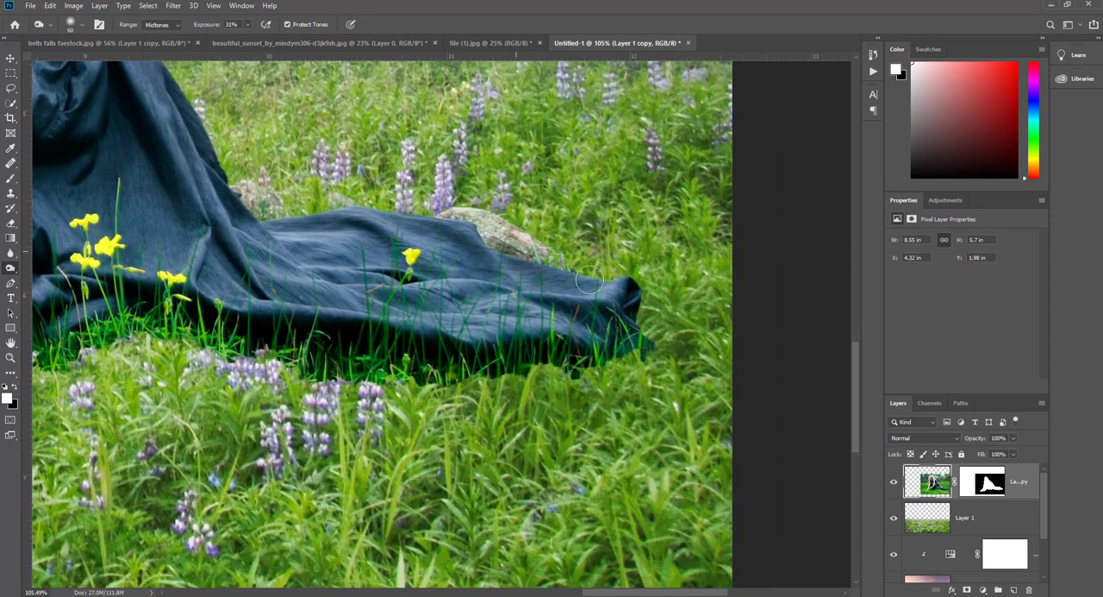
{"action": "left_click_drag", "start_coordinate": [303, 277], "coordinate": [634, 313]}
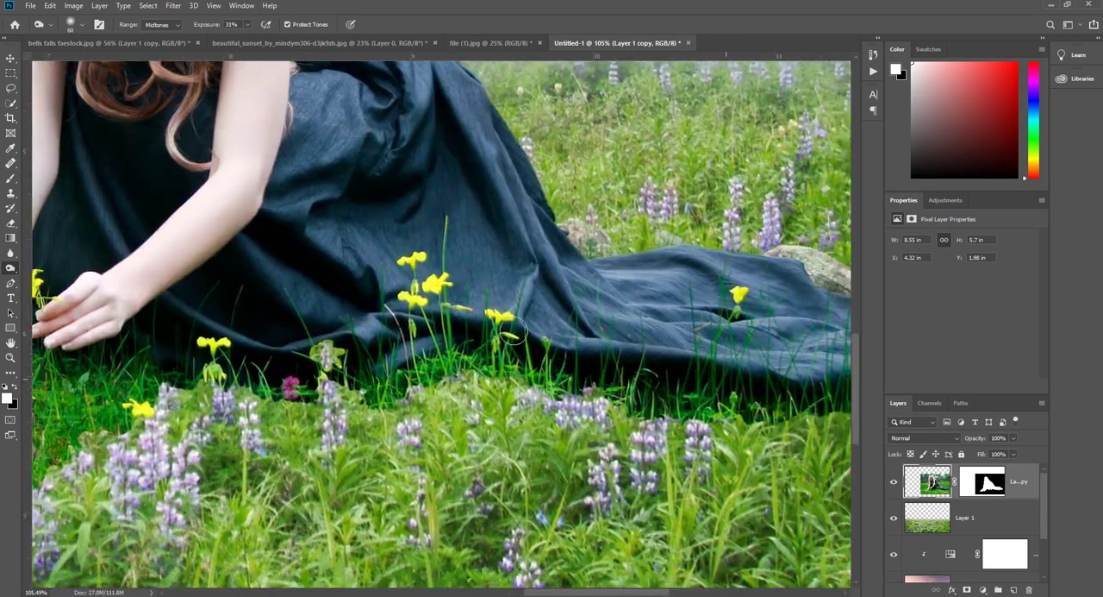
{"action": "left_click_drag", "start_coordinate": [307, 366], "coordinate": [619, 377]}
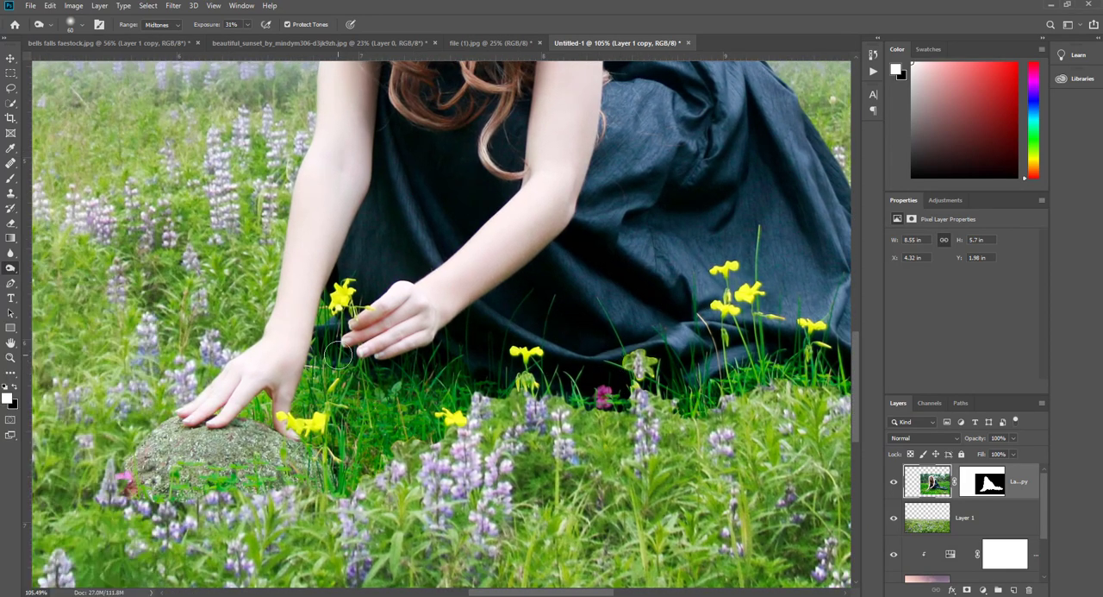
- Darken both of the woman's eyebrows using the Burn tool with a 10 px brush at 31% exposure
{"action": "scroll", "coordinate": [338, 353], "scroll_direction": "up", "scroll_amount": 10}
{"action": "scroll", "coordinate": [462, 195], "scroll_direction": "up", "scroll_amount": 5}
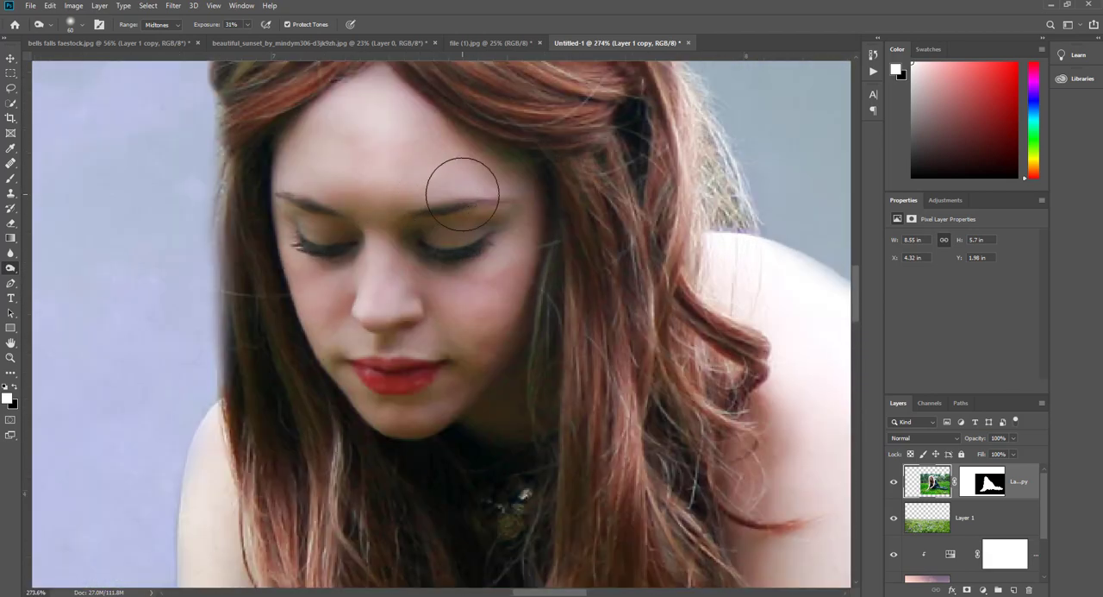
{"action": "scroll", "coordinate": [462, 195], "scroll_direction": "up", "scroll_amount": 3}
{"action": "key", "text": "bracketleft"}
{"action": "key", "text": "bracketleft"}
{"action": "key", "text": "bracketleft"}
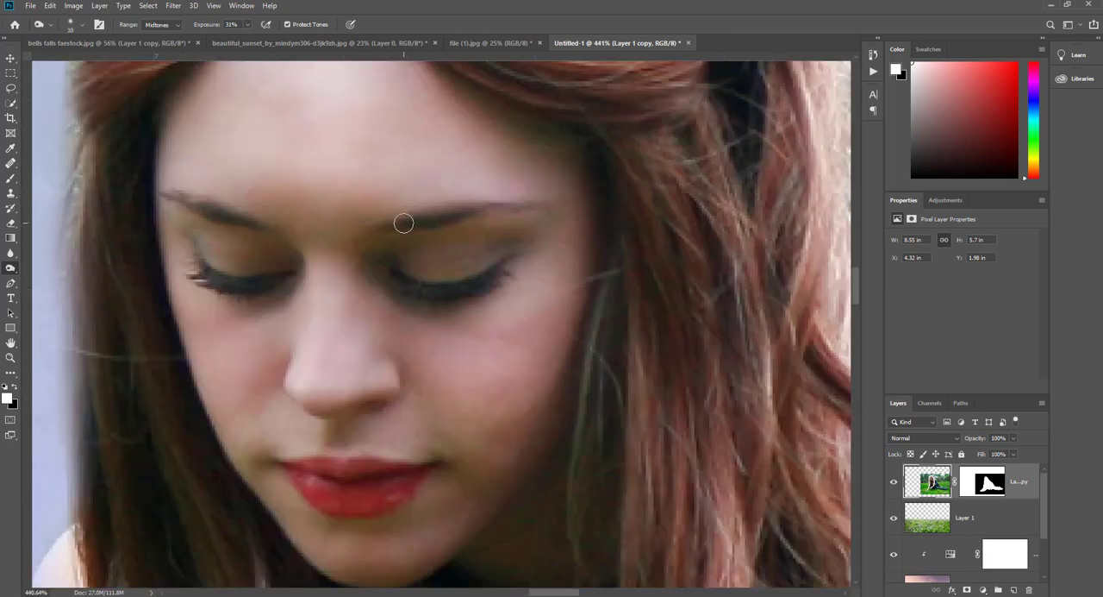
{"action": "left_click_drag", "start_coordinate": [403, 224], "coordinate": [551, 202]}
{"action": "left_click_drag", "start_coordinate": [249, 219], "coordinate": [172, 194]}
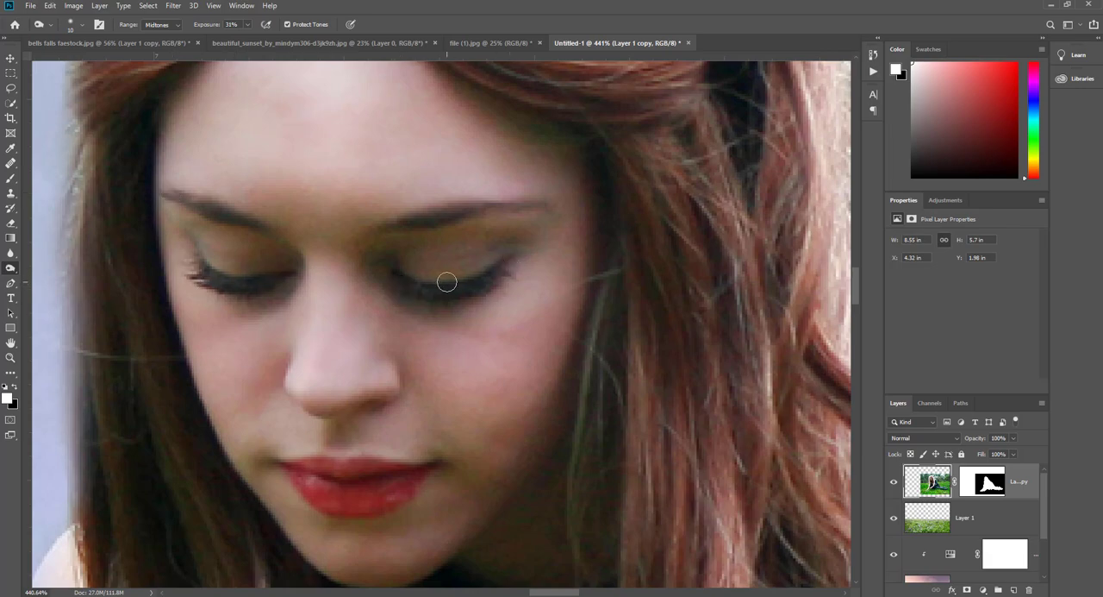
{"action": "scroll", "coordinate": [447, 282], "scroll_direction": "down", "scroll_amount": 10}
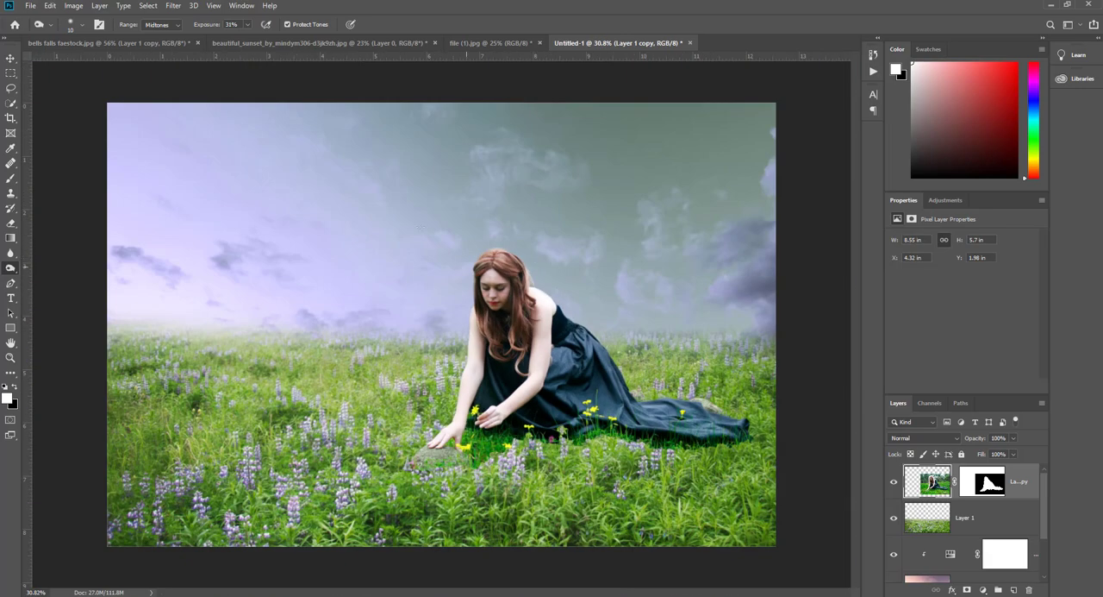
- Add a new layer directly above the meadow layer and sample the pale lavender of the sky as the foreground colour
{"action": "left_click", "coordinate": [10, 59]}
{"action": "left_click", "coordinate": [974, 518]}
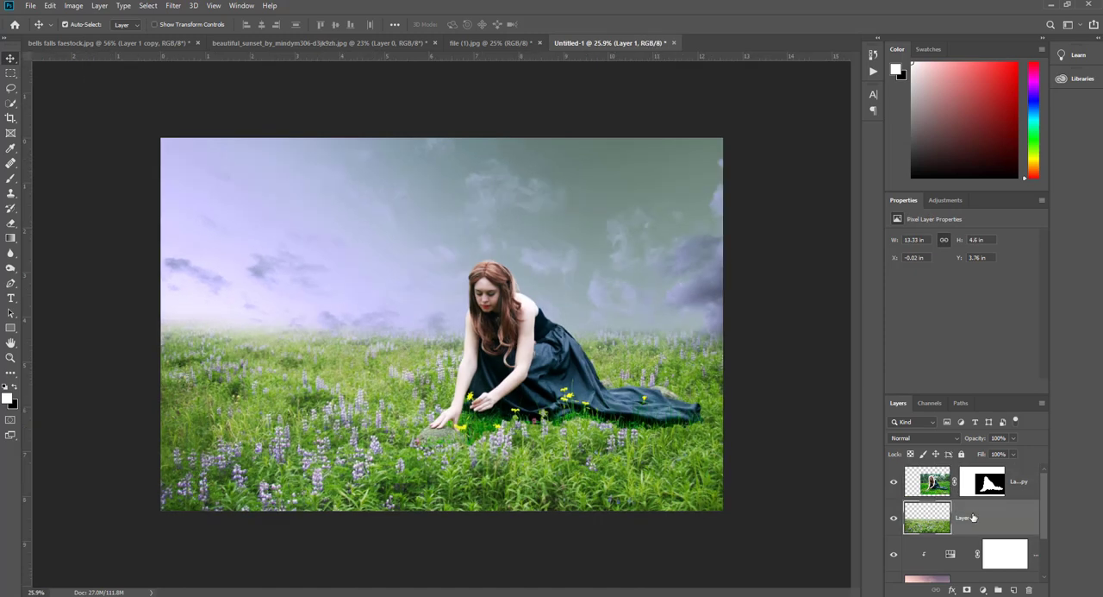
{"action": "left_click", "coordinate": [1015, 590]}
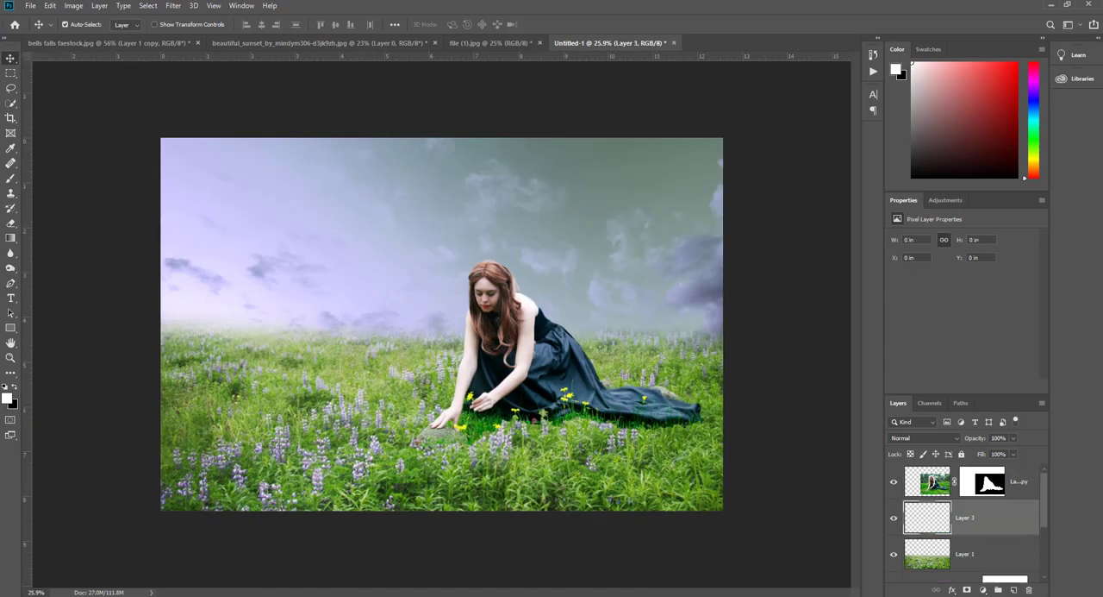
{"action": "left_click", "coordinate": [11, 147]}
{"action": "left_click", "coordinate": [196, 236]}
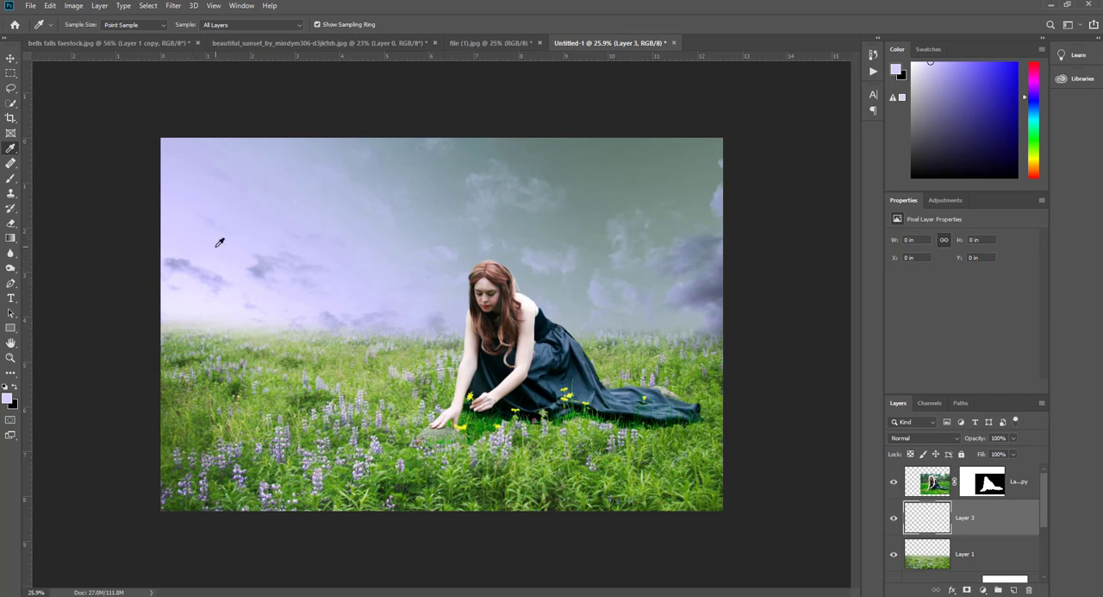
- Set up the Brush tool with the Soft Round tip at 401 px, 0% hardness and 50% opacity
{"action": "left_click", "coordinate": [11, 177]}
{"action": "right_click", "coordinate": [286, 173]}
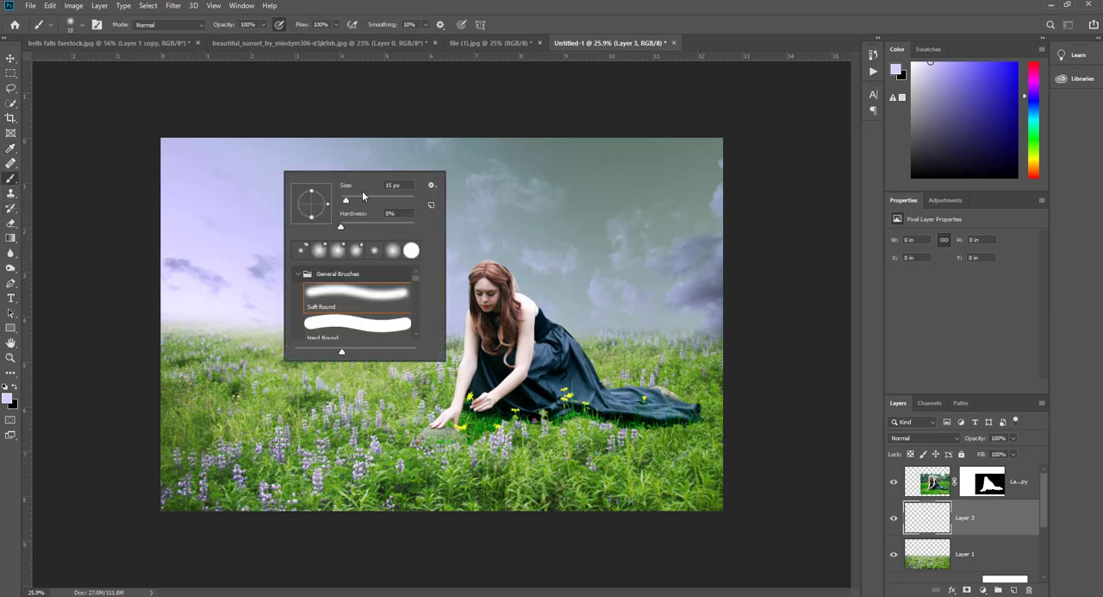
{"action": "left_click", "coordinate": [374, 199]}
{"action": "left_click_drag", "start_coordinate": [233, 24], "coordinate": [214, 26]}
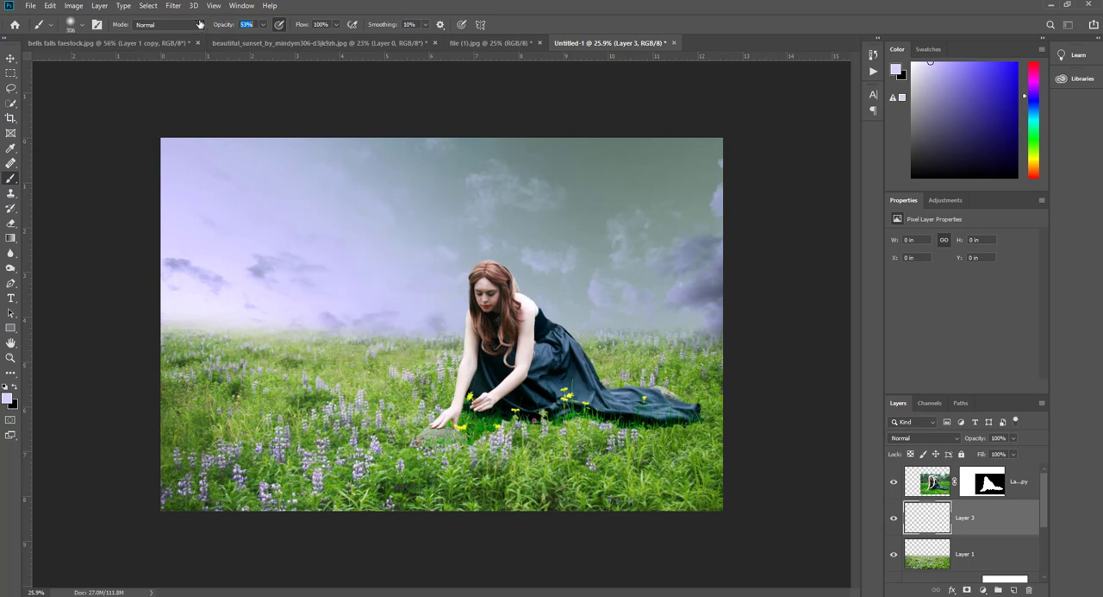
{"action": "right_click", "coordinate": [274, 300]}
{"action": "key", "text": "Return"}
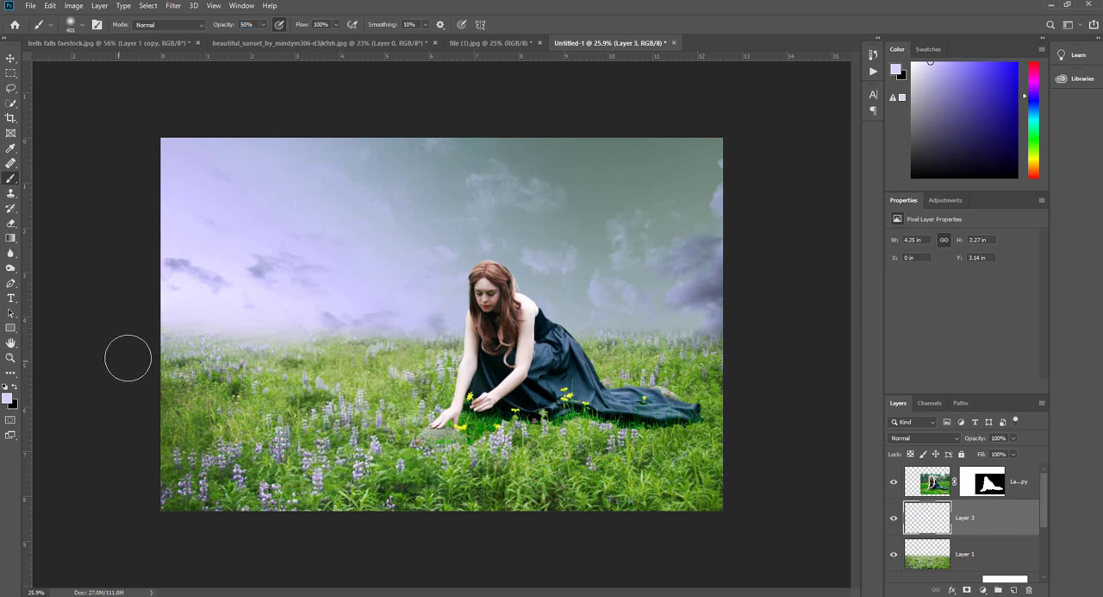
{"action": "left_click_drag", "start_coordinate": [128, 359], "coordinate": [401, 323]}
{"action": "key", "text": "ctrl+z"}
{"action": "key", "text": "ctrl+z"}
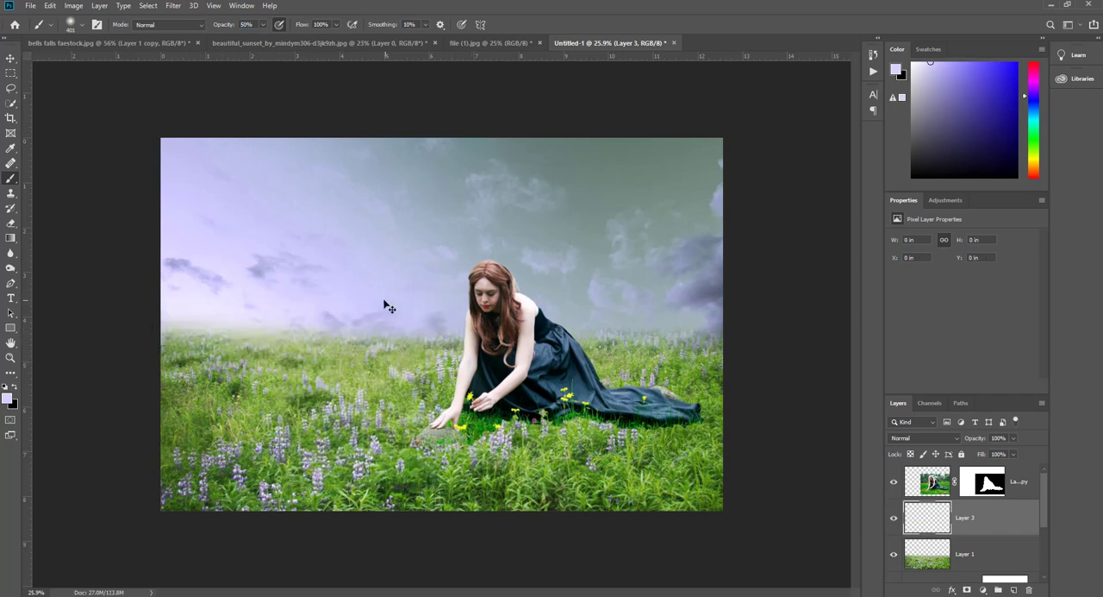
- Paint lavender haze along the meadow's horizon on both sides of the woman with the 401 px brush at 20% opacity
{"action": "left_click_drag", "start_coordinate": [232, 25], "coordinate": [222, 26]}
{"action": "left_click_drag", "start_coordinate": [98, 345], "coordinate": [422, 337]}
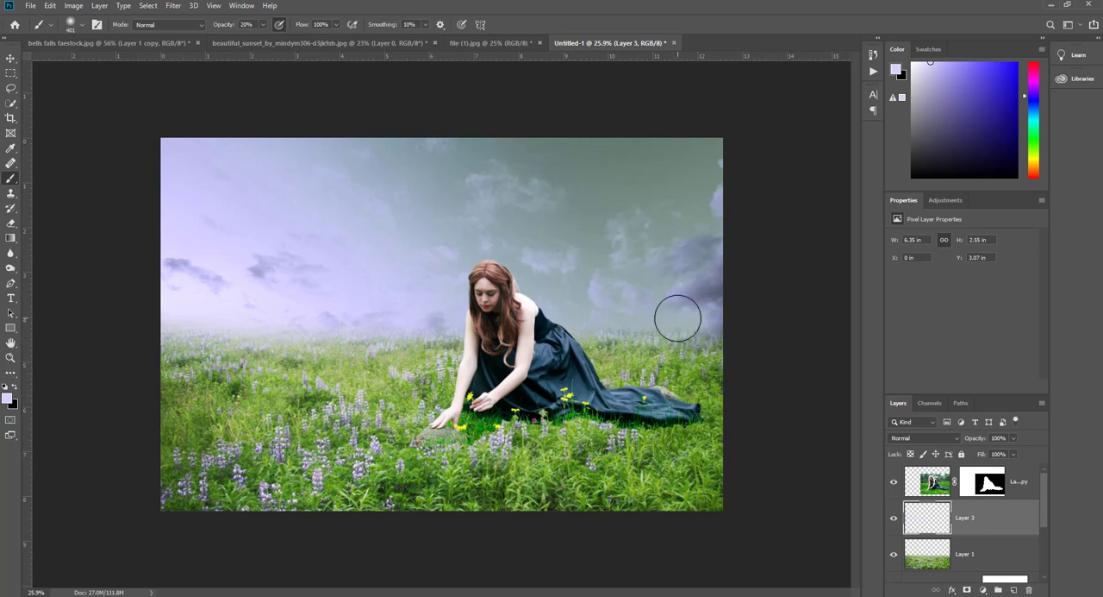
{"action": "mouse_move", "coordinate": [679, 318]}
{"action": "left_mouse_down"}
{"action": "mouse_move", "coordinate": [635, 350]}
{"action": "mouse_move", "coordinate": [695, 354]}
{"action": "left_mouse_up"}
{"action": "left_click_drag", "start_coordinate": [727, 389], "coordinate": [718, 516]}
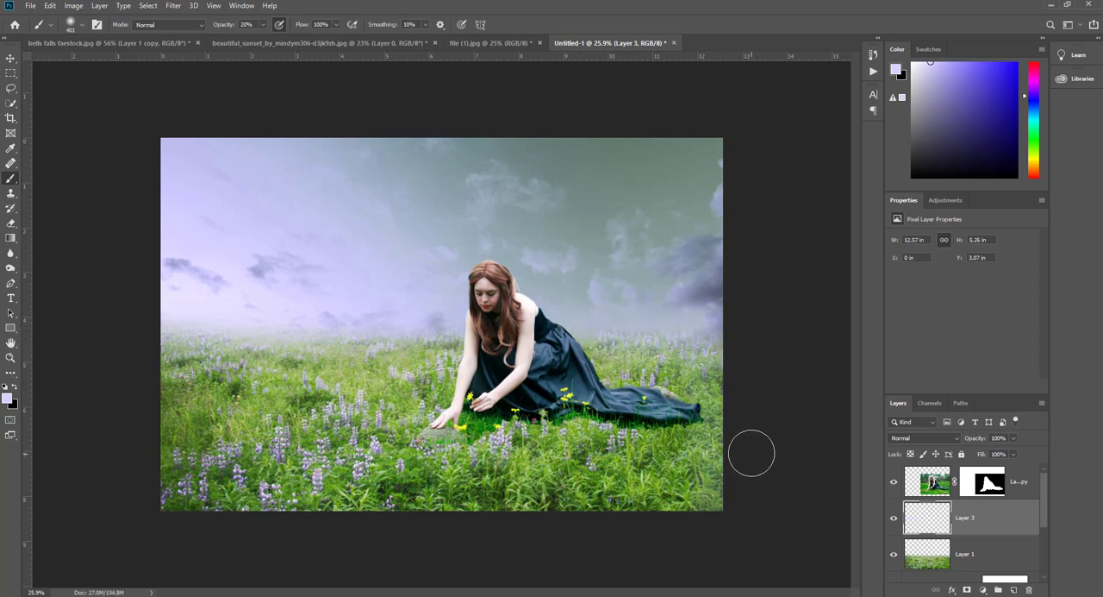
{"action": "key", "text": "ctrl+z"}
- Brush broad, faint haze over the left side of the meadow and along the horizon with an 800 px brush at 10% opacity
{"action": "right_click", "coordinate": [255, 335]}
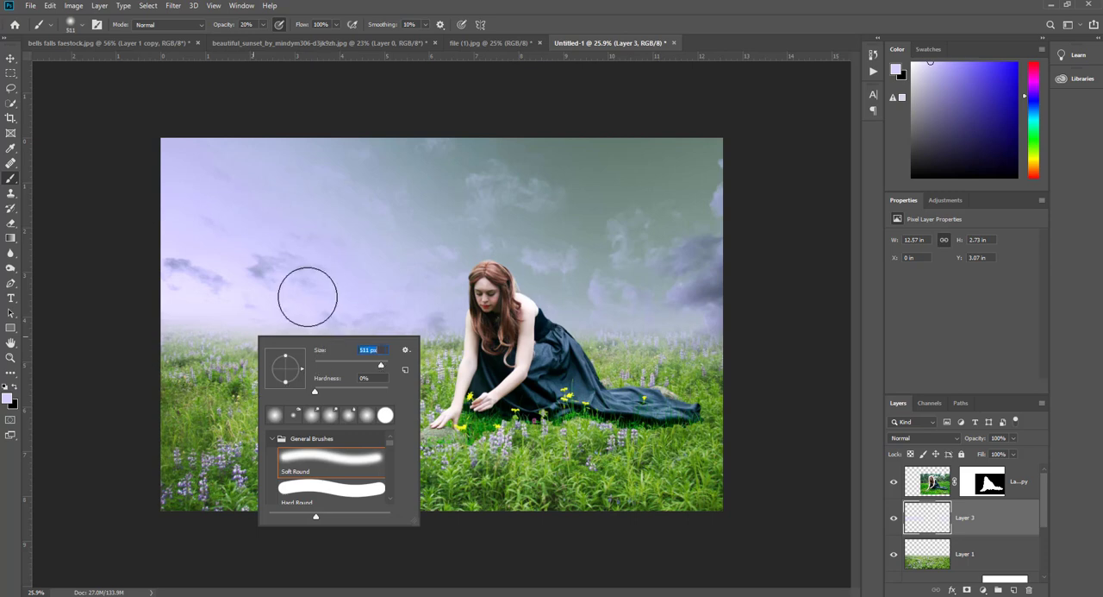
{"action": "left_click_drag", "start_coordinate": [223, 26], "coordinate": [222, 26]}
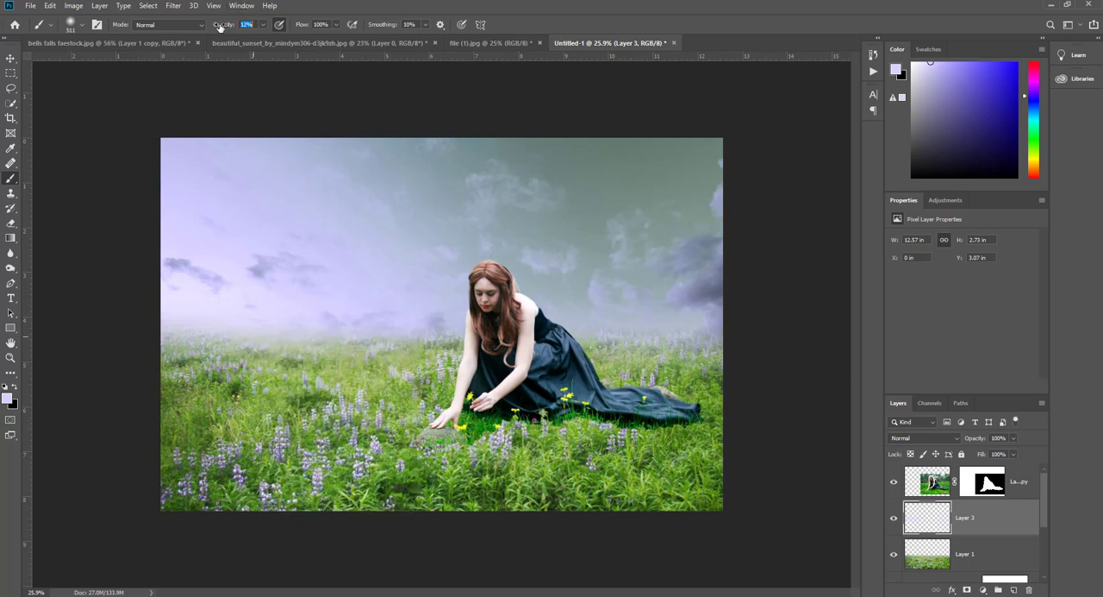
{"action": "key", "text": "bracketright"}
{"action": "key", "text": "bracketright"}
{"action": "key", "text": "bracketright"}
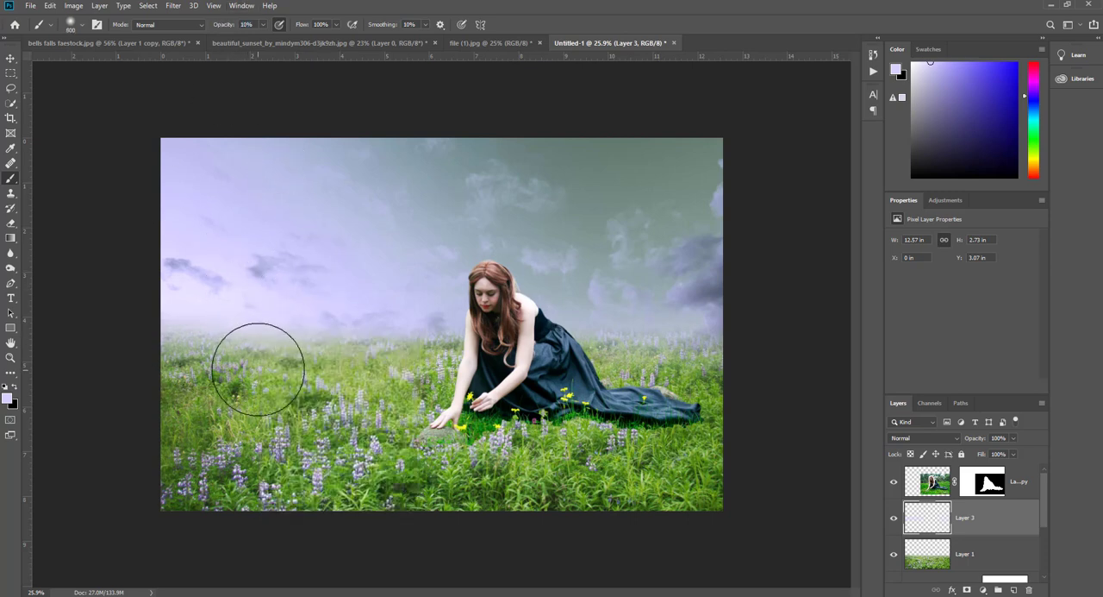
{"action": "mouse_move", "coordinate": [259, 370]}
{"action": "left_mouse_down"}
{"action": "mouse_move", "coordinate": [195, 360]}
{"action": "mouse_move", "coordinate": [250, 389]}
{"action": "mouse_move", "coordinate": [137, 440]}
{"action": "left_mouse_up"}
{"action": "mouse_move", "coordinate": [145, 345]}
{"action": "left_mouse_down"}
{"action": "mouse_move", "coordinate": [380, 303]}
{"action": "mouse_move", "coordinate": [414, 322]}
{"action": "mouse_move", "coordinate": [130, 403]}
{"action": "left_mouse_up"}
{"action": "mouse_move", "coordinate": [83, 431]}
{"action": "left_mouse_down"}
{"action": "mouse_move", "coordinate": [164, 435]}
{"action": "mouse_move", "coordinate": [751, 337]}
{"action": "mouse_move", "coordinate": [639, 337]}
{"action": "mouse_move", "coordinate": [749, 306]}
{"action": "mouse_move", "coordinate": [733, 304]}
{"action": "mouse_move", "coordinate": [227, 305]}
{"action": "mouse_move", "coordinate": [802, 332]}
{"action": "left_mouse_up"}
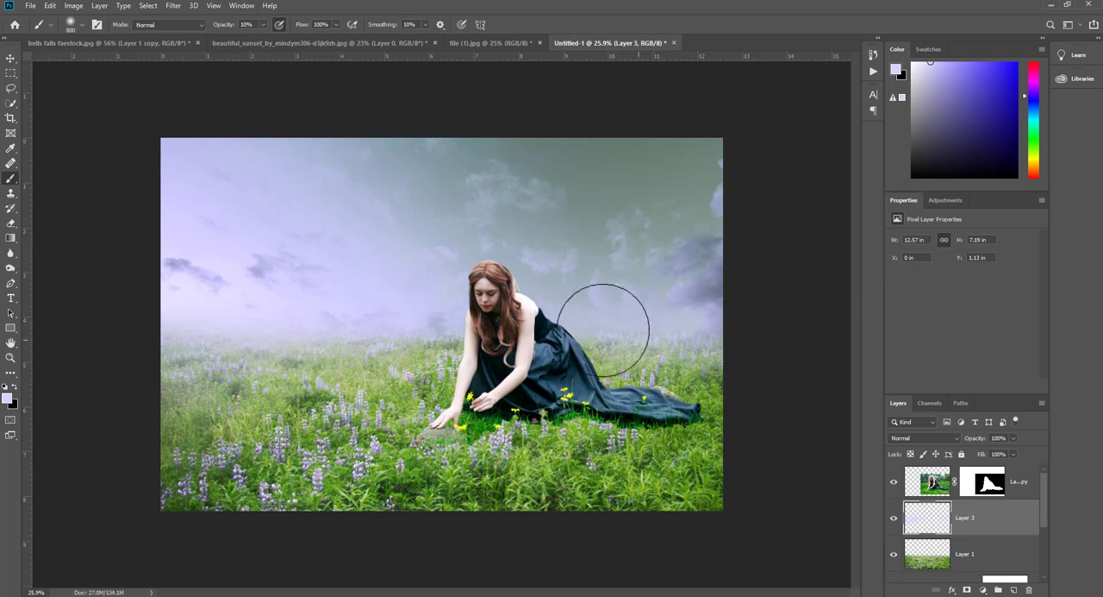
- Build up the haze over the meadow's left foreground and horizon, and lower the brush opacity to 5%
{"action": "left_click_drag", "start_coordinate": [649, 459], "coordinate": [387, 512]}
{"action": "key", "text": "ctrl+z"}
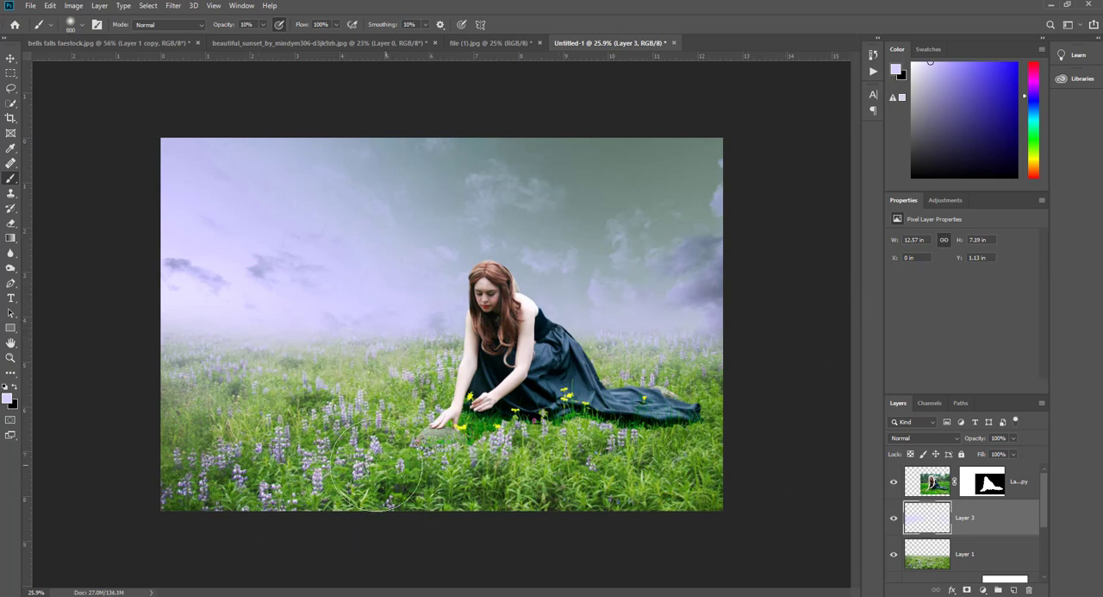
{"action": "mouse_move", "coordinate": [175, 452]}
{"action": "left_mouse_down"}
{"action": "mouse_move", "coordinate": [394, 343]}
{"action": "mouse_move", "coordinate": [422, 316]}
{"action": "left_mouse_up"}
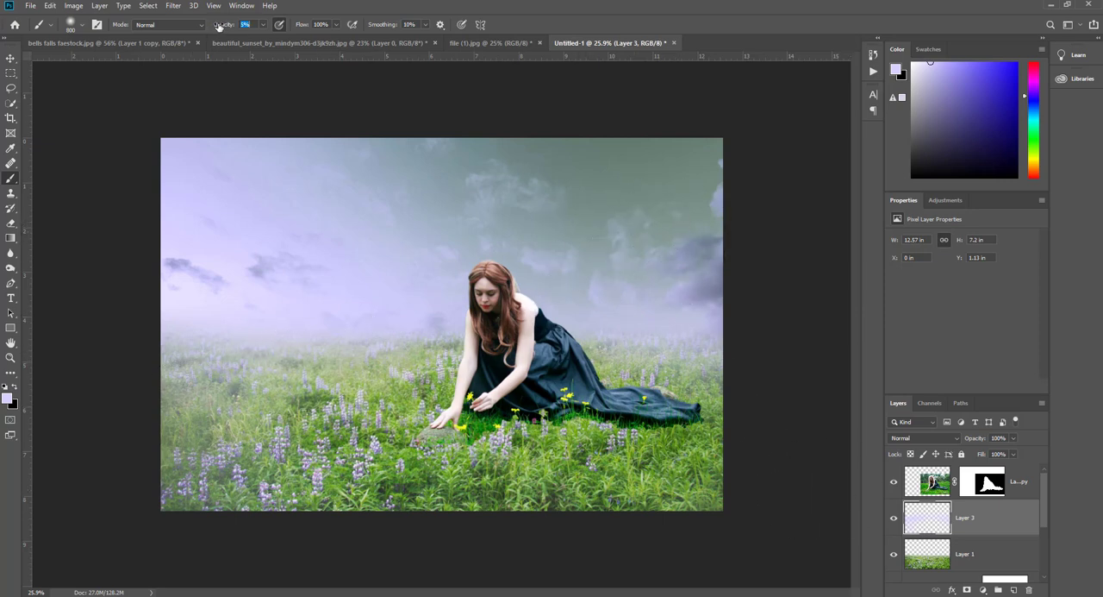
{"action": "left_click_drag", "start_coordinate": [218, 25], "coordinate": [223, 25]}
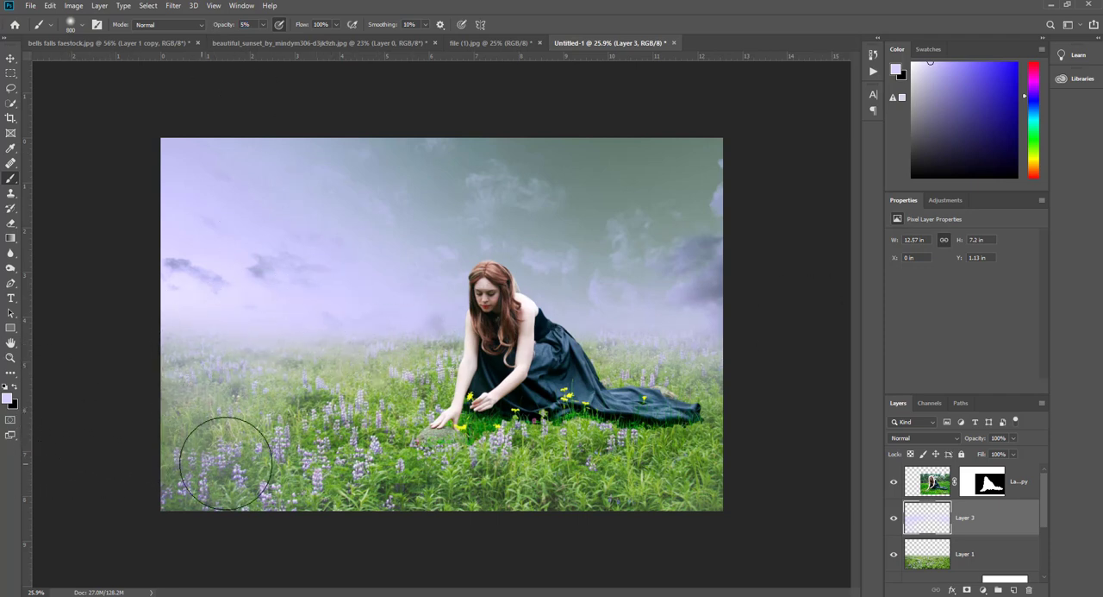
- Add another new layer above the haze layer and sample yellow from the flower beside the woman's hand
{"action": "left_click", "coordinate": [11, 58]}
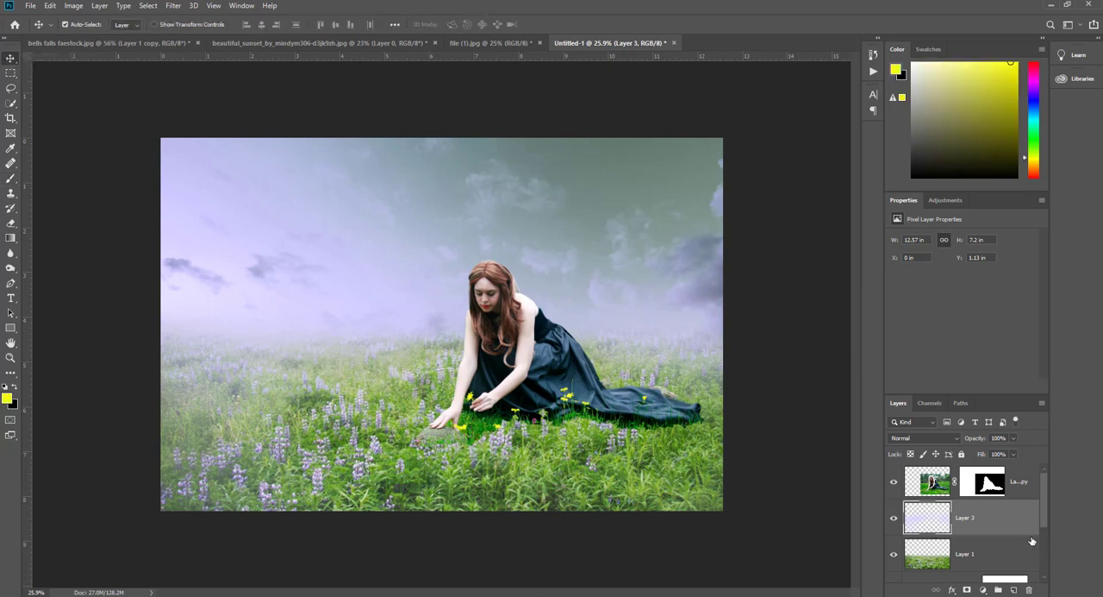
{"action": "left_click", "coordinate": [1013, 590]}
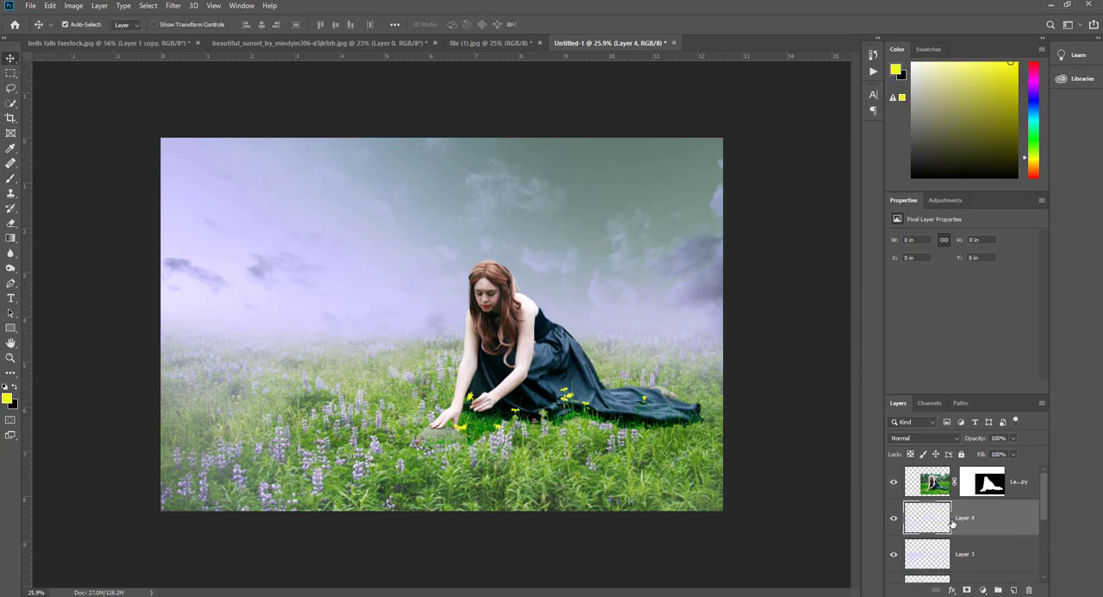
{"action": "left_click", "coordinate": [12, 149]}
{"action": "scroll", "coordinate": [473, 400], "scroll_direction": "up", "scroll_amount": 3}
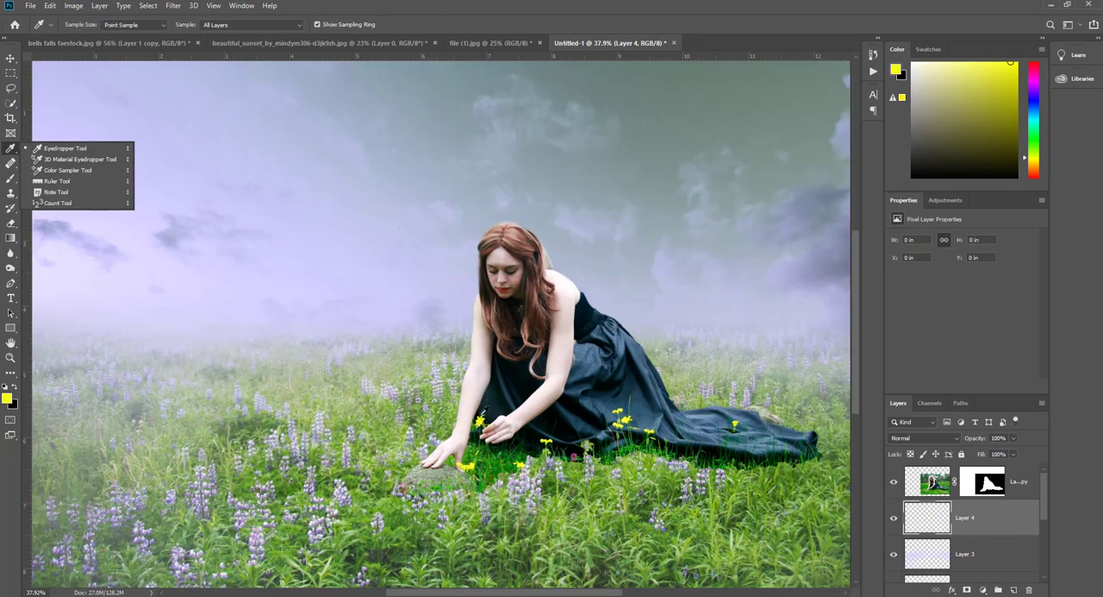
{"action": "left_click", "coordinate": [482, 420]}
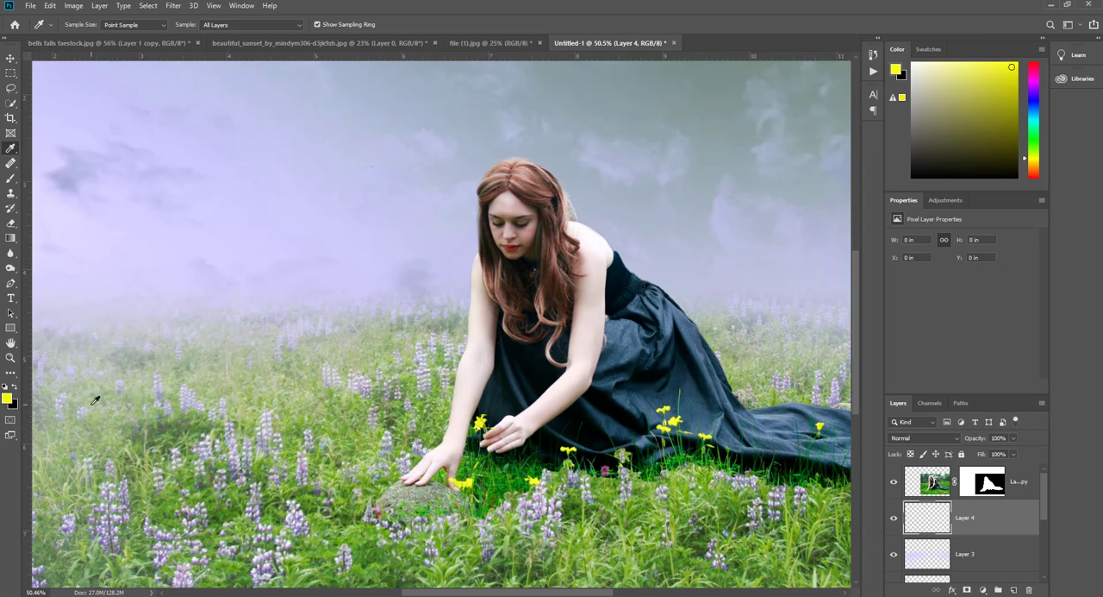
- Choose Sampled Brush #1 from the stalks brush group at 661 px for the Brush tool
{"action": "key", "text": "ctrl+0"}
{"action": "left_click", "coordinate": [11, 178]}
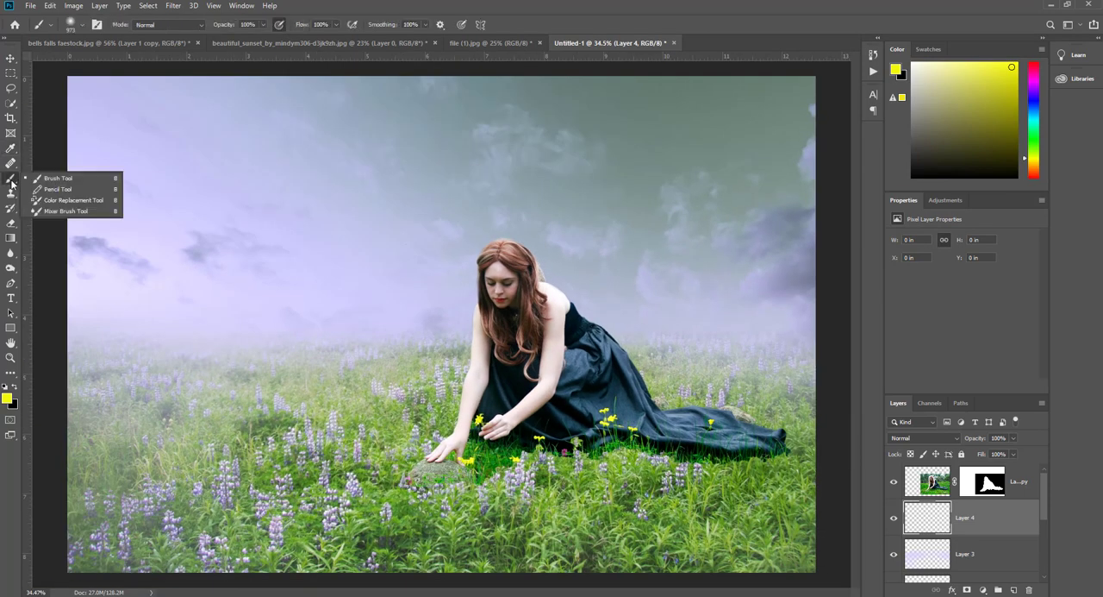
{"action": "left_click", "coordinate": [60, 179]}
{"action": "right_click", "coordinate": [219, 204]}
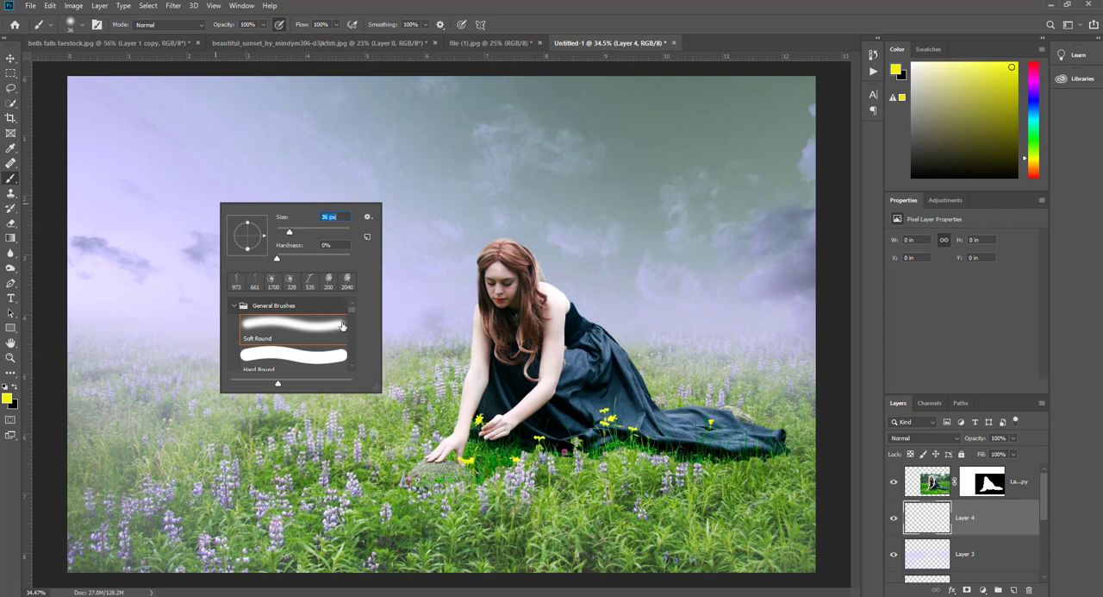
{"action": "left_click_drag", "start_coordinate": [351, 310], "coordinate": [357, 376]}
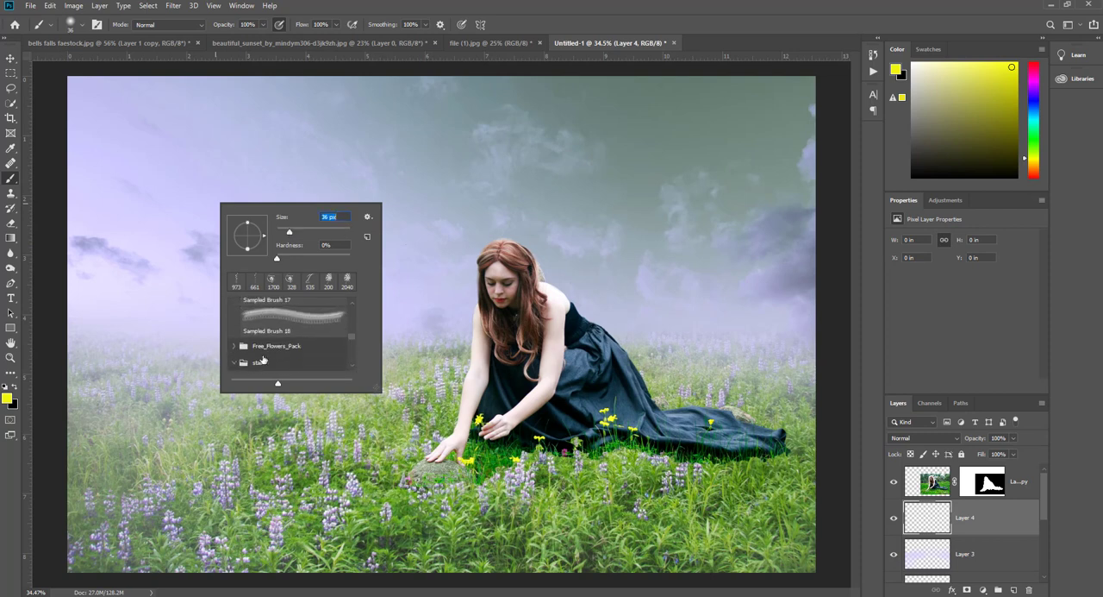
{"action": "left_click", "coordinate": [263, 361]}
{"action": "scroll", "coordinate": [289, 345], "scroll_direction": "down", "scroll_amount": 3}
{"action": "left_click", "coordinate": [292, 348]}
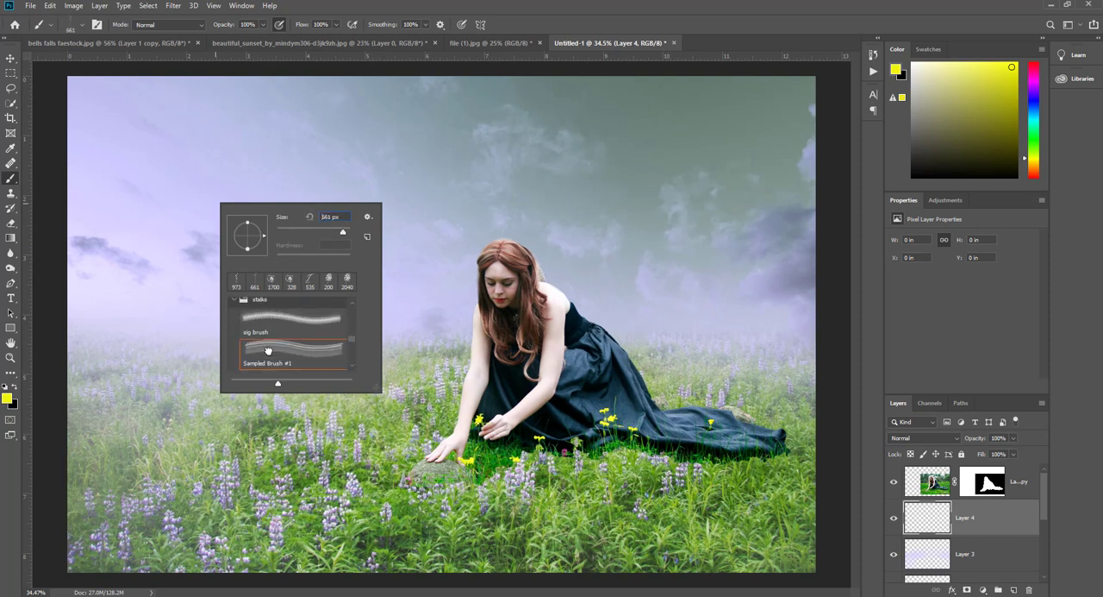
- Stamp yellow stalk flowers across the meadow's foreground, edges and horizon, reducing the brush to 500 px for the distant ones
{"action": "left_click", "coordinate": [116, 452]}
{"action": "key", "text": "["}
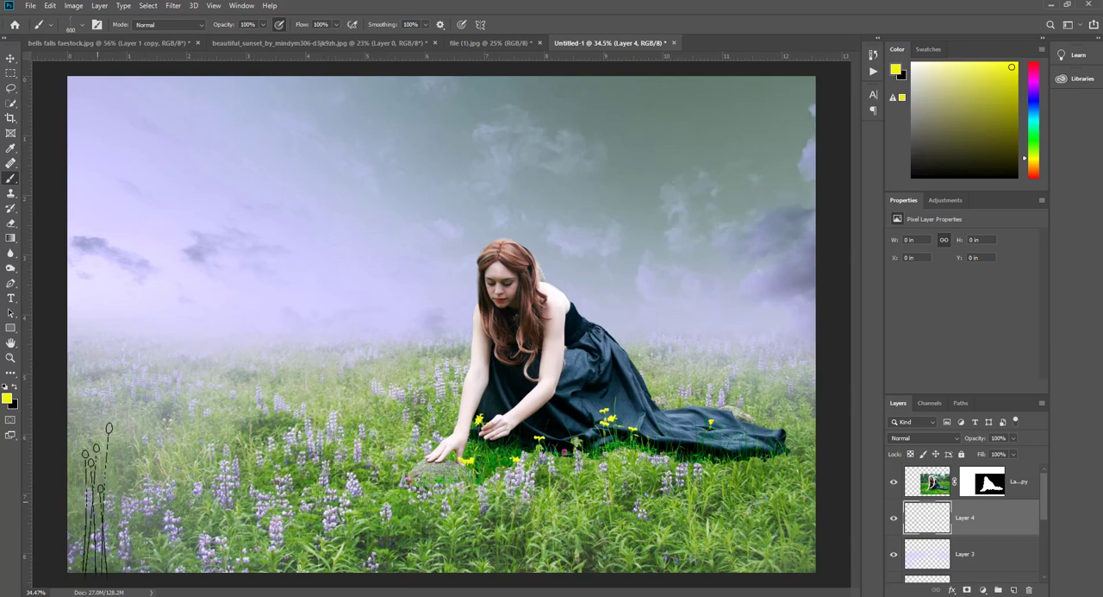
{"action": "left_click", "coordinate": [86, 500]}
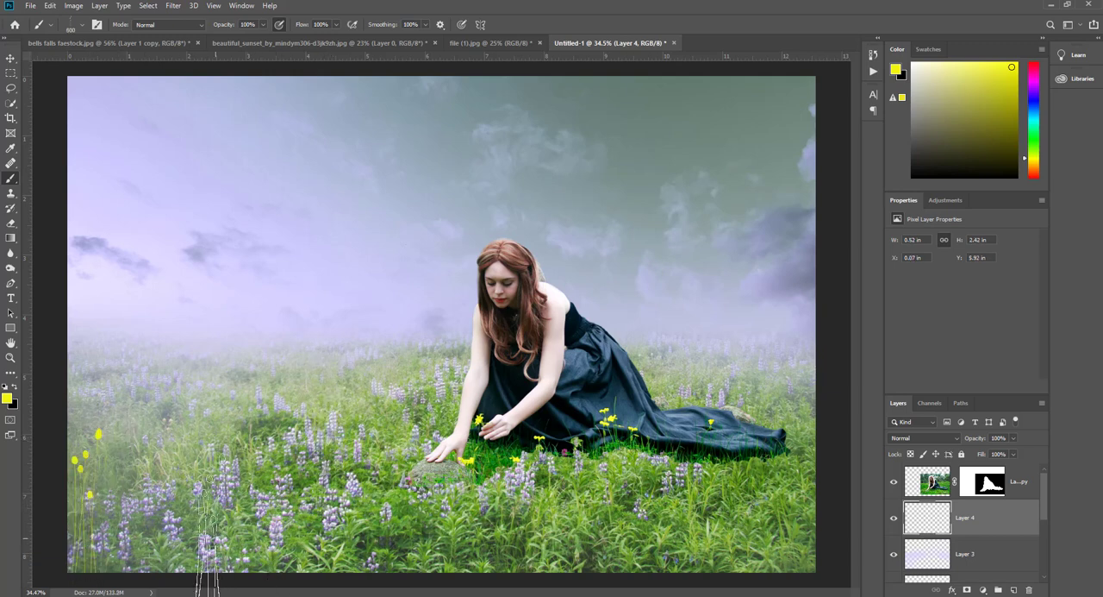
{"action": "key", "text": "bracketleft"}
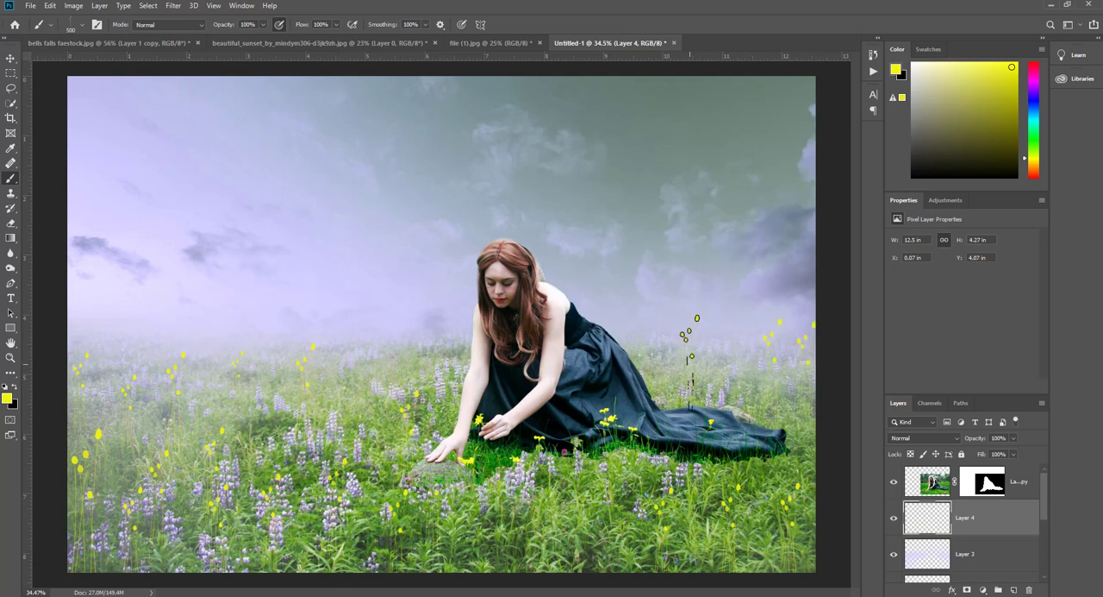
- Stamp a cluster of large yellow stalk flowers in the left part of the meadow using Sampled Brush #2 at 973 px
{"action": "right_click", "coordinate": [363, 353]}
{"action": "scroll", "coordinate": [390, 483], "scroll_direction": "down", "scroll_amount": 3}
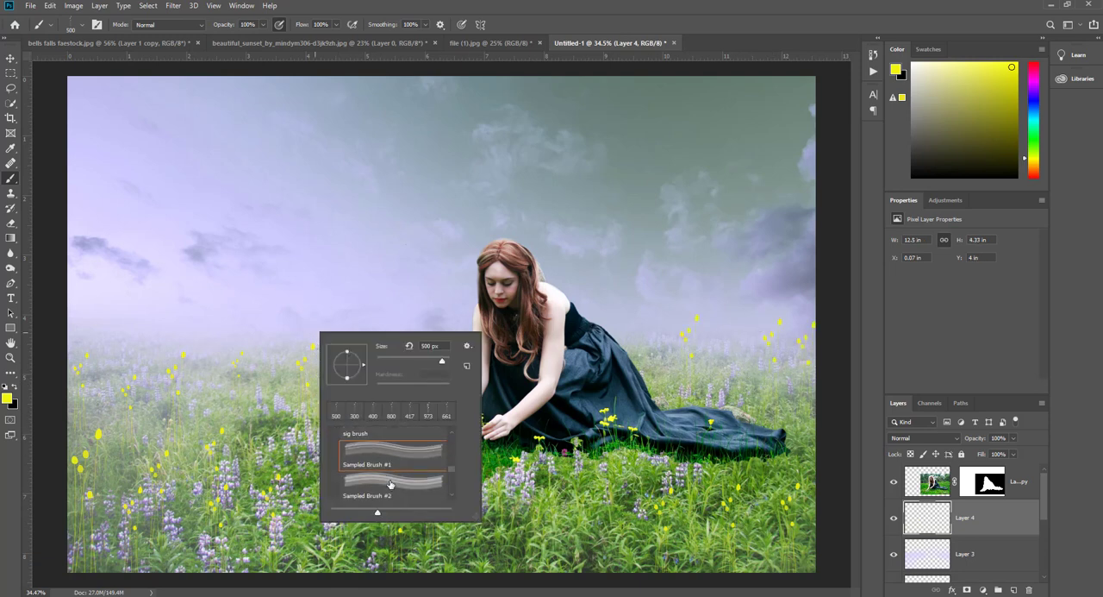
{"action": "left_click", "coordinate": [392, 479]}
{"action": "left_click", "coordinate": [257, 442]}
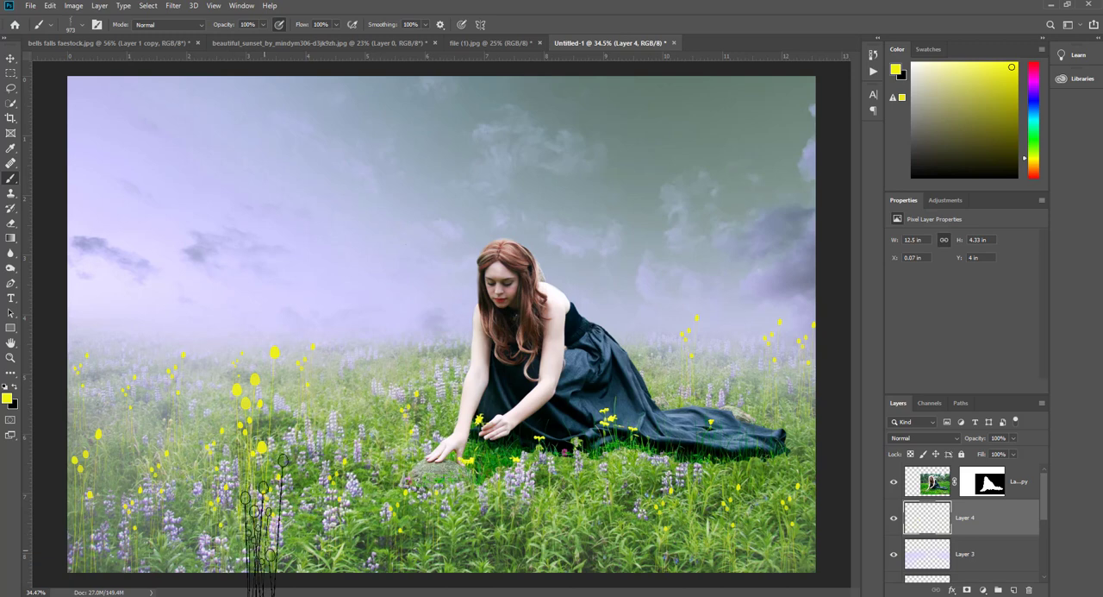
{"action": "right_click", "coordinate": [348, 439]}
{"action": "scroll", "coordinate": [424, 526], "scroll_direction": "up", "scroll_amount": 1}
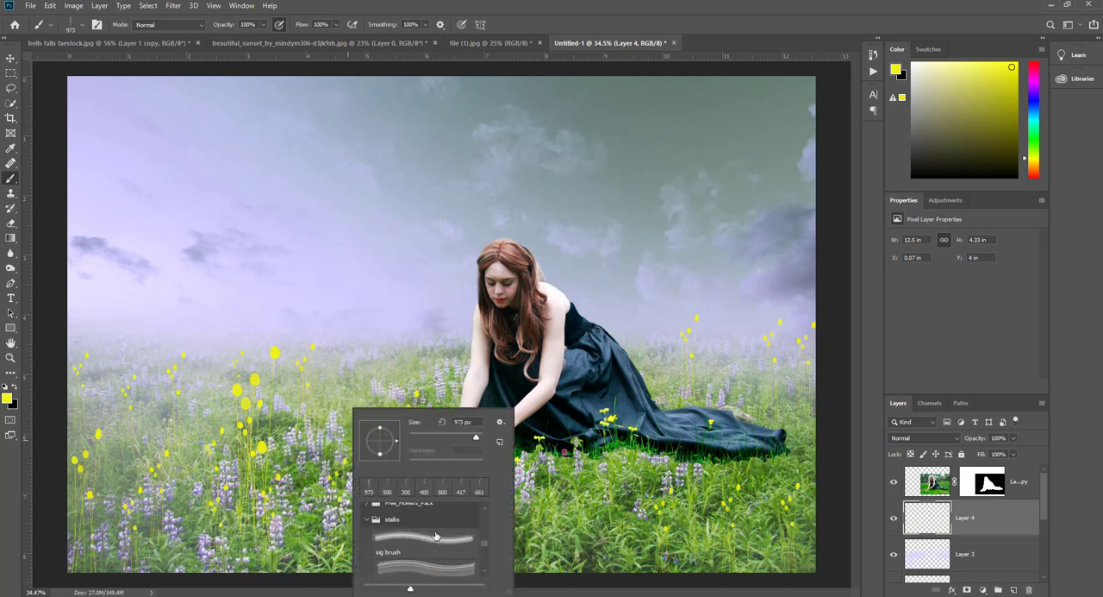
{"action": "left_click", "coordinate": [407, 550]}
{"action": "left_click", "coordinate": [295, 478]}
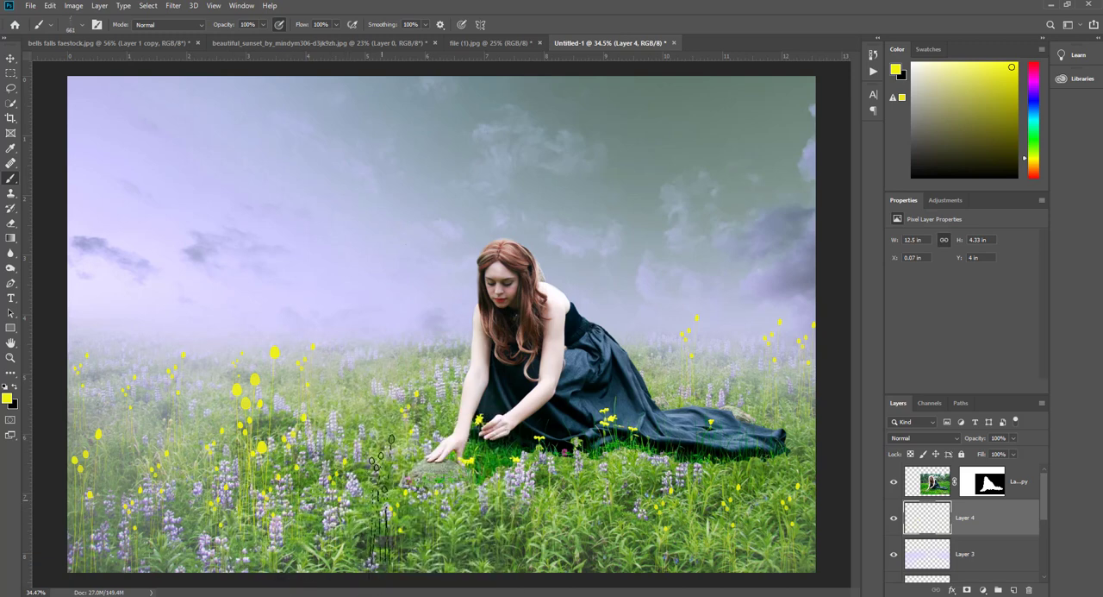
{"action": "right_click", "coordinate": [400, 470]}
{"action": "left_click", "coordinate": [277, 476]}
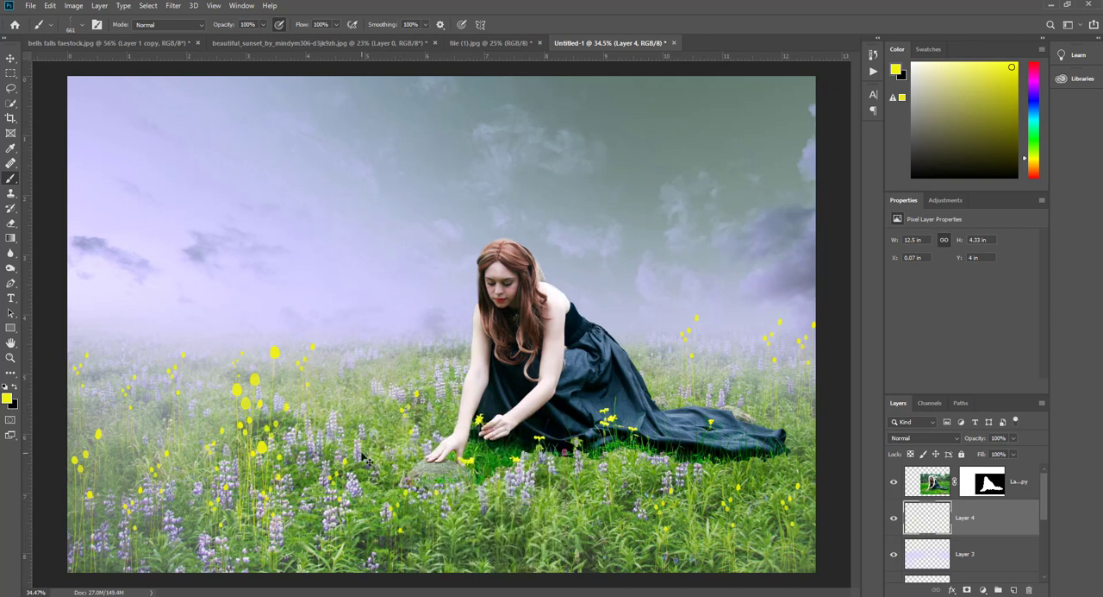
- Undo the large yellow stalk cluster in the left part of the meadow and choose Sampled Brush #2 at 973 px again
{"action": "key", "text": "ctrl+z"}
{"action": "right_click", "coordinate": [353, 445]}
{"action": "scroll", "coordinate": [436, 548], "scroll_direction": "down", "scroll_amount": 1}
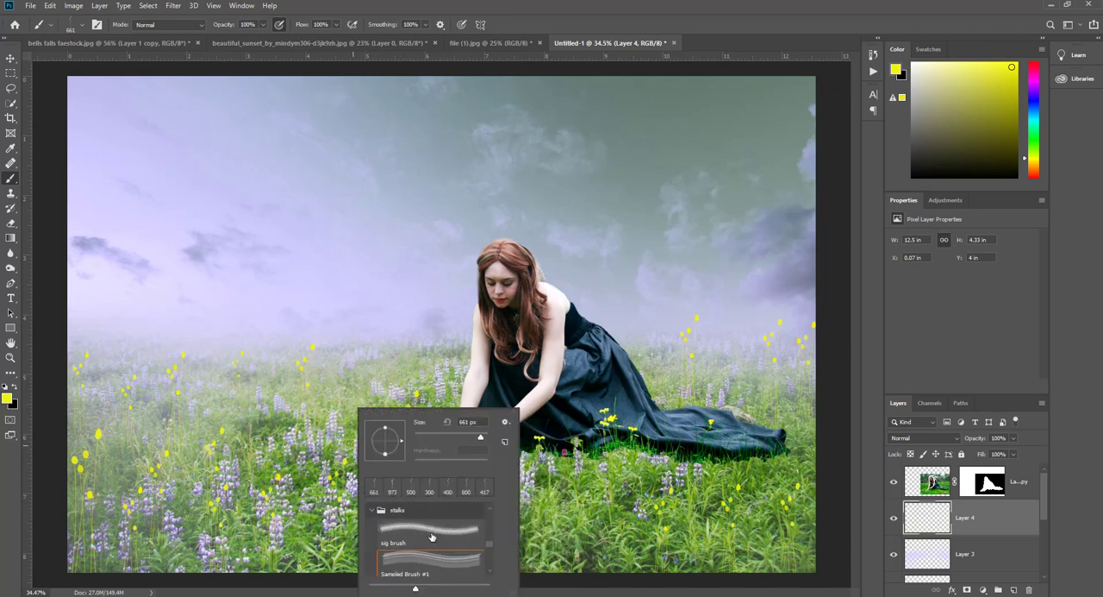
{"action": "left_click", "coordinate": [429, 545]}
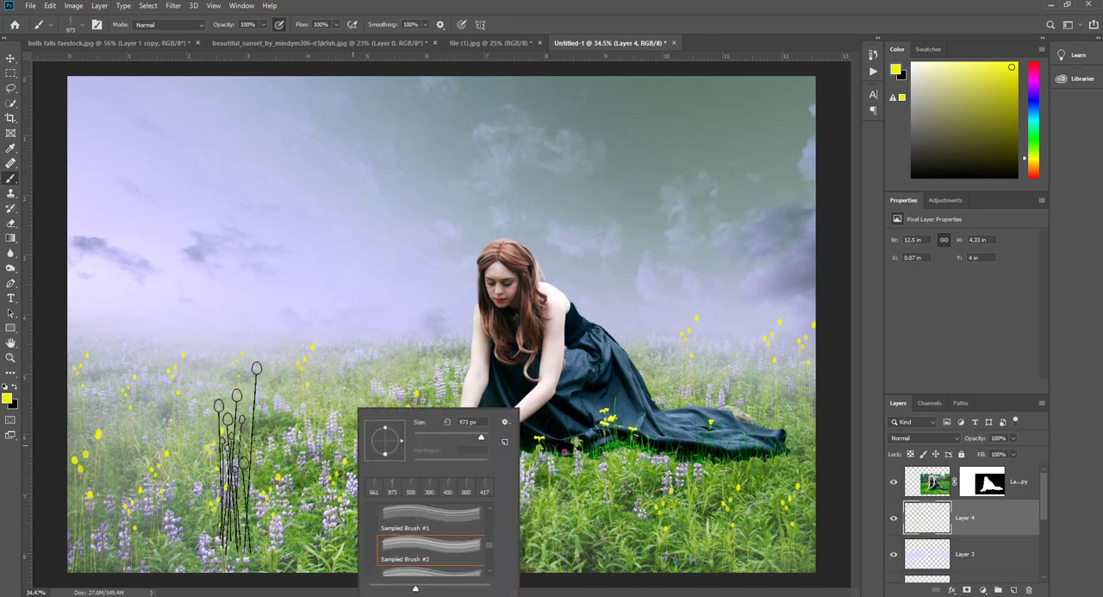
{"action": "left_click", "coordinate": [234, 472]}
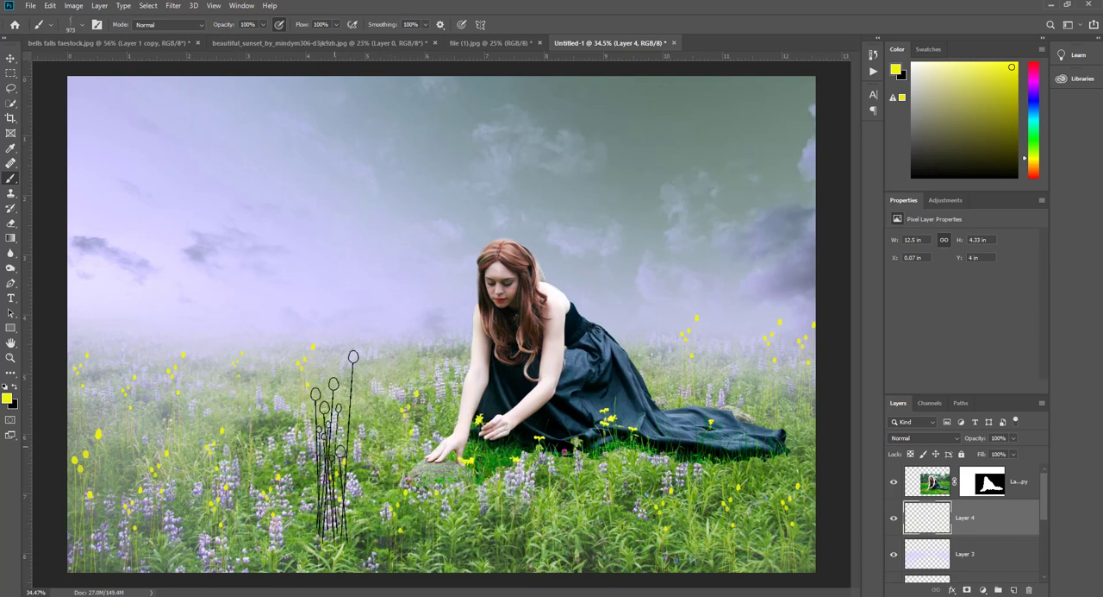
- Reduce Sampled Brush #2 to 500 px and stamp yellow stalk flowers along the meadow's front edge
{"action": "key", "text": "bracketleft"}
{"action": "key", "text": "bracketleft"}
{"action": "key", "text": "bracketleft"}
{"action": "key", "text": "bracketleft"}
{"action": "key", "text": "bracketleft"}
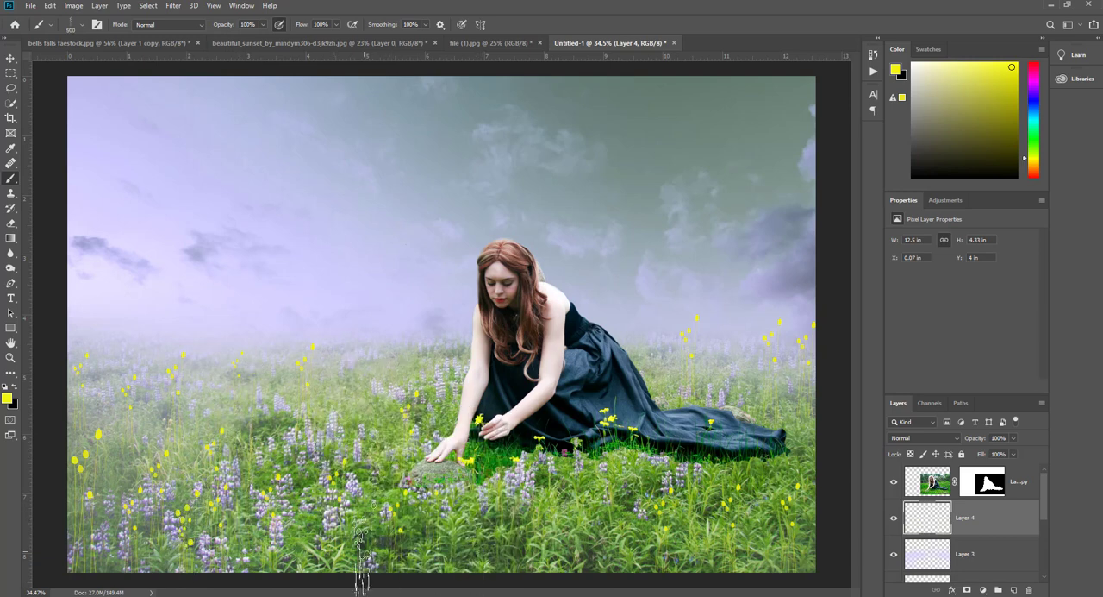
{"action": "left_click", "coordinate": [364, 547]}
{"action": "left_click", "coordinate": [316, 554]}
{"action": "left_click", "coordinate": [490, 544]}
{"action": "left_click", "coordinate": [628, 556]}
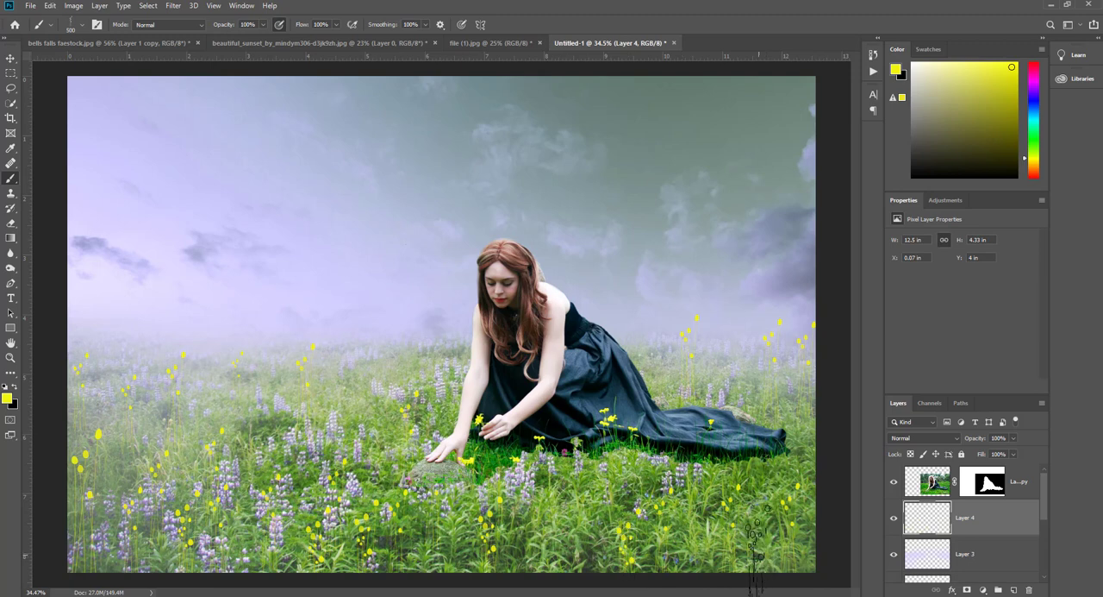
- Stamp small yellow stalk flowers along the horizon on both sides of the woman at a reduced brush size, and dismiss the browser notification
{"action": "key", "text": "bracketleft"}
{"action": "key", "text": "bracketleft"}
{"action": "key", "text": "bracketleft"}
{"action": "key", "text": "bracketleft"}
{"action": "key", "text": "bracketright"}
{"action": "key", "text": "bracketright"}
{"action": "key", "text": "bracketright"}
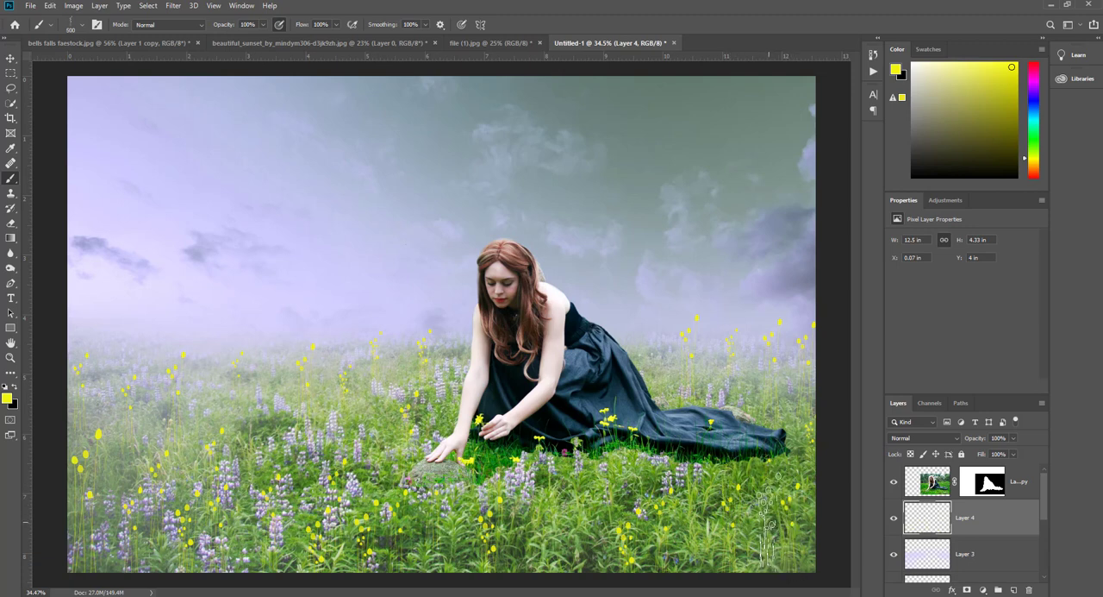
{"action": "key", "text": "bracketleft"}
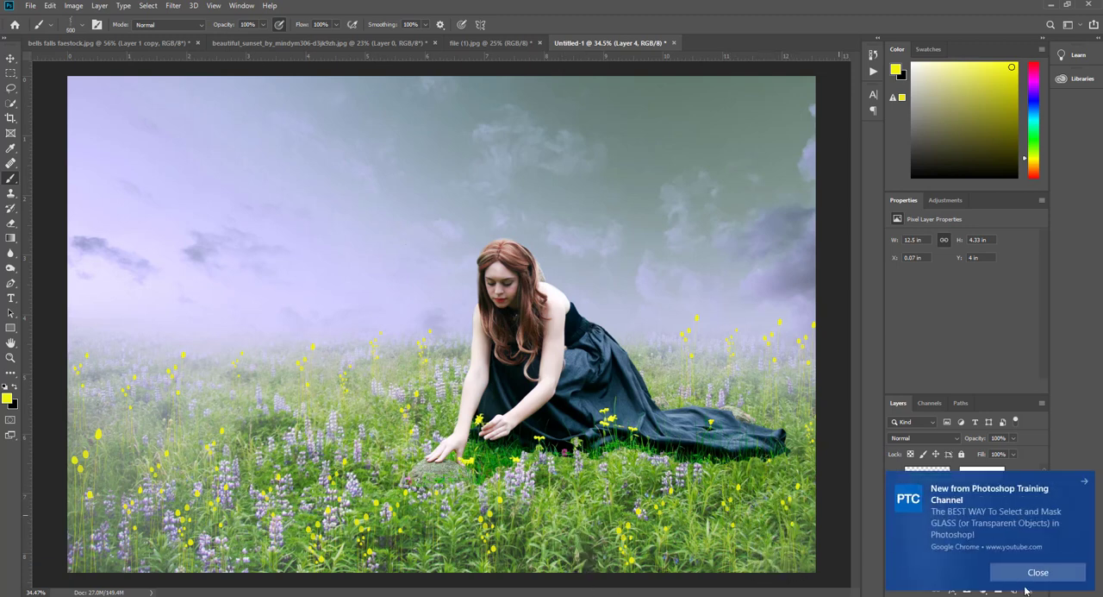
{"action": "left_click", "coordinate": [1038, 572]}
- Stamp curved yellow stalks with Sampled Brush #4, at 380 px over the meadow's left side and 300 px along the horizon
{"action": "right_click", "coordinate": [669, 412]}
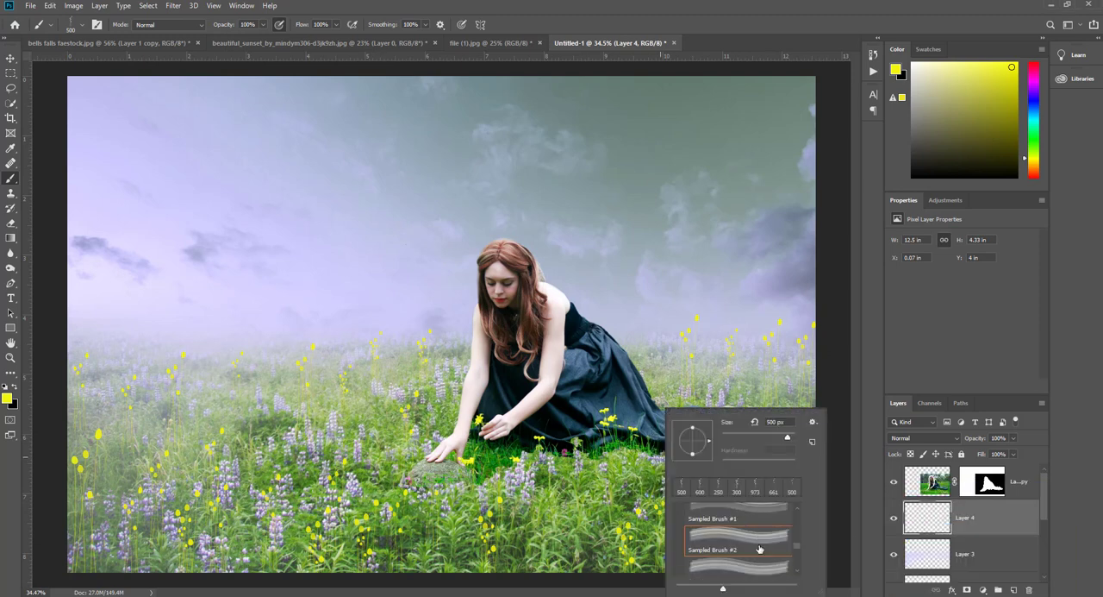
{"action": "scroll", "coordinate": [690, 552], "scroll_direction": "down", "scroll_amount": 3}
{"action": "left_click", "coordinate": [724, 565]}
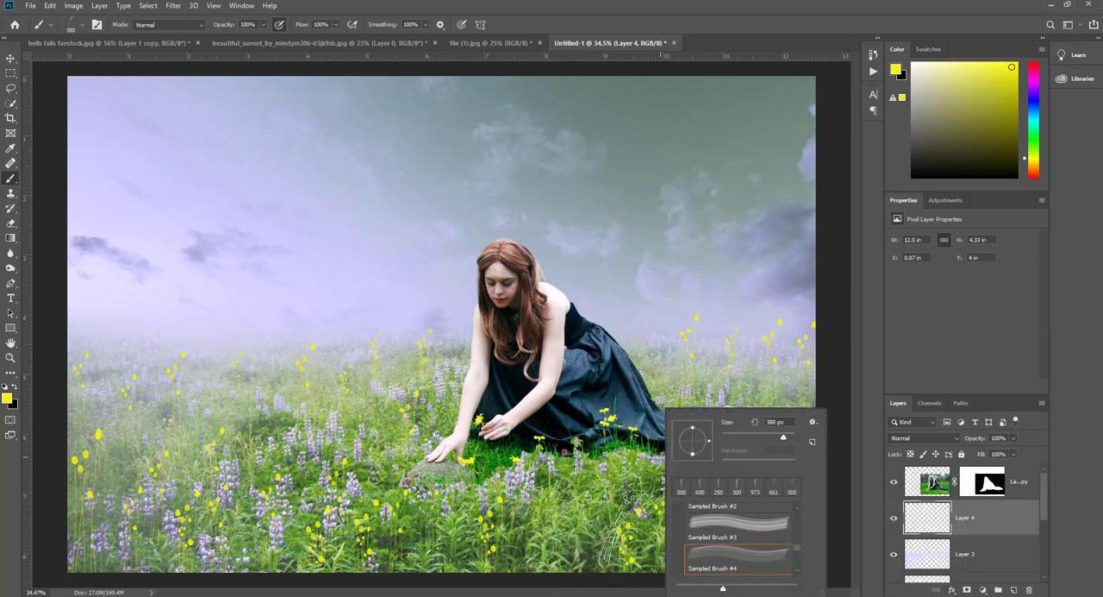
{"action": "left_click", "coordinate": [619, 552]}
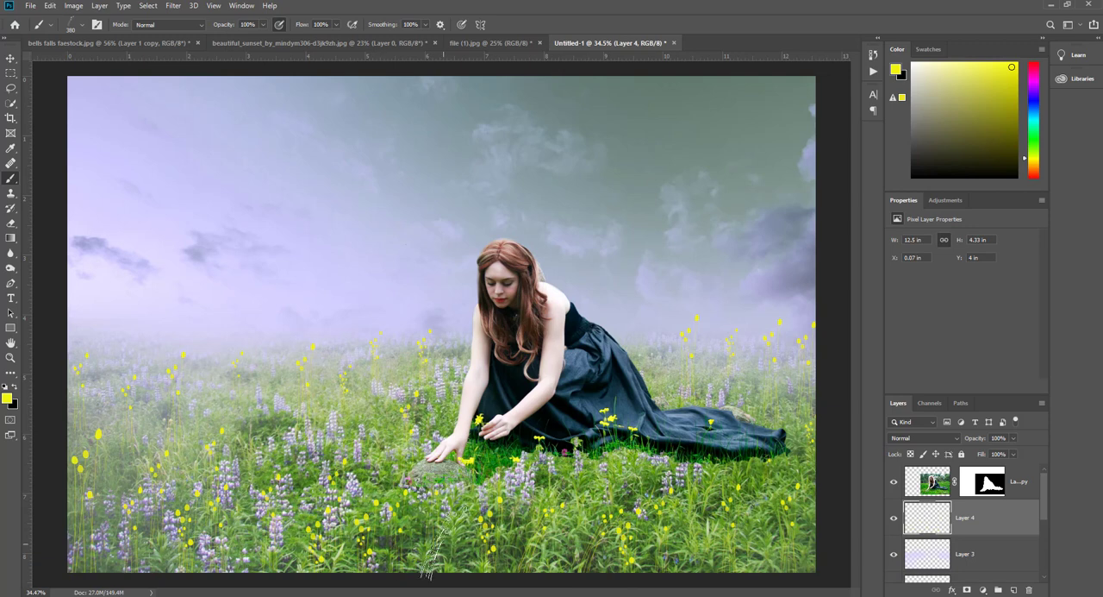
{"action": "mouse_move", "coordinate": [434, 545]}
{"action": "left_mouse_down"}
{"action": "mouse_move", "coordinate": [355, 568]}
{"action": "mouse_move", "coordinate": [317, 540]}
{"action": "mouse_move", "coordinate": [259, 534]}
{"action": "mouse_move", "coordinate": [241, 564]}
{"action": "mouse_move", "coordinate": [75, 544]}
{"action": "left_mouse_up"}
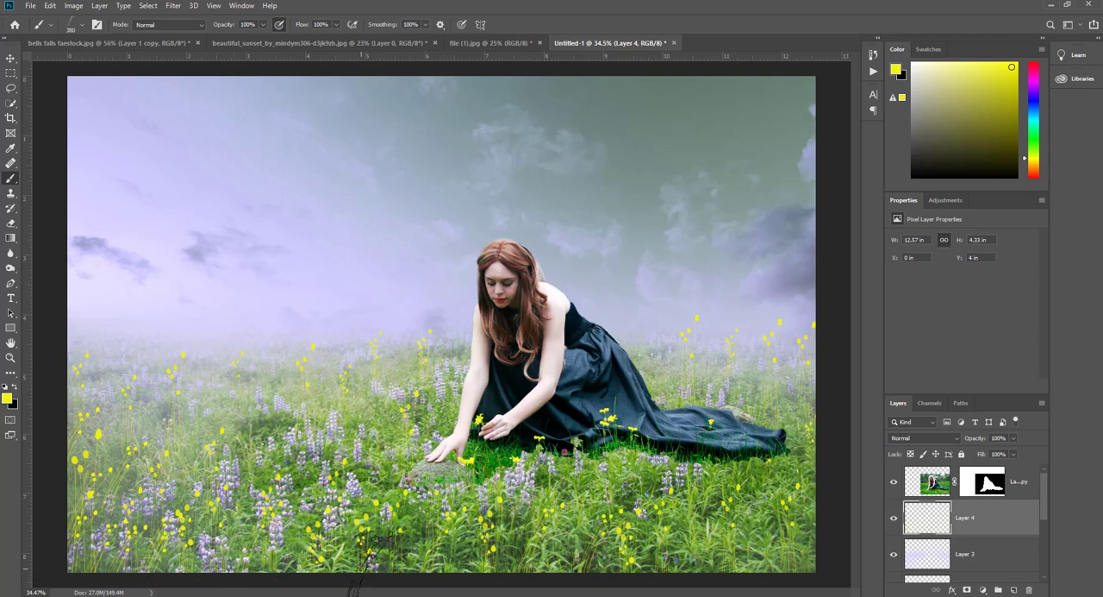
{"action": "left_click", "coordinate": [262, 394]}
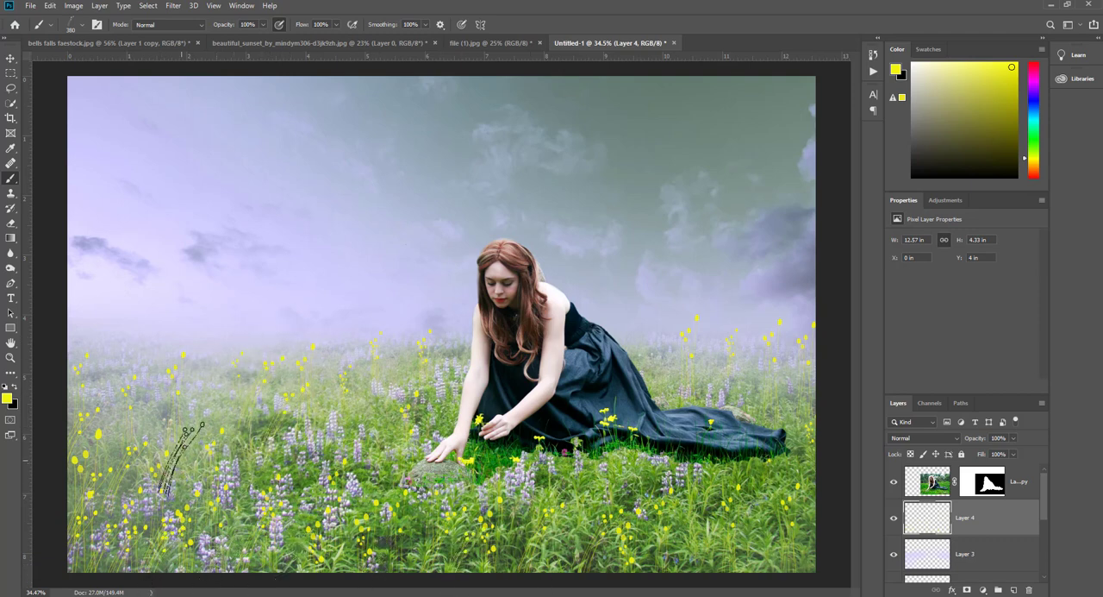
{"action": "left_click", "coordinate": [222, 410]}
{"action": "left_click", "coordinate": [126, 371]}
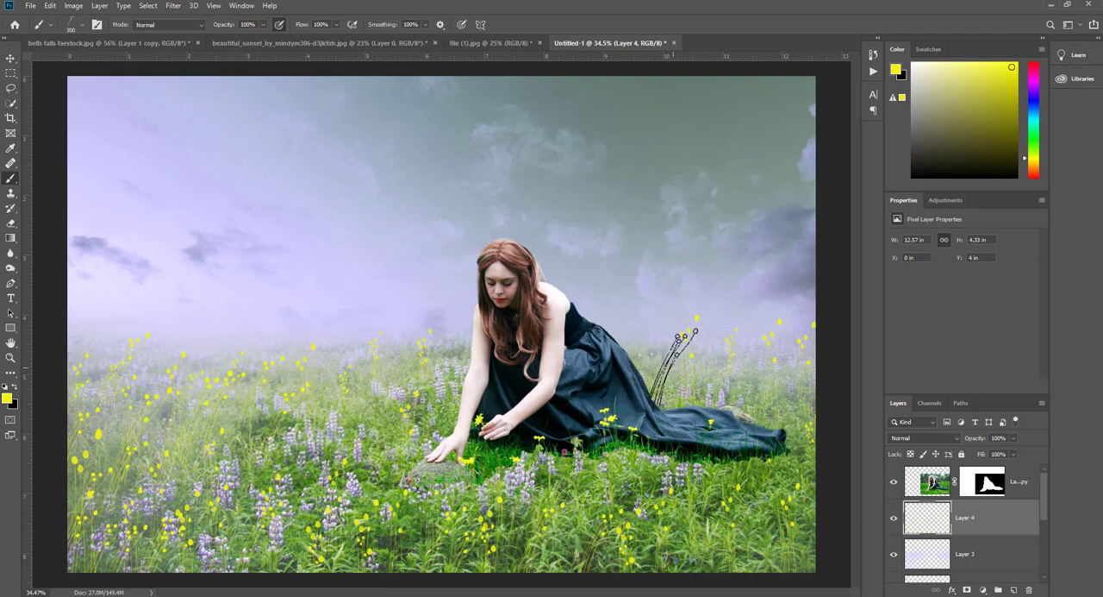
{"action": "left_click", "coordinate": [674, 366]}
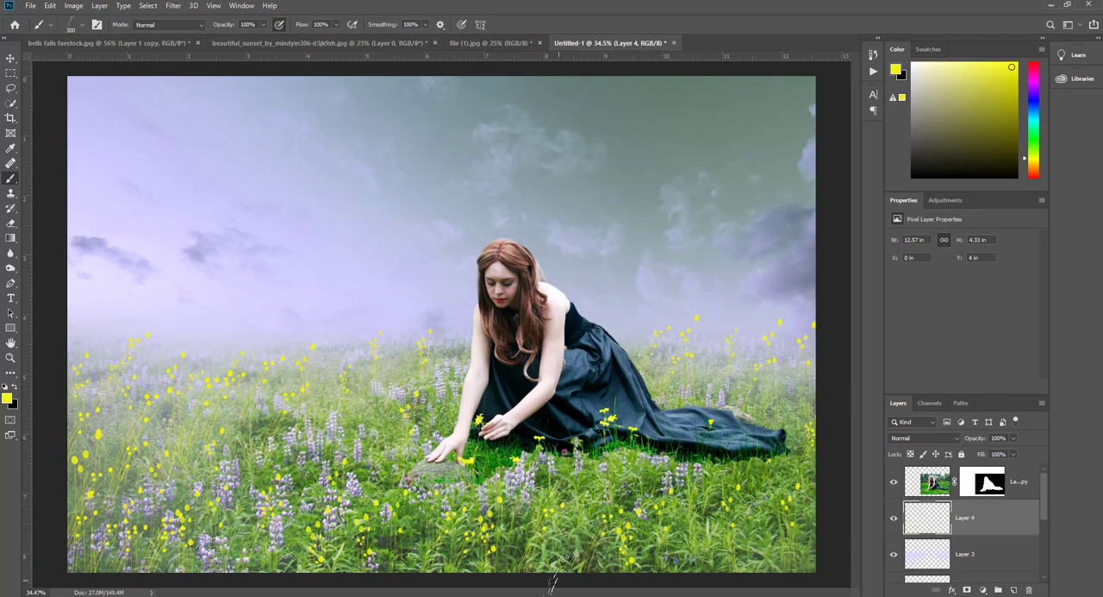
- Stamp single round yellow flowers across the meadow with Sampled Brush #5 at 553 px, reducing it to 400 px for smaller ones
{"action": "right_click", "coordinate": [551, 517]}
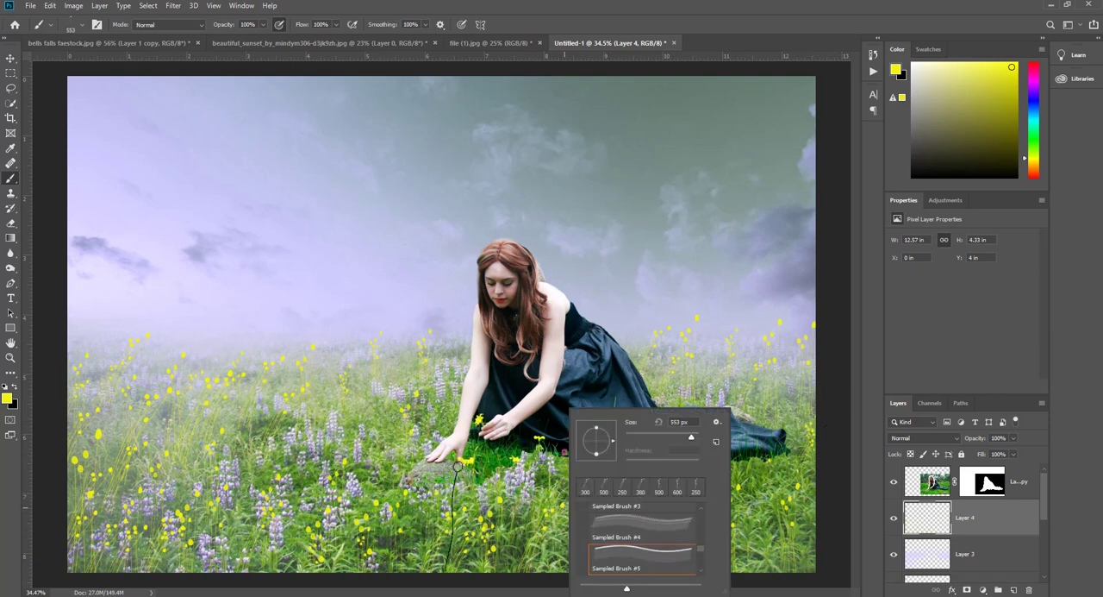
{"action": "left_click", "coordinate": [518, 539]}
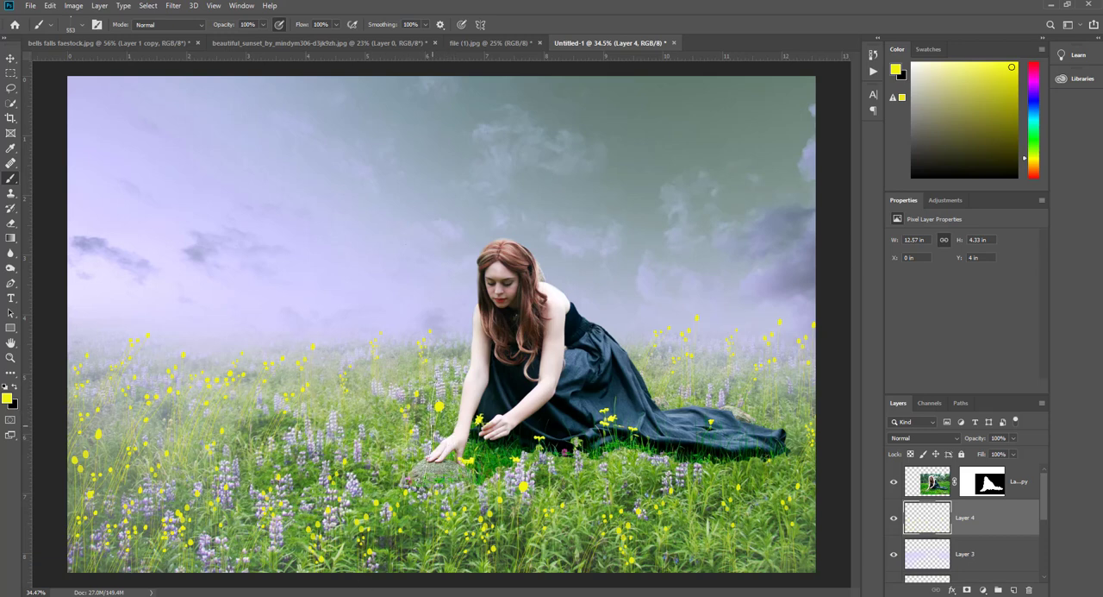
{"action": "left_click", "coordinate": [425, 424]}
{"action": "mouse_move", "coordinate": [268, 596]}
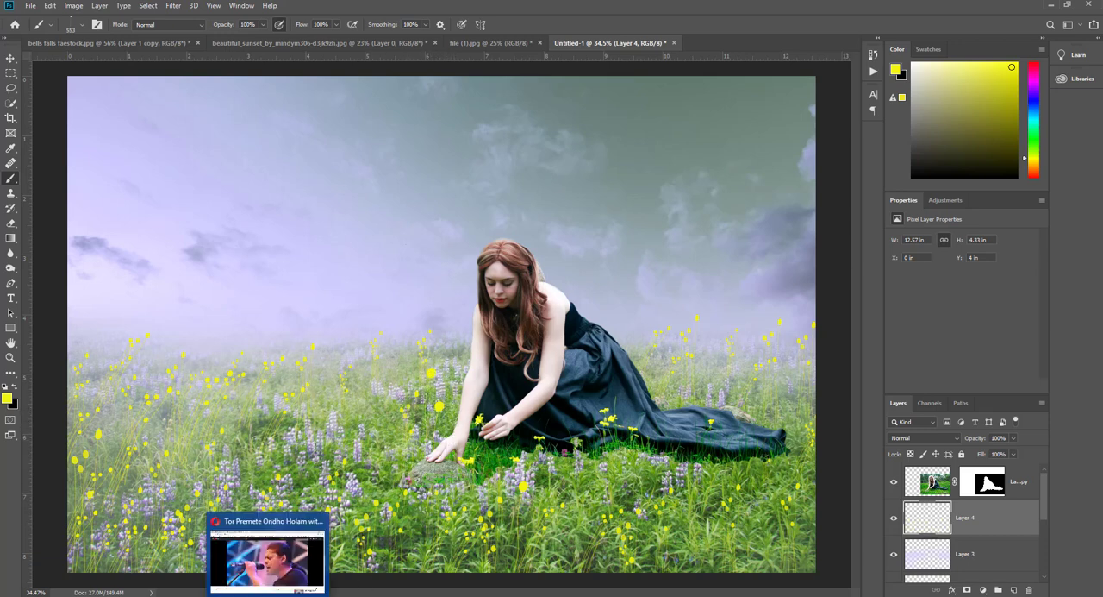
{"action": "left_click", "coordinate": [286, 464]}
{"action": "left_click", "coordinate": [247, 525]}
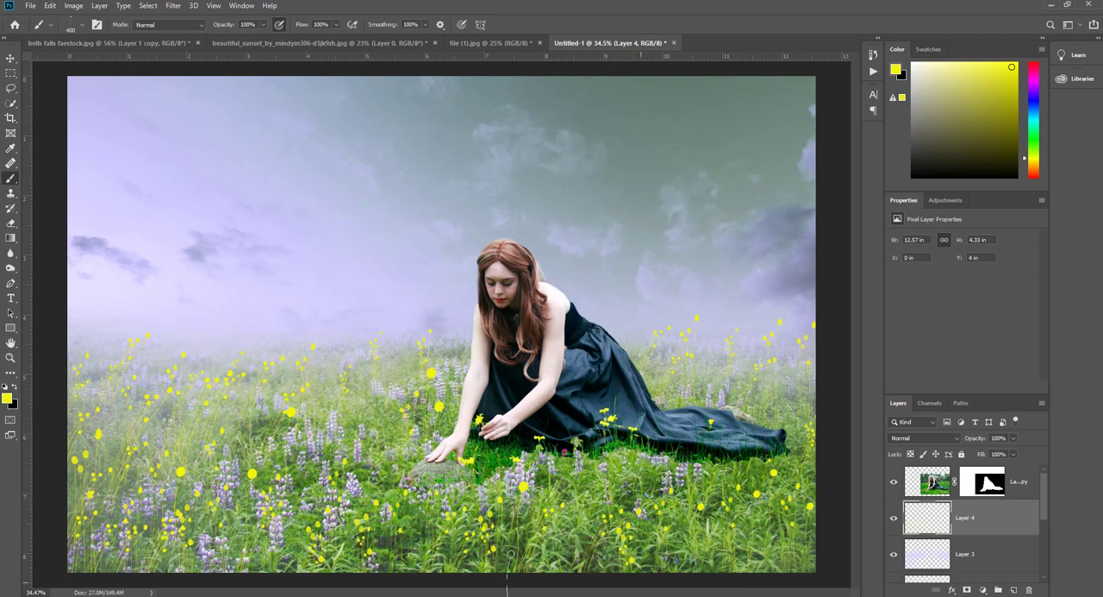
- Choose Sampled Brush #6 at 569 px and make white the foreground colour, keeping yellow as the background colour
{"action": "right_click", "coordinate": [444, 500]}
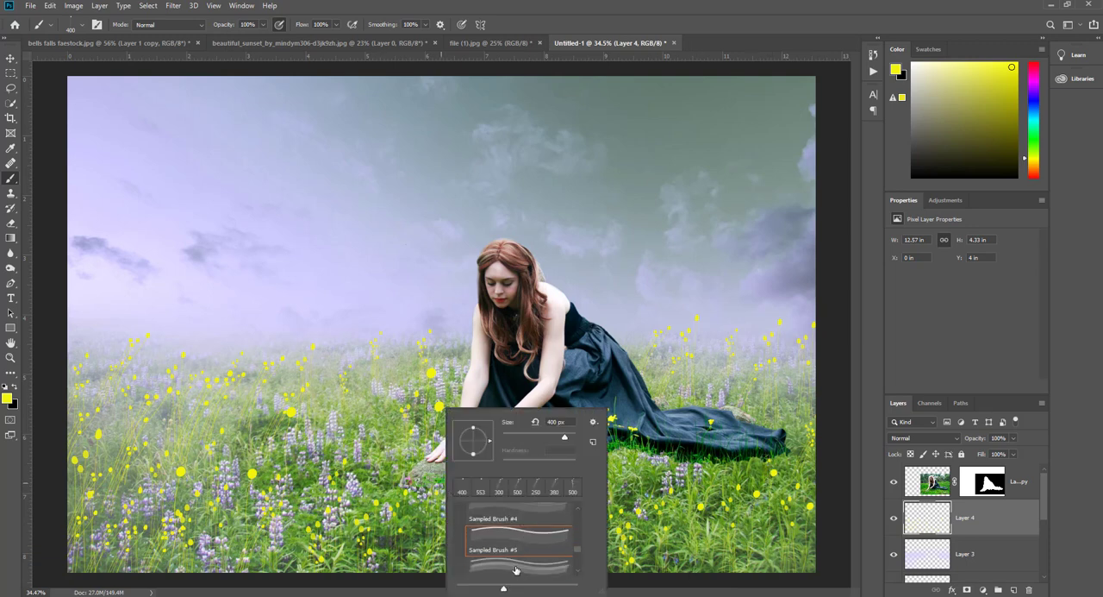
{"action": "left_click", "coordinate": [515, 567]}
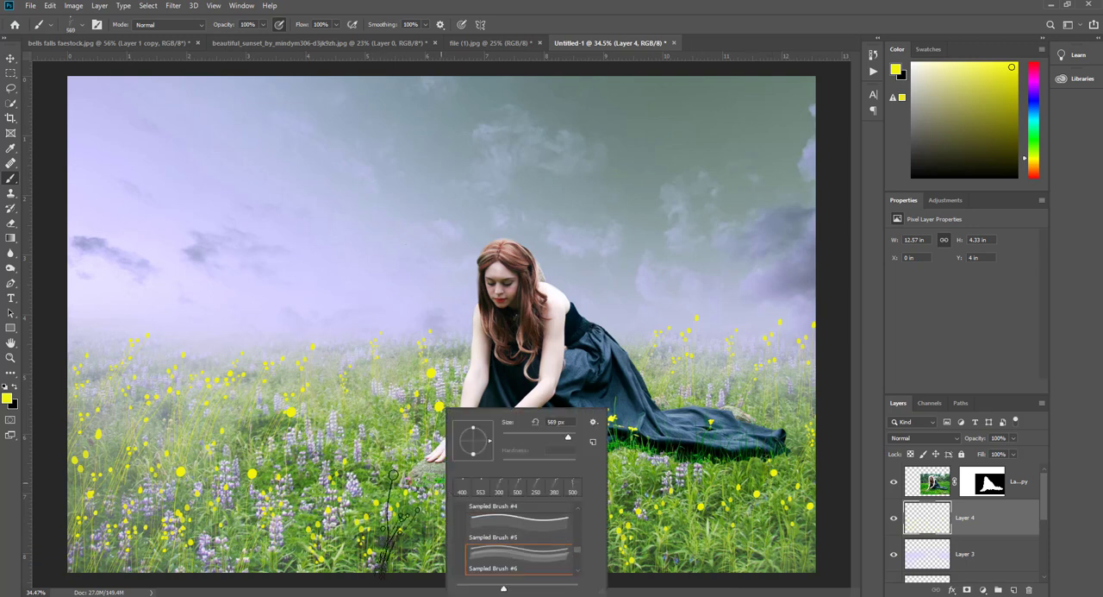
{"action": "left_click", "coordinate": [14, 404]}
{"action": "left_click_drag", "start_coordinate": [755, 256], "coordinate": [747, 230]}
{"action": "left_click", "coordinate": [1001, 233]}
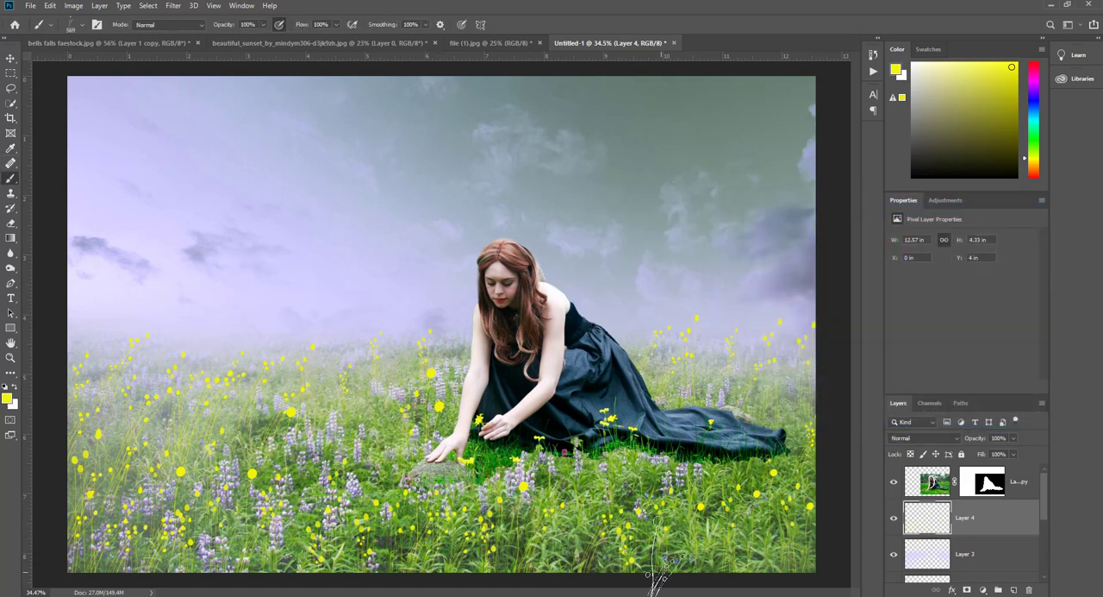
{"action": "left_click", "coordinate": [15, 390]}
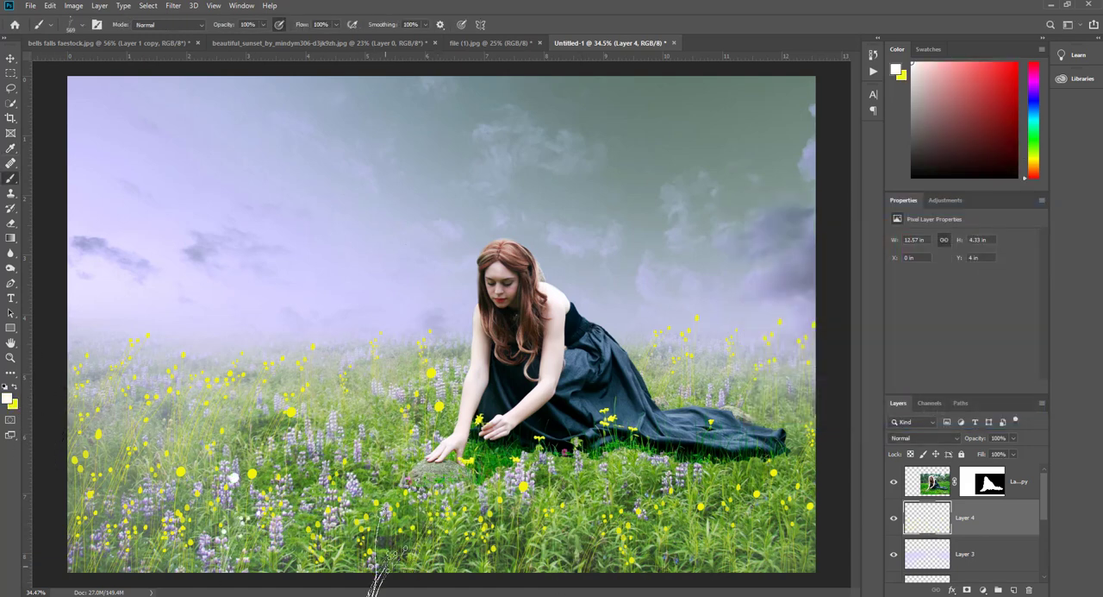
- Stamp white stalk flowers over the meadow's left side, right edge and horizon with the 569 px brush
{"action": "left_click", "coordinate": [119, 481]}
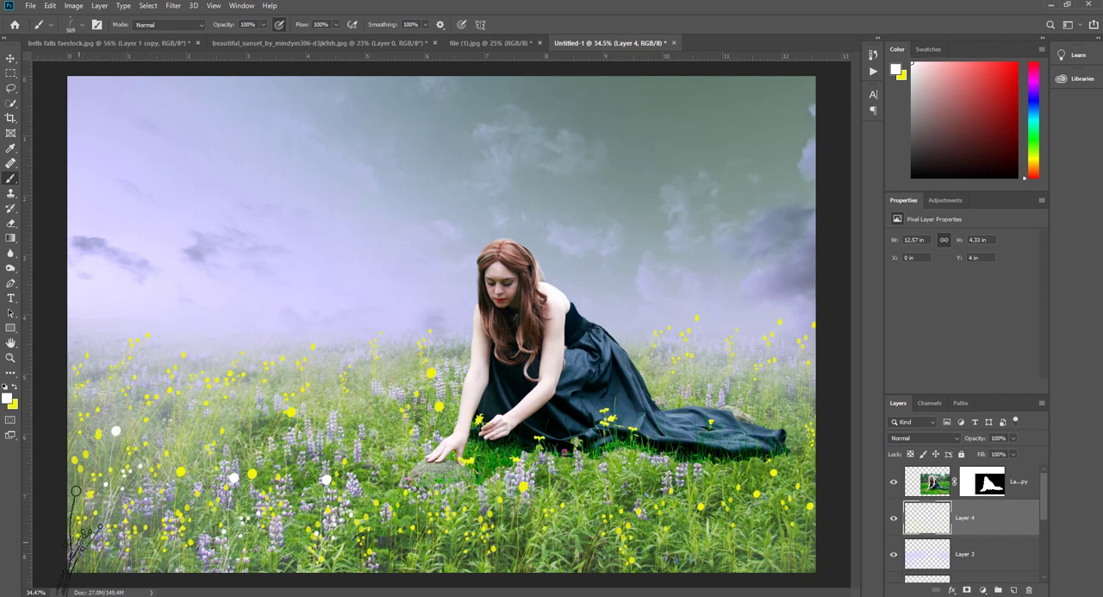
{"action": "left_click", "coordinate": [79, 540]}
{"action": "left_click", "coordinate": [725, 486]}
{"action": "left_click", "coordinate": [809, 533]}
{"action": "left_click", "coordinate": [768, 386]}
{"action": "left_click", "coordinate": [324, 397]}
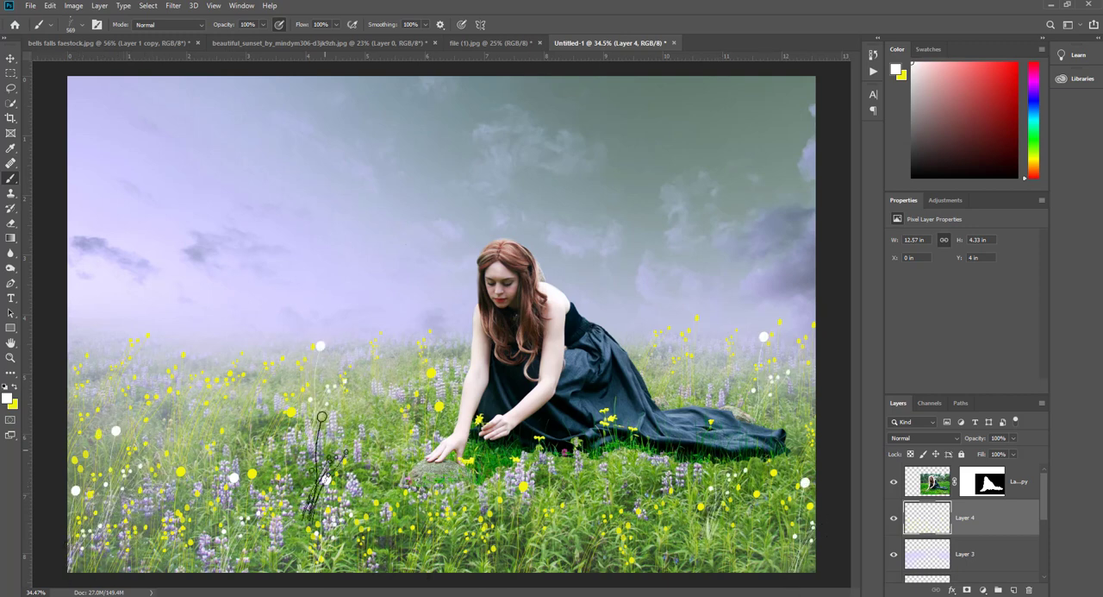
{"action": "left_click", "coordinate": [91, 428]}
- Stamp clusters of small white flowers in the foreground and left meadow with Sampled Brush #7, enlarging it from 402 to 600 px
{"action": "right_click", "coordinate": [345, 505]}
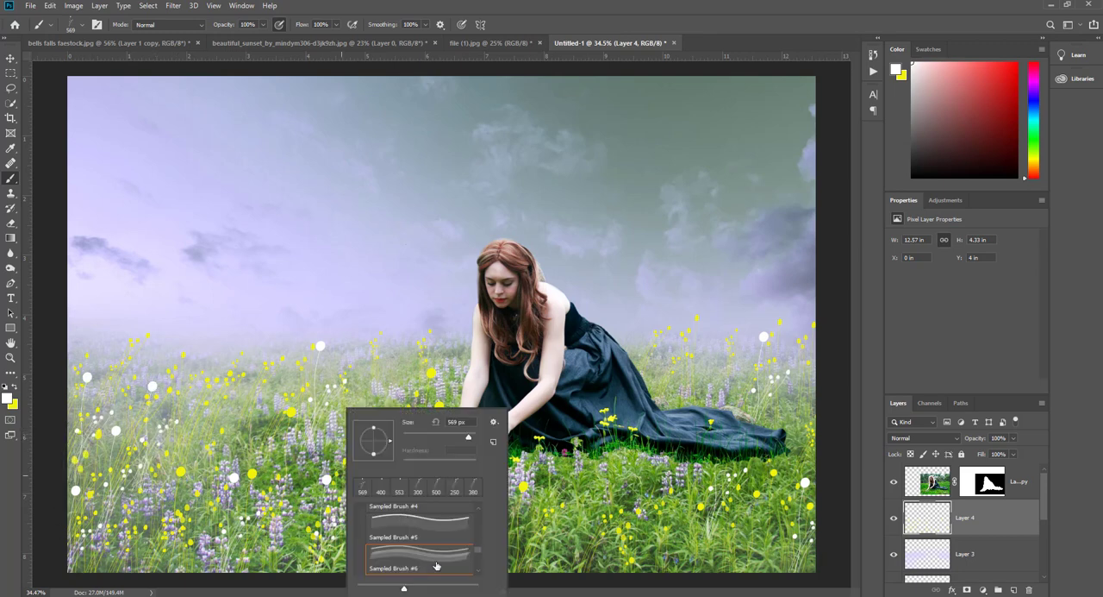
{"action": "left_click", "coordinate": [420, 554]}
{"action": "left_click", "coordinate": [283, 547]}
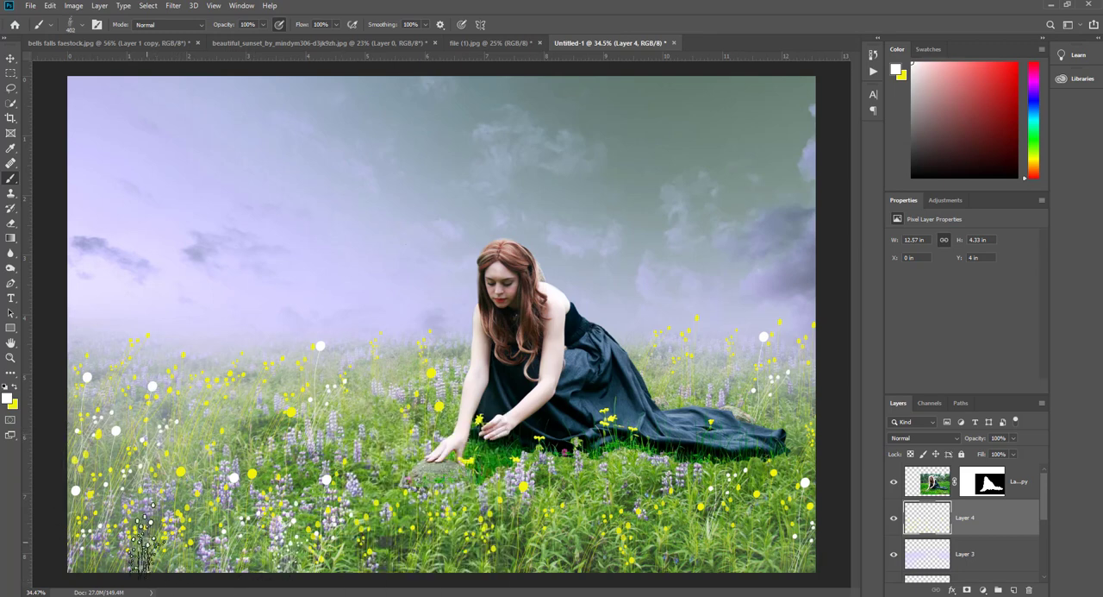
{"action": "left_click", "coordinate": [510, 552]}
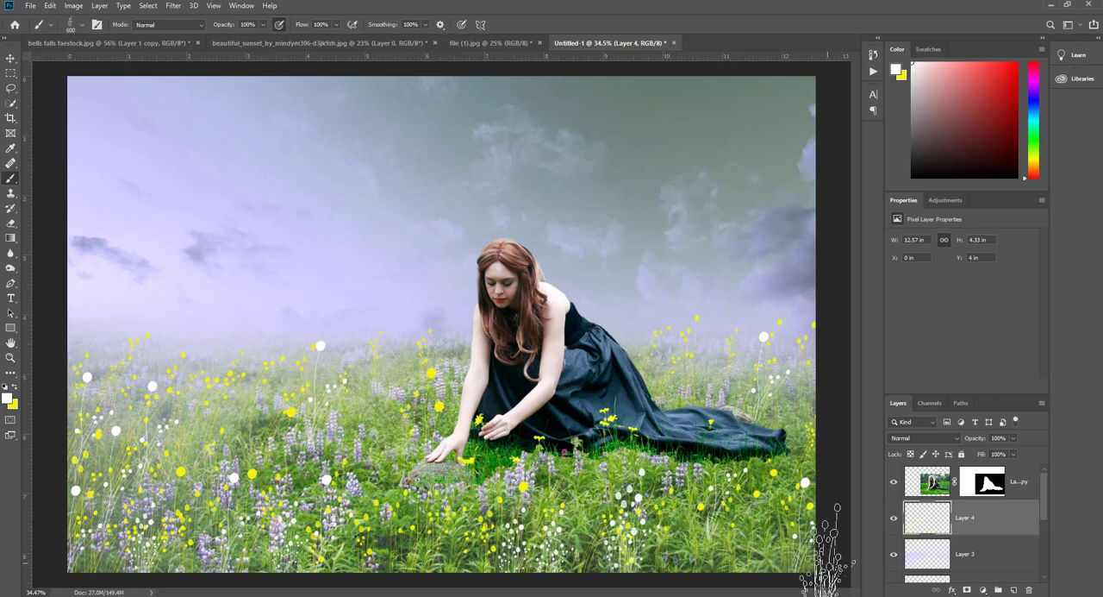
{"action": "left_click", "coordinate": [267, 459]}
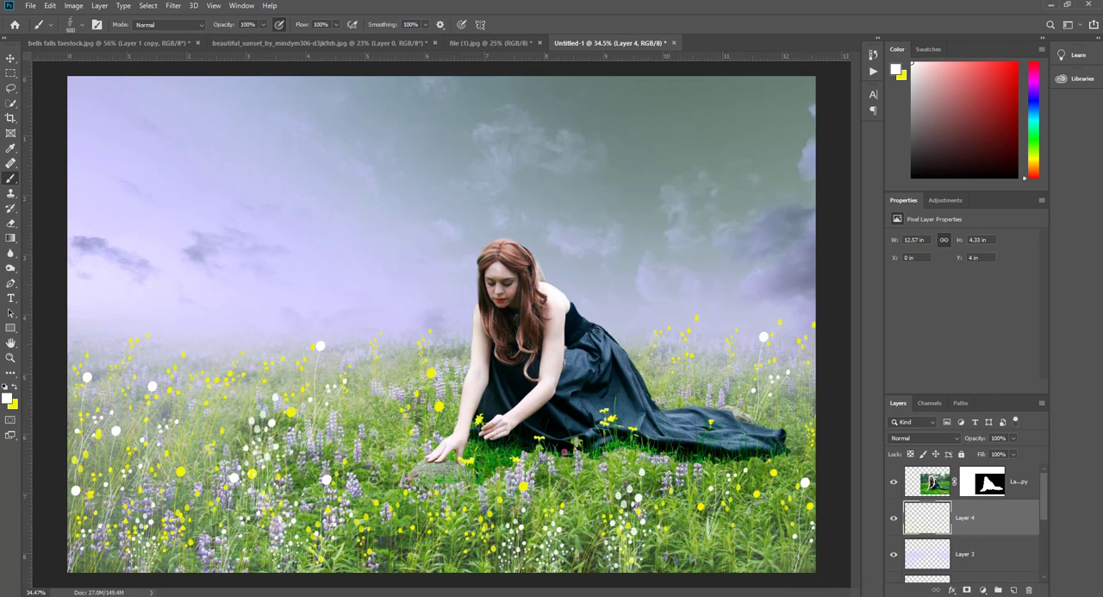
- Fill the meadow's foreground with dense tiny white flowers using Sampled Brush #8 at 437 px, enlarging the brush for bigger clusters
{"action": "right_click", "coordinate": [333, 428]}
{"action": "scroll", "coordinate": [431, 545], "scroll_direction": "down", "scroll_amount": 1}
{"action": "left_click", "coordinate": [431, 545]}
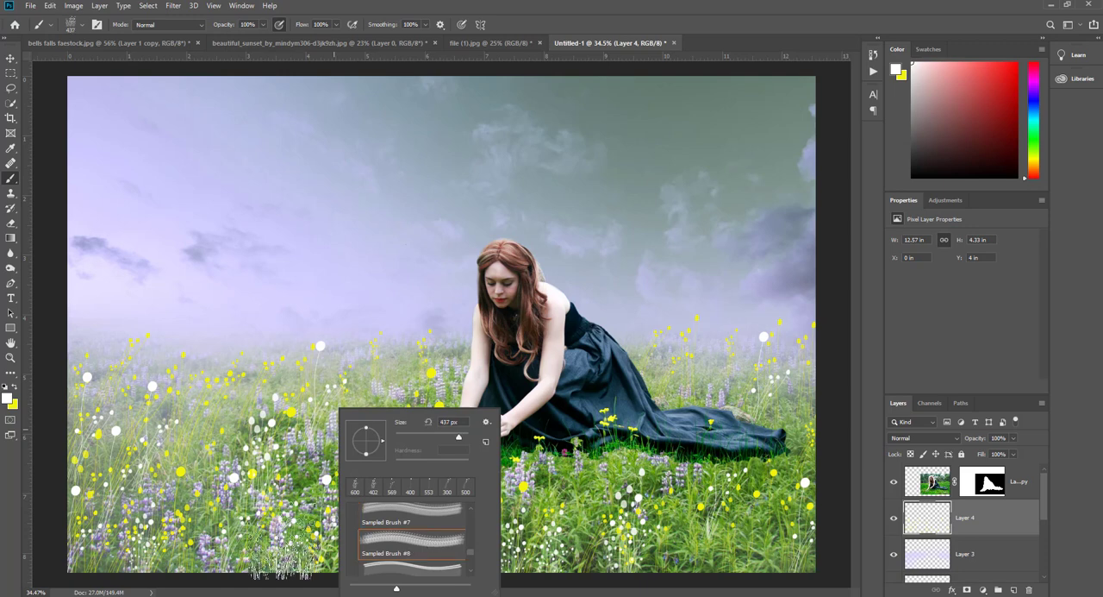
{"action": "left_click", "coordinate": [247, 545]}
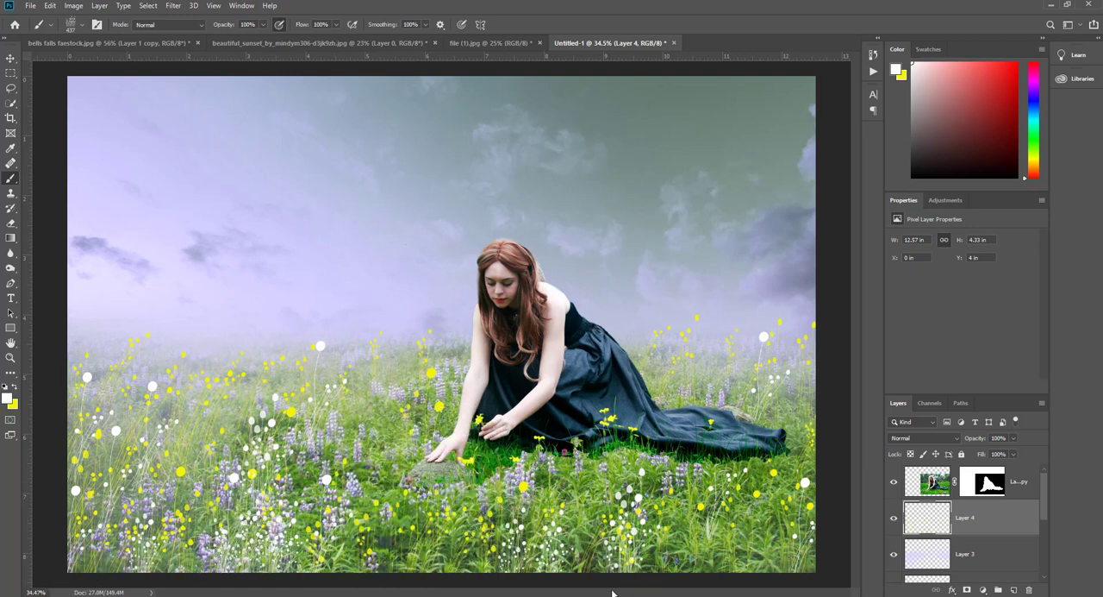
{"action": "left_click", "coordinate": [763, 535]}
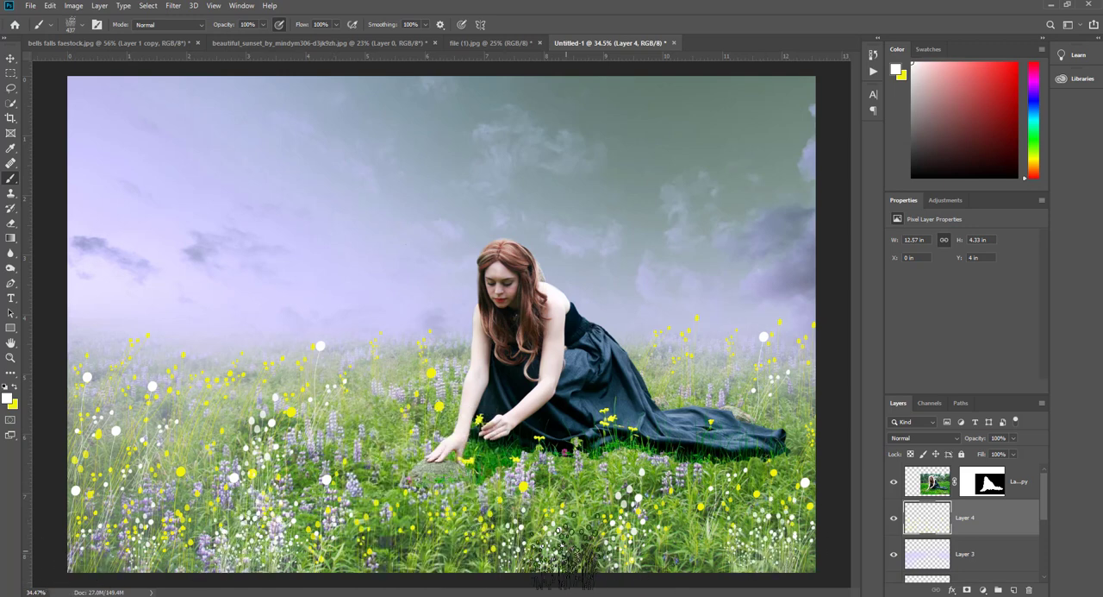
{"action": "key", "text": "bracketright"}
{"action": "key", "text": "bracketright"}
{"action": "key", "text": "bracketright"}
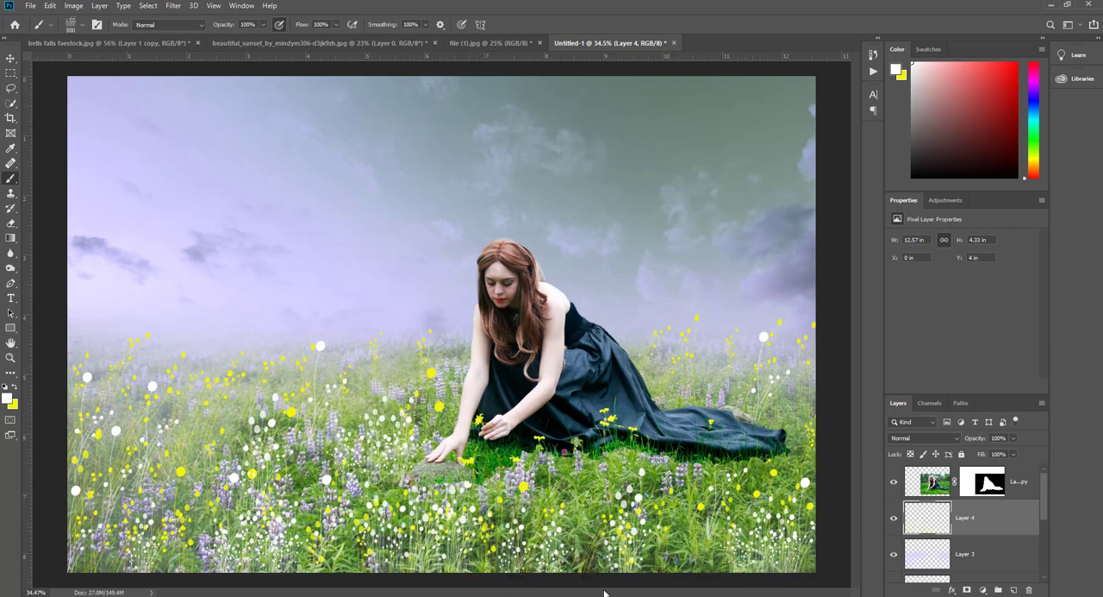
- Stamp tiny white flower clusters behind the woman's dress train and along the meadow's right edge with Sampled Brush #8
{"action": "left_click", "coordinate": [690, 386]}
{"action": "left_click", "coordinate": [781, 426]}
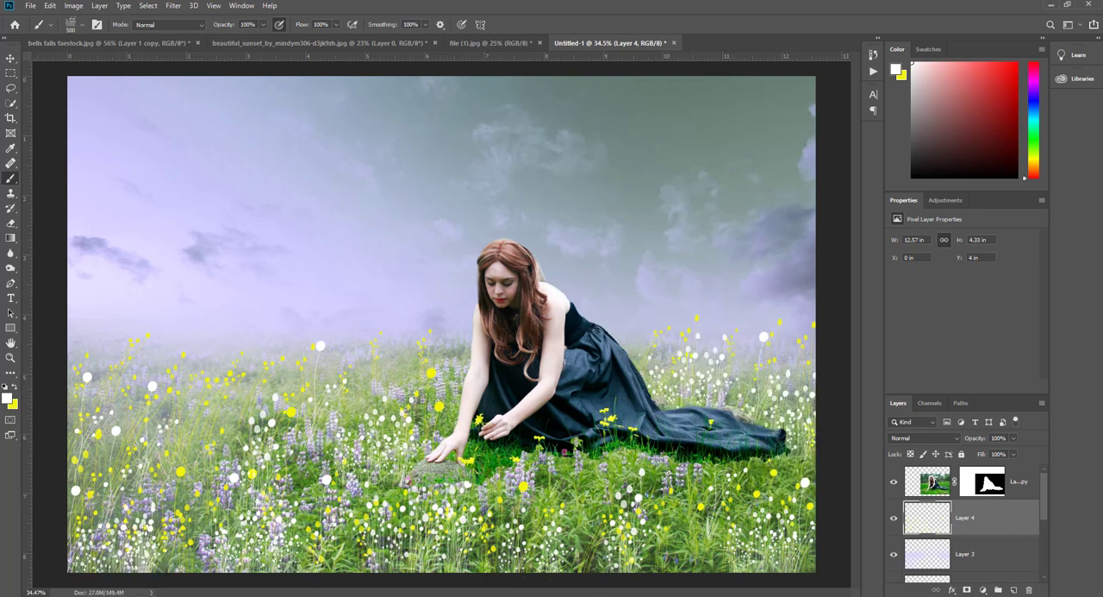
{"action": "key", "text": "bracketright"}
{"action": "key", "text": "bracketright"}
{"action": "key", "text": "bracketright"}
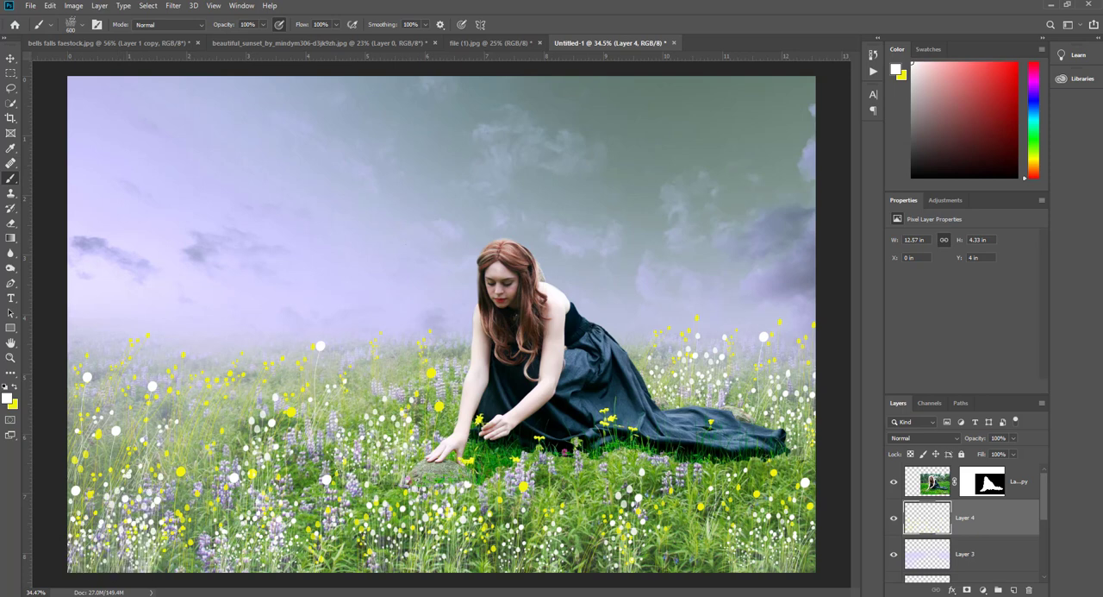
- Choose the flowers brush at 539 px and stamp small white star flowers in the foreground, left and right of the stone
{"action": "right_click", "coordinate": [481, 533]}
{"action": "scroll", "coordinate": [552, 547], "scroll_direction": "down", "scroll_amount": 3}
{"action": "left_click", "coordinate": [550, 552]}
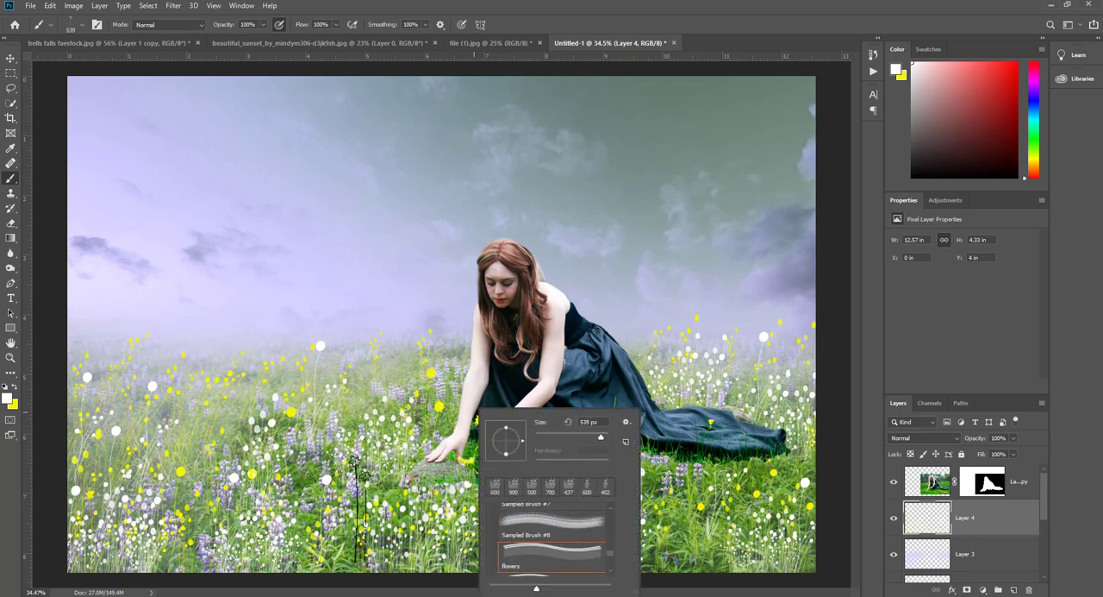
{"action": "left_click", "coordinate": [330, 528]}
{"action": "left_click", "coordinate": [308, 520]}
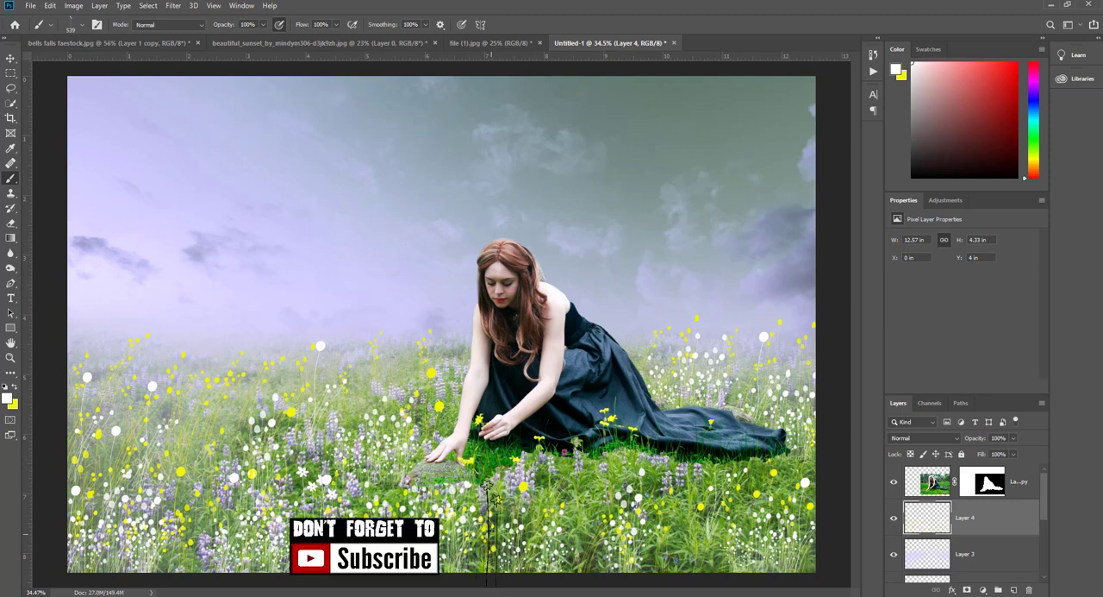
{"action": "left_click", "coordinate": [582, 540]}
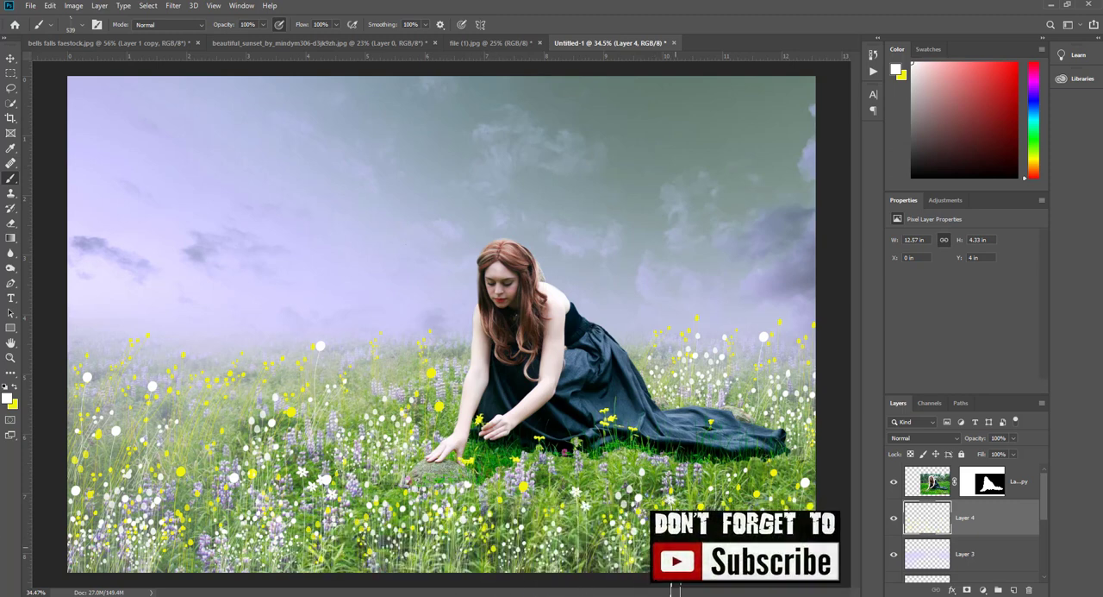
- Stamp larger white star flowers in the meadow beside the woman's outstretched arm, enlarging the brush in stages to 1200 px
{"action": "key", "text": "bracketright"}
{"action": "key", "text": "bracketright"}
{"action": "key", "text": "bracketright"}
{"action": "key", "text": "bracketright"}
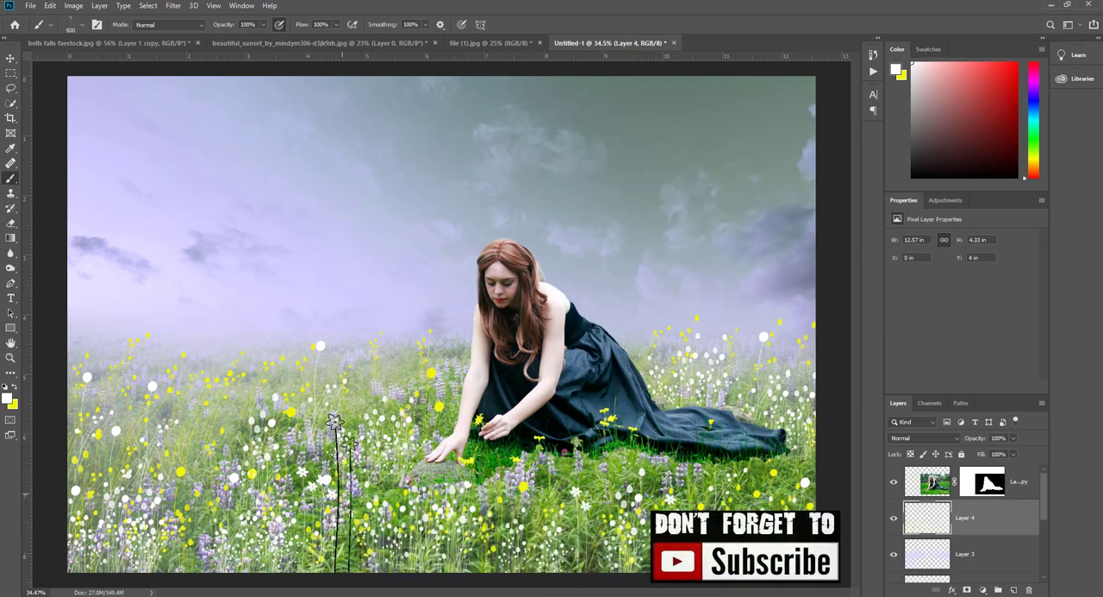
{"action": "left_click", "coordinate": [363, 489]}
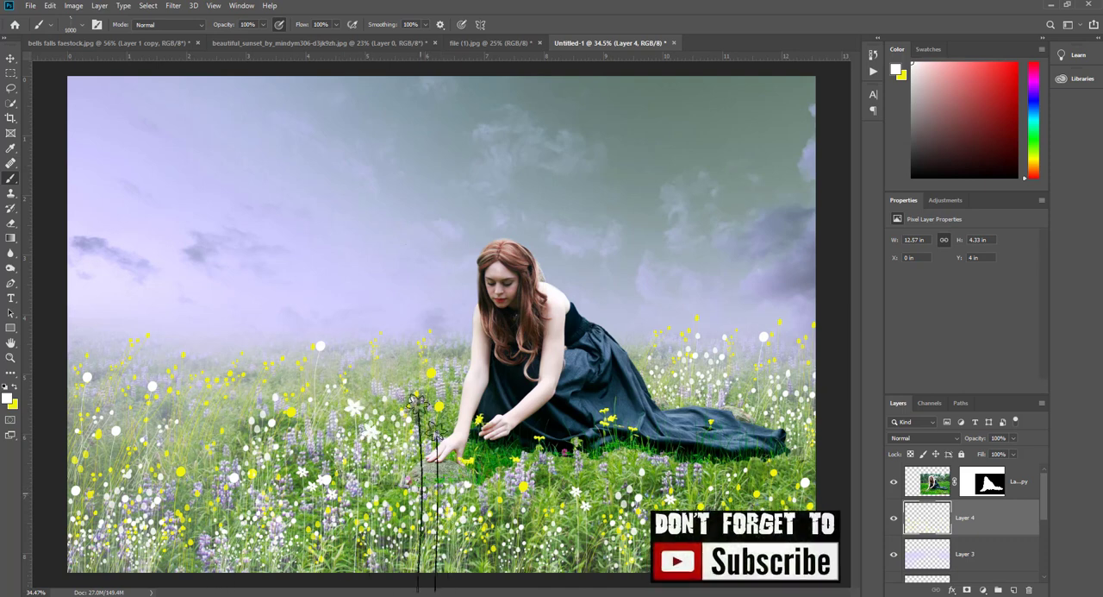
{"action": "key", "text": "bracketright"}
{"action": "key", "text": "bracketright"}
{"action": "key", "text": "bracketright"}
{"action": "left_click", "coordinate": [409, 471]}
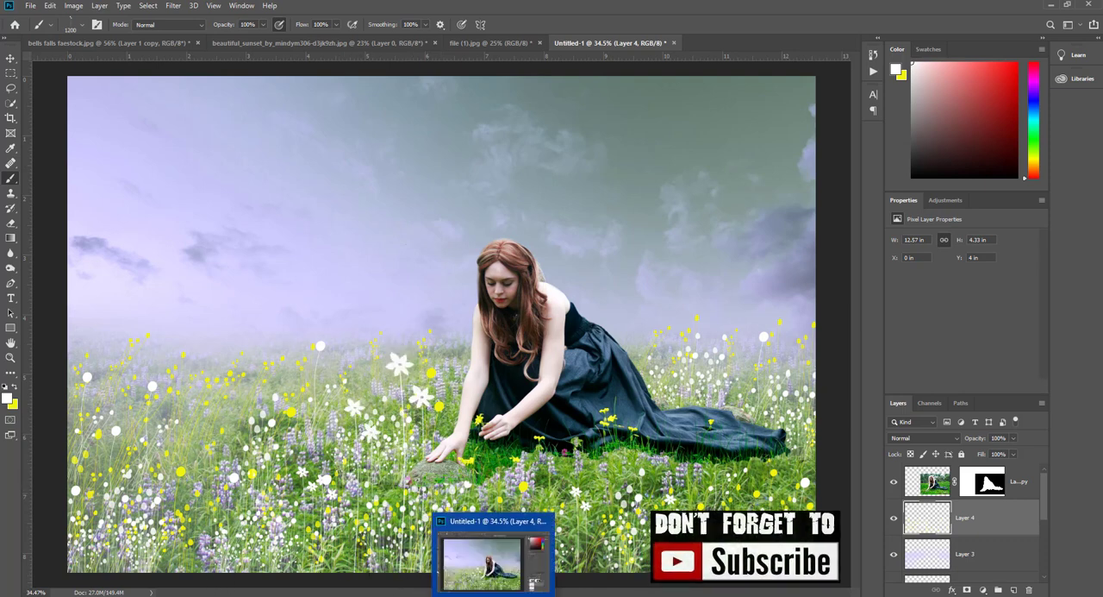
- Stamp large white star flowers at 1200 px across the left meadow and behind the dress train, undoing the misplaced stamp
{"action": "left_click", "coordinate": [223, 471]}
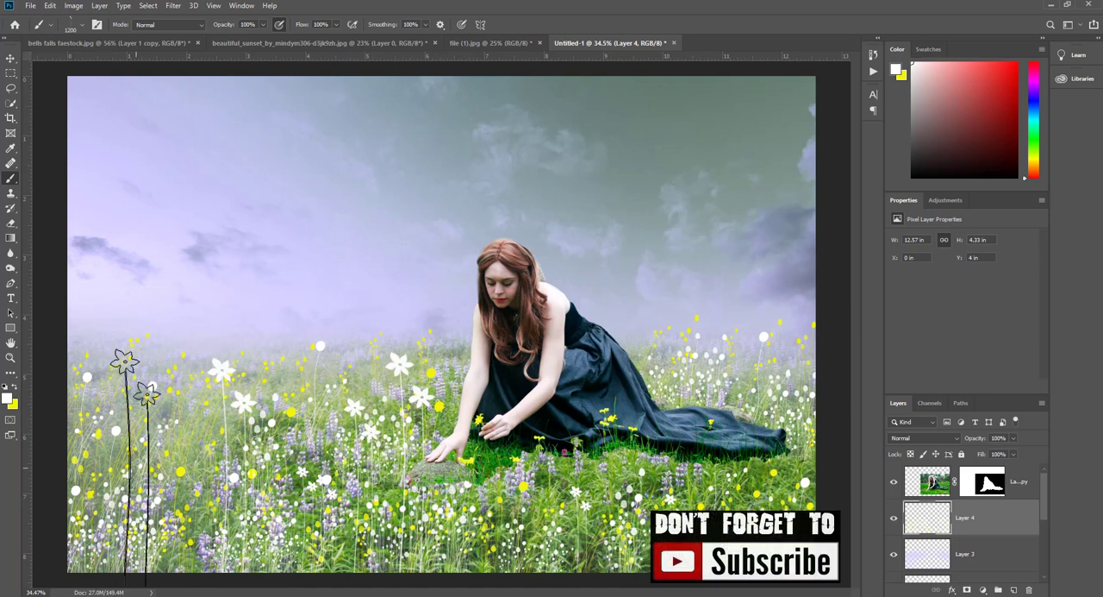
{"action": "left_click", "coordinate": [124, 474]}
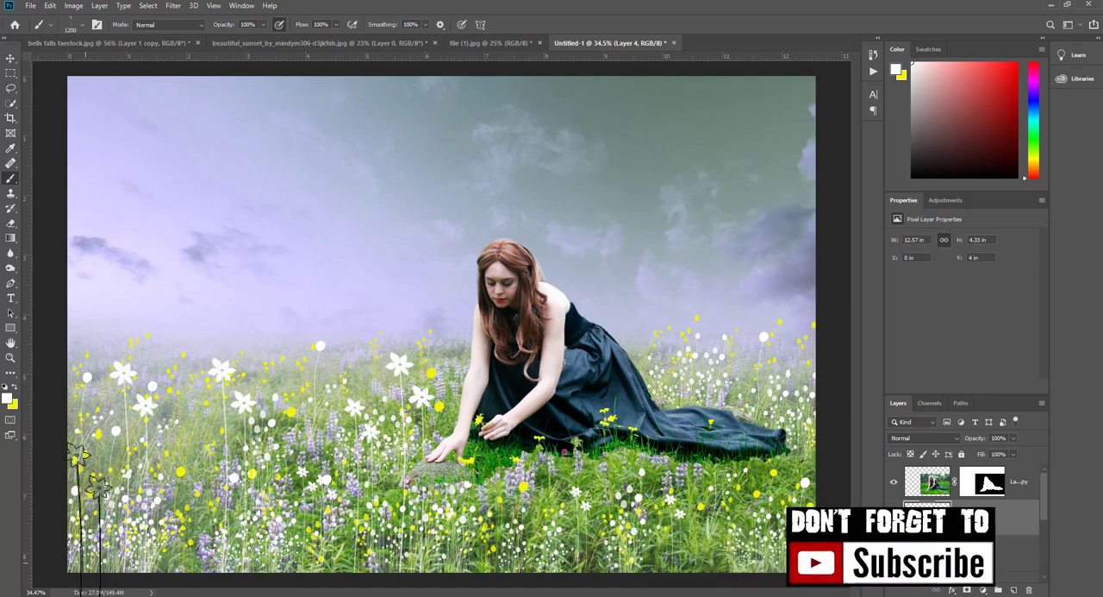
{"action": "left_click", "coordinate": [86, 515]}
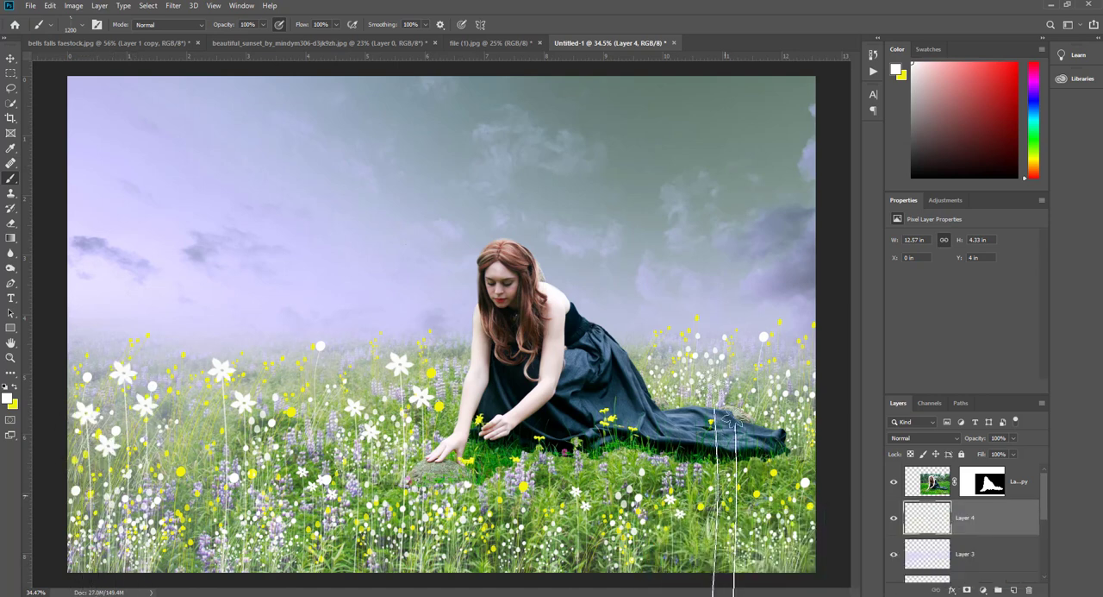
{"action": "left_click", "coordinate": [657, 431]}
{"action": "key", "text": "ctrl+z"}
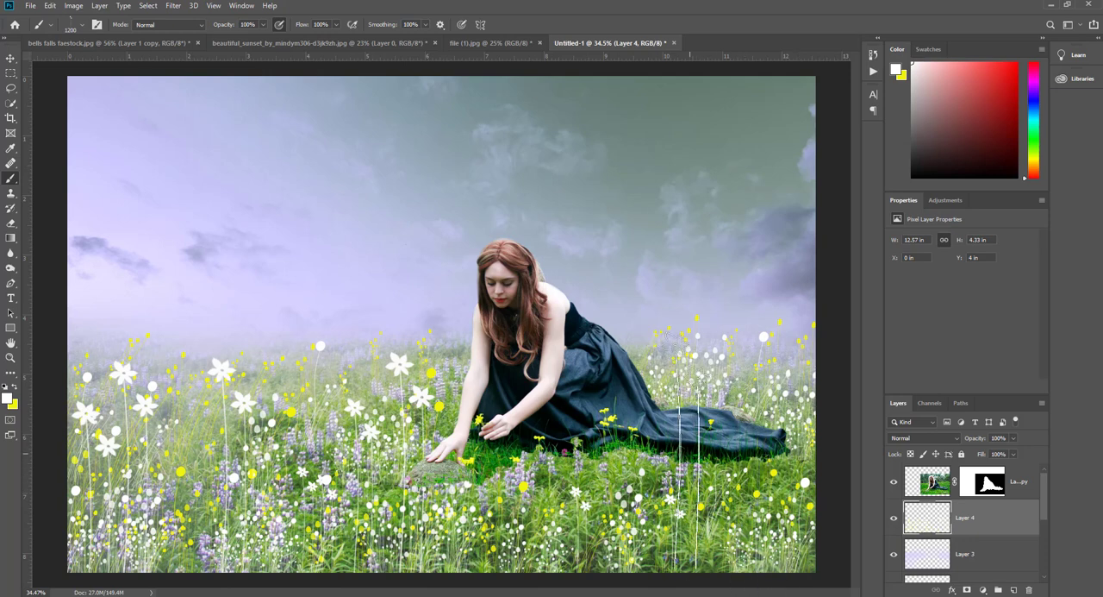
{"action": "left_click", "coordinate": [664, 449]}
{"action": "left_click", "coordinate": [786, 468]}
- With the stalks2.psd brush at 555 px, stamp a white flower below the woman and yellow ones over the left meadow
{"action": "right_click", "coordinate": [624, 533]}
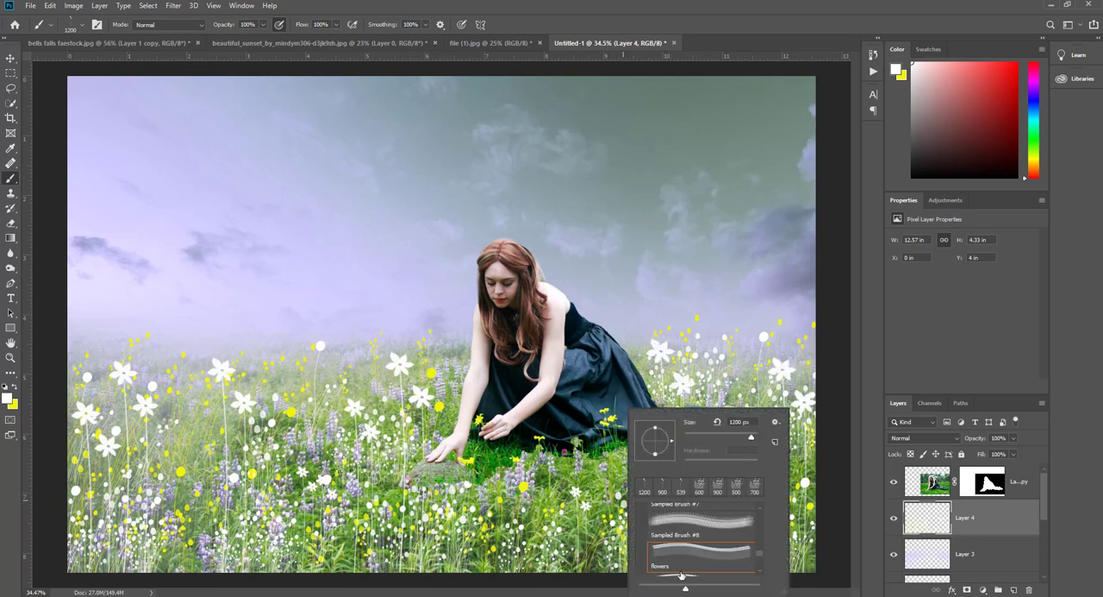
{"action": "scroll", "coordinate": [692, 569], "scroll_direction": "down", "scroll_amount": 2}
{"action": "left_click", "coordinate": [692, 564]}
{"action": "left_click", "coordinate": [549, 532]}
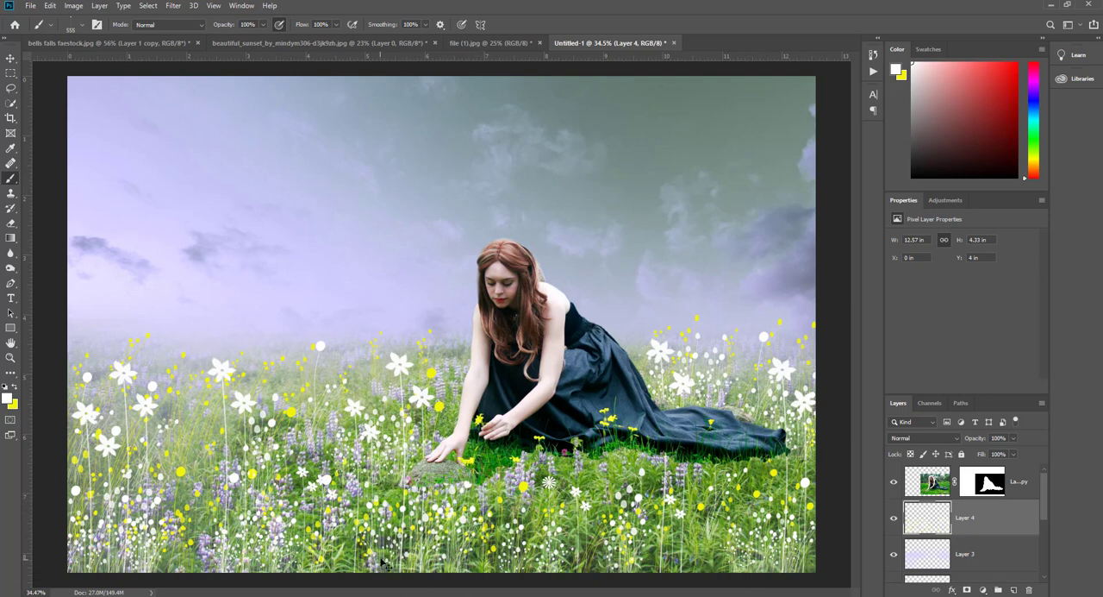
{"action": "left_click", "coordinate": [15, 388]}
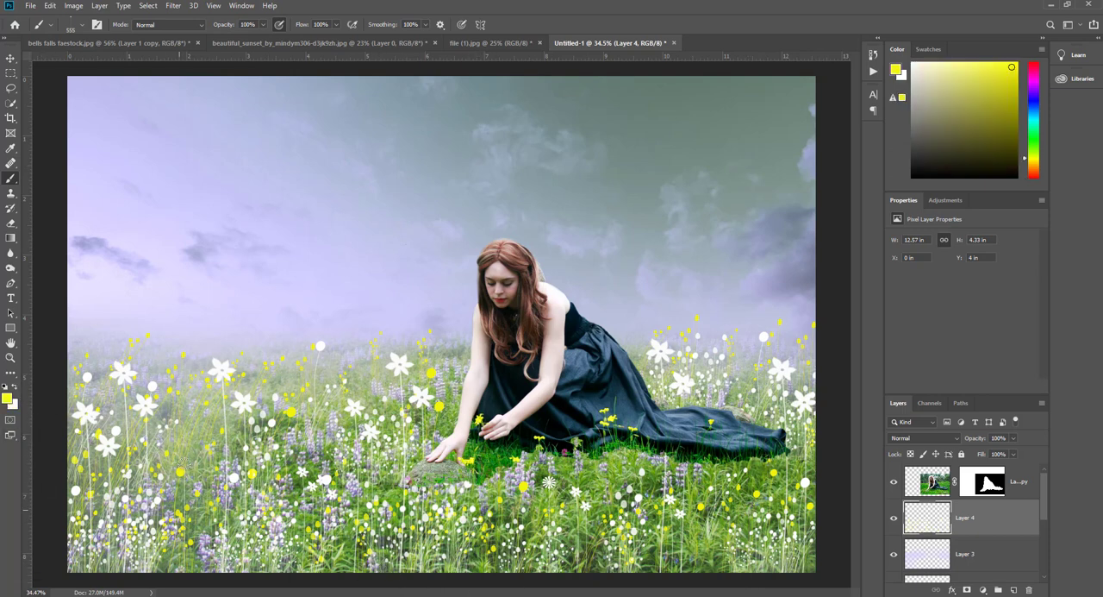
{"action": "left_click", "coordinate": [288, 473]}
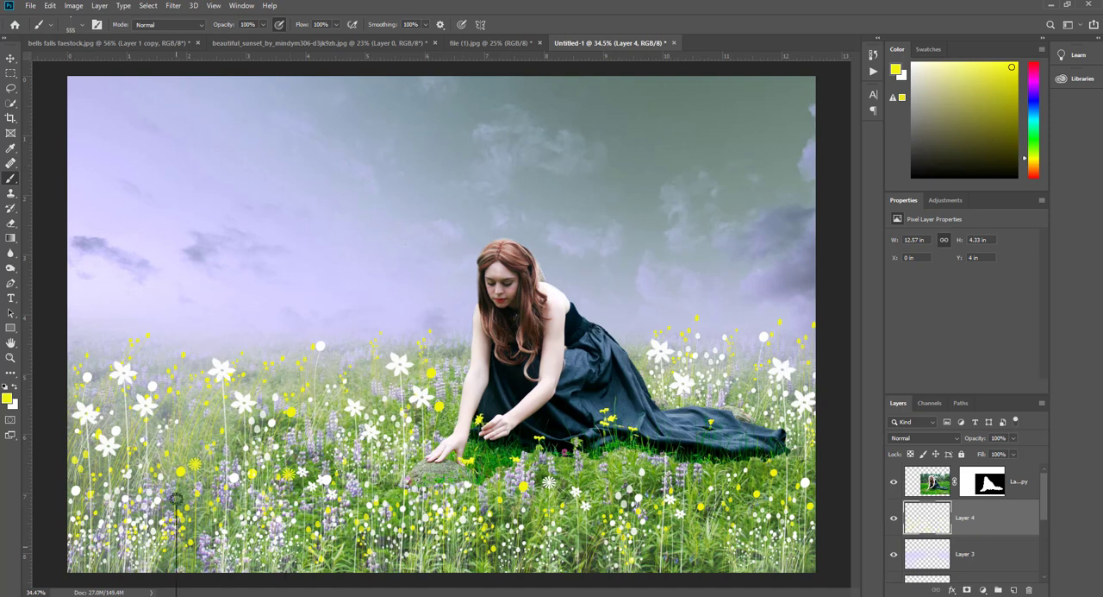
{"action": "left_click", "coordinate": [76, 485]}
- Stamp a yellow burst flower by the stone with a 589 px flower brush, plus two large ones farther left at 1100 px
{"action": "right_click", "coordinate": [557, 567]}
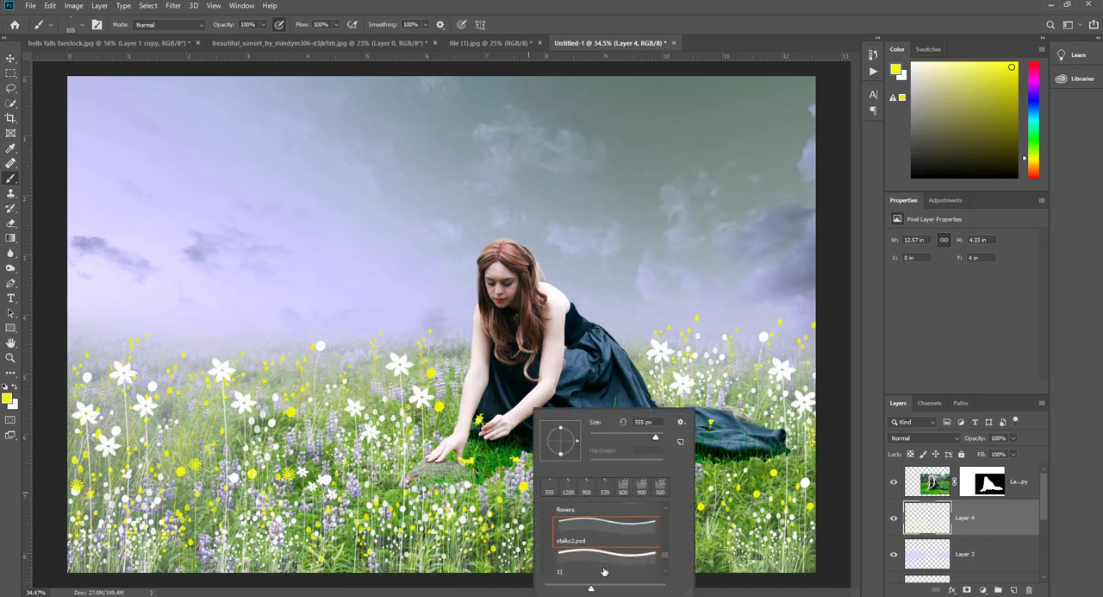
{"action": "left_click", "coordinate": [606, 485]}
{"action": "left_click", "coordinate": [384, 510]}
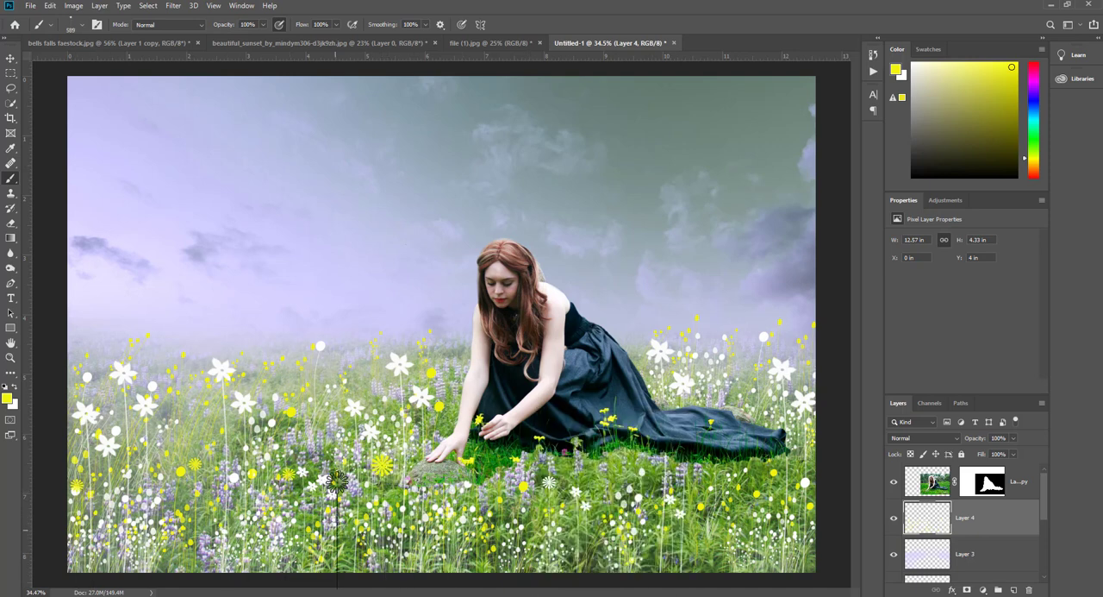
{"action": "key", "text": "bracketright"}
{"action": "key", "text": "bracketright"}
{"action": "key", "text": "bracketright"}
{"action": "key", "text": "bracketright"}
{"action": "key", "text": "bracketright"}
{"action": "key", "text": "bracketright"}
{"action": "left_click", "coordinate": [361, 473]}
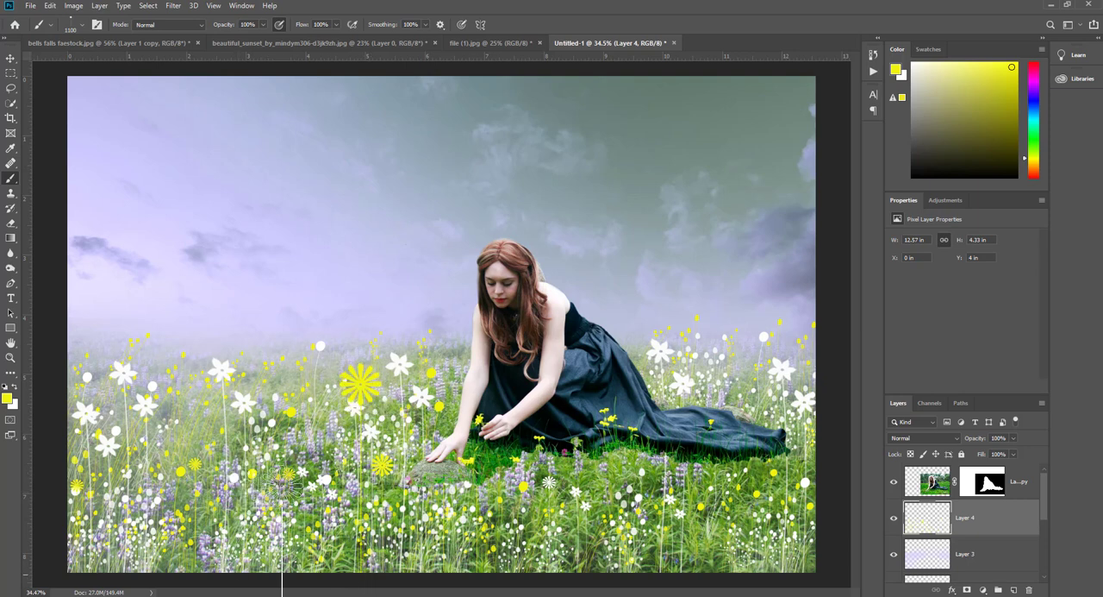
{"action": "left_click", "coordinate": [195, 506]}
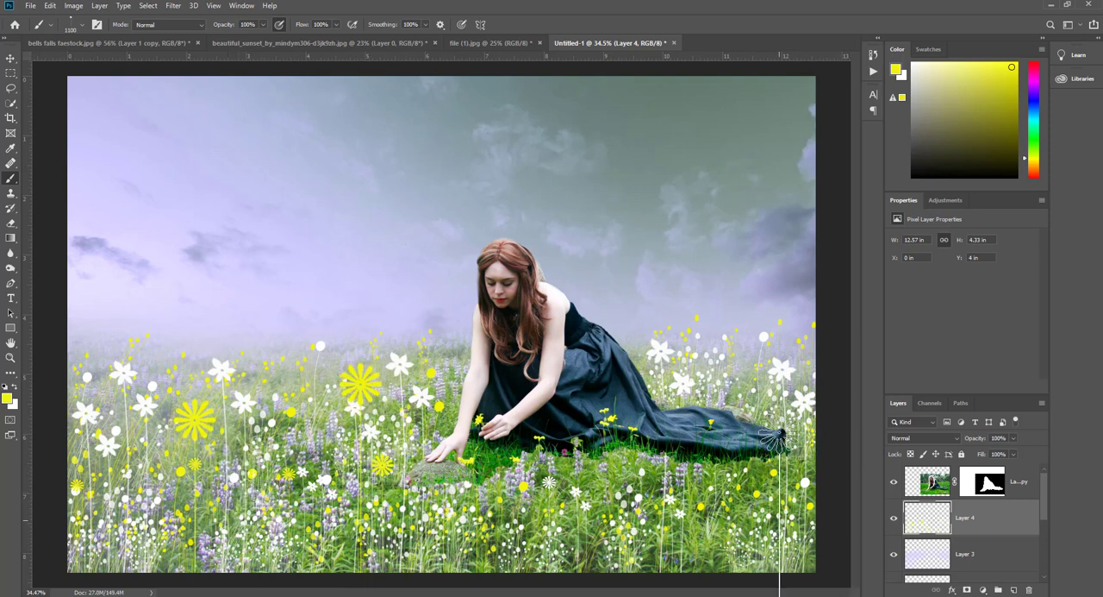
- Stamp smaller yellow burst flowers across the left meadow and behind the dress train, reducing the brush to 589 px and 400 px
{"action": "key", "text": "bracketleft"}
{"action": "key", "text": "bracketleft"}
{"action": "key", "text": "bracketleft"}
{"action": "key", "text": "bracketleft"}
{"action": "key", "text": "bracketleft"}
{"action": "key", "text": "bracketleft"}
{"action": "left_click", "coordinate": [321, 504]}
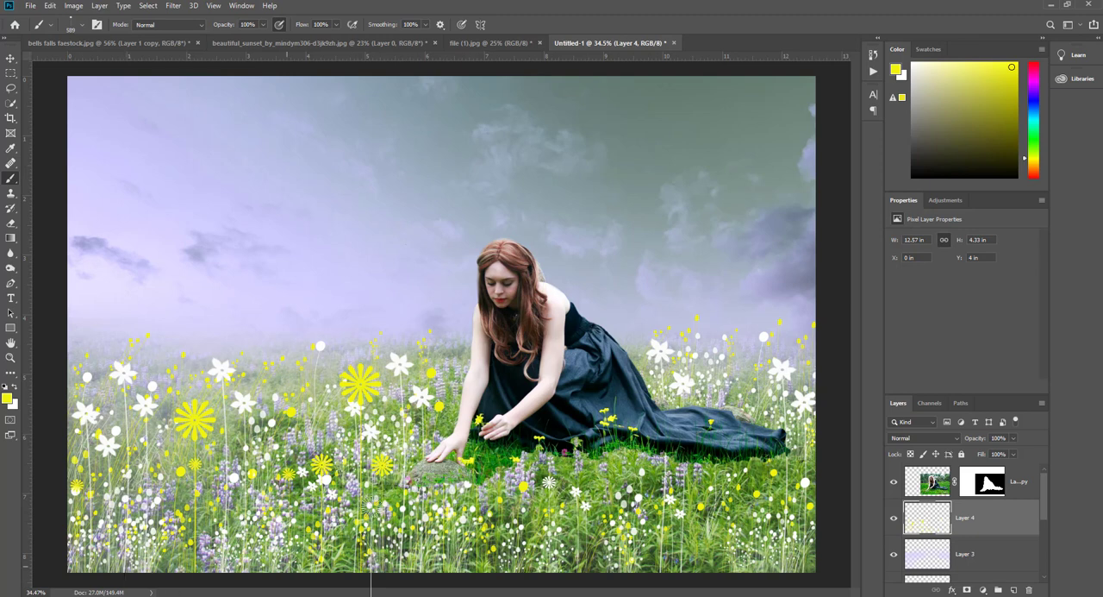
{"action": "left_click", "coordinate": [727, 353]}
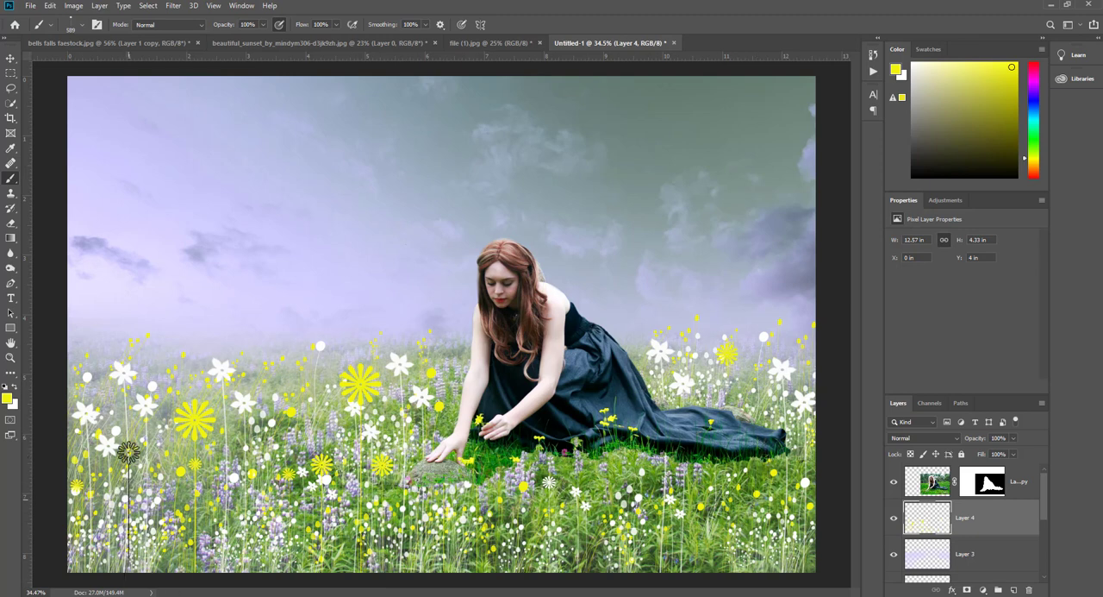
{"action": "left_click", "coordinate": [162, 508]}
{"action": "key", "text": "bracketleft"}
{"action": "key", "text": "bracketleft"}
{"action": "left_click", "coordinate": [181, 536]}
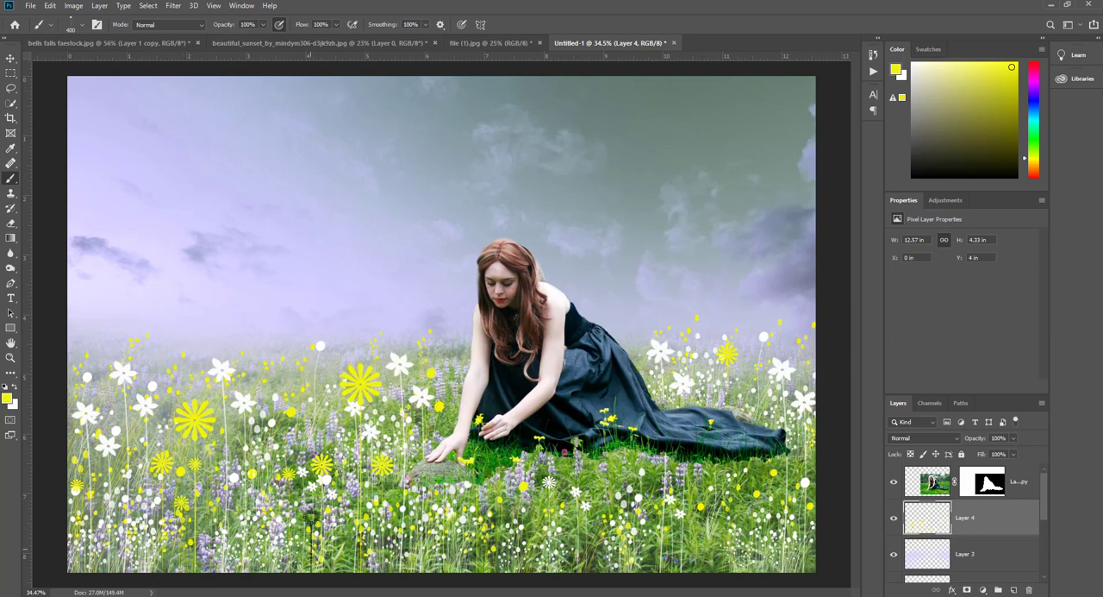
- Unlock the foggy forest image file.jpg, copy it into the composite and move it against the canvas's left edge
{"action": "key", "text": "v"}
{"action": "left_click", "coordinate": [606, 42]}
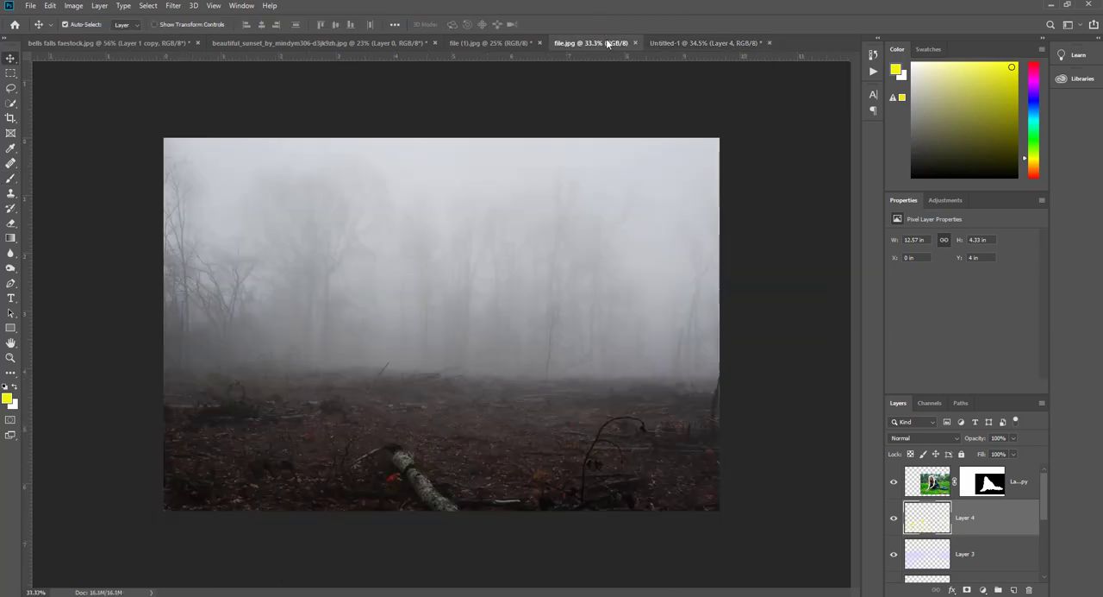
{"action": "left_click", "coordinate": [1028, 483]}
{"action": "left_click_drag", "start_coordinate": [431, 407], "coordinate": [653, 258]}
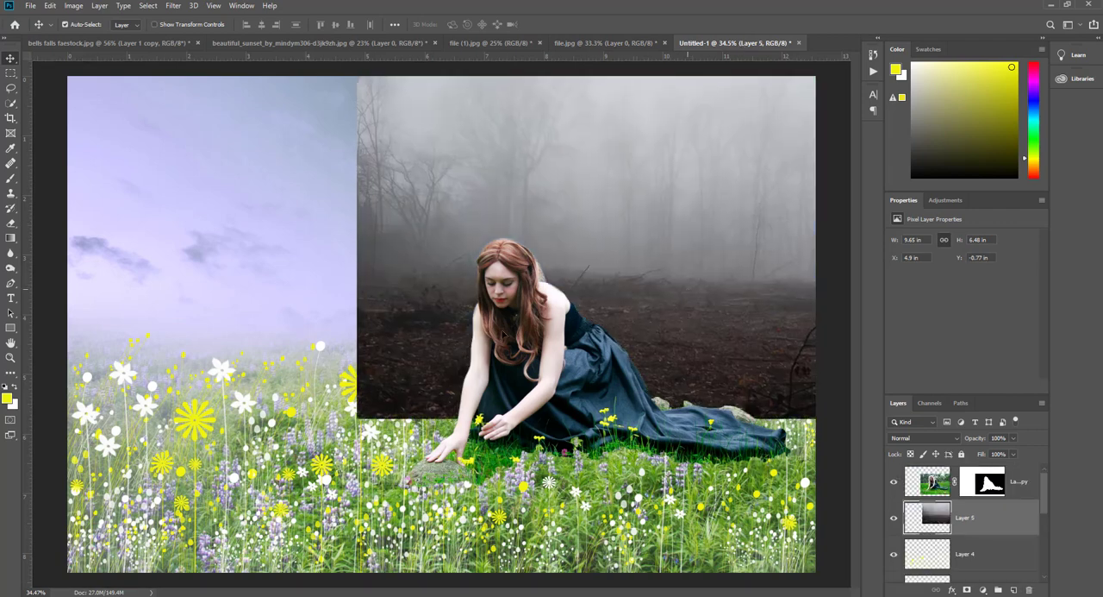
{"action": "left_click_drag", "start_coordinate": [686, 325], "coordinate": [397, 317]}
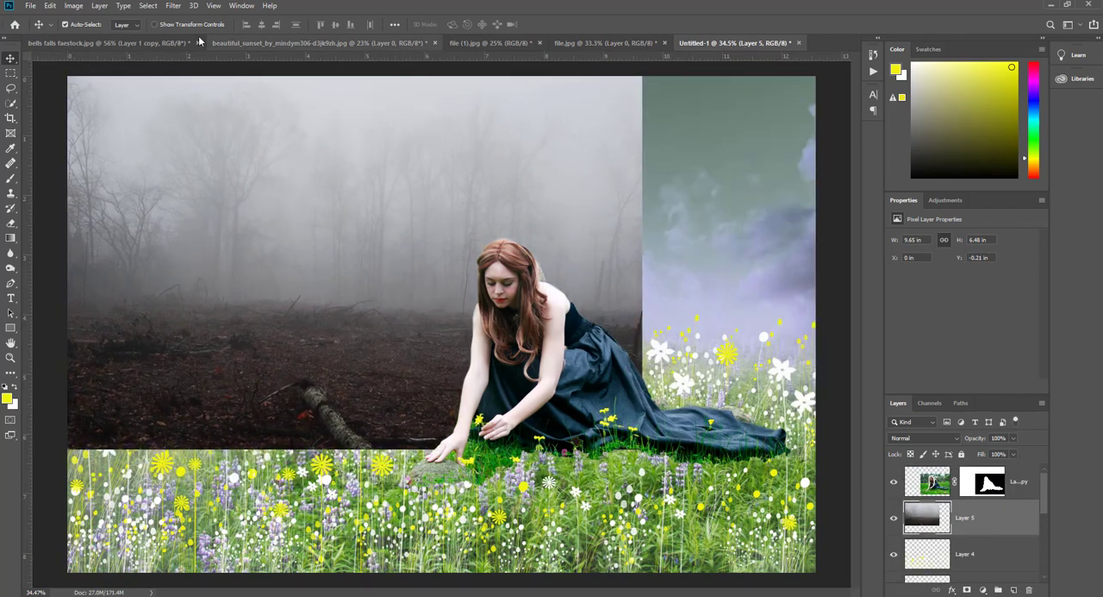
- Scale the foggy forest layer proportionally to about 12.6 in wide so it spans the full canvas width
{"action": "left_click", "coordinate": [155, 24]}
{"action": "left_click_drag", "start_coordinate": [641, 256], "coordinate": [824, 275]}
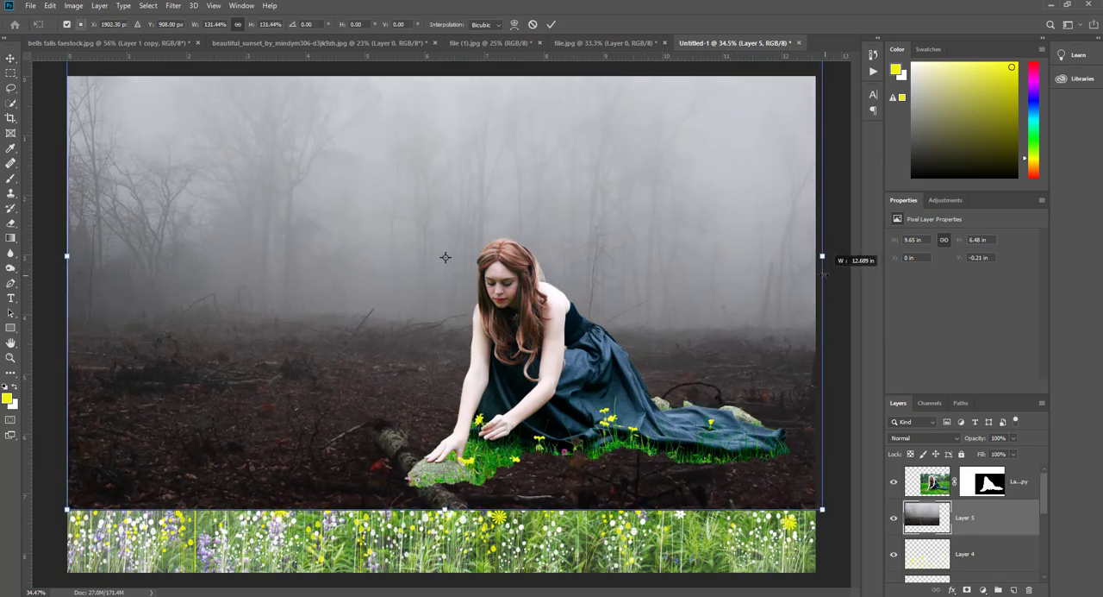
{"action": "key", "text": "Return"}
- Move the forest layer below the meadow's Layer 1 and above the sky's adjustment layer, and hide the transform controls
{"action": "scroll", "coordinate": [951, 532], "scroll_direction": "down", "scroll_amount": 1}
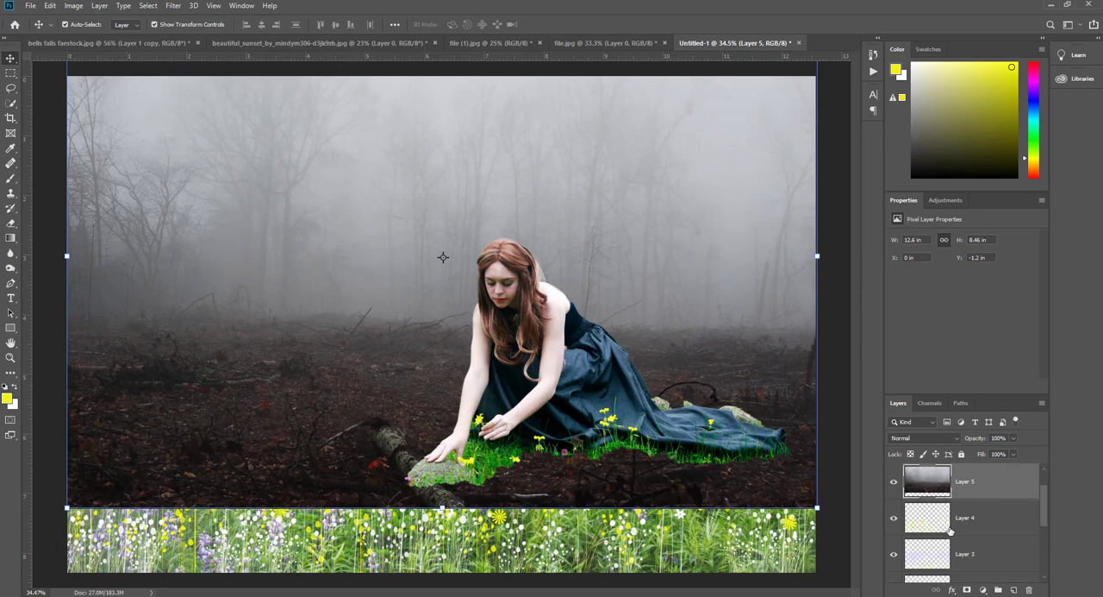
{"action": "left_click_drag", "start_coordinate": [935, 483], "coordinate": [939, 569]}
{"action": "scroll", "coordinate": [956, 538], "scroll_direction": "down", "scroll_amount": 2}
{"action": "left_click_drag", "start_coordinate": [937, 482], "coordinate": [948, 511]}
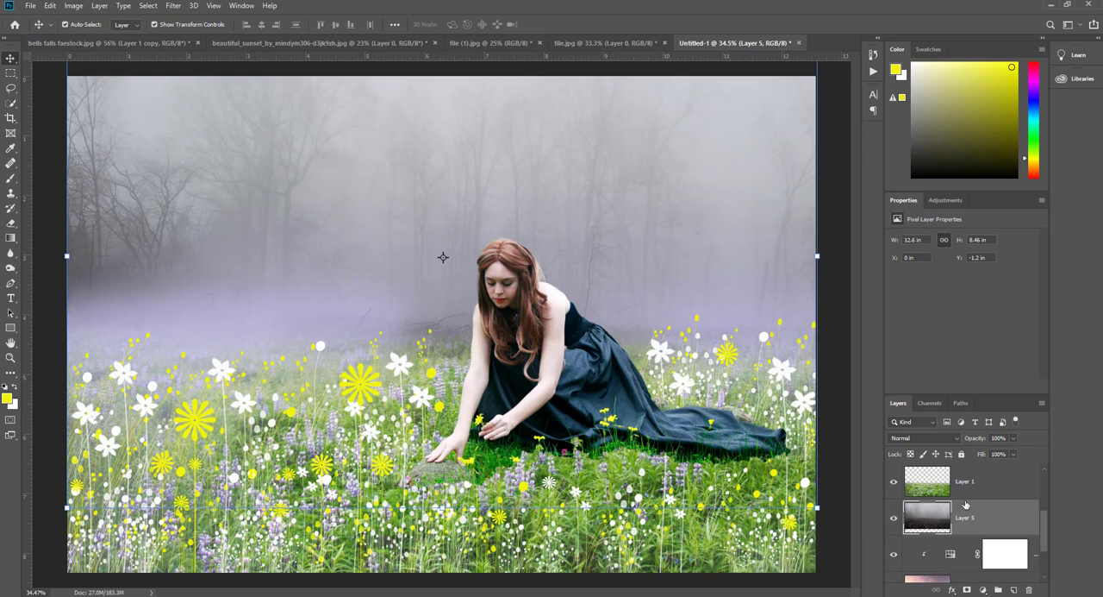
{"action": "scroll", "coordinate": [966, 504], "scroll_direction": "down", "scroll_amount": 2}
{"action": "mouse_move", "coordinate": [933, 480]}
{"action": "left_mouse_down"}
{"action": "mouse_move", "coordinate": [936, 552]}
{"action": "mouse_move", "coordinate": [952, 552]}
{"action": "mouse_move", "coordinate": [940, 480]}
{"action": "left_mouse_up"}
{"action": "scroll", "coordinate": [956, 534], "scroll_direction": "up", "scroll_amount": 1}
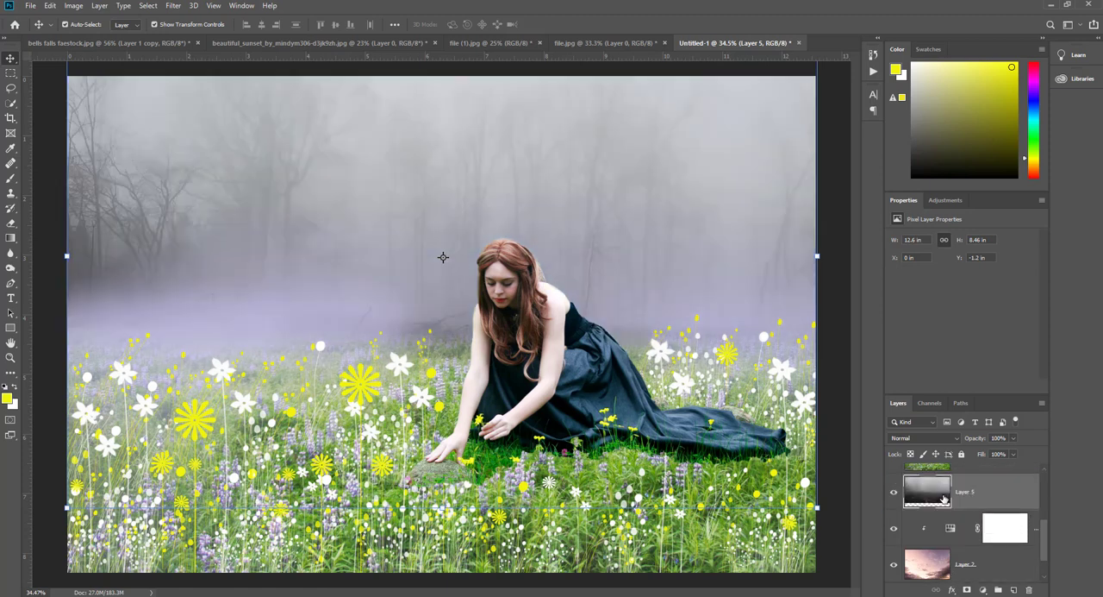
{"action": "left_click", "coordinate": [155, 24]}
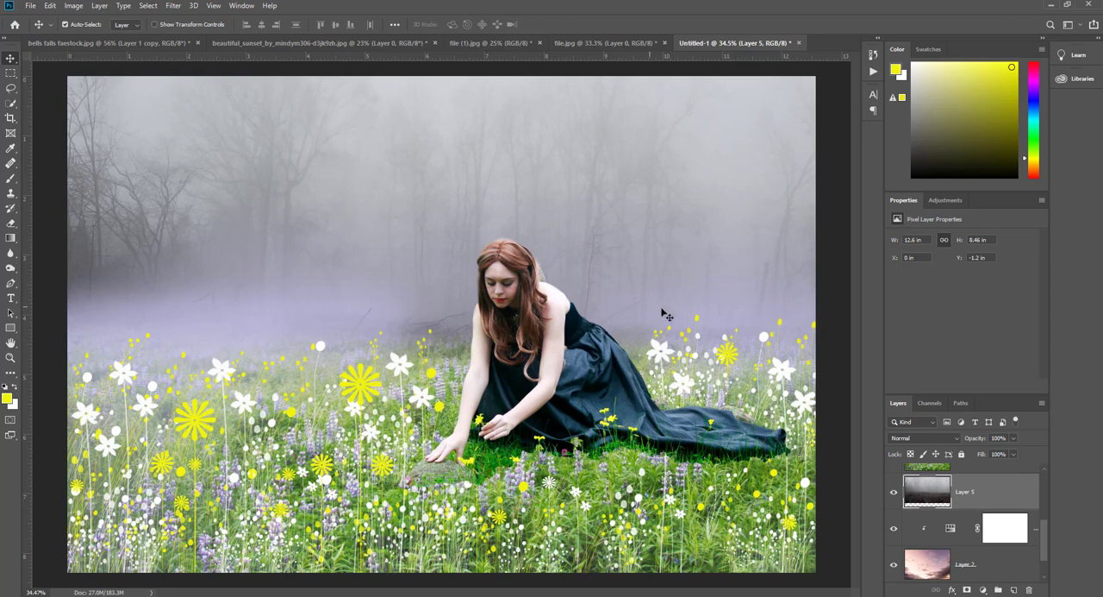
- Add a layer between forest and meadow and paint black shading with a soft 400 px brush at 15%, then 30% opacity
{"action": "left_click_drag", "start_coordinate": [984, 442], "coordinate": [1040, 442]}
{"action": "key", "text": "ctrl+z"}
{"action": "key", "text": "b"}
{"action": "key", "text": "d"}
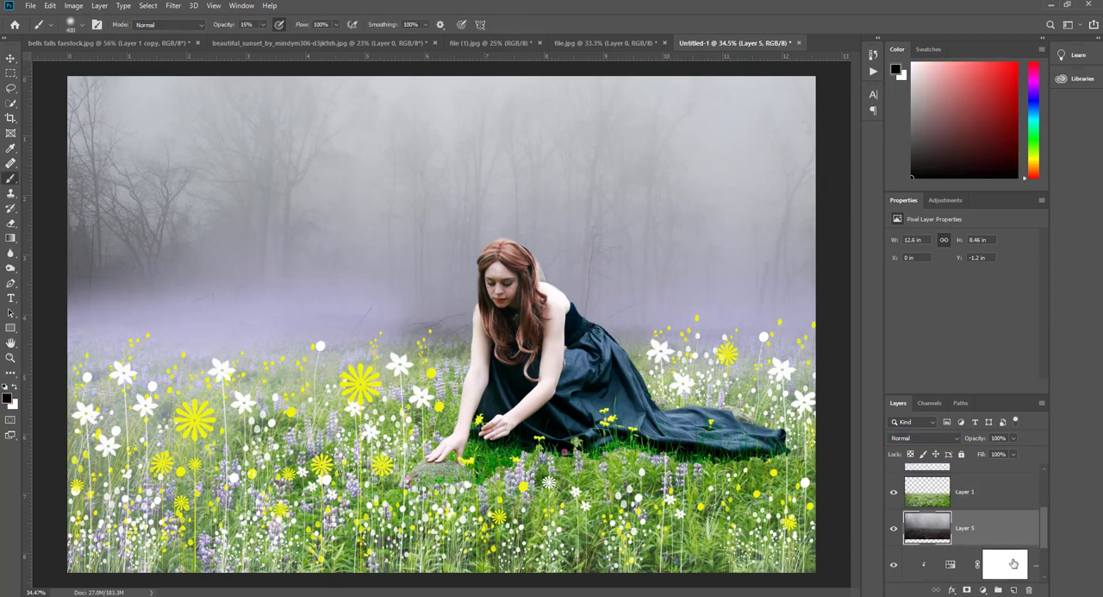
{"action": "left_click", "coordinate": [1013, 589]}
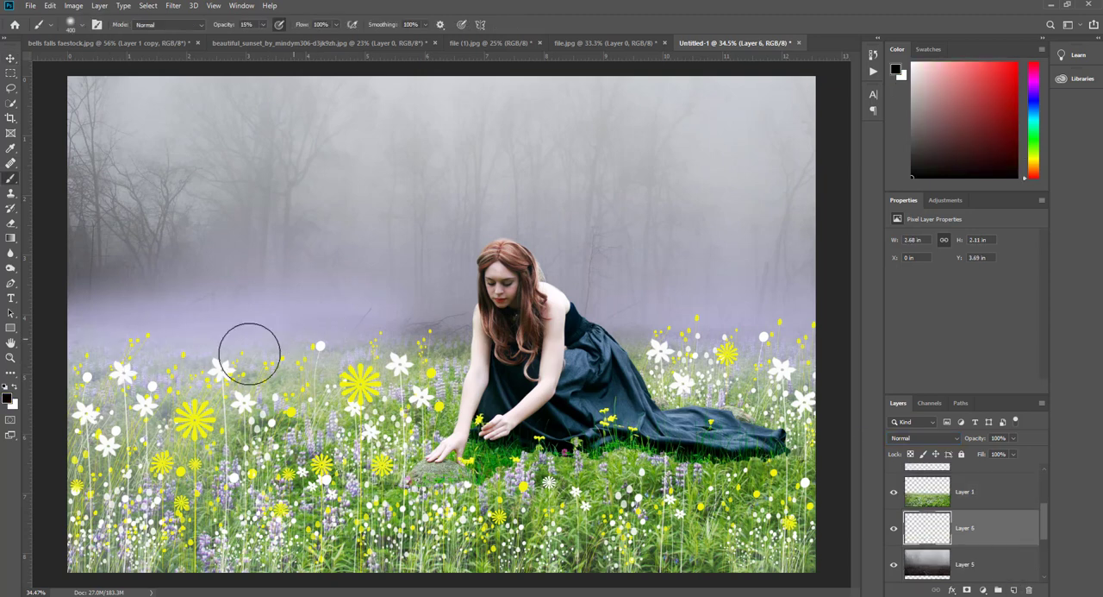
{"action": "mouse_move", "coordinate": [637, 334]}
{"action": "left_mouse_down"}
{"action": "mouse_move", "coordinate": [637, 356]}
{"action": "mouse_move", "coordinate": [787, 519]}
{"action": "mouse_move", "coordinate": [3, 543]}
{"action": "left_mouse_up"}
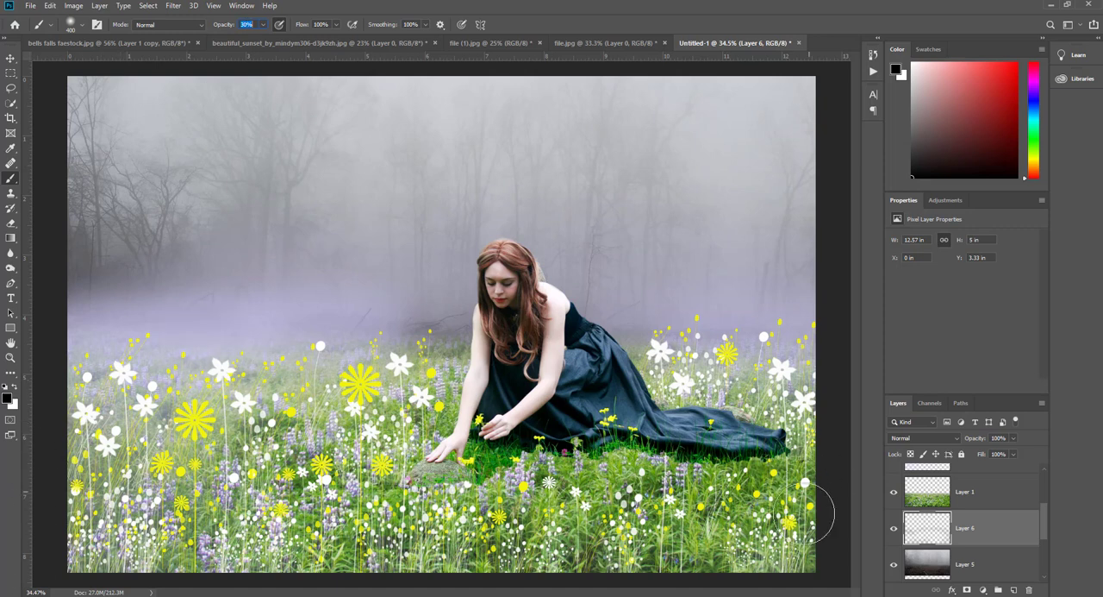
{"action": "mouse_move", "coordinate": [680, 354]}
{"action": "left_mouse_down"}
{"action": "mouse_move", "coordinate": [402, 338]}
{"action": "mouse_move", "coordinate": [440, 327]}
{"action": "mouse_move", "coordinate": [509, 388]}
{"action": "left_mouse_up"}
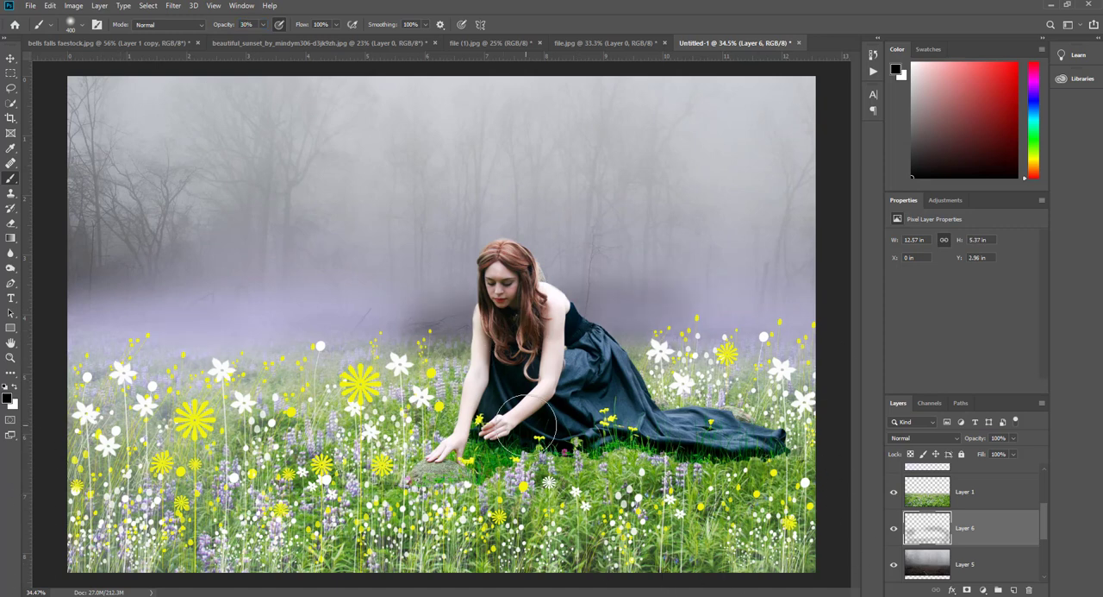
- Undo the last shading stroke and repaint soft black shading behind the meadow at 20% opacity, enlarging the brush to 800 px
{"action": "key", "text": "ctrl+z"}
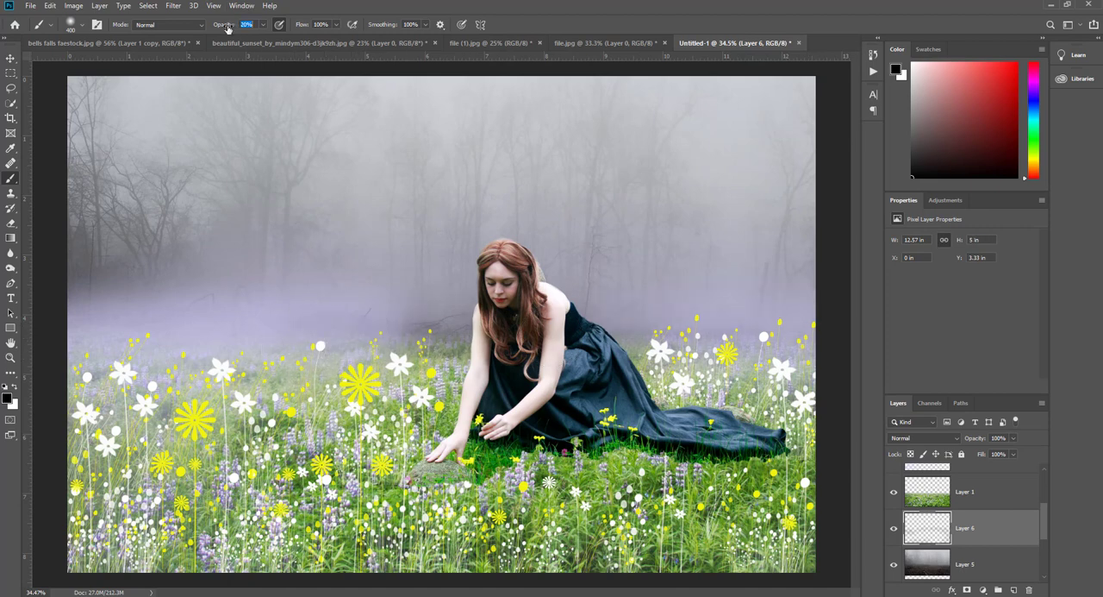
{"action": "mouse_move", "coordinate": [806, 338]}
{"action": "left_mouse_down"}
{"action": "mouse_move", "coordinate": [364, 345]}
{"action": "mouse_move", "coordinate": [342, 379]}
{"action": "left_mouse_up"}
{"action": "key", "text": "bracketright"}
{"action": "key", "text": "bracketright"}
{"action": "key", "text": "bracketright"}
{"action": "key", "text": "bracketright"}
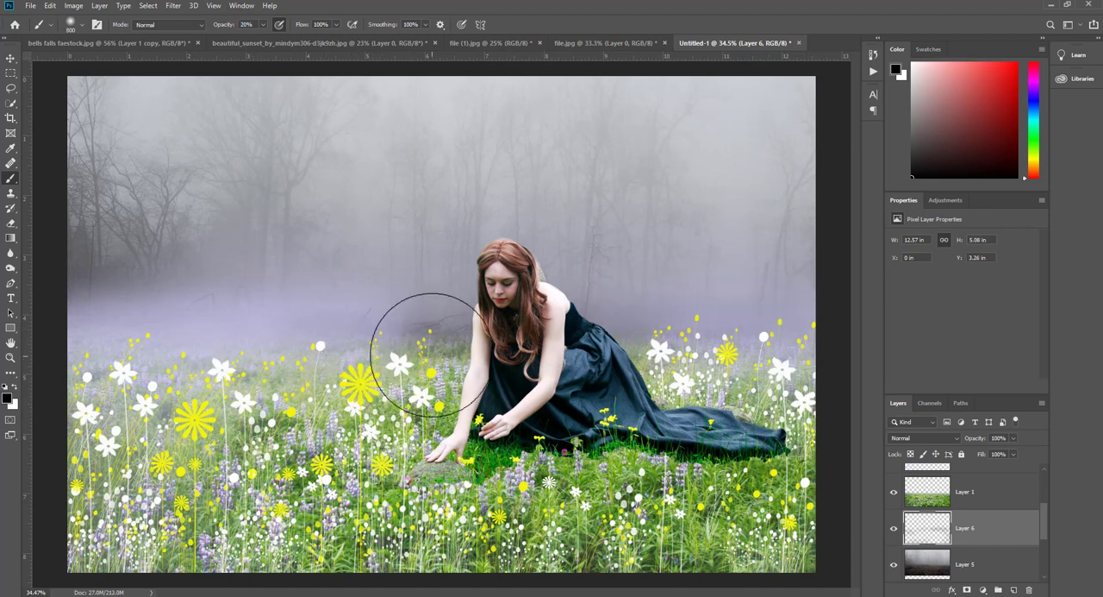
{"action": "left_click", "coordinate": [429, 327]}
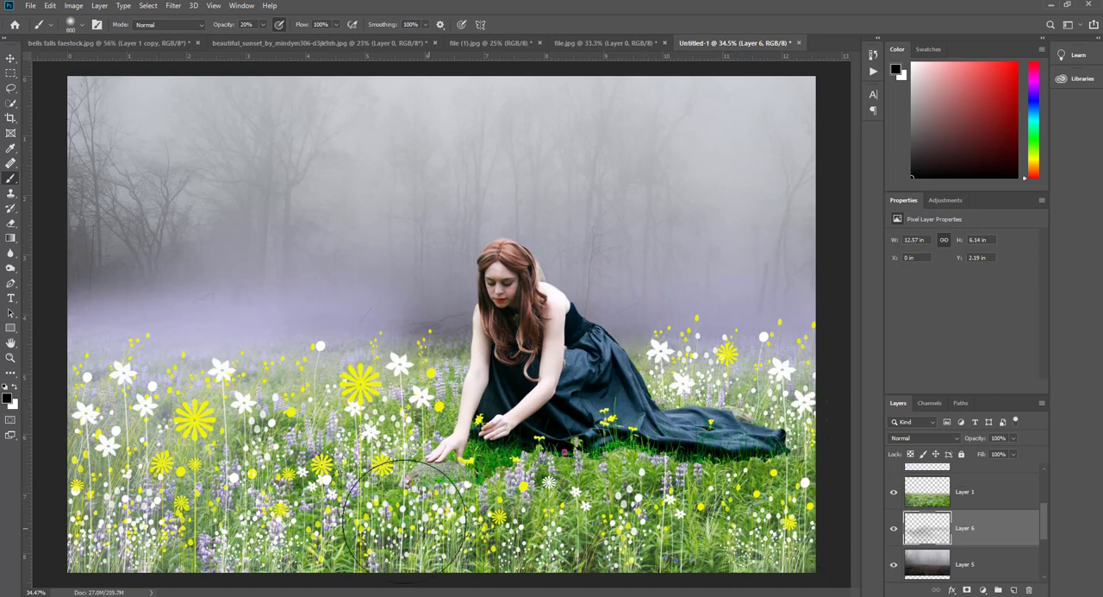
- Try darkening the misty trees with the 800 px brush at 20%, then 10% opacity, and undo those strokes
{"action": "left_click_drag", "start_coordinate": [96, 300], "coordinate": [414, 228]}
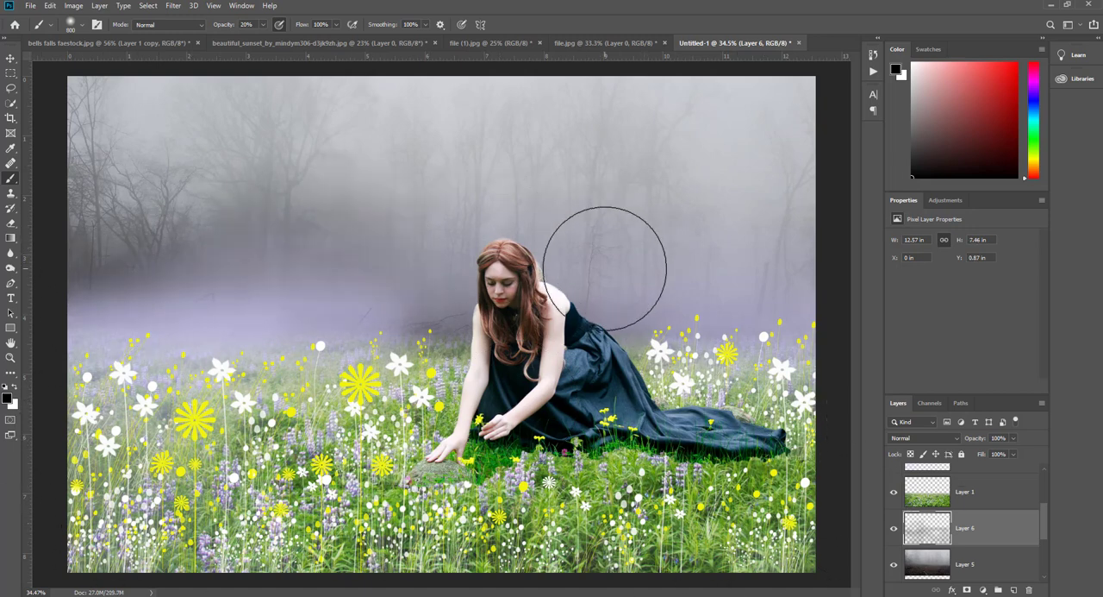
{"action": "key", "text": "ctrl+z"}
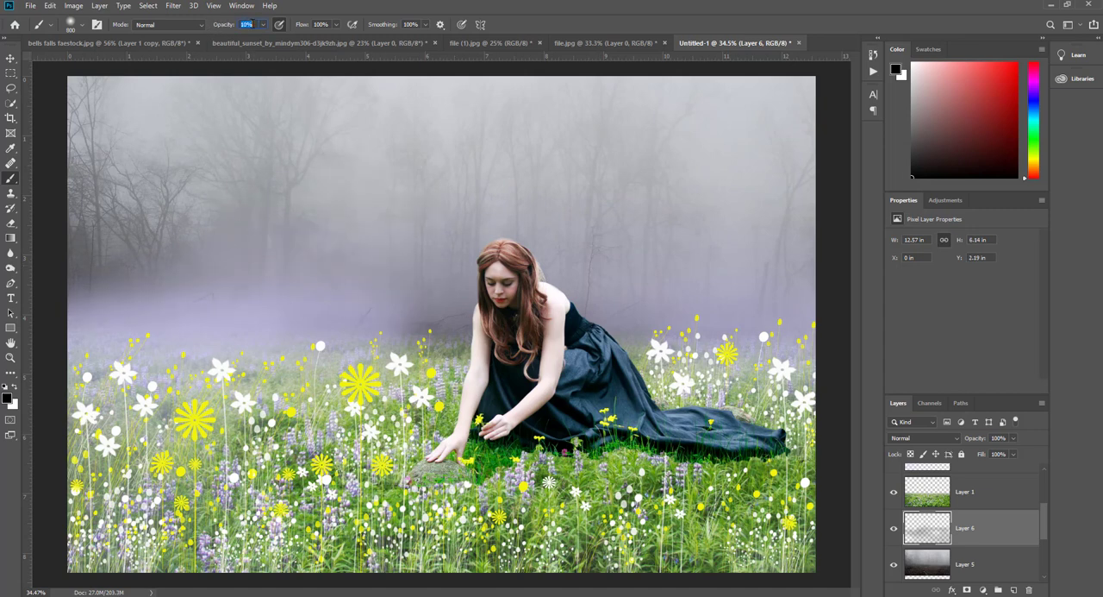
{"action": "left_click_drag", "start_coordinate": [105, 206], "coordinate": [158, 222]}
{"action": "key", "text": "ctrl+z"}
{"action": "key", "text": "ctrl+z"}
{"action": "key", "text": "ctrl+z"}
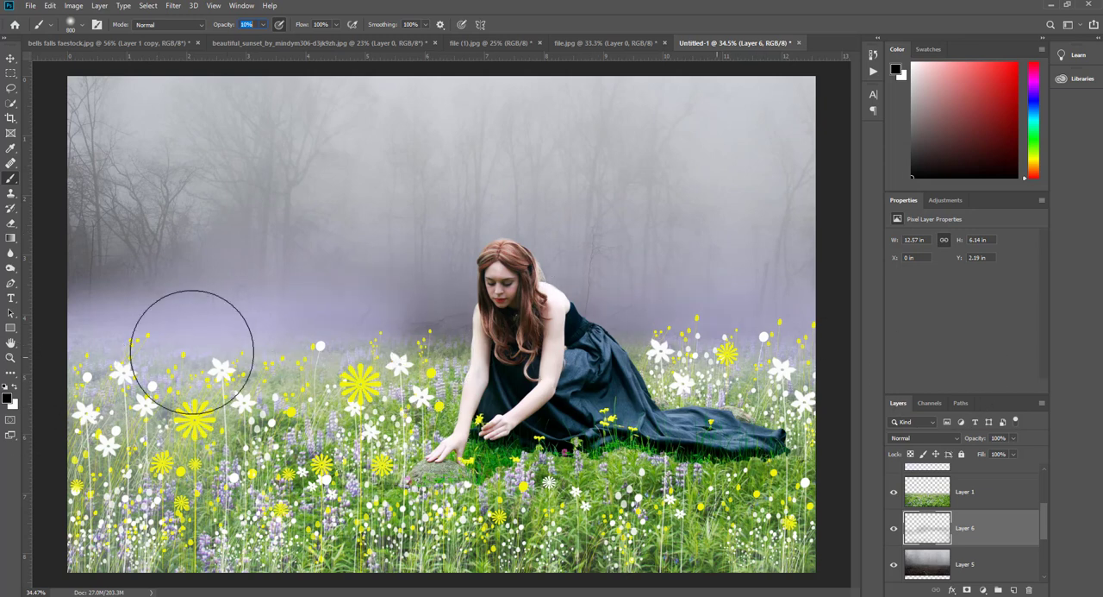
- Move the shading Layer 6 above the meadow's Layer 1 and toggle its visibility to compare the effect
{"action": "left_click", "coordinate": [893, 529]}
{"action": "left_click", "coordinate": [894, 529]}
{"action": "left_click", "coordinate": [894, 529]}
{"action": "left_click", "coordinate": [897, 530]}
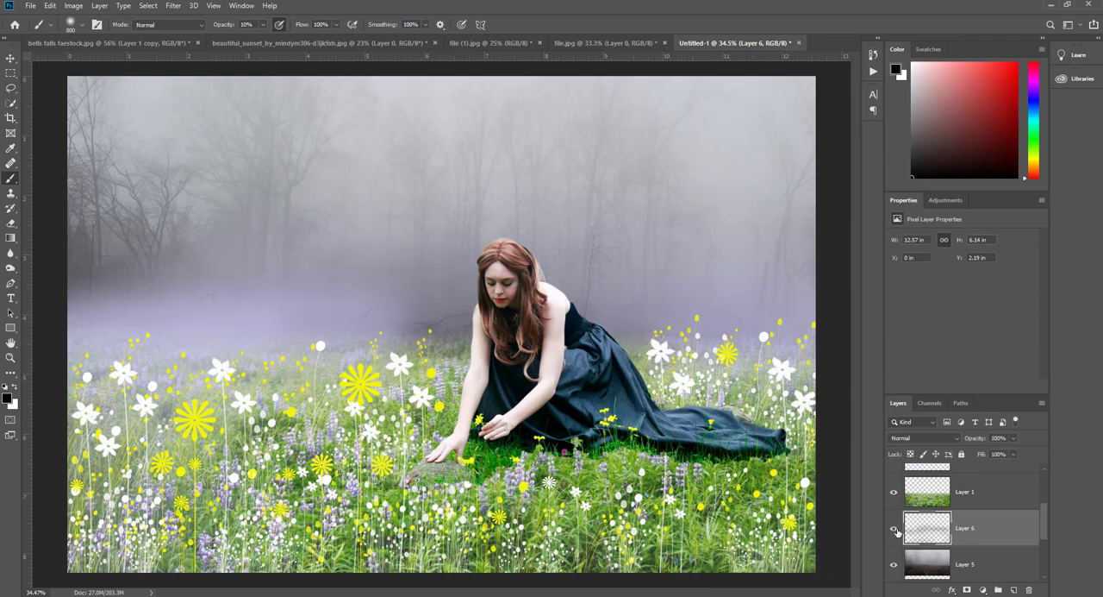
{"action": "left_click_drag", "start_coordinate": [931, 512], "coordinate": [928, 490]}
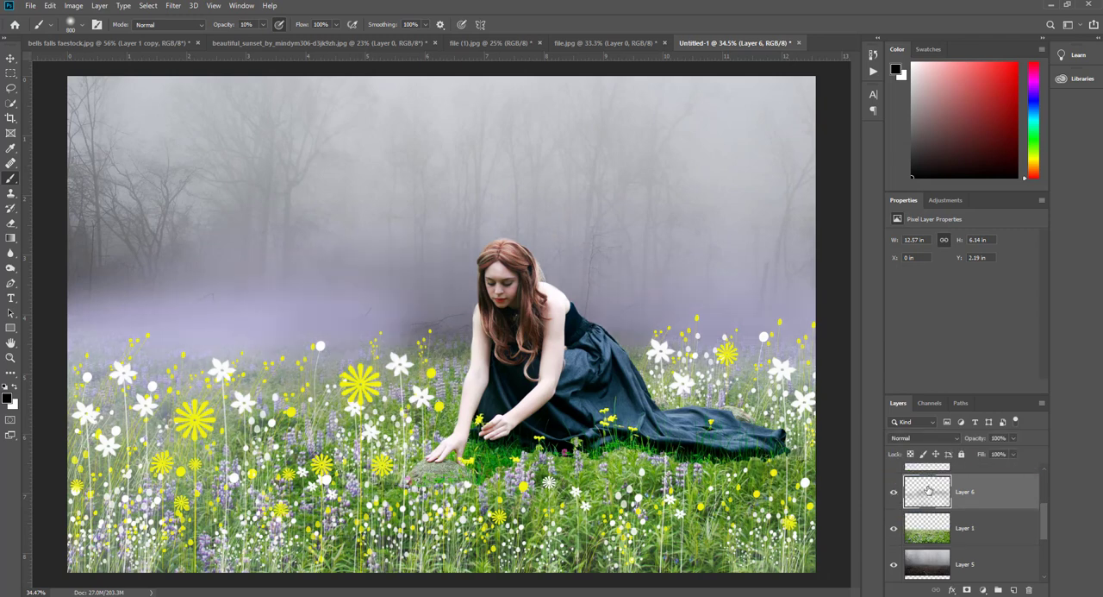
{"action": "left_click", "coordinate": [894, 495]}
{"action": "left_click", "coordinate": [894, 496]}
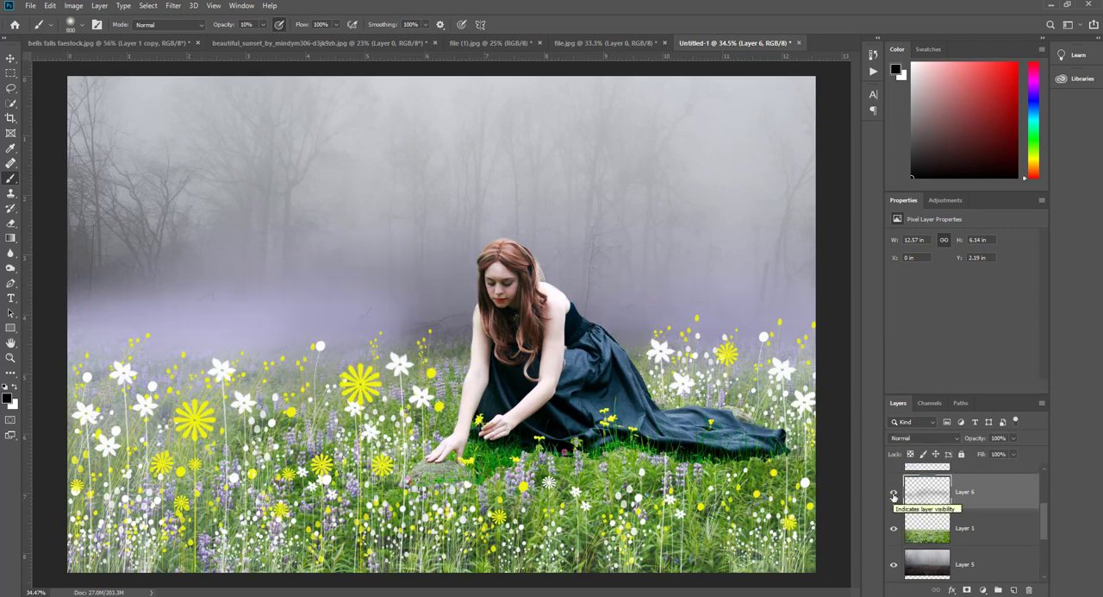
{"action": "left_click", "coordinate": [894, 496]}
{"action": "left_click", "coordinate": [894, 496]}
- Try Layer 6 above the lavender haze's Layer 3, and return it to between Layer 3 and Layer 1
{"action": "scroll", "coordinate": [931, 513], "scroll_direction": "up", "scroll_amount": 2}
{"action": "mouse_move", "coordinate": [935, 557]}
{"action": "left_mouse_down"}
{"action": "mouse_move", "coordinate": [929, 475]}
{"action": "mouse_move", "coordinate": [937, 538]}
{"action": "left_mouse_up"}
{"action": "left_click", "coordinate": [895, 529]}
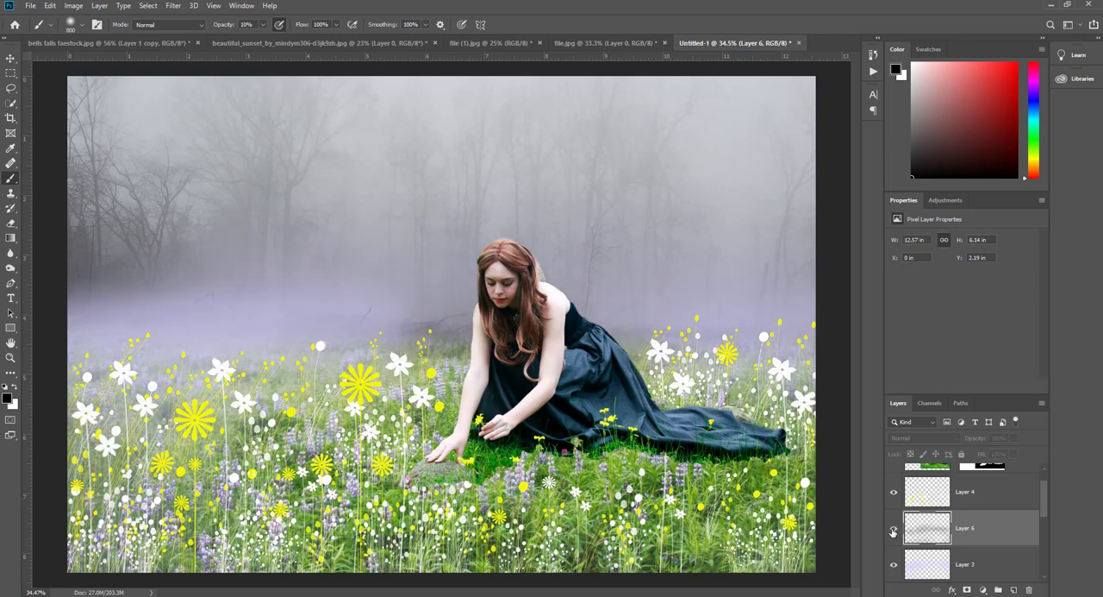
{"action": "left_click", "coordinate": [893, 530]}
{"action": "scroll", "coordinate": [936, 527], "scroll_direction": "down", "scroll_amount": 1}
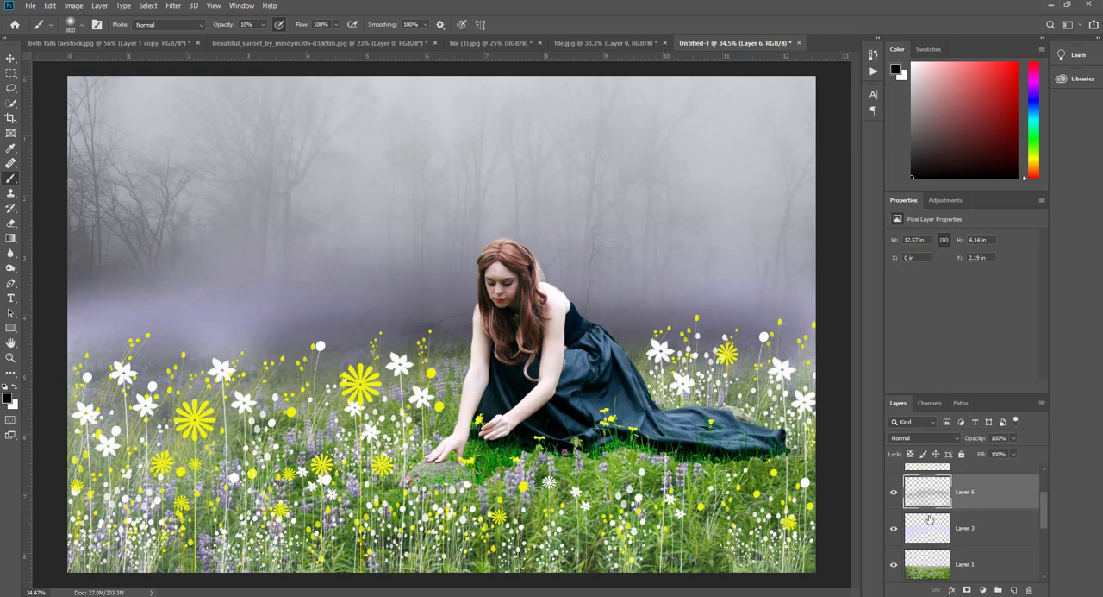
{"action": "left_click_drag", "start_coordinate": [936, 543], "coordinate": [932, 541]}
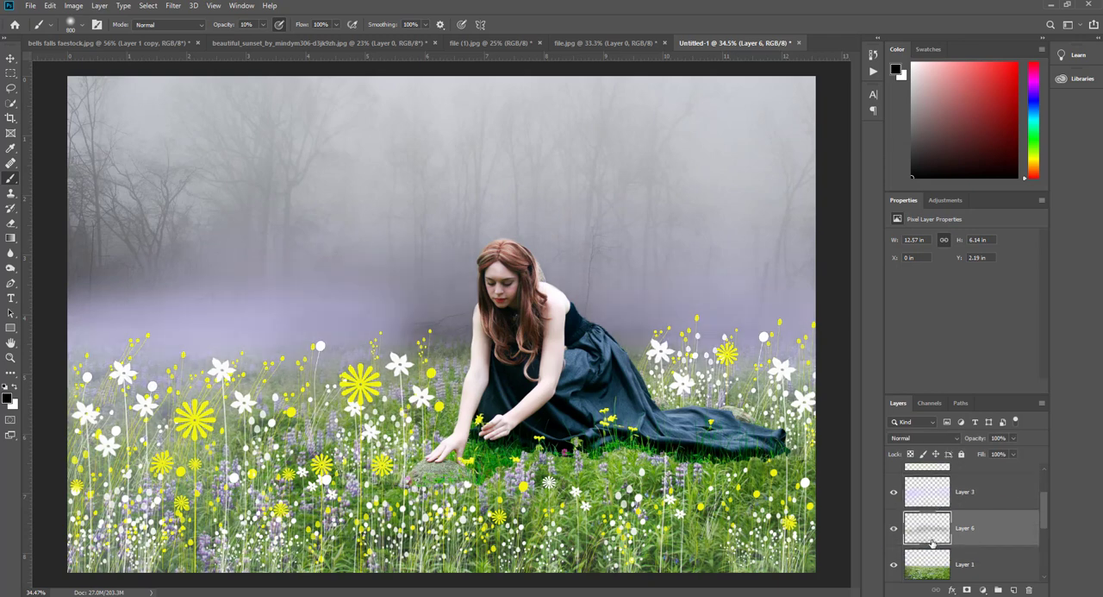
- Compare the image with Layer 6 hidden, and try another 10% opacity black stroke over the forest's edge
{"action": "scroll", "coordinate": [931, 534], "scroll_direction": "down", "scroll_amount": 1}
{"action": "left_click", "coordinate": [894, 497]}
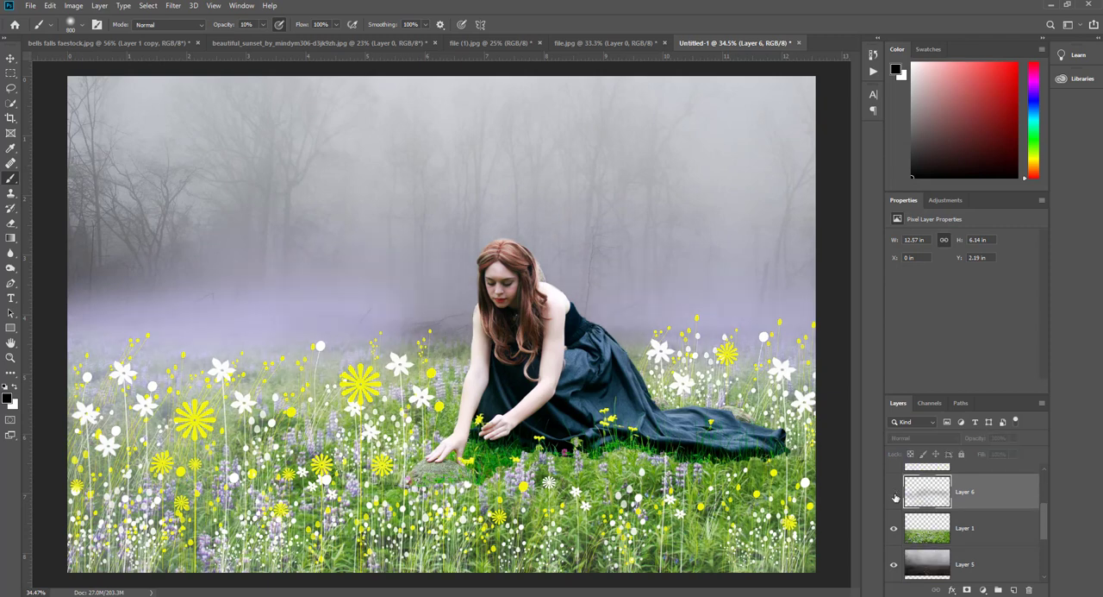
{"action": "left_click", "coordinate": [894, 497]}
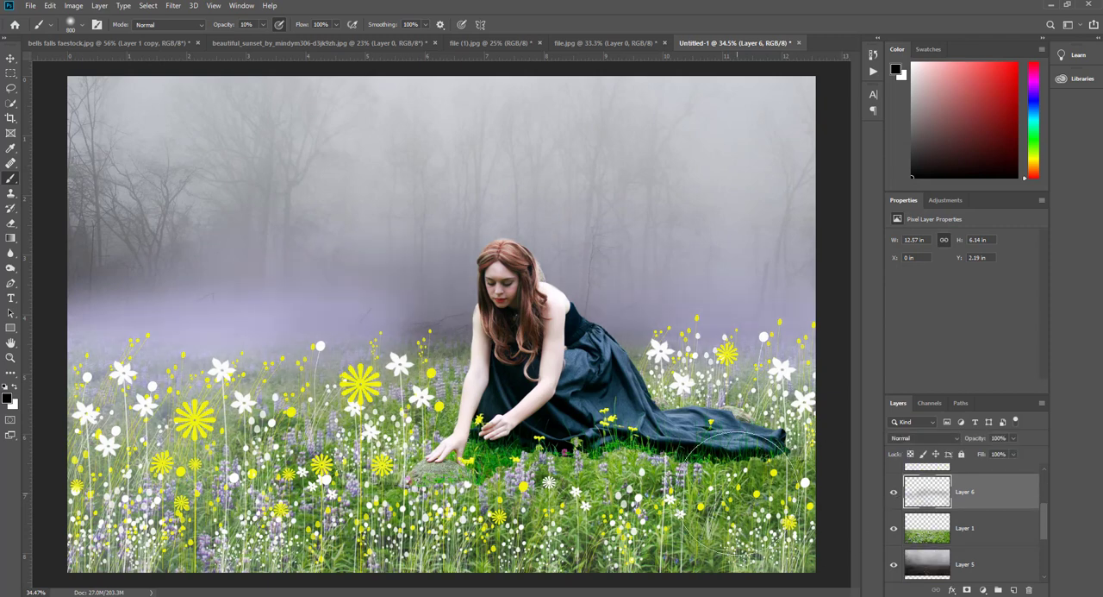
{"action": "left_click_drag", "start_coordinate": [130, 202], "coordinate": [81, 378]}
{"action": "key", "text": "ctrl+z"}
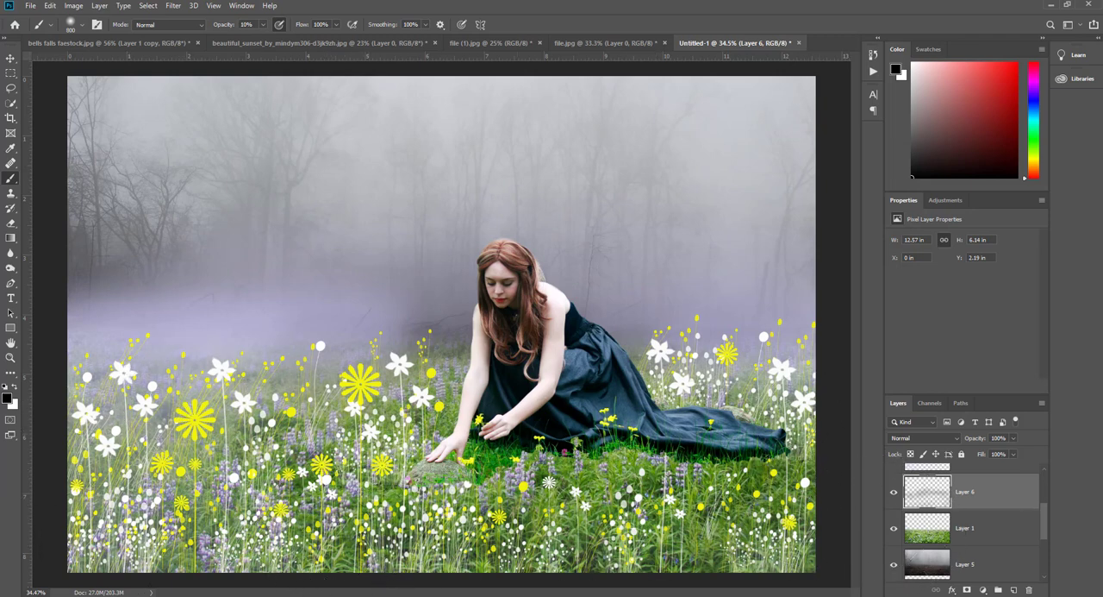
- Lower Layer 6's opacity to 73% and toggle its visibility to judge the shading's strength
{"action": "left_click", "coordinate": [894, 492]}
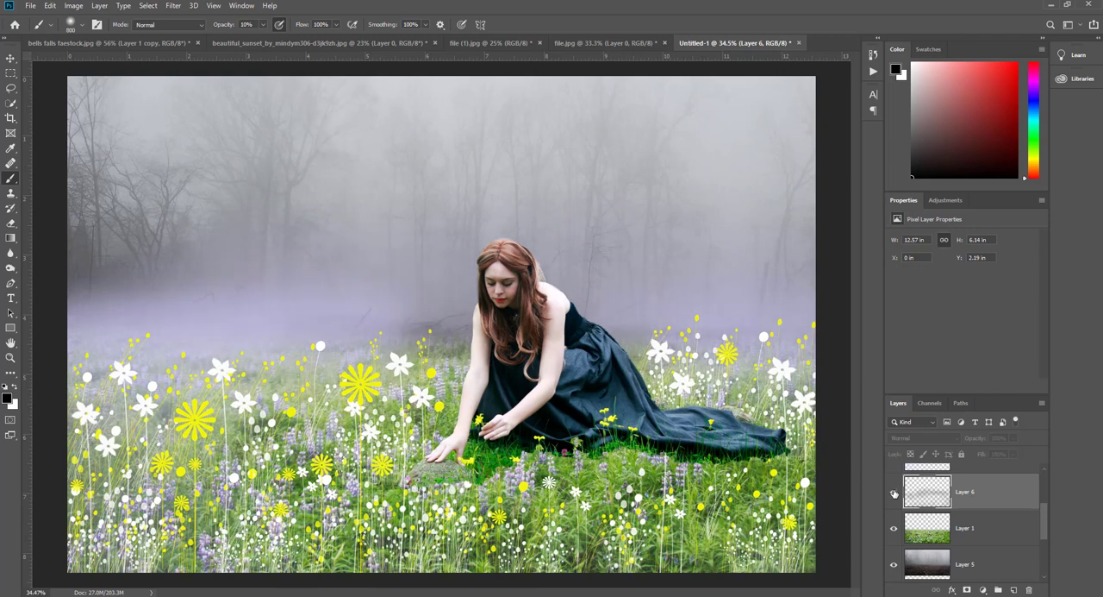
{"action": "left_click", "coordinate": [894, 492]}
{"action": "left_click", "coordinate": [894, 493]}
{"action": "left_click", "coordinate": [894, 493]}
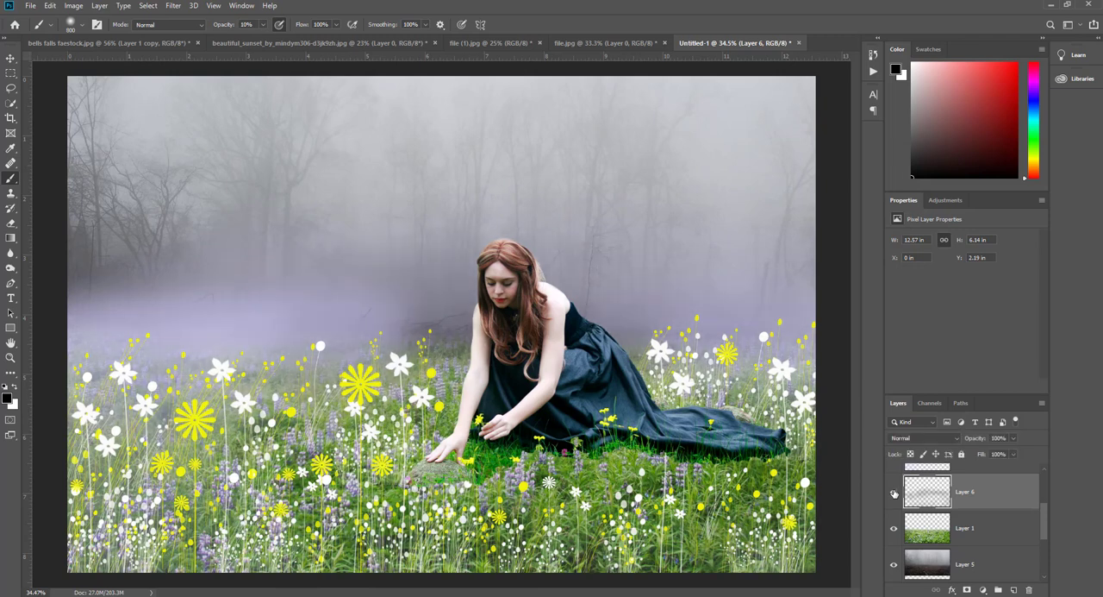
{"action": "left_click", "coordinate": [894, 492]}
{"action": "left_click", "coordinate": [894, 492]}
{"action": "left_click", "coordinate": [894, 494]}
{"action": "left_click", "coordinate": [894, 494]}
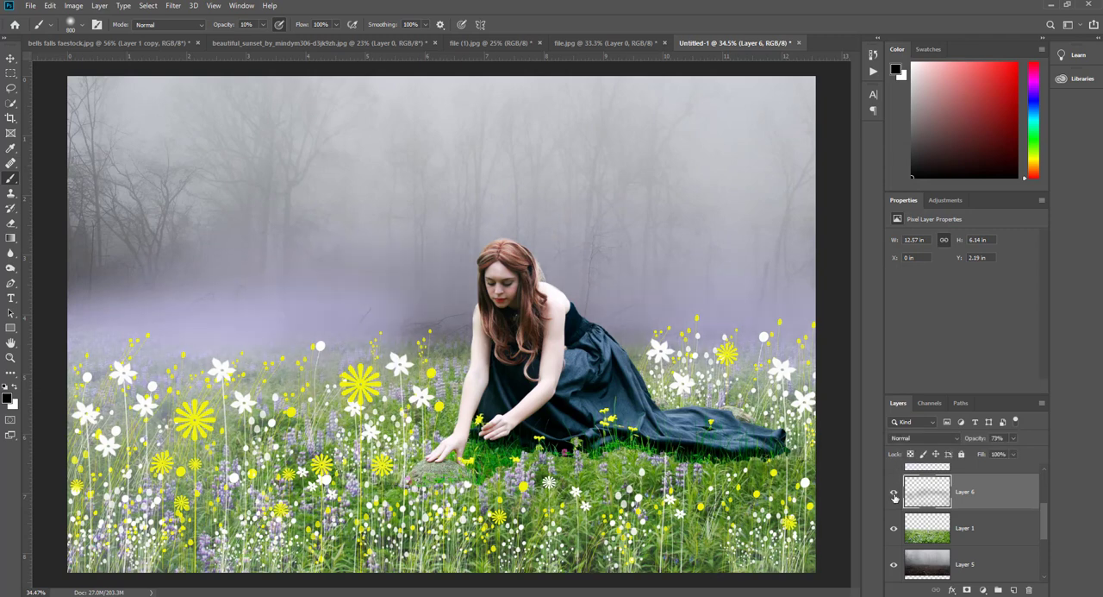
{"action": "left_click", "coordinate": [893, 494]}
{"action": "left_click", "coordinate": [894, 497]}
- Toggle the visibility of flower Layer 4 and haze Layer 3 to examine what each adds to the composite
{"action": "scroll", "coordinate": [975, 504], "scroll_direction": "up", "scroll_amount": 3}
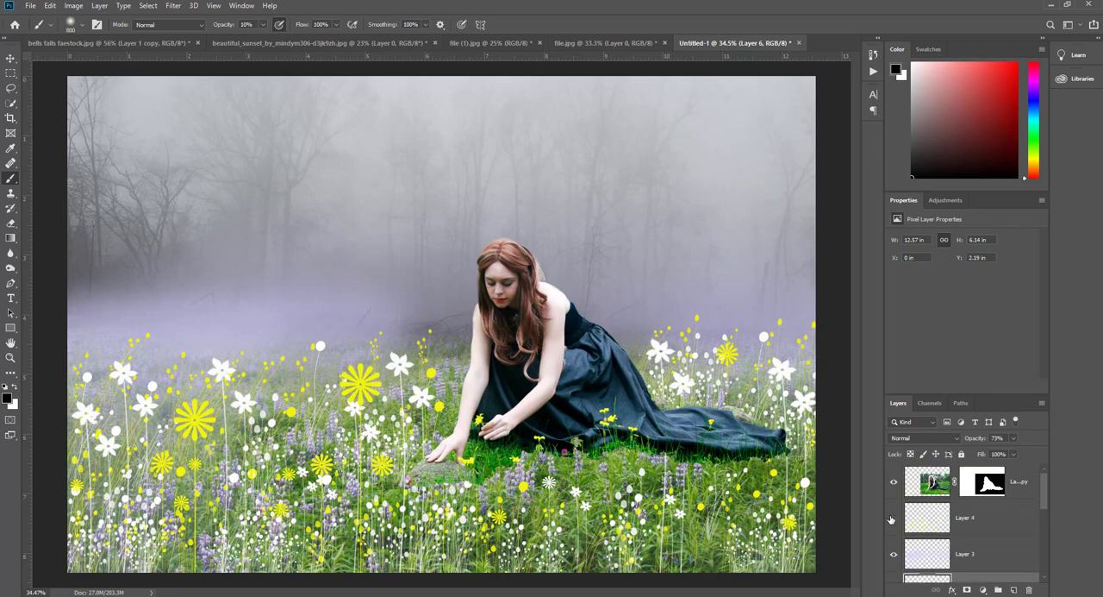
{"action": "left_click", "coordinate": [891, 519]}
{"action": "left_click", "coordinate": [891, 519]}
{"action": "left_click", "coordinate": [891, 518]}
{"action": "left_click", "coordinate": [892, 518]}
{"action": "left_click", "coordinate": [893, 554]}
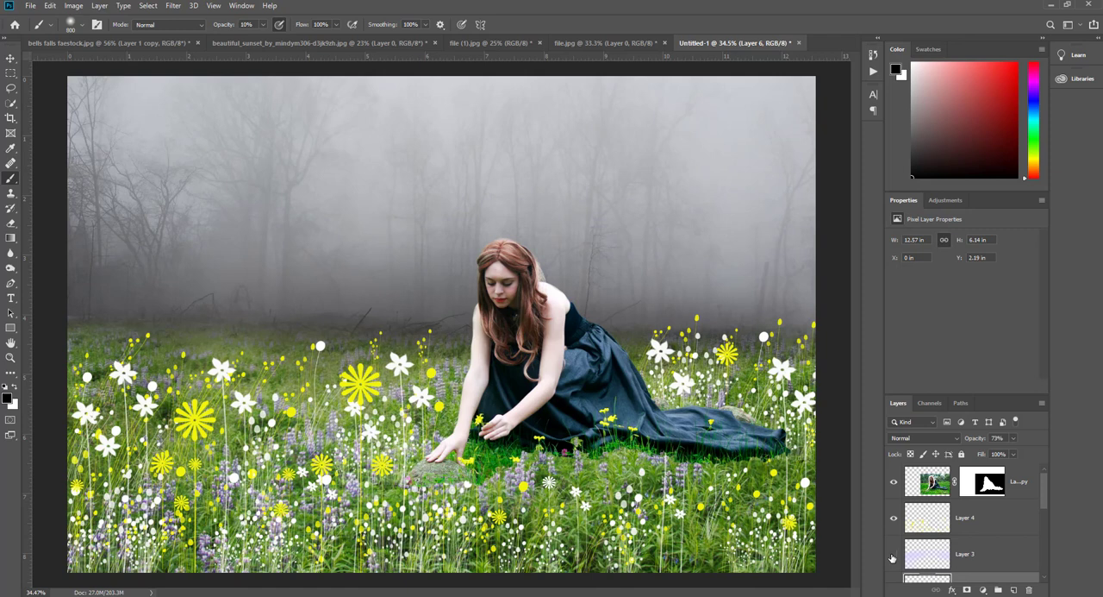
{"action": "left_click", "coordinate": [893, 555]}
{"action": "scroll", "coordinate": [947, 550], "scroll_direction": "down", "scroll_amount": 1}
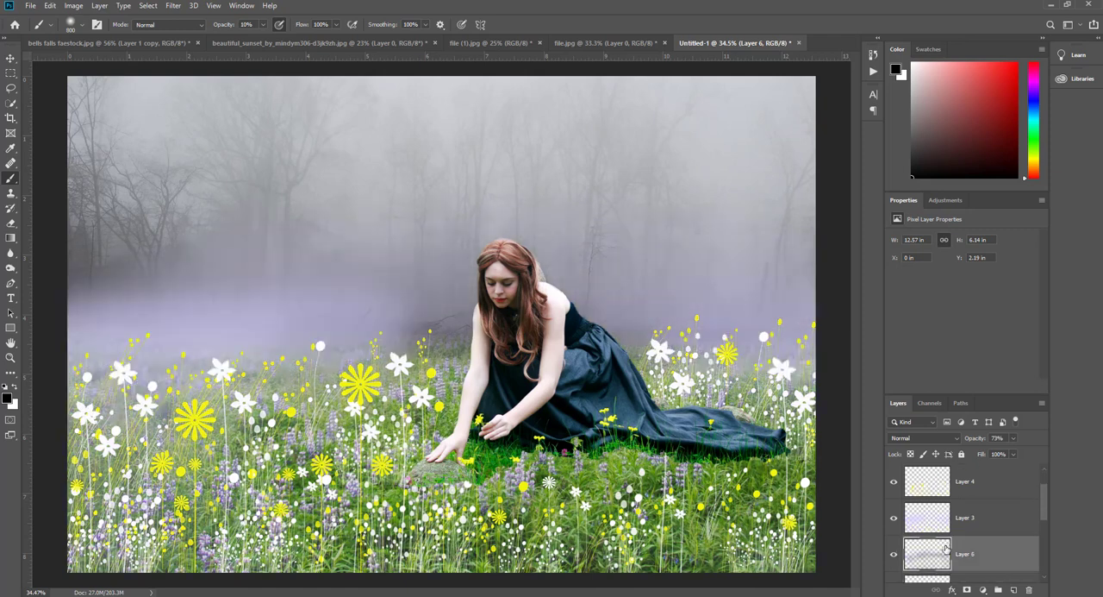
- Compare the image with Layer 6 hidden and restore the layer's opacity to 100%
{"action": "left_click", "coordinate": [894, 556]}
{"action": "left_click", "coordinate": [894, 555]}
{"action": "left_click_drag", "start_coordinate": [967, 441], "coordinate": [1063, 436]}
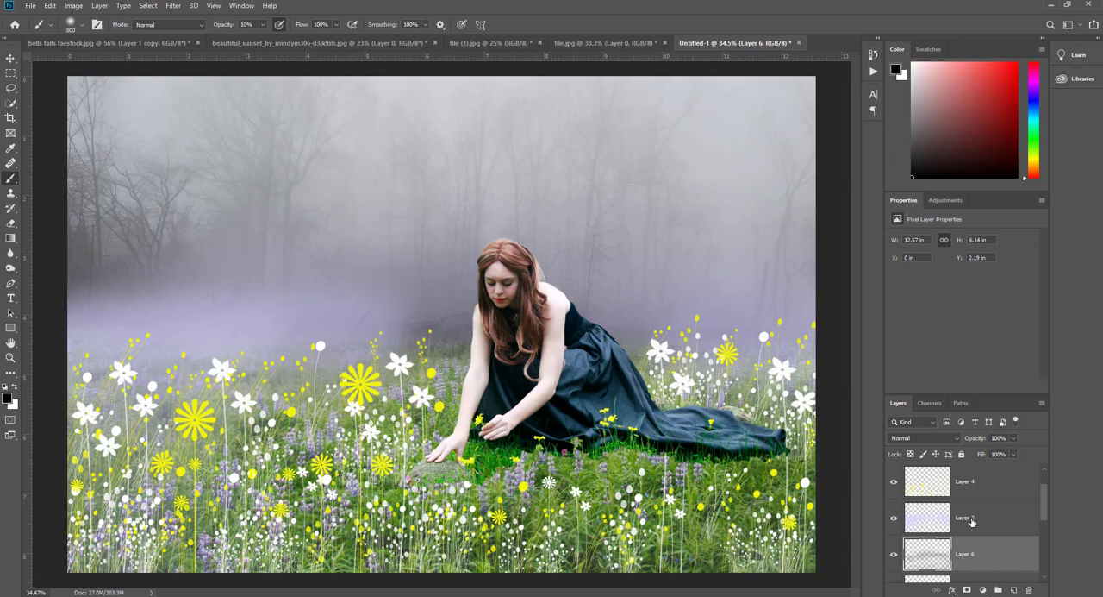
- Try erasing on the woman layer's mask with the Eraser along the grass beneath her hand
{"action": "scroll", "coordinate": [971, 520], "scroll_direction": "down", "scroll_amount": 2}
{"action": "left_click", "coordinate": [934, 528]}
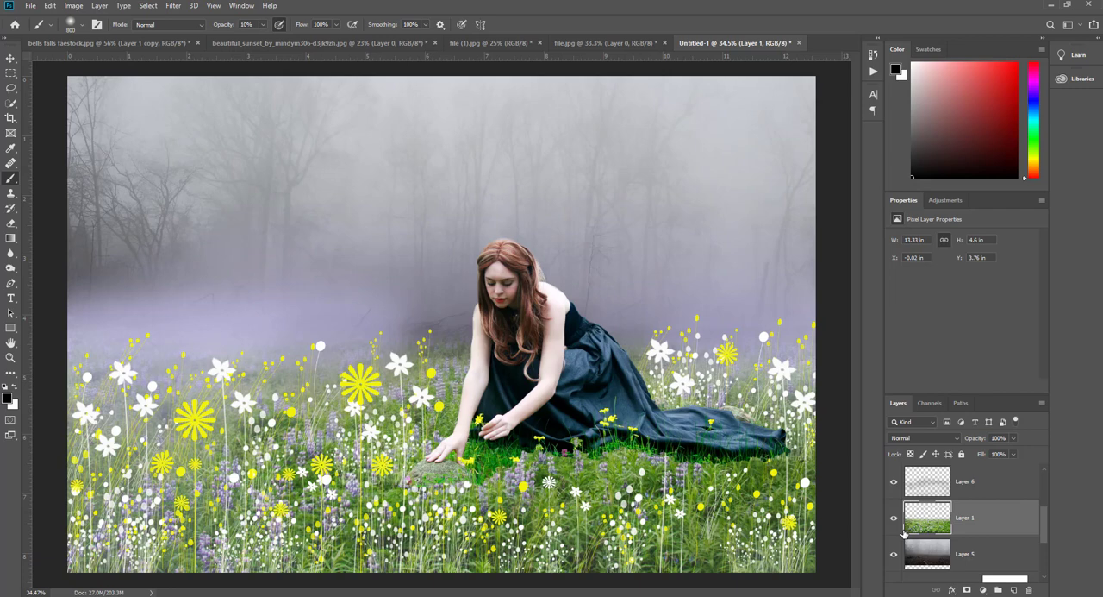
{"action": "scroll", "coordinate": [905, 518], "scroll_direction": "up", "scroll_amount": 3}
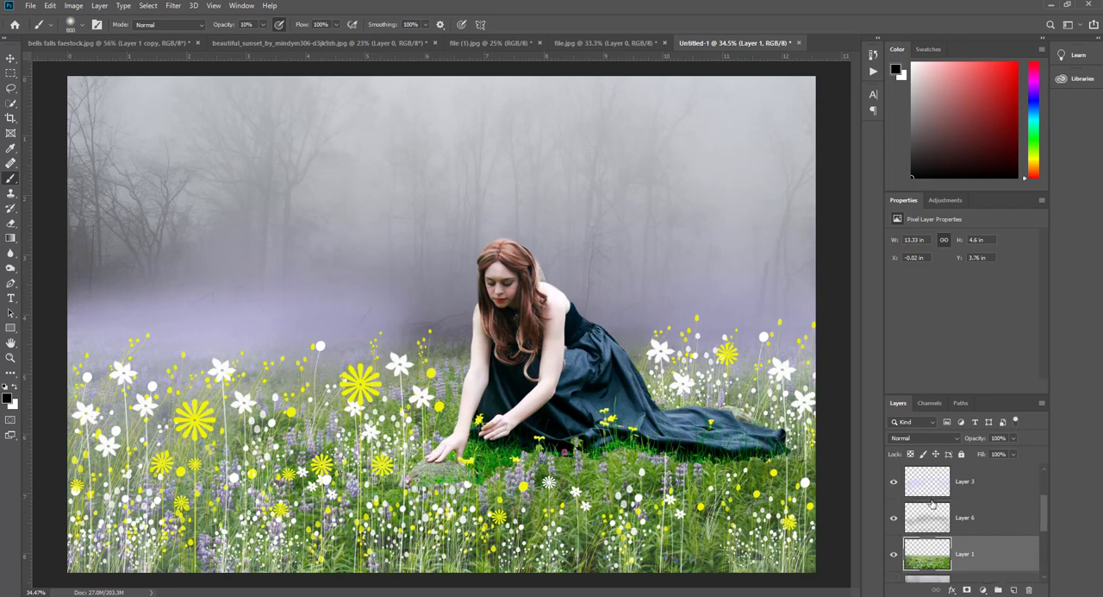
{"action": "left_click", "coordinate": [895, 519]}
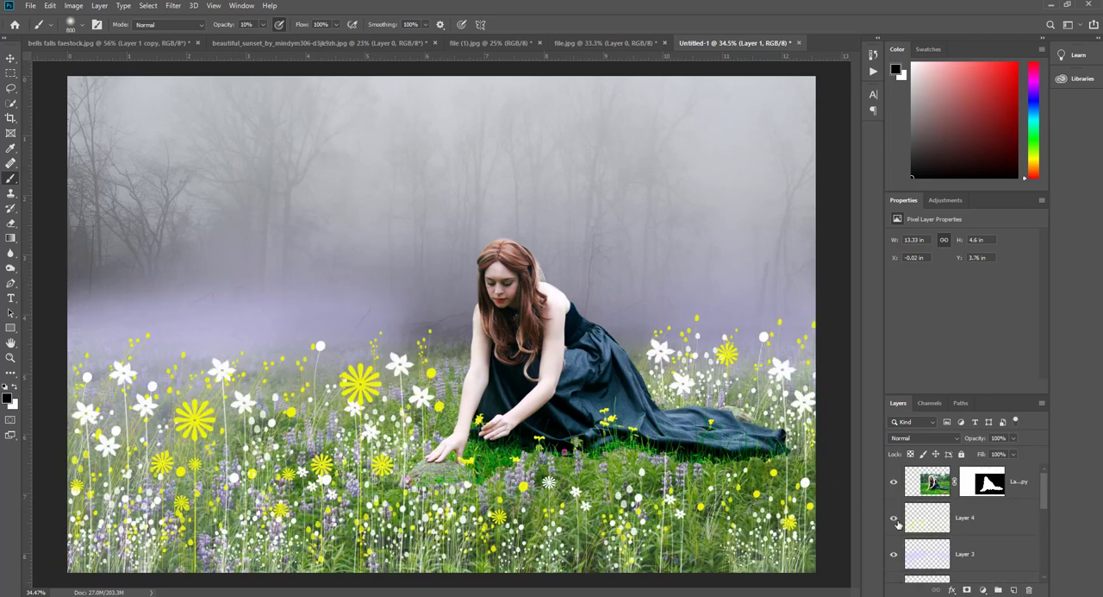
{"action": "left_click", "coordinate": [935, 484]}
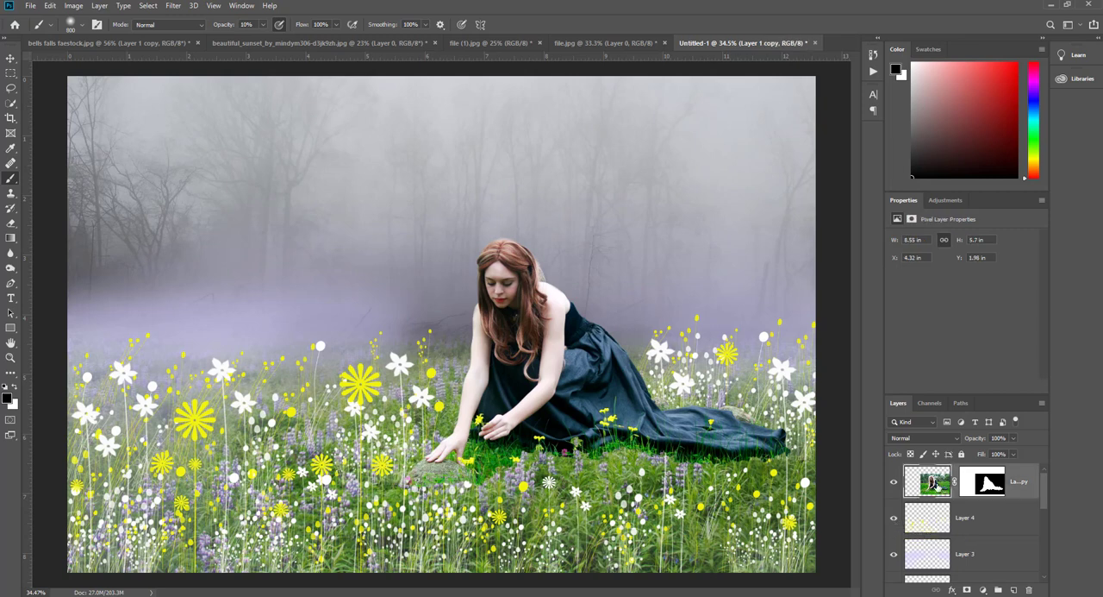
{"action": "left_click", "coordinate": [993, 488]}
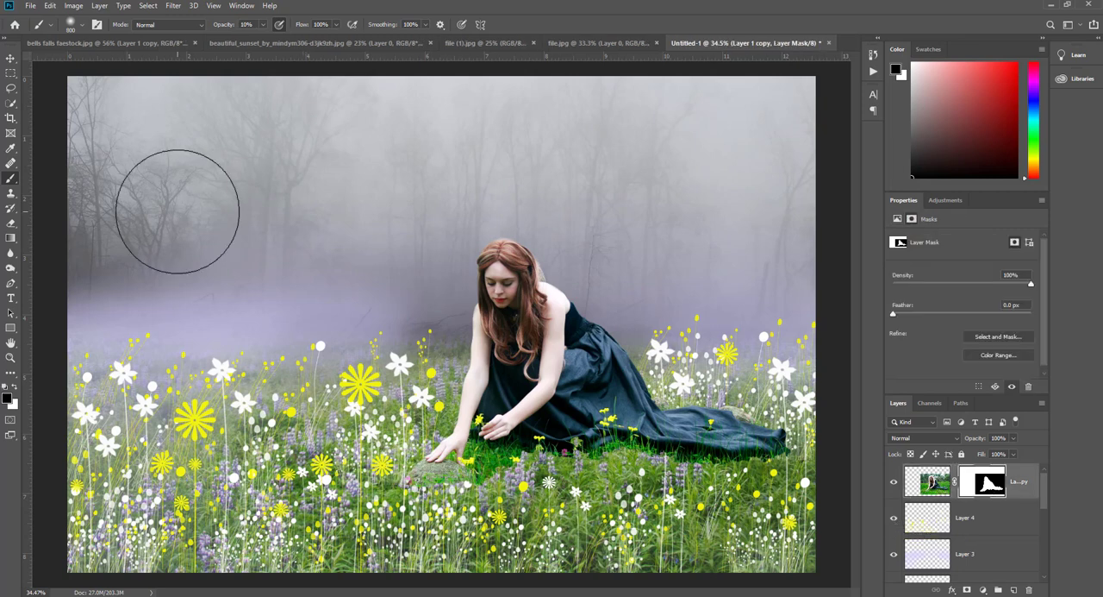
{"action": "left_click", "coordinate": [11, 223]}
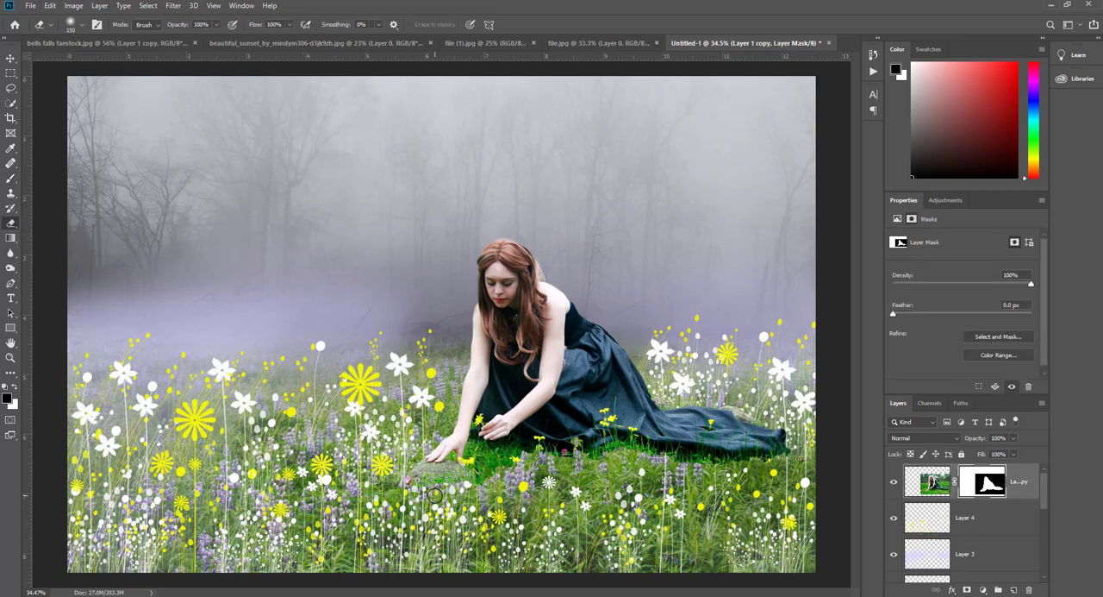
{"action": "mouse_move", "coordinate": [431, 495]}
{"action": "left_mouse_down"}
{"action": "mouse_move", "coordinate": [390, 499]}
{"action": "mouse_move", "coordinate": [497, 499]}
{"action": "left_mouse_up"}
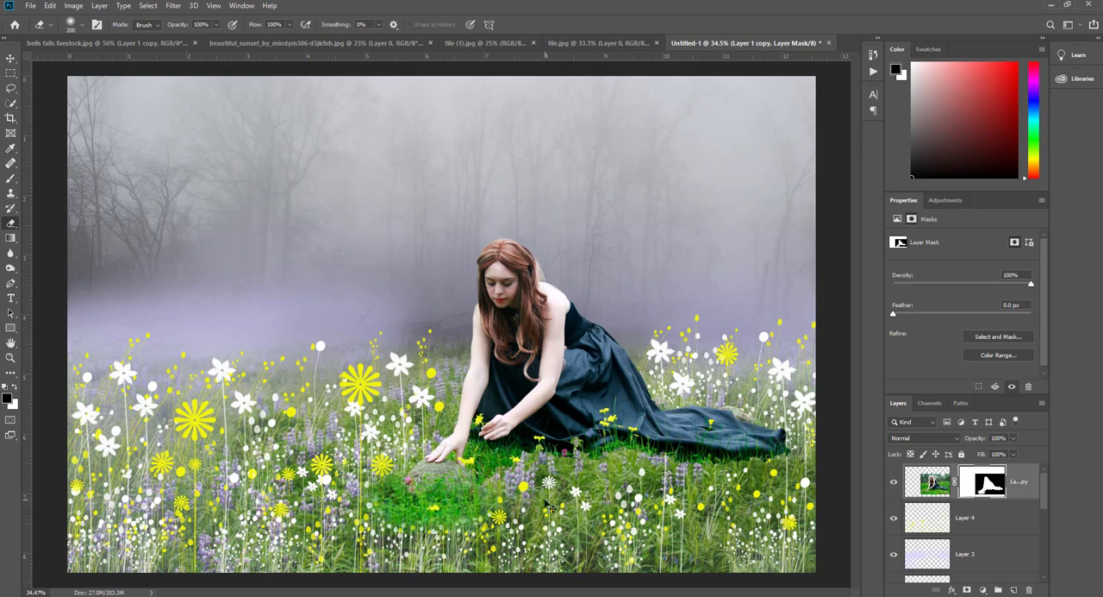
- Try erasing the grass near the woman's hand directly on the layer's image with the 300 px Eraser
{"action": "left_click", "coordinate": [928, 481]}
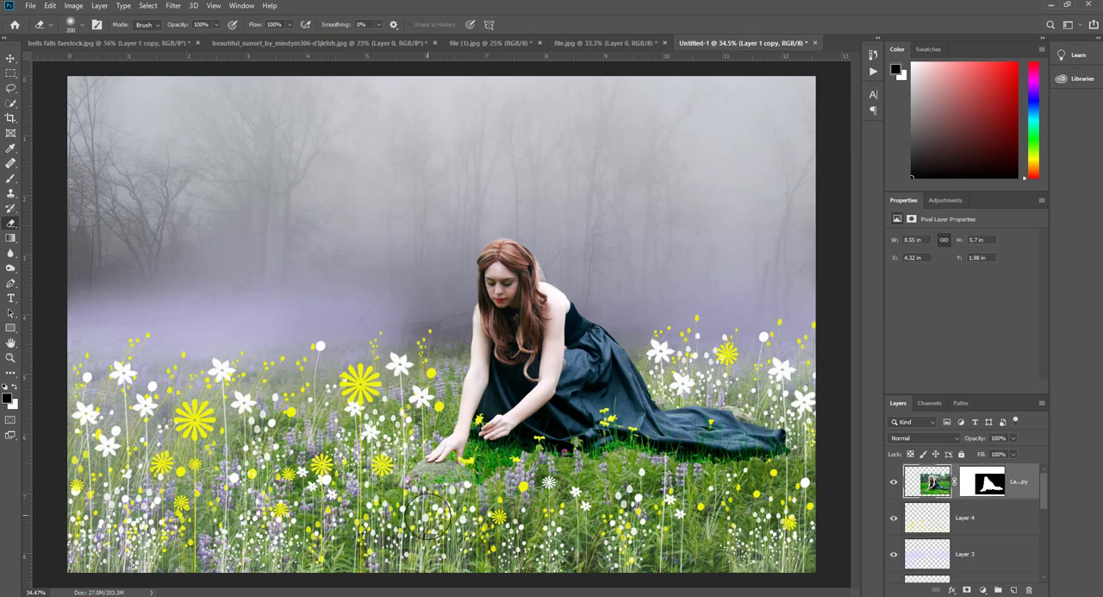
{"action": "right_click", "coordinate": [458, 483]}
{"action": "mouse_move", "coordinate": [349, 528]}
{"action": "left_mouse_down"}
{"action": "mouse_move", "coordinate": [496, 498]}
{"action": "mouse_move", "coordinate": [328, 518]}
{"action": "left_mouse_up"}
{"action": "key", "text": "ctrl+z"}
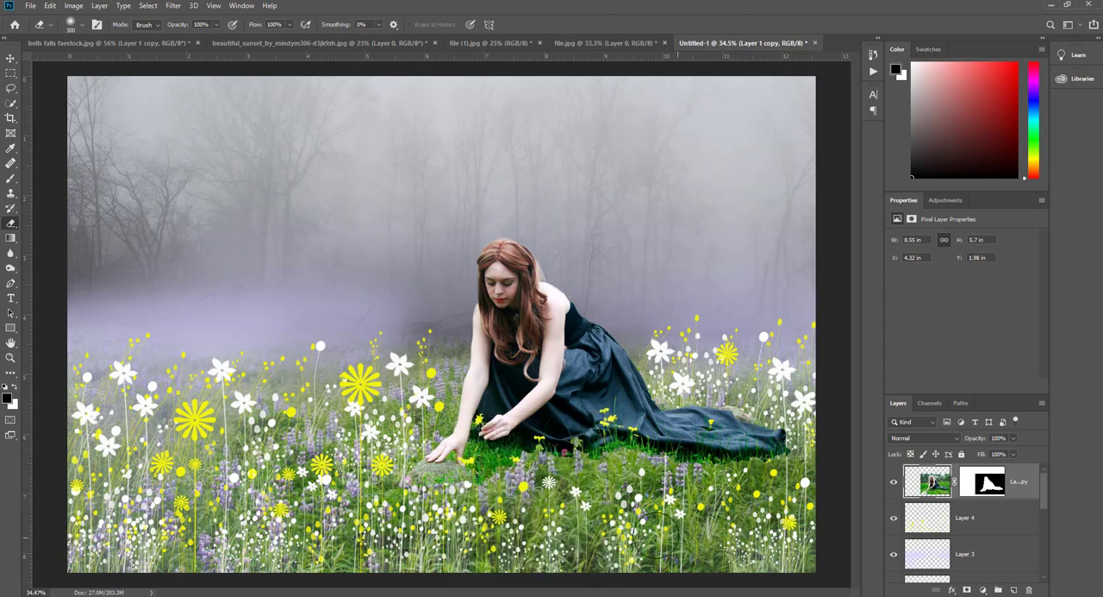
- Scale the woman's layer proportionally to about 106.8%, keeping its top edge in place and extending it downward
{"action": "left_click", "coordinate": [894, 518]}
{"action": "left_click", "coordinate": [894, 518]}
{"action": "key", "text": "ctrl+t"}
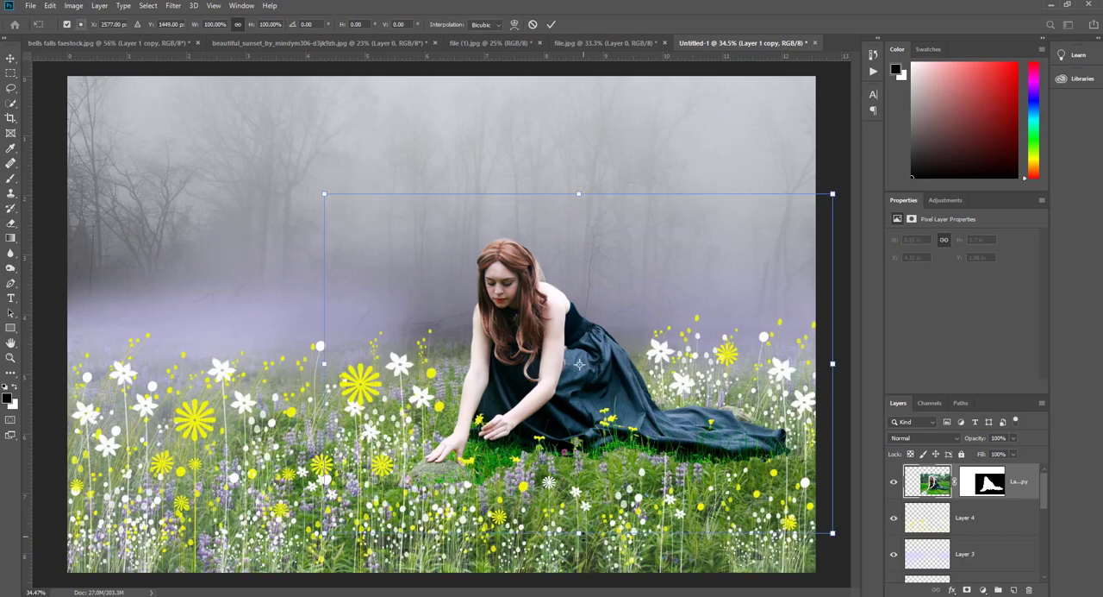
{"action": "left_click_drag", "start_coordinate": [603, 527], "coordinate": [605, 550]}
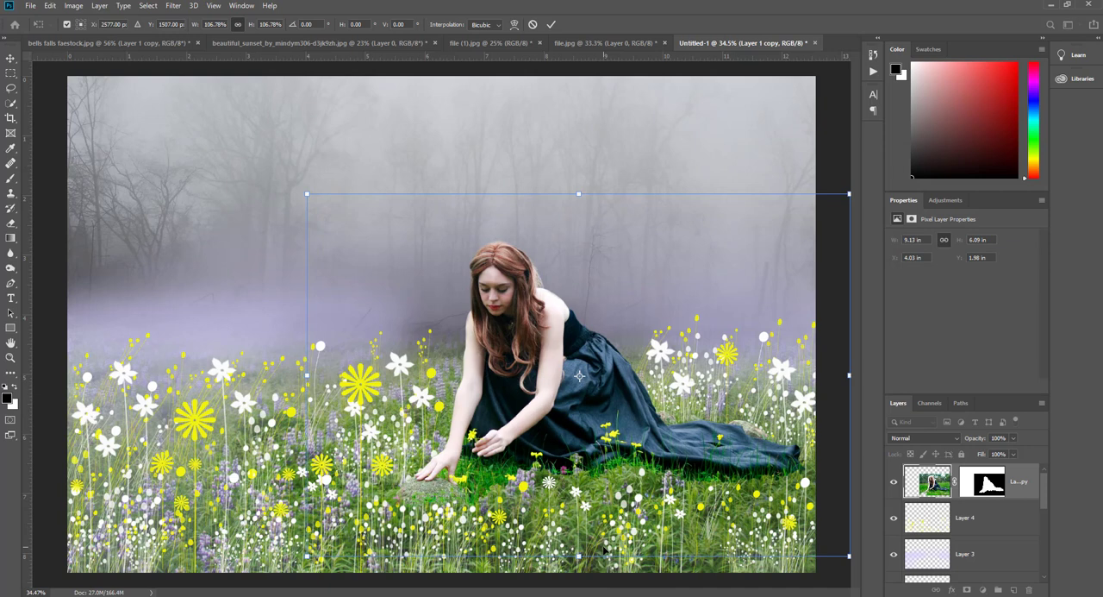
{"action": "left_click", "coordinate": [551, 24]}
- Try erasing the leftover grass around the woman and her dress's train with the 300 px Eraser
{"action": "key", "text": "e"}
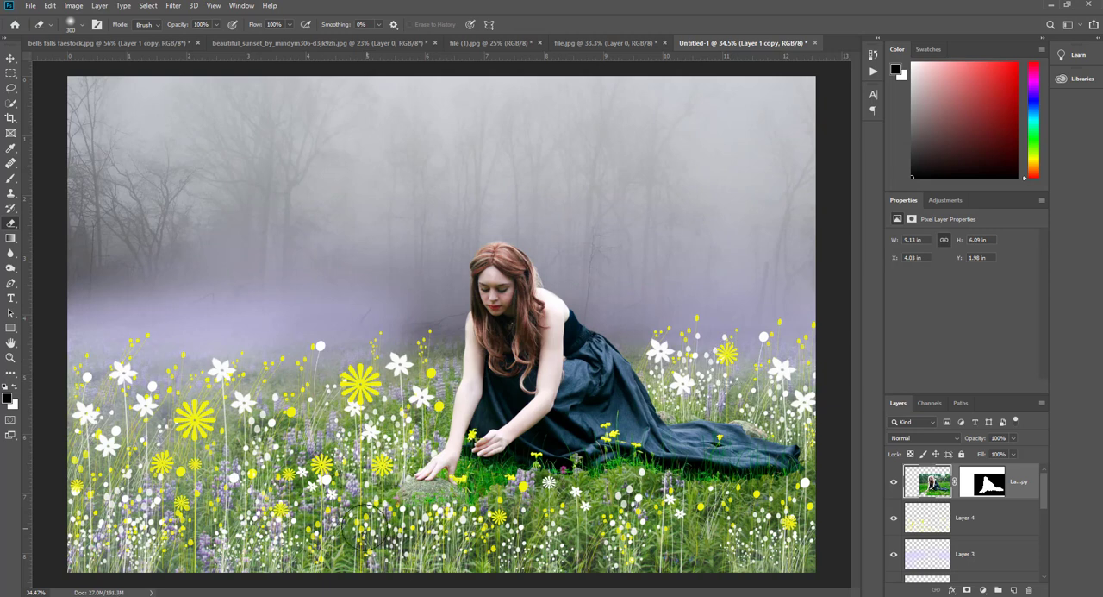
{"action": "left_click_drag", "start_coordinate": [365, 527], "coordinate": [386, 409]}
{"action": "mouse_move", "coordinate": [487, 508]}
{"action": "left_mouse_down"}
{"action": "mouse_move", "coordinate": [794, 495]}
{"action": "mouse_move", "coordinate": [820, 457]}
{"action": "mouse_move", "coordinate": [811, 412]}
{"action": "mouse_move", "coordinate": [782, 418]}
{"action": "mouse_move", "coordinate": [681, 401]}
{"action": "left_mouse_up"}
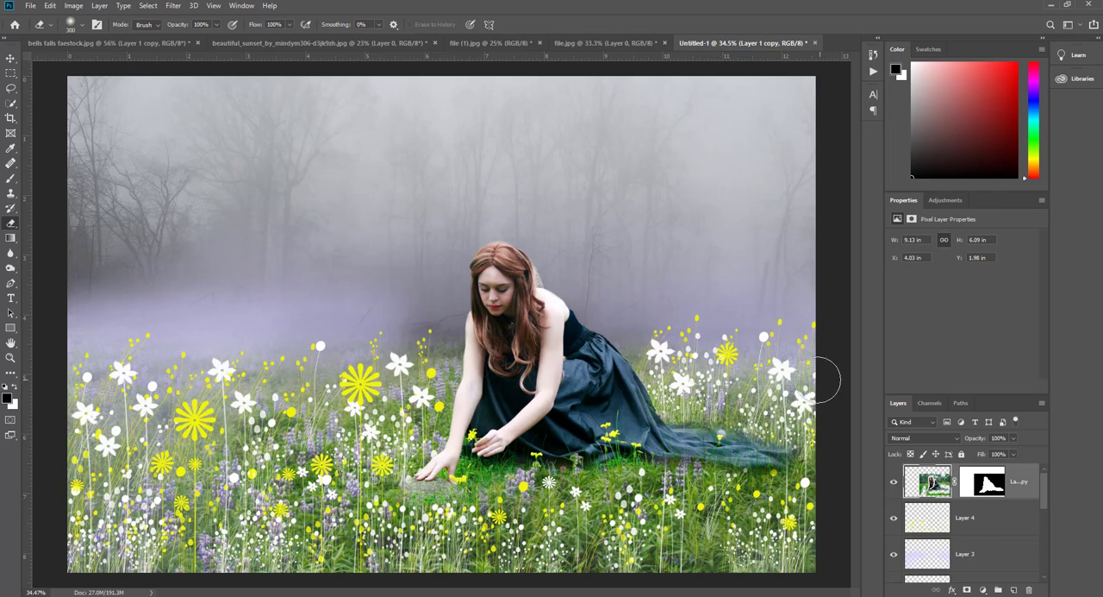
{"action": "key", "text": "ctrl+z"}
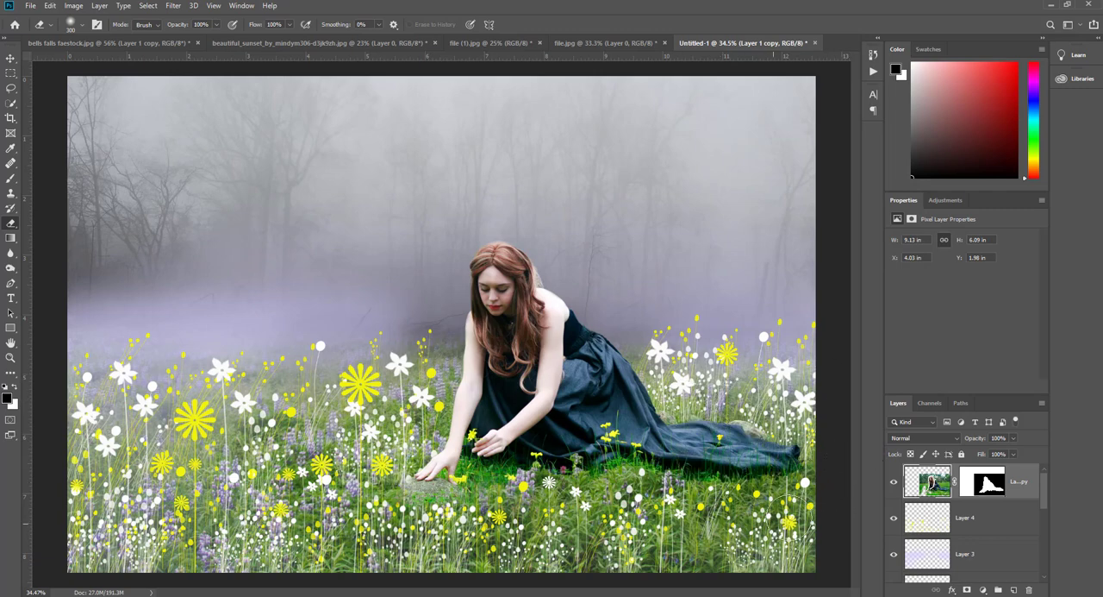
{"action": "scroll", "coordinate": [405, 497], "scroll_direction": "up", "scroll_amount": 3}
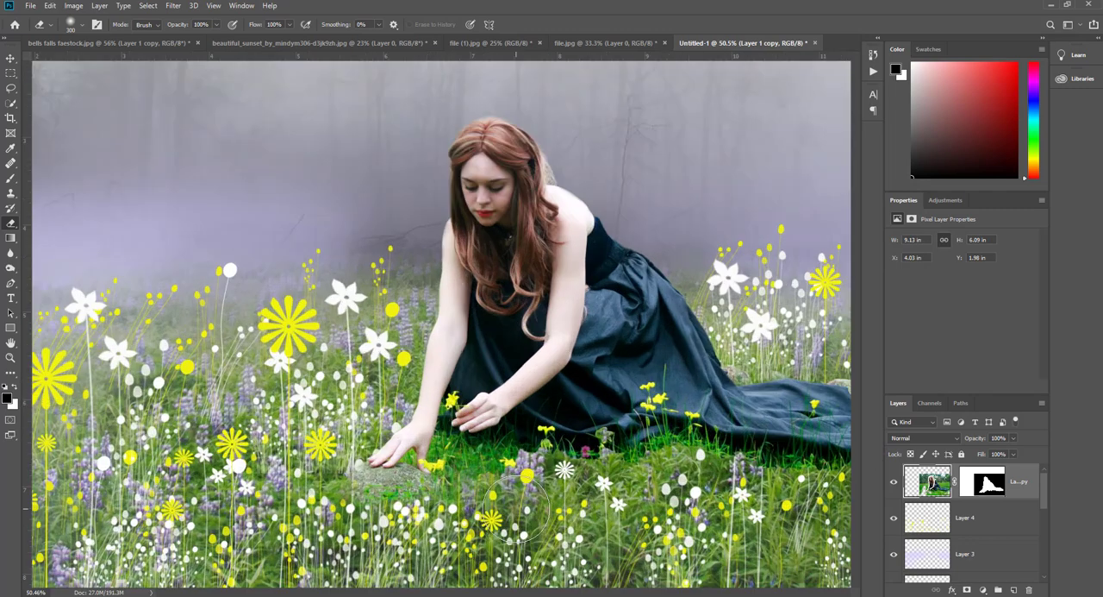
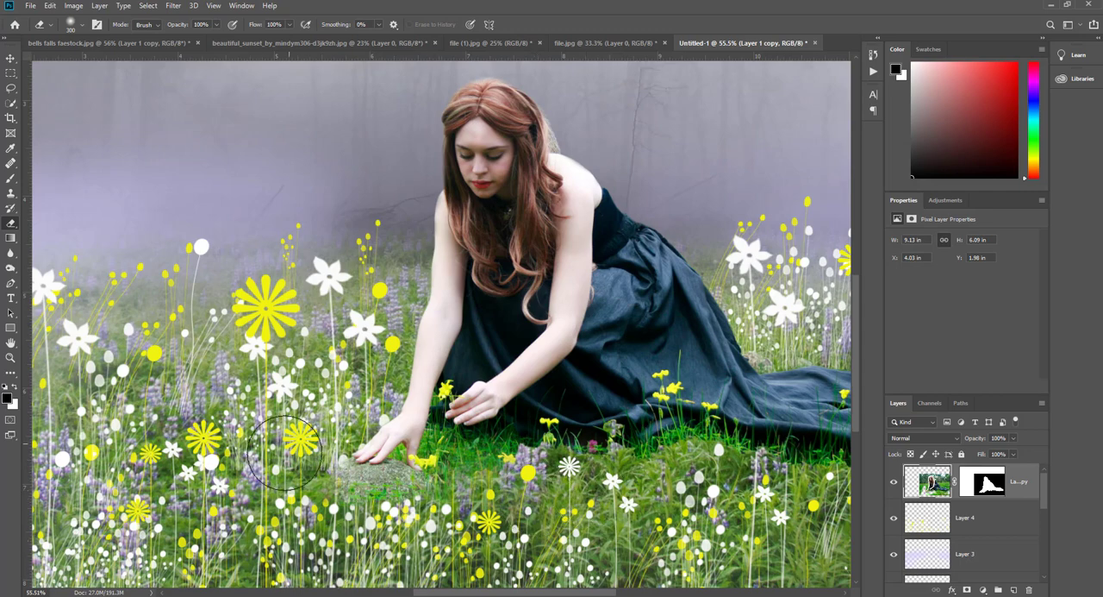
- Paint a soft white glow on a new layer, scaled to 295.49% wide and 220.22% high, over the forest's left side
{"action": "scroll", "coordinate": [259, 509], "scroll_direction": "down", "scroll_amount": 2}
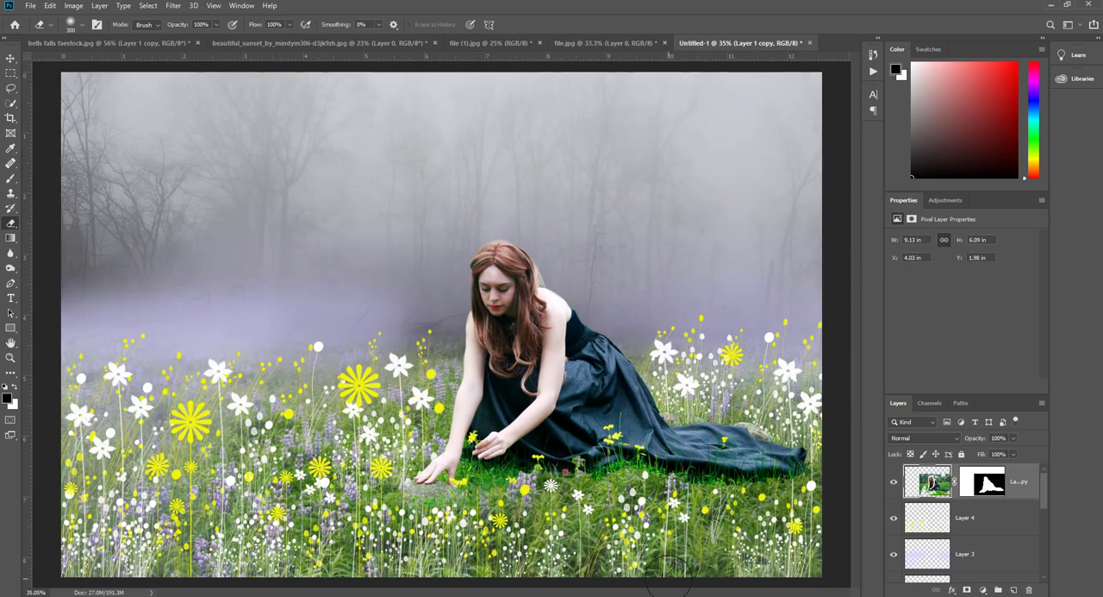
{"action": "scroll", "coordinate": [805, 514], "scroll_direction": "down", "scroll_amount": 1}
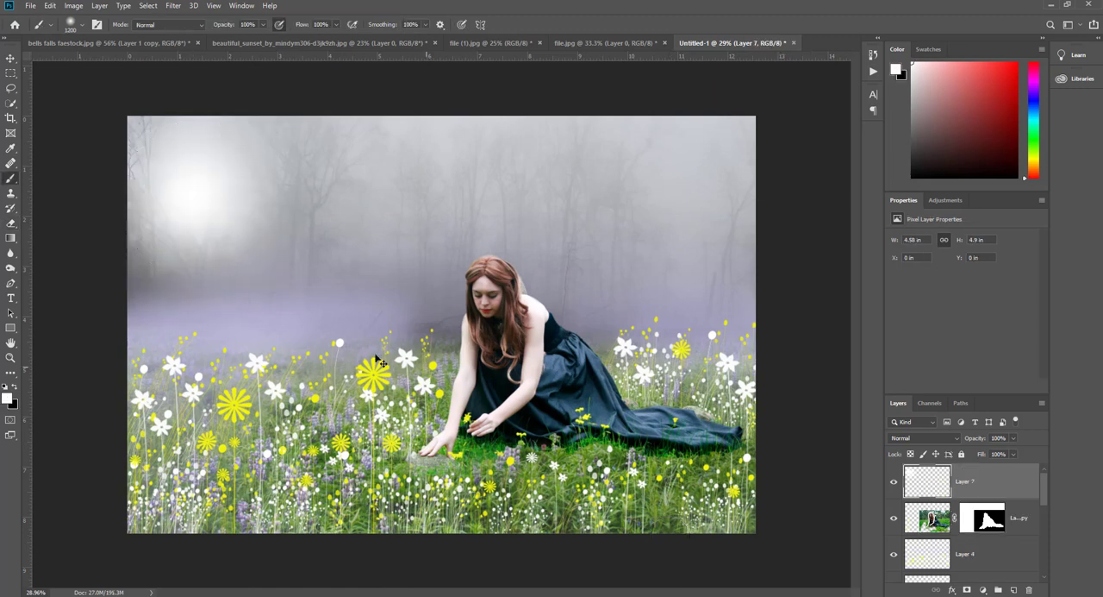
{"action": "key", "text": "ctrl+t"}
{"action": "left_click_drag", "start_coordinate": [356, 363], "coordinate": [579, 508]}
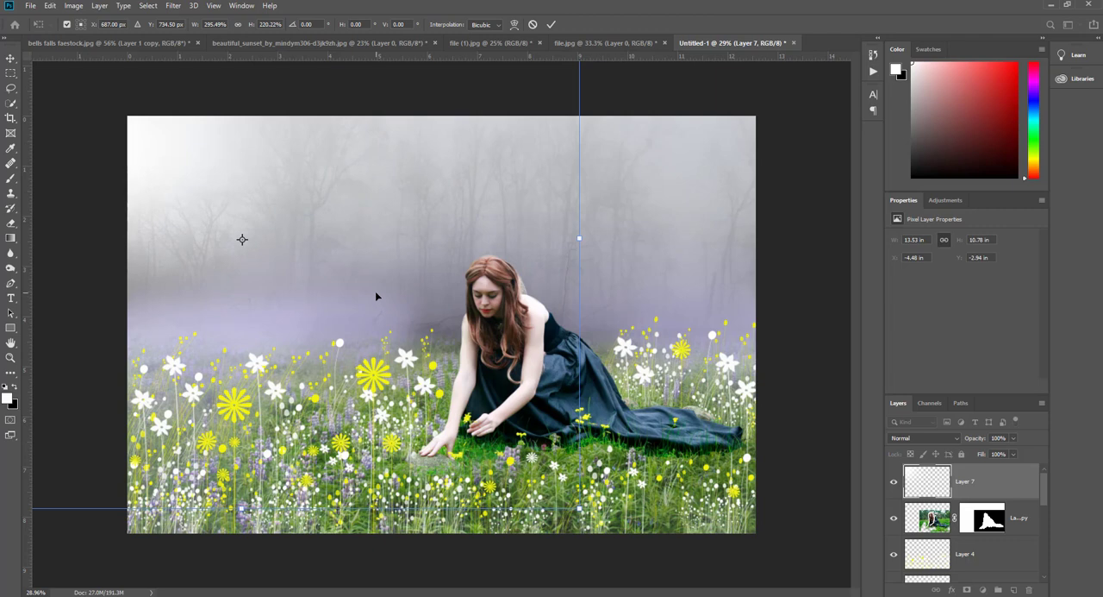
{"action": "left_click_drag", "start_coordinate": [377, 298], "coordinate": [425, 355]}
{"action": "key", "text": "Return"}
{"action": "key", "text": "b"}
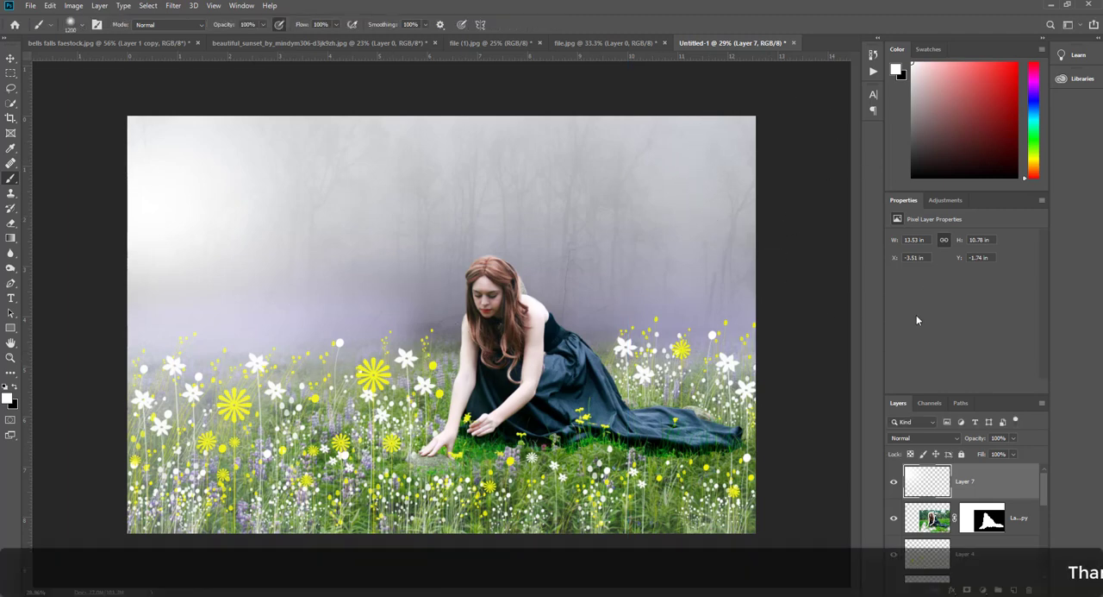
- Keep the white glow layer in Normal blend mode and reduce its opacity to 85%
{"action": "left_click", "coordinate": [901, 439]}
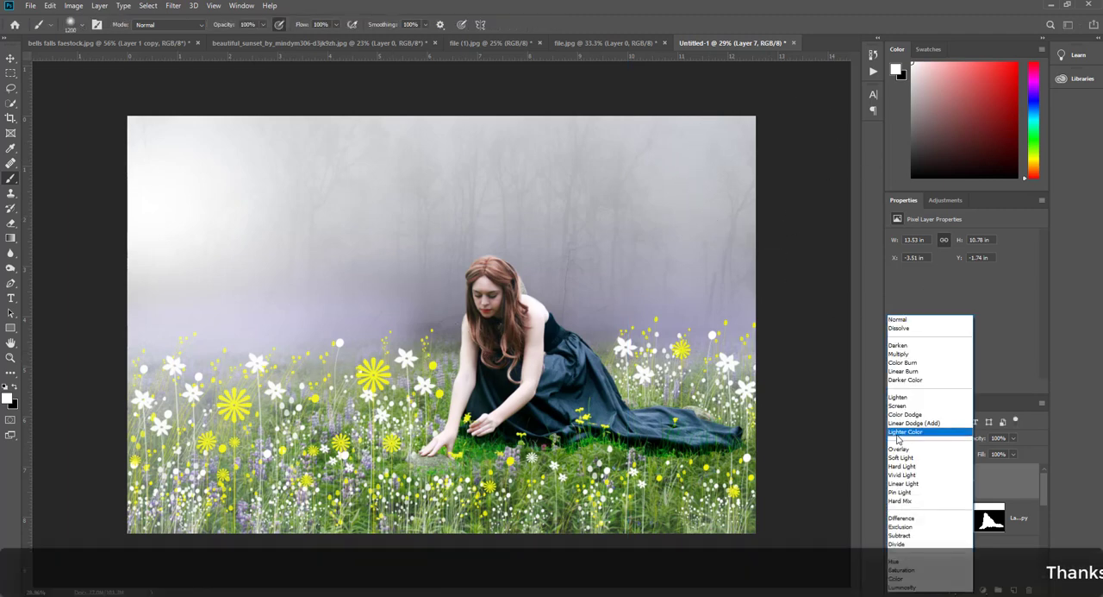
{"action": "left_click", "coordinate": [898, 319]}
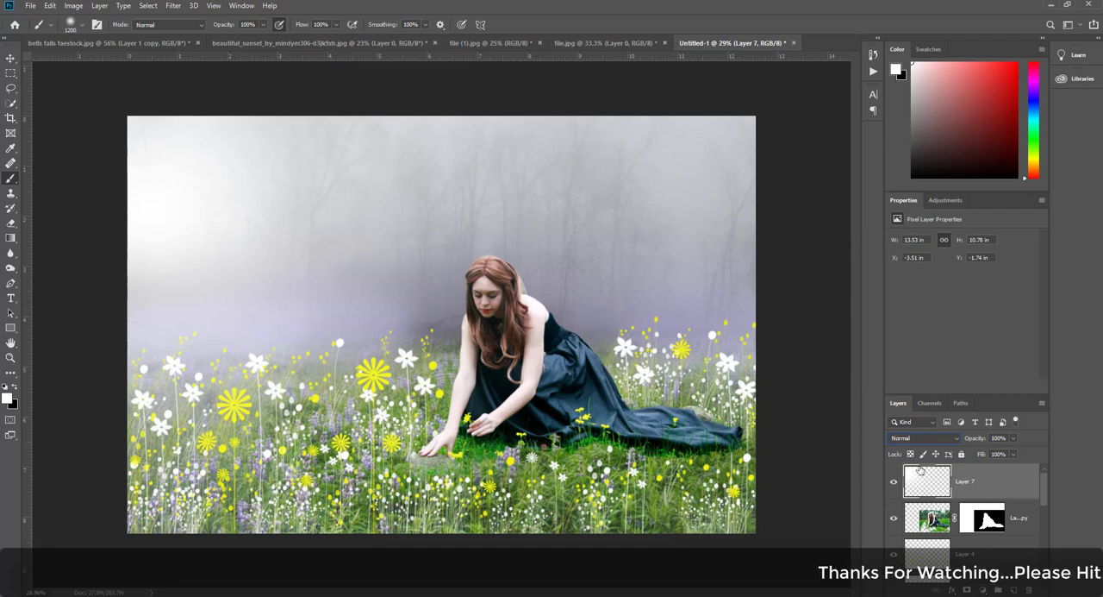
{"action": "left_click_drag", "start_coordinate": [975, 440], "coordinate": [966, 445]}
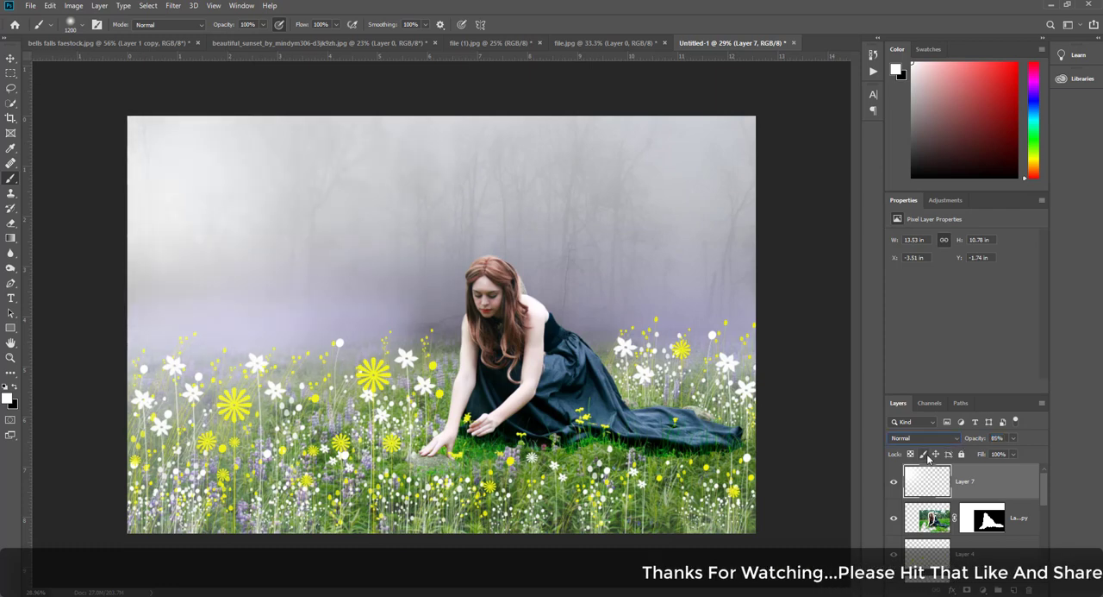
{"action": "left_click", "coordinate": [10, 59]}
{"action": "left_click", "coordinate": [169, 83]}
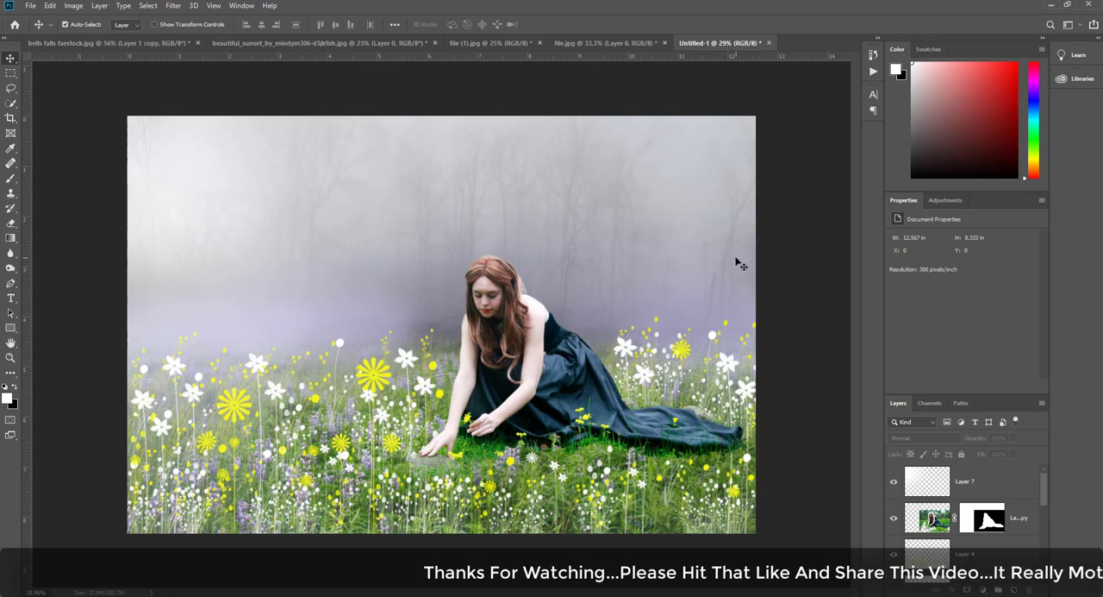
- Select all layers, from the white glow layer down to the background image, and group them
{"action": "left_click", "coordinate": [993, 494]}
{"action": "scroll", "coordinate": [993, 498], "scroll_direction": "down", "scroll_amount": 10}
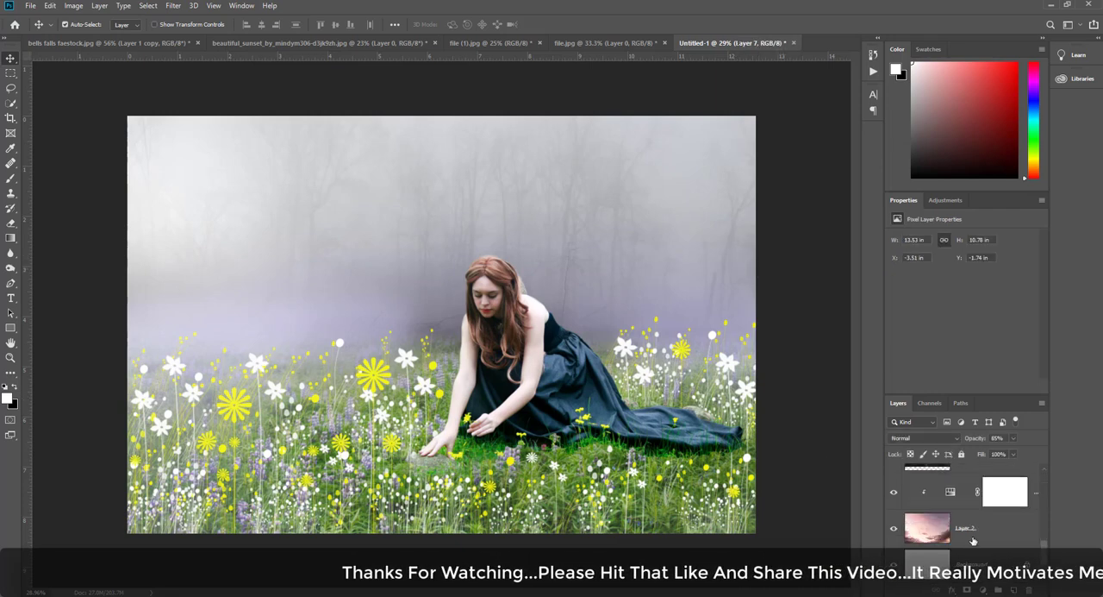
{"action": "scroll", "coordinate": [983, 509], "scroll_direction": "up", "scroll_amount": 10}
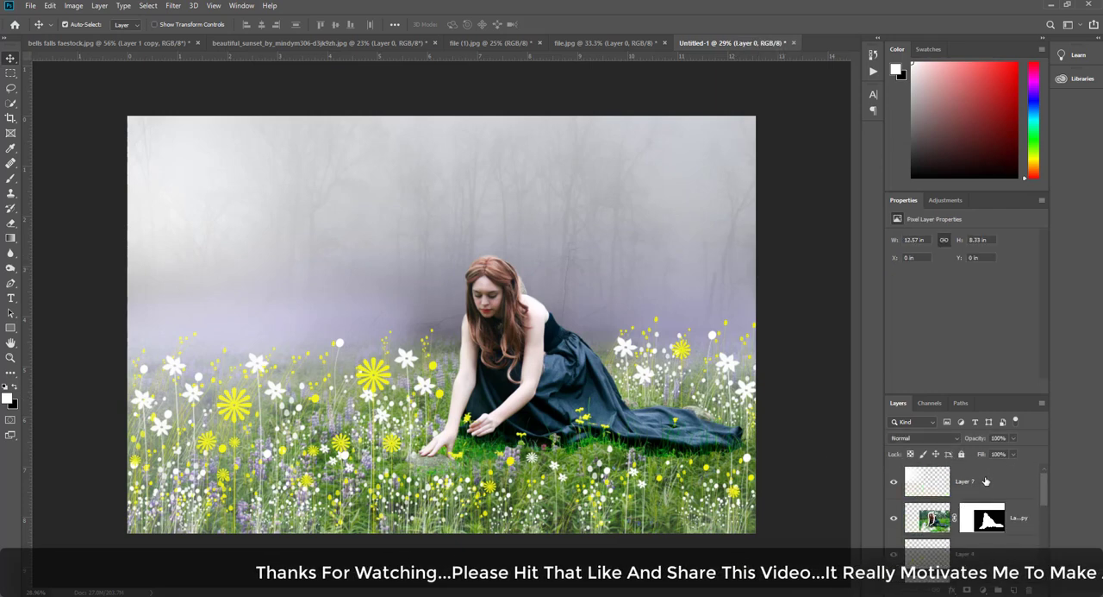
{"action": "left_click", "coordinate": [986, 483], "text": "ctrl"}
{"action": "key", "text": "ctrl+g"}
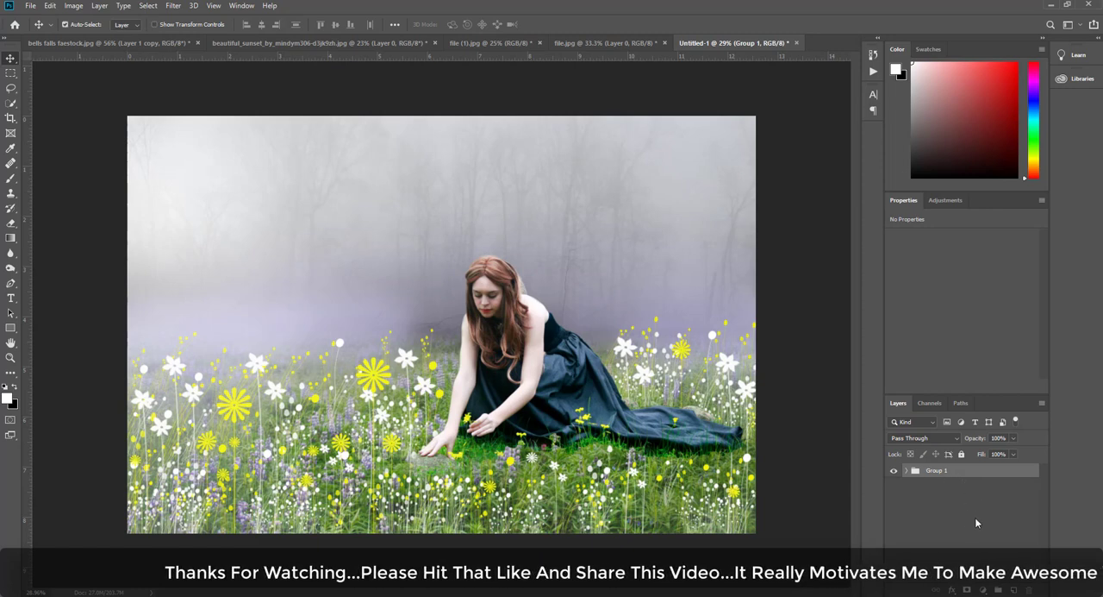
- Merge the composite onto a new layer above the group with Apply Image and hide the group
{"action": "key", "text": "ctrl+shift+alt+n"}
{"action": "left_click", "coordinate": [73, 5]}
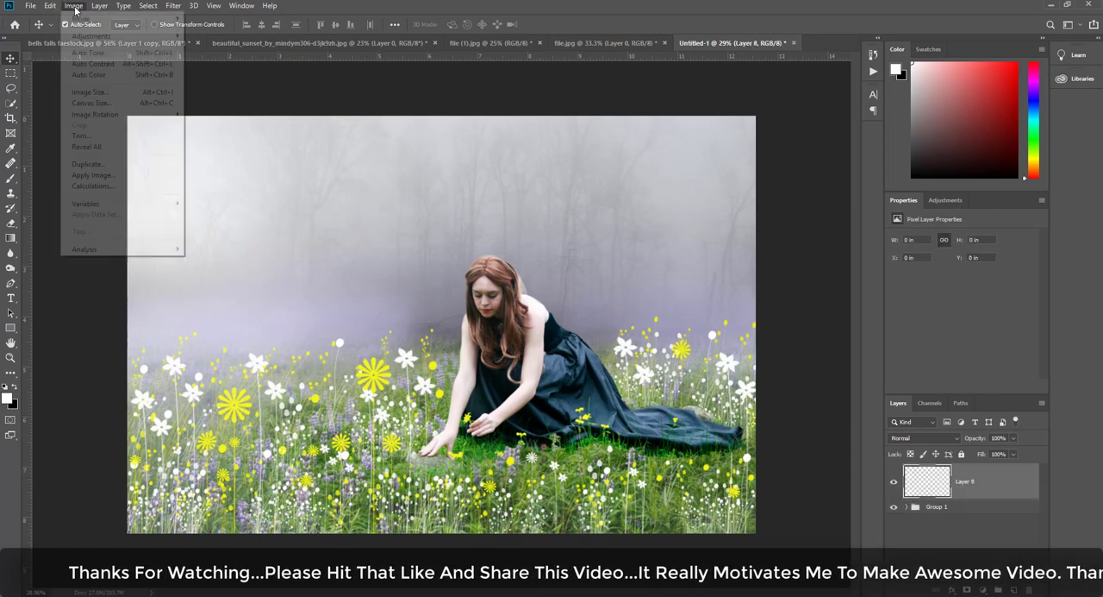
{"action": "left_click", "coordinate": [90, 175]}
{"action": "left_click", "coordinate": [652, 163]}
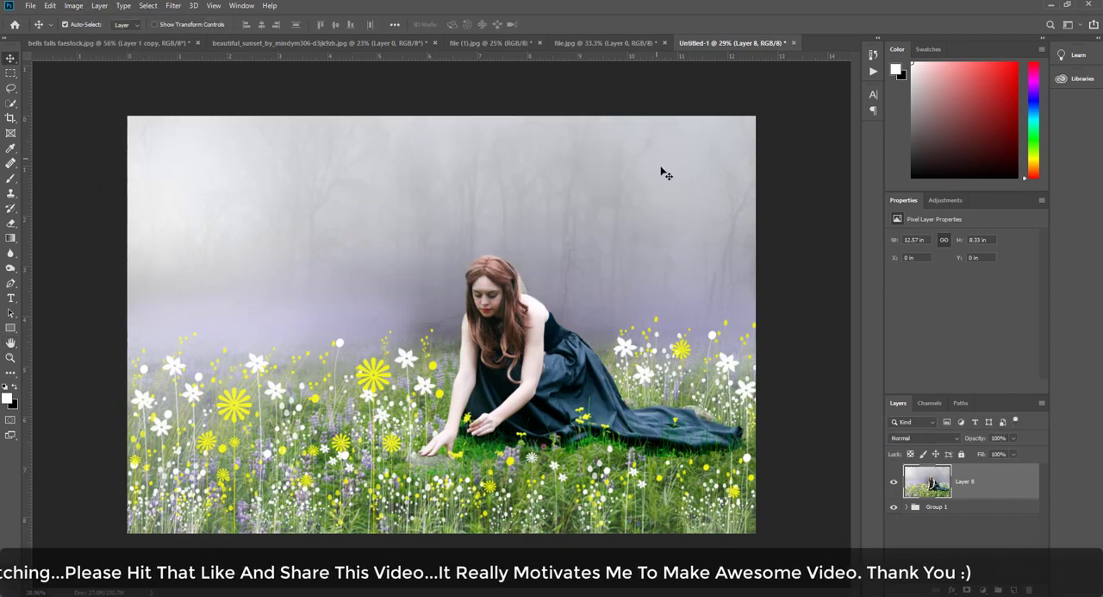
{"action": "left_click", "coordinate": [894, 508]}
{"action": "left_click", "coordinate": [894, 481]}
{"action": "left_click", "coordinate": [894, 481]}
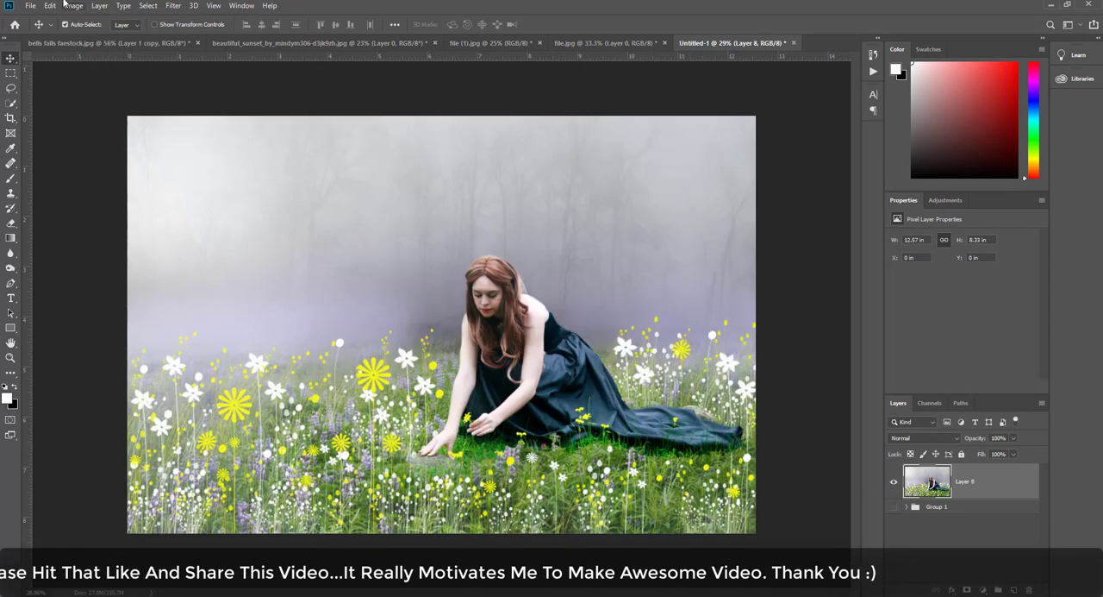
- Set the merged layer's white balance to Temperature +20 and Tint -50 in the Camera Raw Filter
{"action": "left_click", "coordinate": [174, 5]}
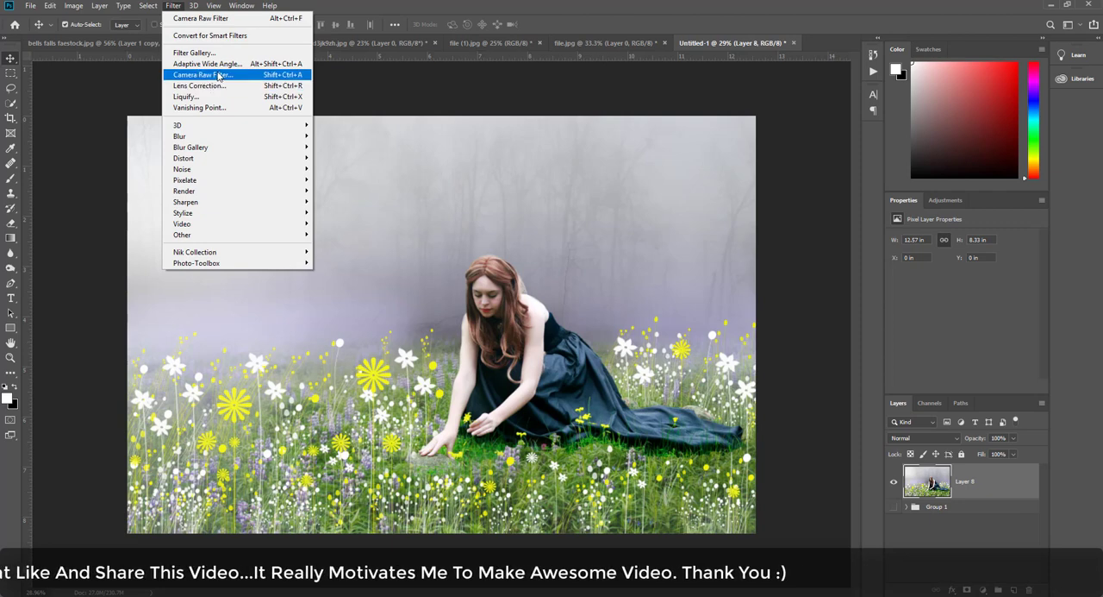
{"action": "left_click", "coordinate": [219, 75]}
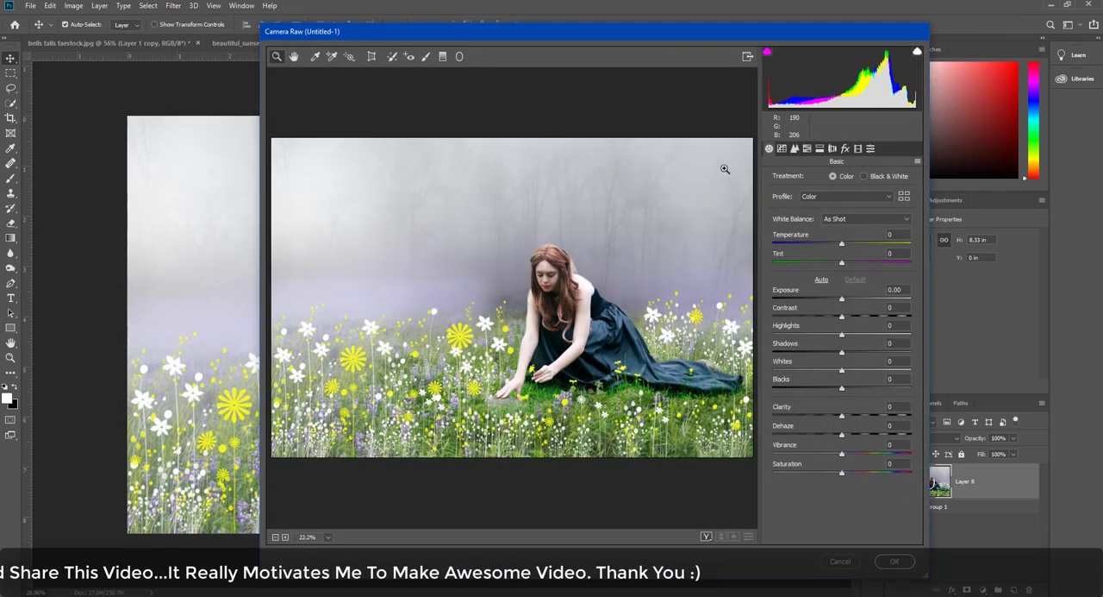
{"action": "left_click_drag", "start_coordinate": [842, 244], "coordinate": [803, 256]}
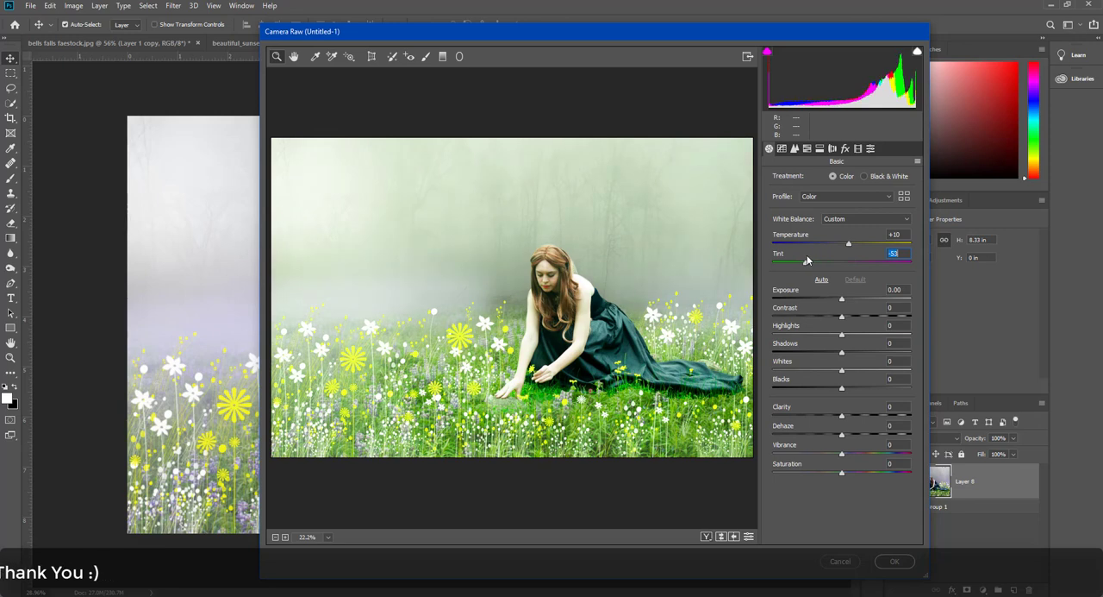
{"action": "left_click_drag", "start_coordinate": [807, 255], "coordinate": [809, 257]}
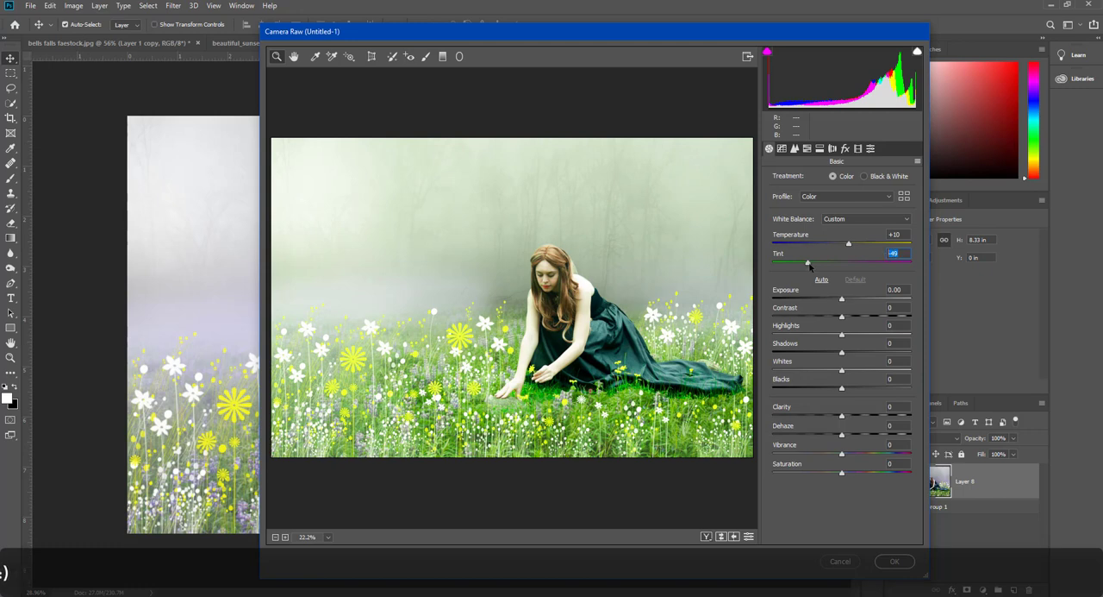
{"action": "key", "text": "Down"}
{"action": "left_click_drag", "start_coordinate": [849, 244], "coordinate": [856, 246]}
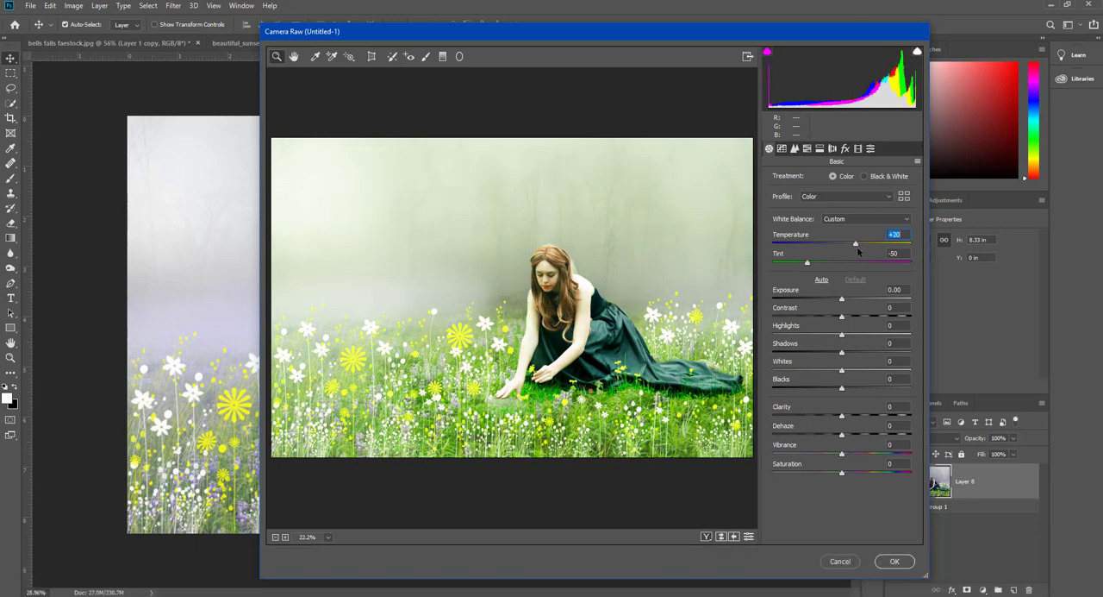
- Try lowering the Exposure to -0.75 and -0.30, and reset it to 0
{"action": "left_click_drag", "start_coordinate": [842, 299], "coordinate": [833, 303]}
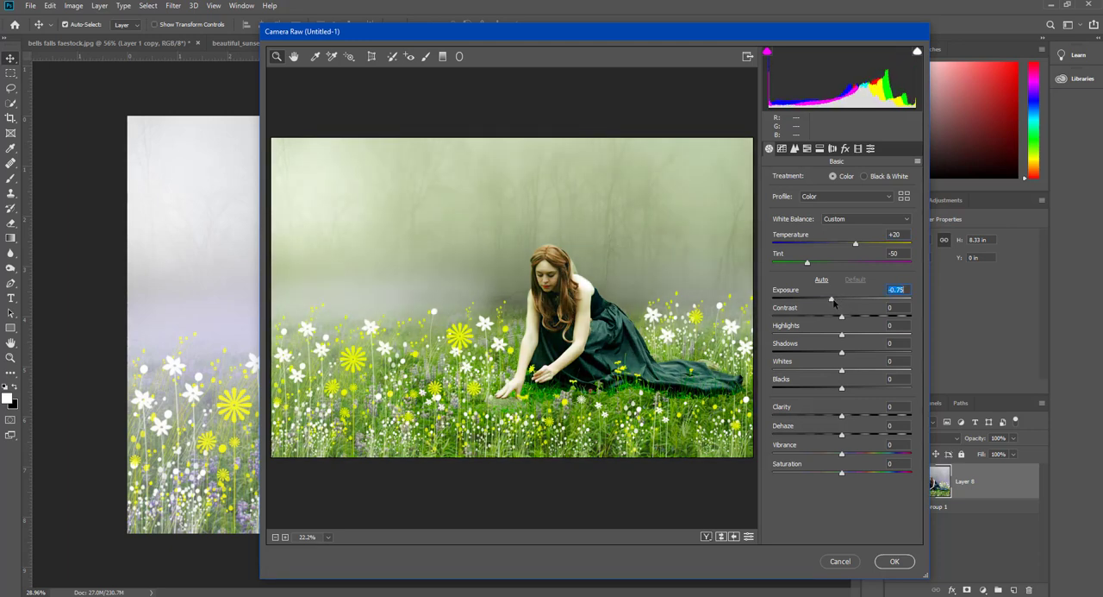
{"action": "left_click_drag", "start_coordinate": [834, 301], "coordinate": [841, 311]}
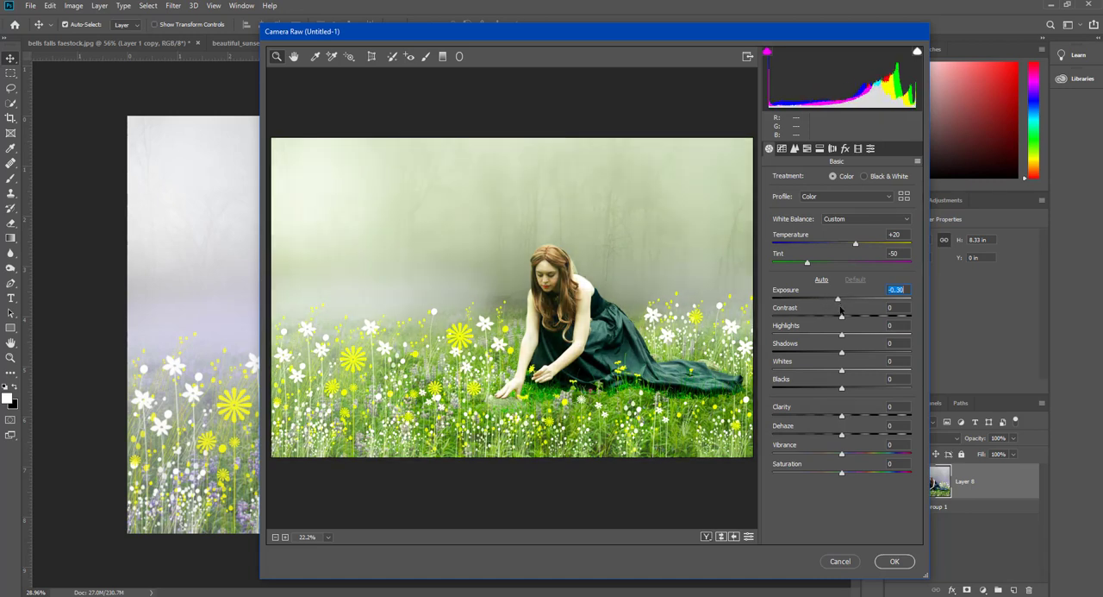
{"action": "double_click", "coordinate": [843, 300]}
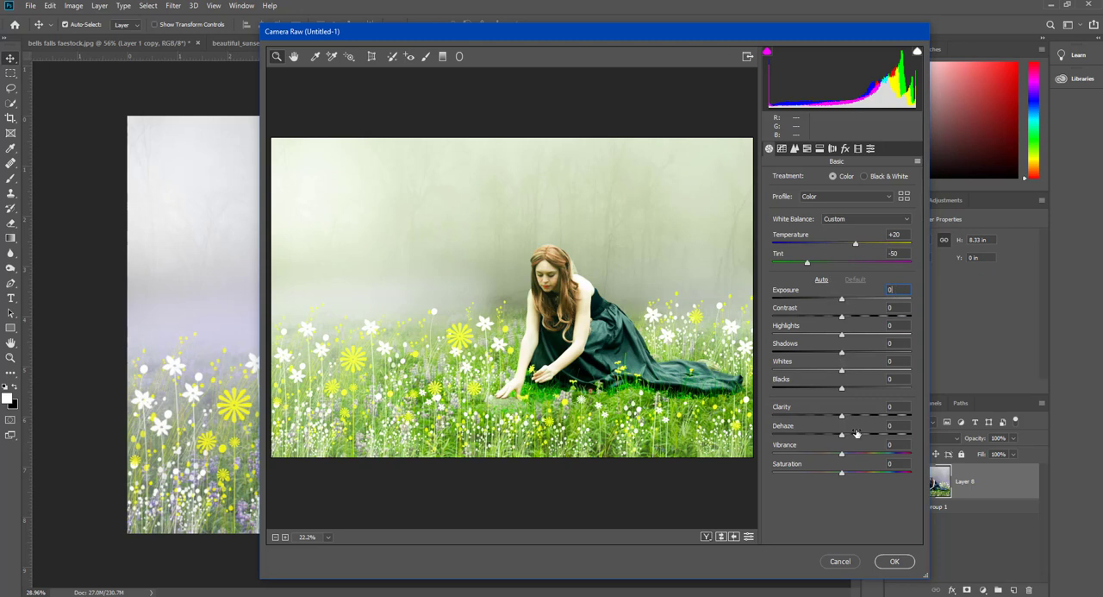
{"action": "left_click_drag", "start_coordinate": [842, 474], "coordinate": [845, 452]}
- Try raising the parametric tone curve's Lights to +8, and reset the value to 0
{"action": "left_click", "coordinate": [782, 149]}
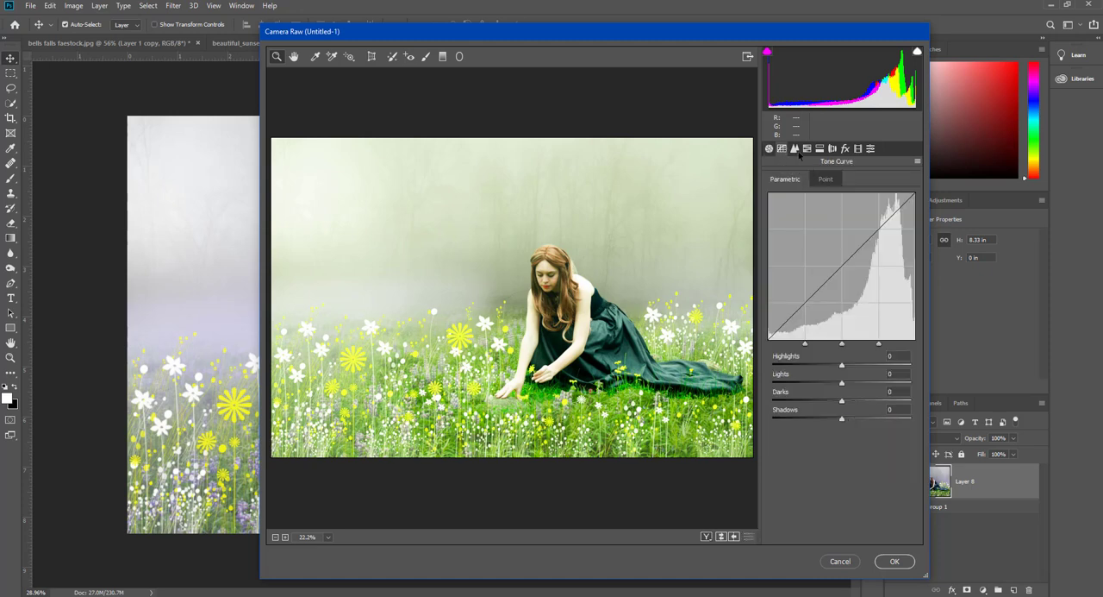
{"action": "left_click_drag", "start_coordinate": [842, 385], "coordinate": [845, 385]}
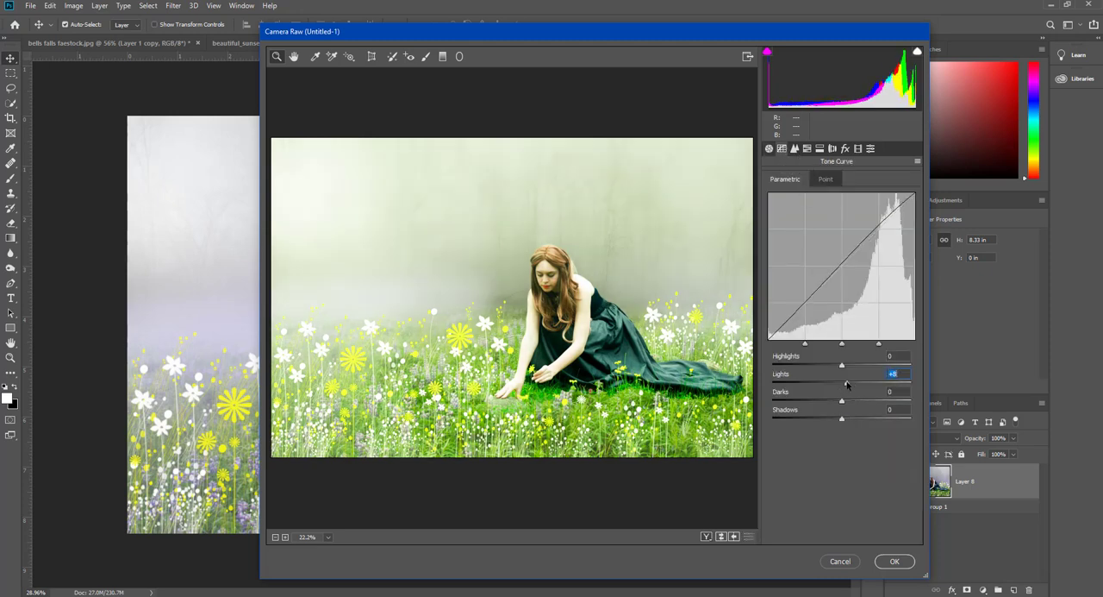
{"action": "type", "text": "0"}
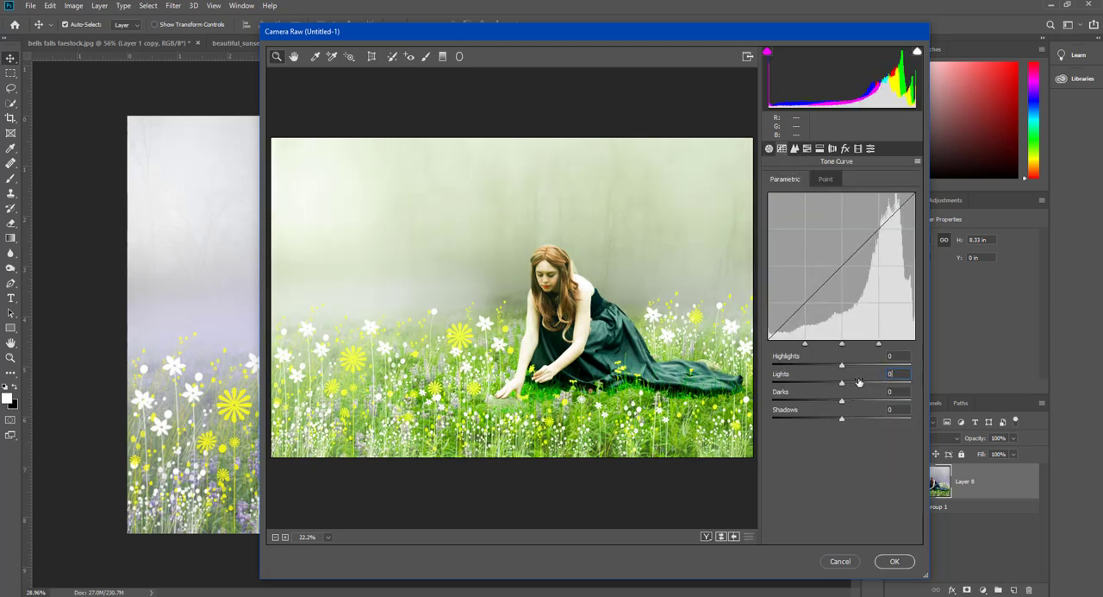
- Set the sharpening Amount to 80 and the Luminance noise reduction to 25
{"action": "left_click", "coordinate": [794, 148]}
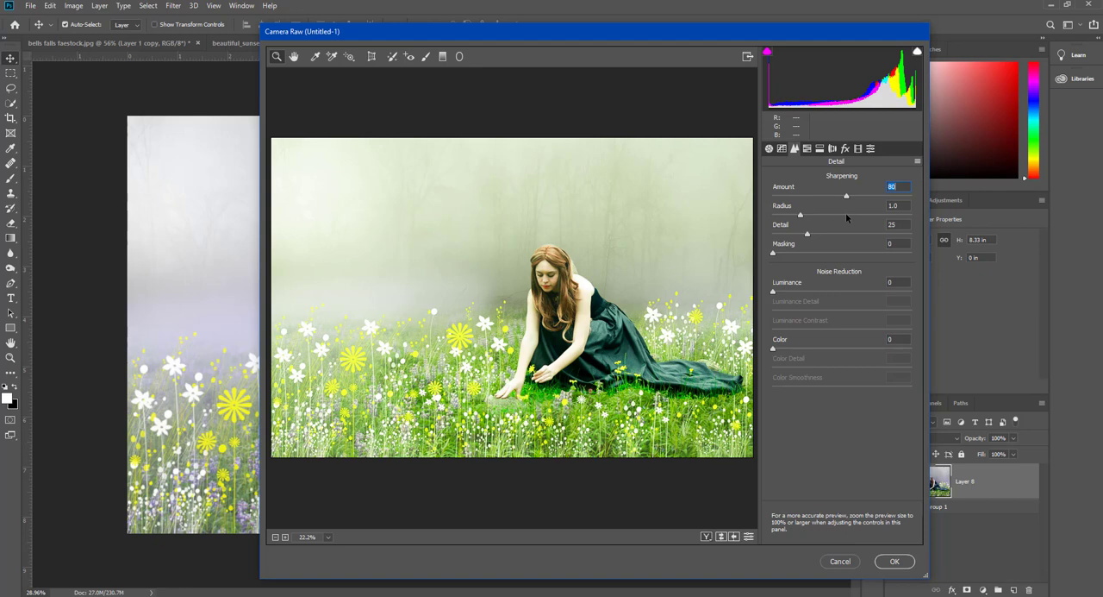
{"action": "left_click_drag", "start_coordinate": [773, 291], "coordinate": [797, 292]}
{"action": "left_click", "coordinate": [773, 347]}
- Set the Yellows saturation to +3 in the HSL adjustments and apply the Camera Raw Filter
{"action": "left_click", "coordinate": [806, 148]}
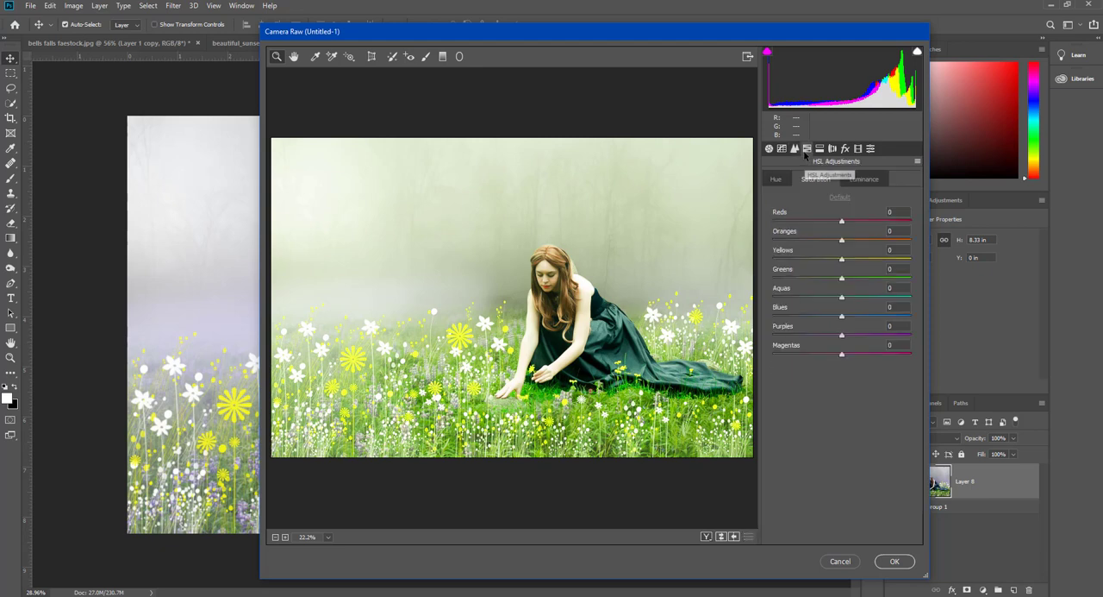
{"action": "left_click_drag", "start_coordinate": [843, 263], "coordinate": [924, 269]}
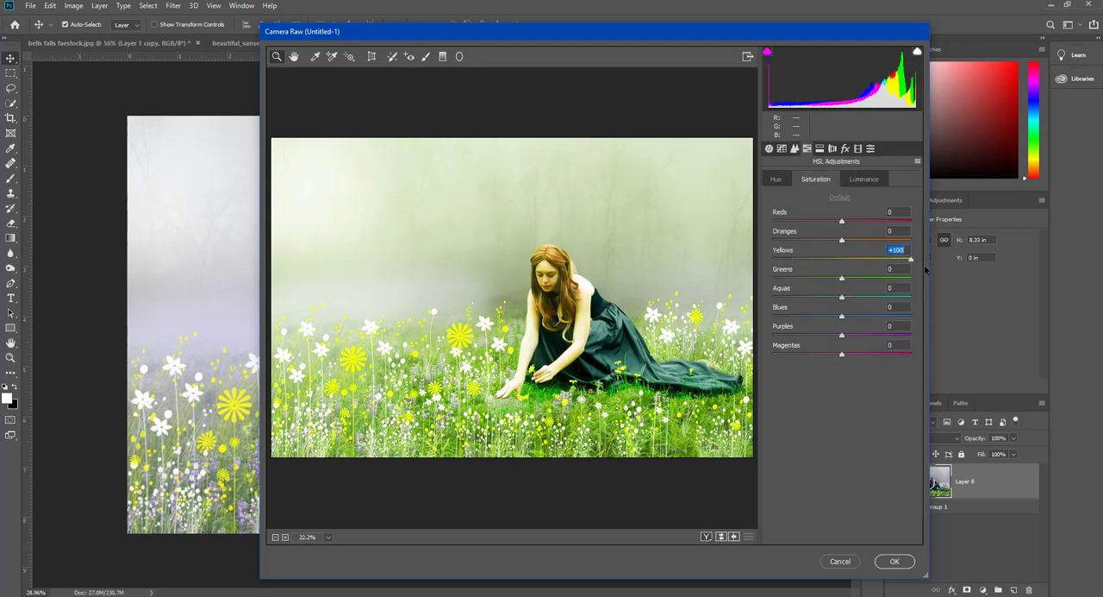
{"action": "left_click", "coordinate": [842, 240]}
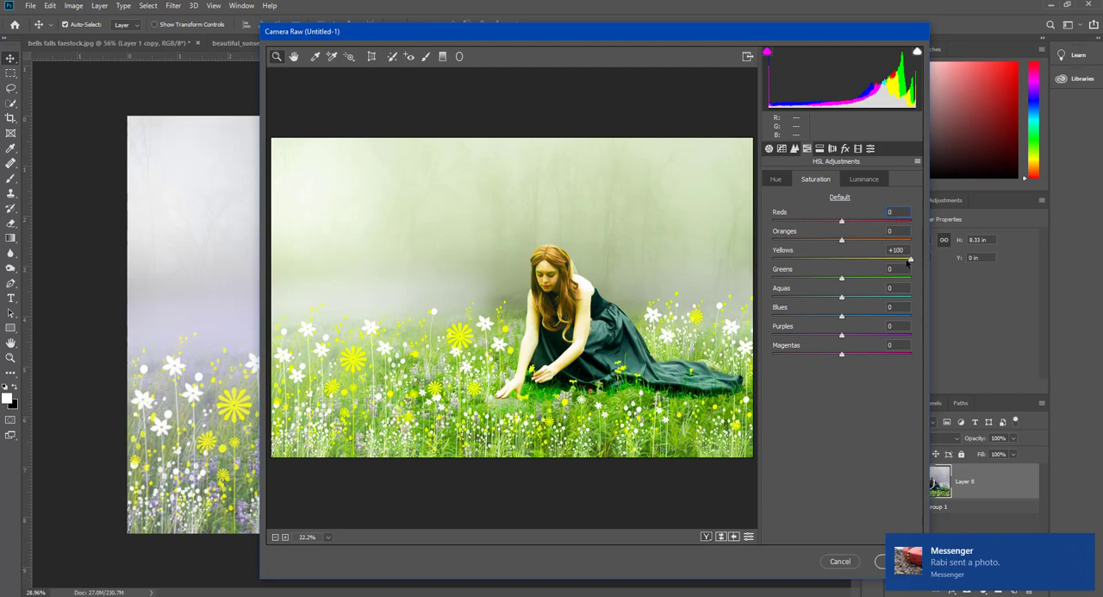
{"action": "left_click_drag", "start_coordinate": [908, 263], "coordinate": [849, 263]}
{"action": "type", "text": "0"}
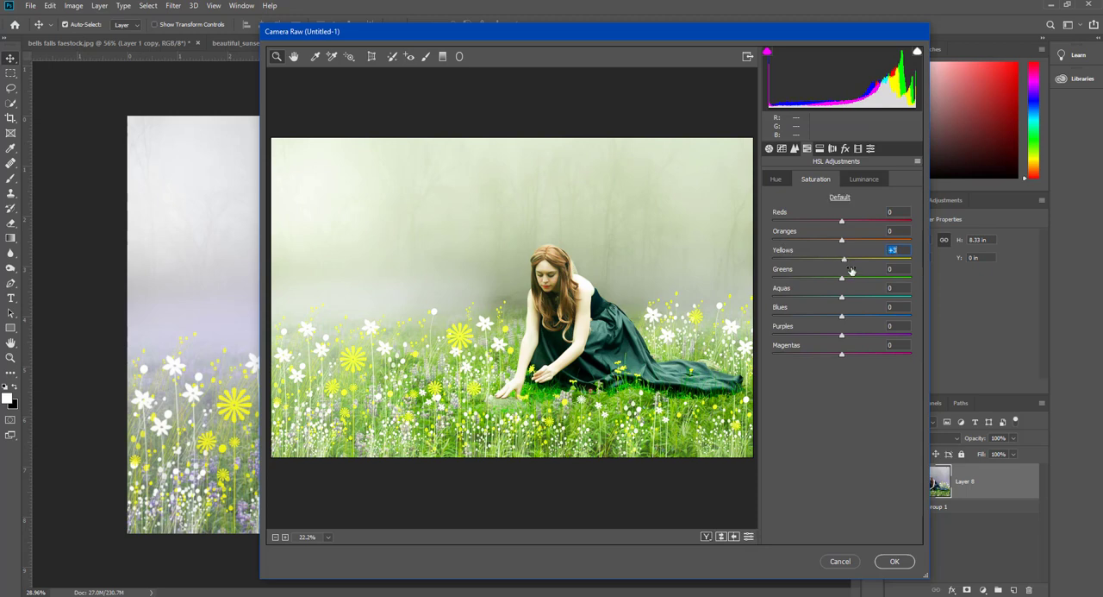
{"action": "left_click", "coordinate": [895, 560]}
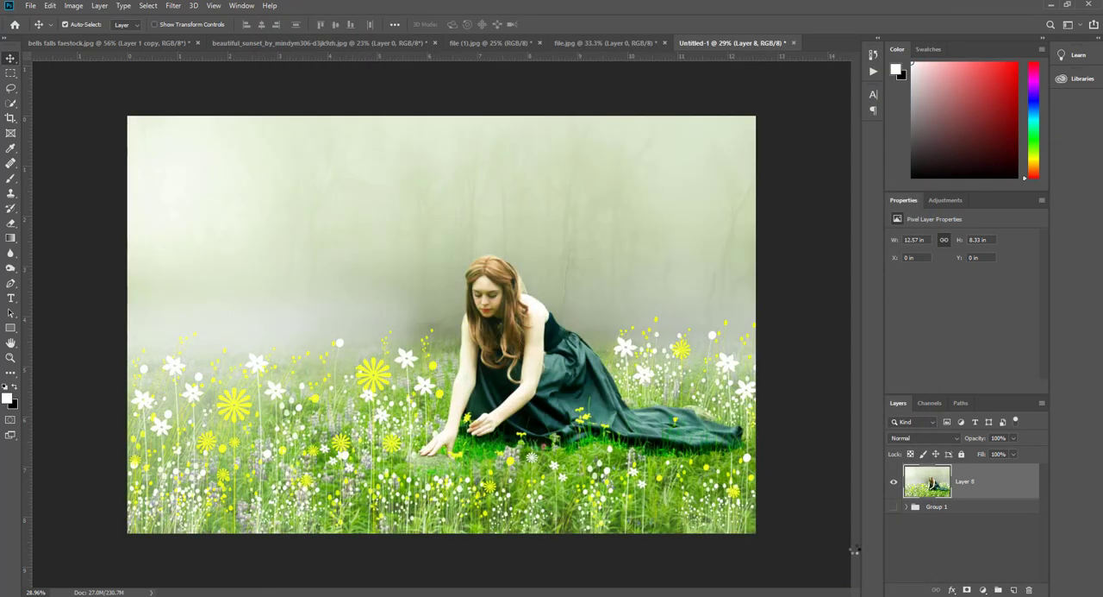
- Open the merged image layer in the Nik Collection's Color Efex Pro 4 filter
{"action": "left_click", "coordinate": [176, 6]}
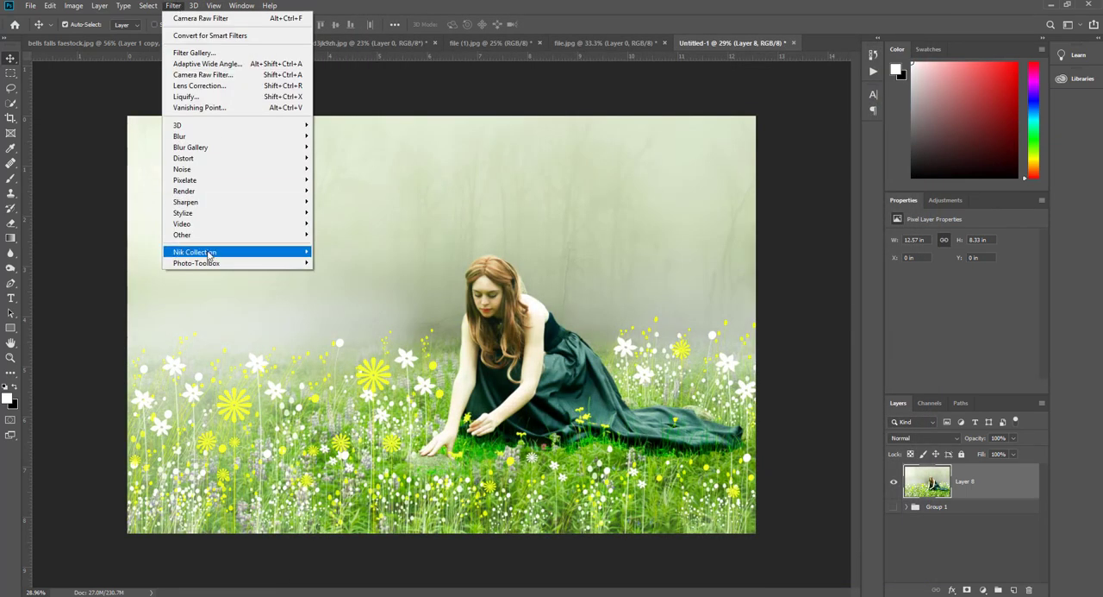
{"action": "mouse_move", "coordinate": [231, 253]}
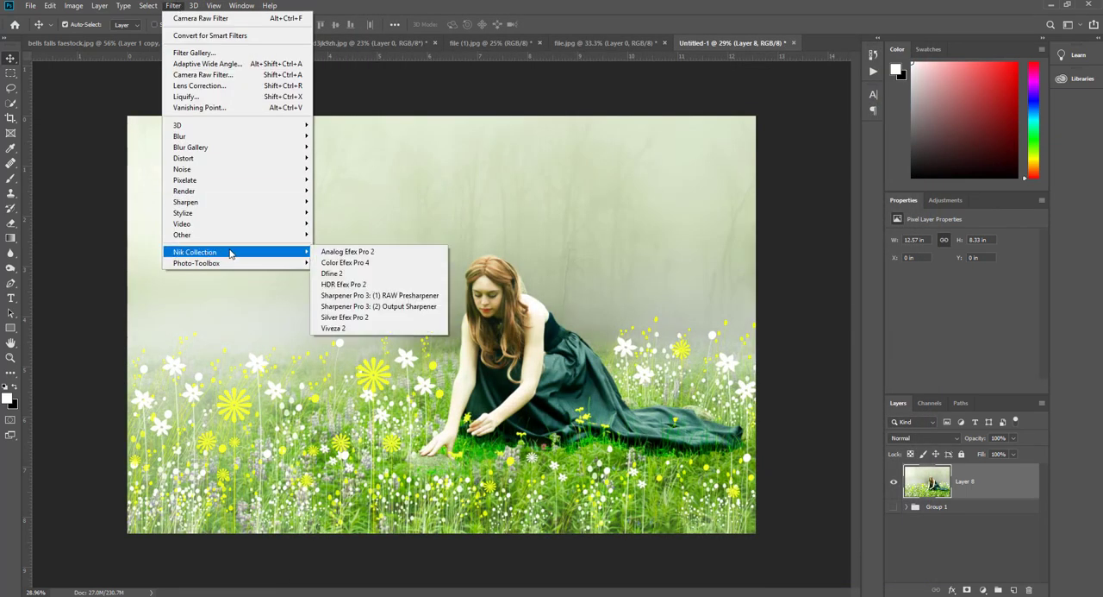
{"action": "left_click", "coordinate": [375, 273]}
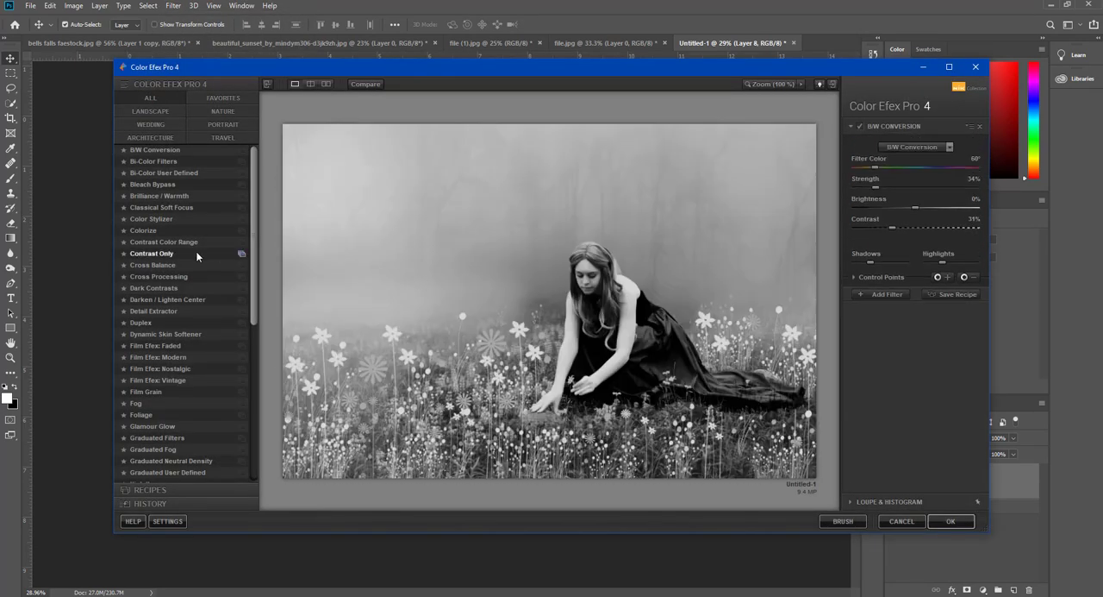
- Try the Detail Extractor, Foliage, Color Stylizer and Contrast Color Range filters on the image
{"action": "left_click", "coordinate": [159, 312]}
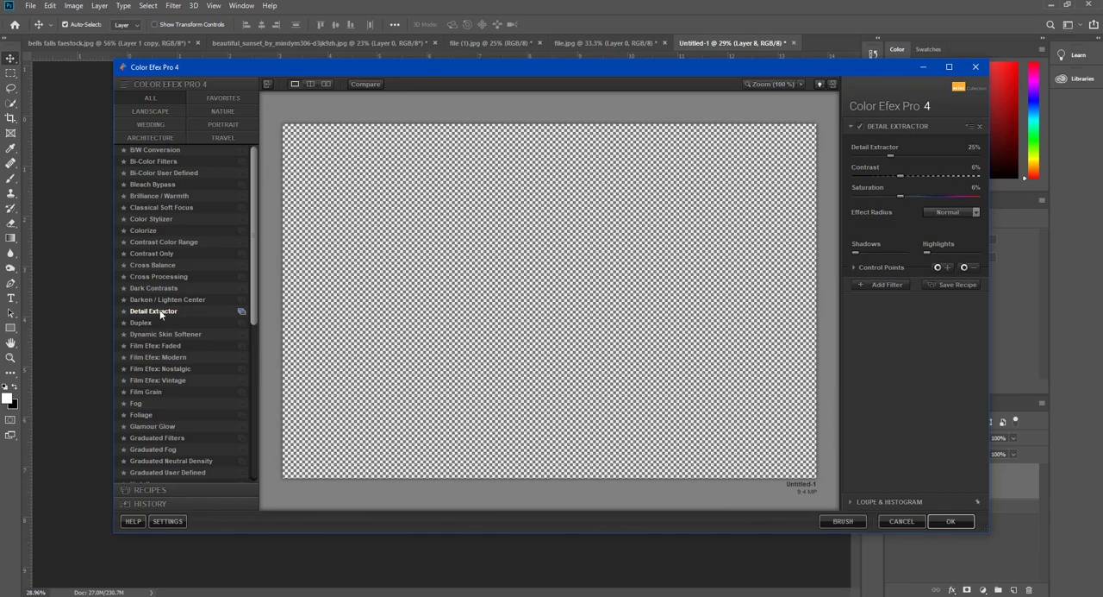
{"action": "left_click", "coordinate": [152, 418]}
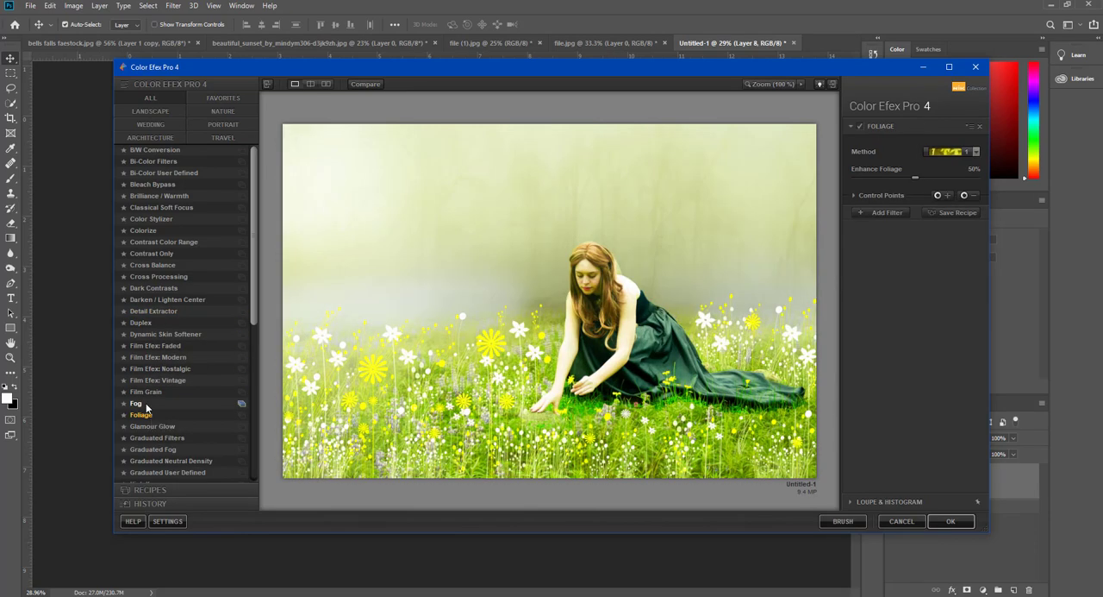
{"action": "scroll", "coordinate": [147, 407], "scroll_direction": "down", "scroll_amount": 2}
{"action": "left_click", "coordinate": [195, 150]}
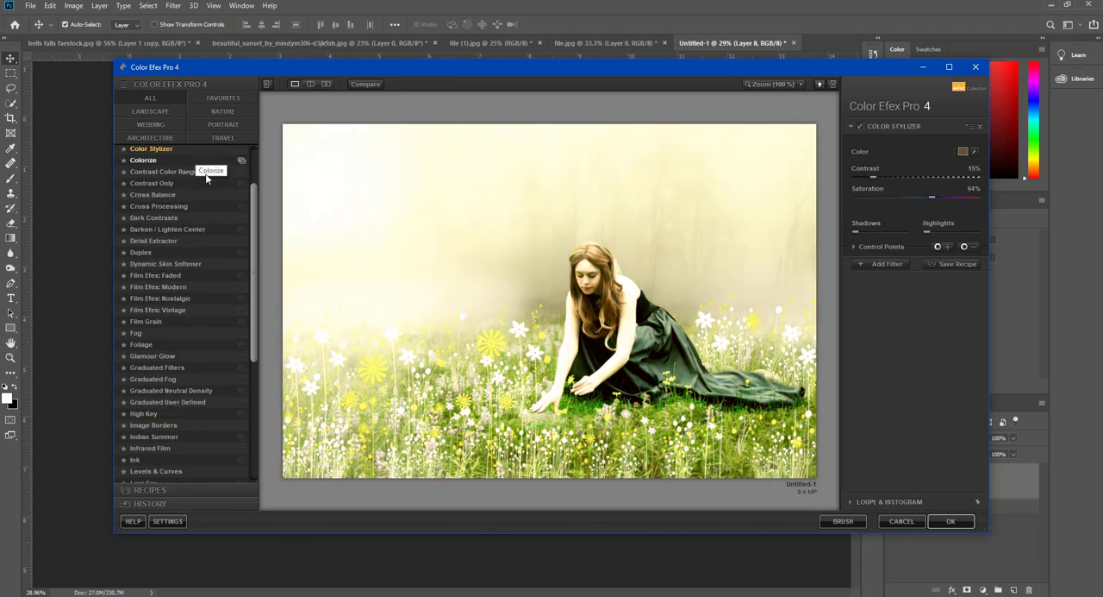
{"action": "left_click", "coordinate": [194, 176]}
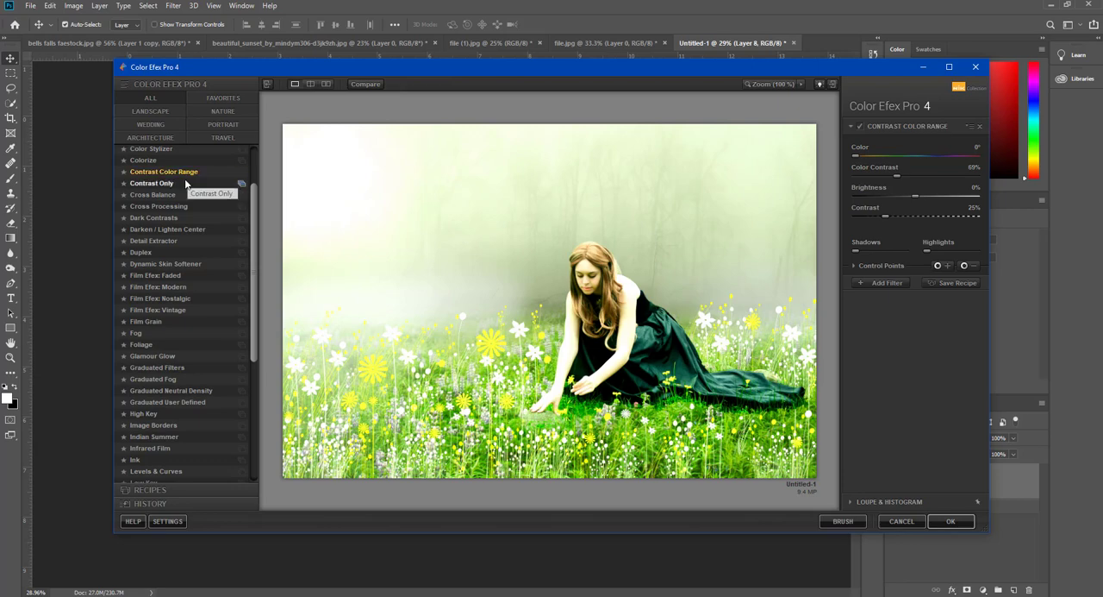
- Compare the looks of the Cross Processing and Contrast Color Range filters on the image
{"action": "left_click", "coordinate": [172, 207]}
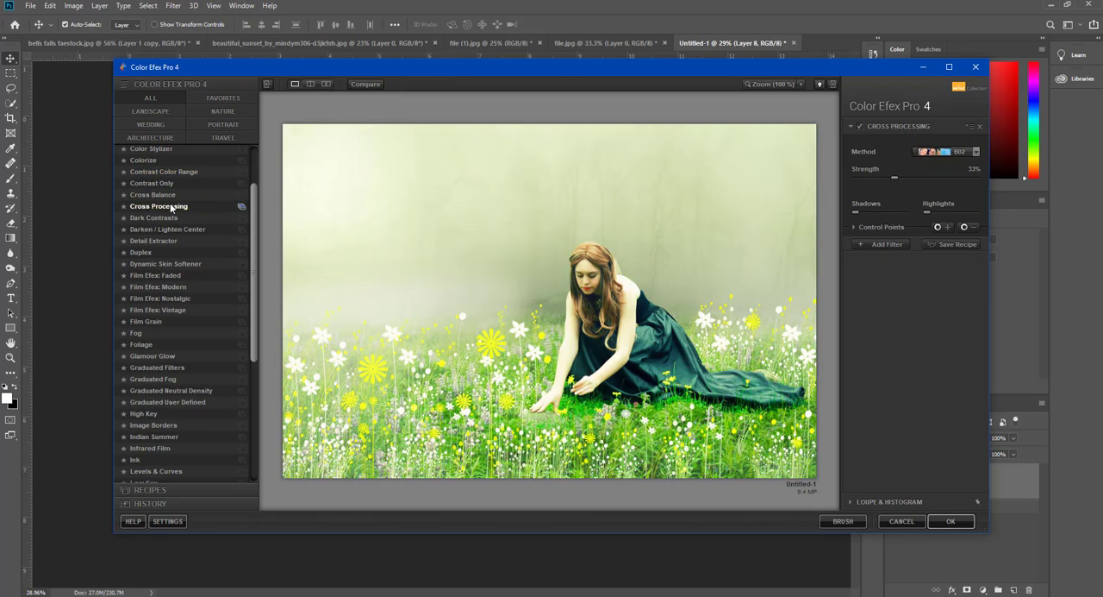
{"action": "left_click", "coordinate": [170, 171]}
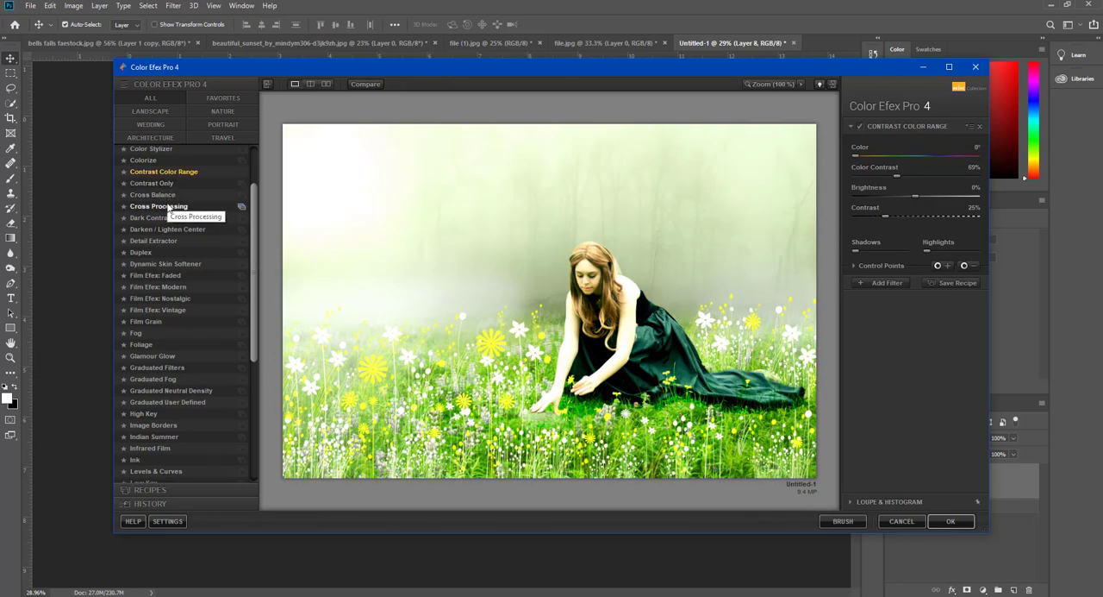
{"action": "left_click", "coordinate": [170, 207]}
{"action": "left_click", "coordinate": [169, 171]}
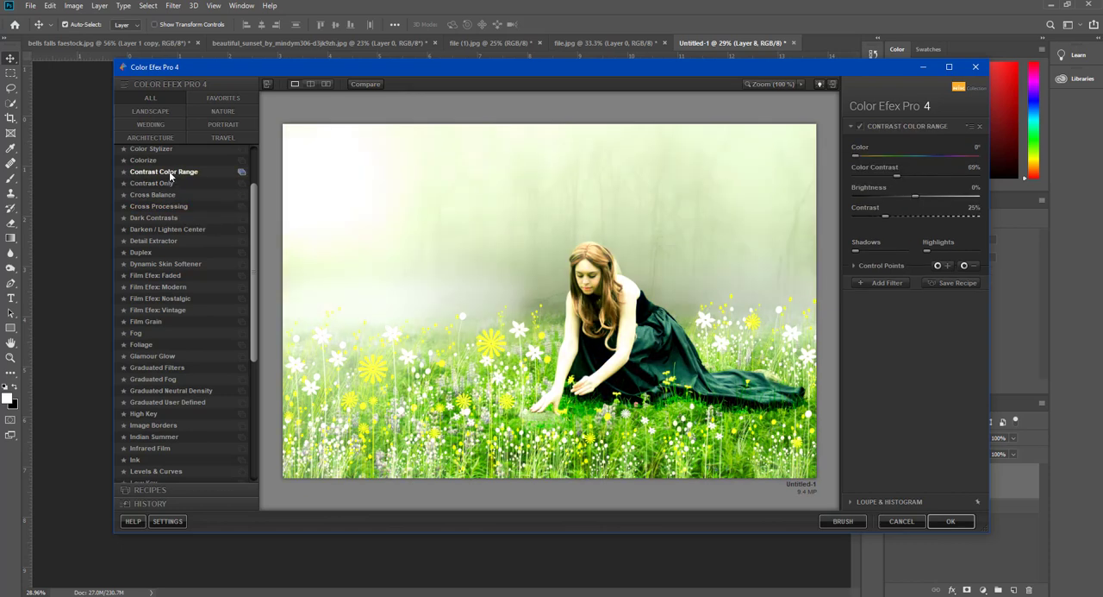
- Choose the Cross Processing filter and set its Strength to 50%
{"action": "left_click", "coordinate": [169, 207]}
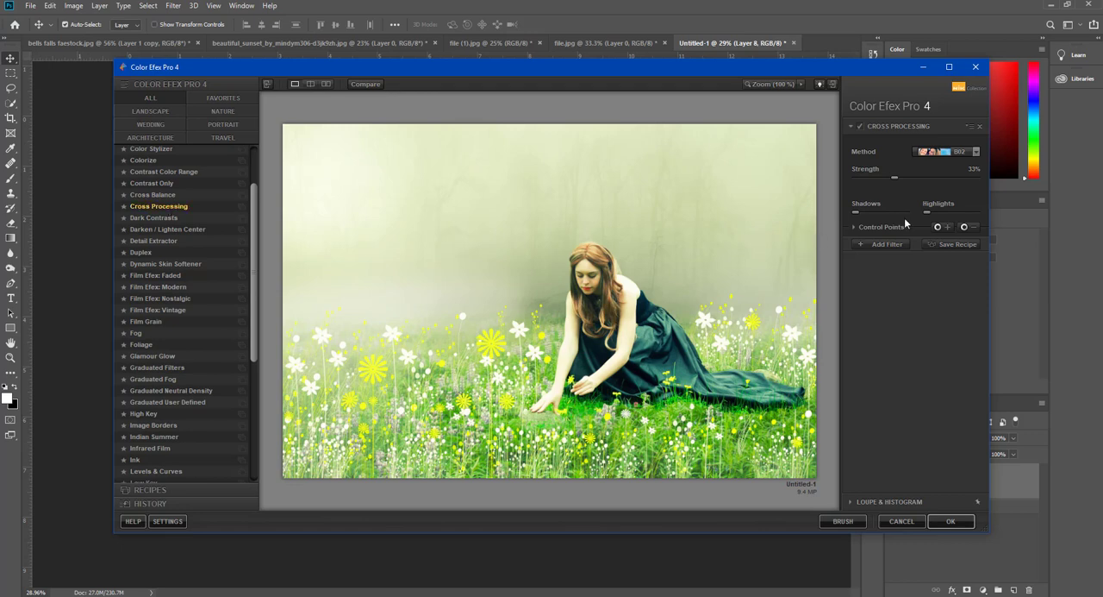
{"action": "left_click_drag", "start_coordinate": [897, 177], "coordinate": [962, 179]}
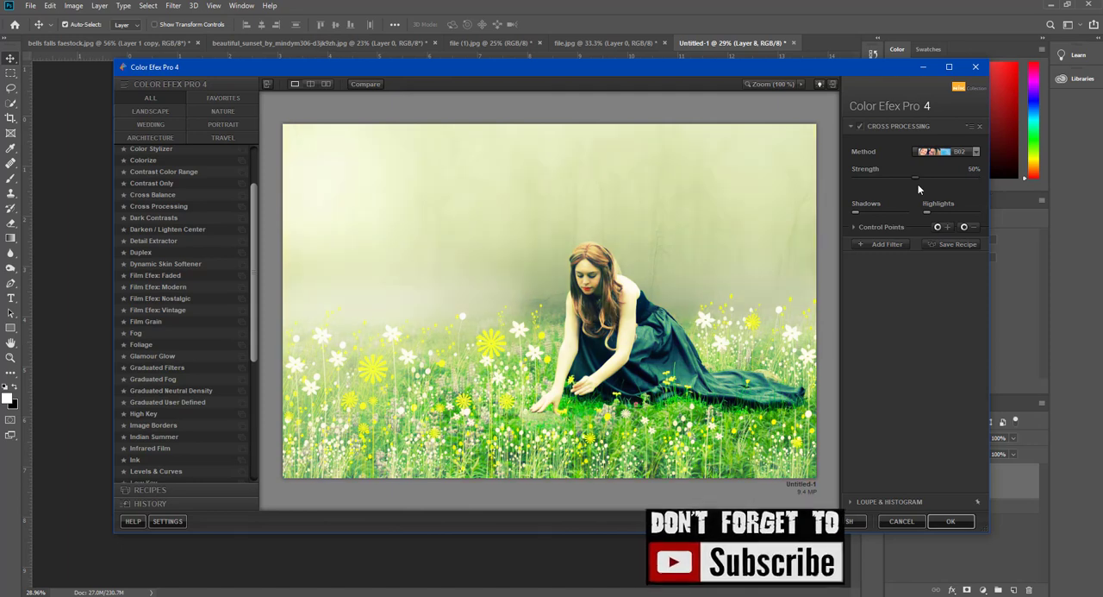
{"action": "left_click_drag", "start_coordinate": [959, 178], "coordinate": [917, 178]}
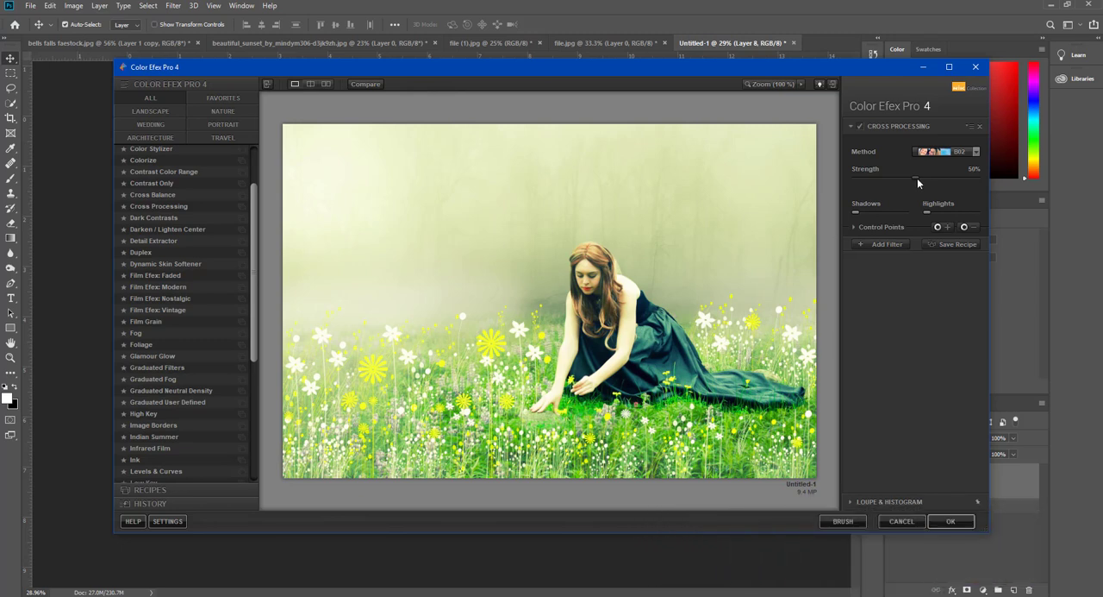
- Preview the alternative Cross Processing methods, including Y06, on the image
{"action": "left_click", "coordinate": [945, 152]}
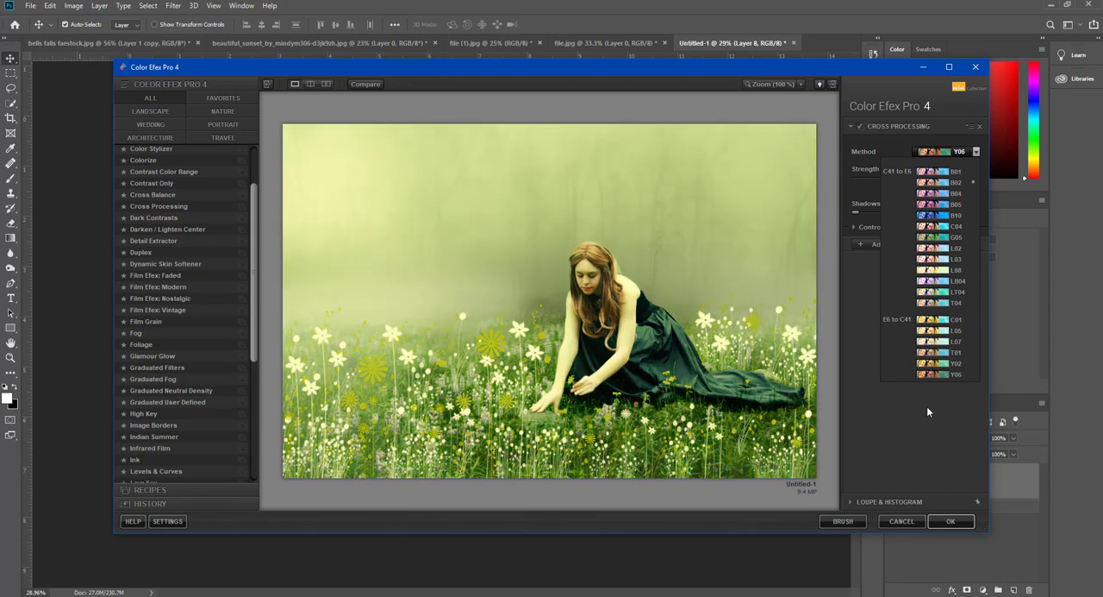
{"action": "left_click", "coordinate": [928, 411]}
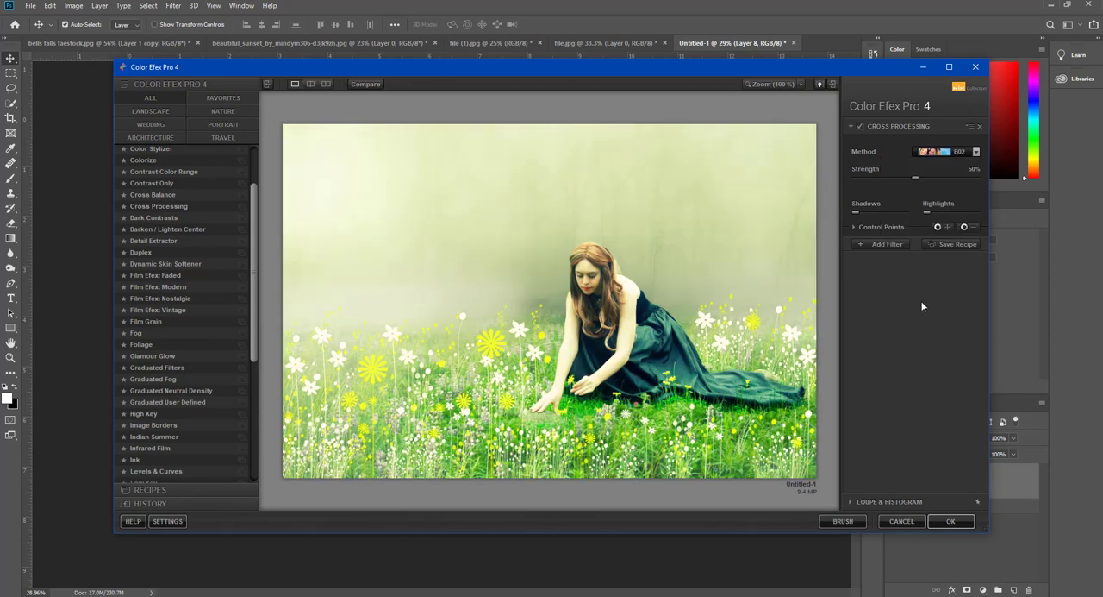
{"action": "left_click", "coordinate": [951, 155]}
{"action": "left_click", "coordinate": [952, 156]}
- Apply the Cross Processing filter and toggle the resulting layer's visibility to compare the image before and after
{"action": "left_click", "coordinate": [951, 520]}
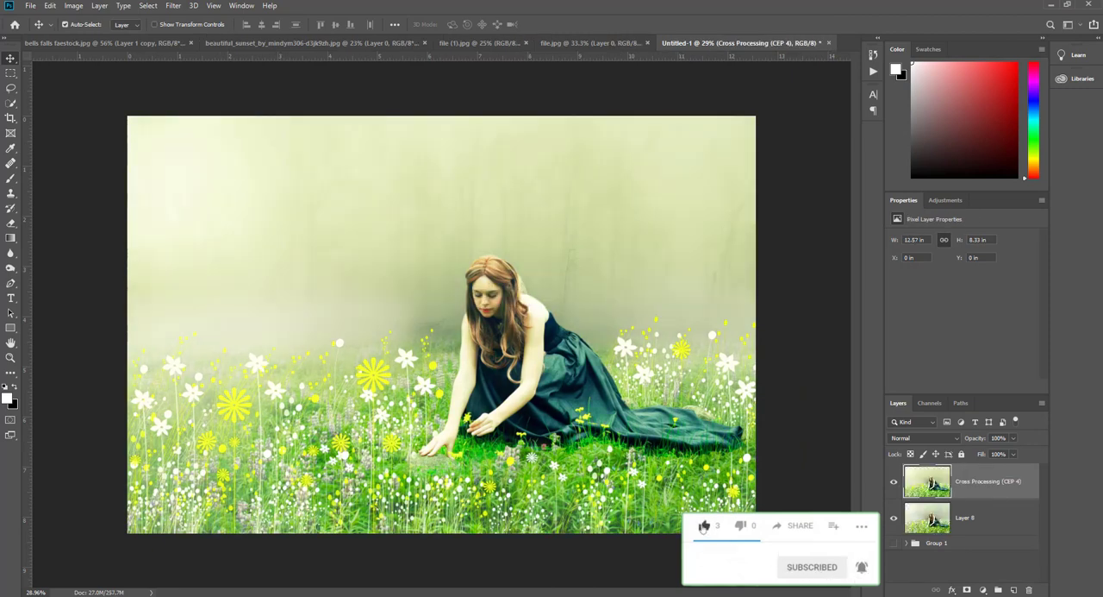
{"action": "left_click", "coordinate": [894, 482]}
{"action": "left_click", "coordinate": [895, 483]}
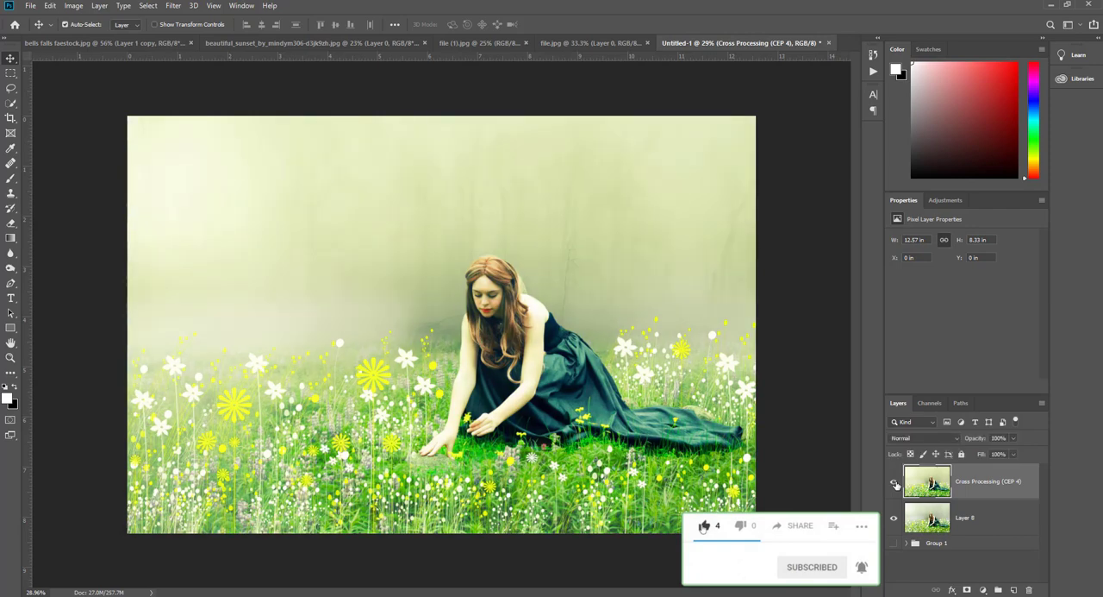